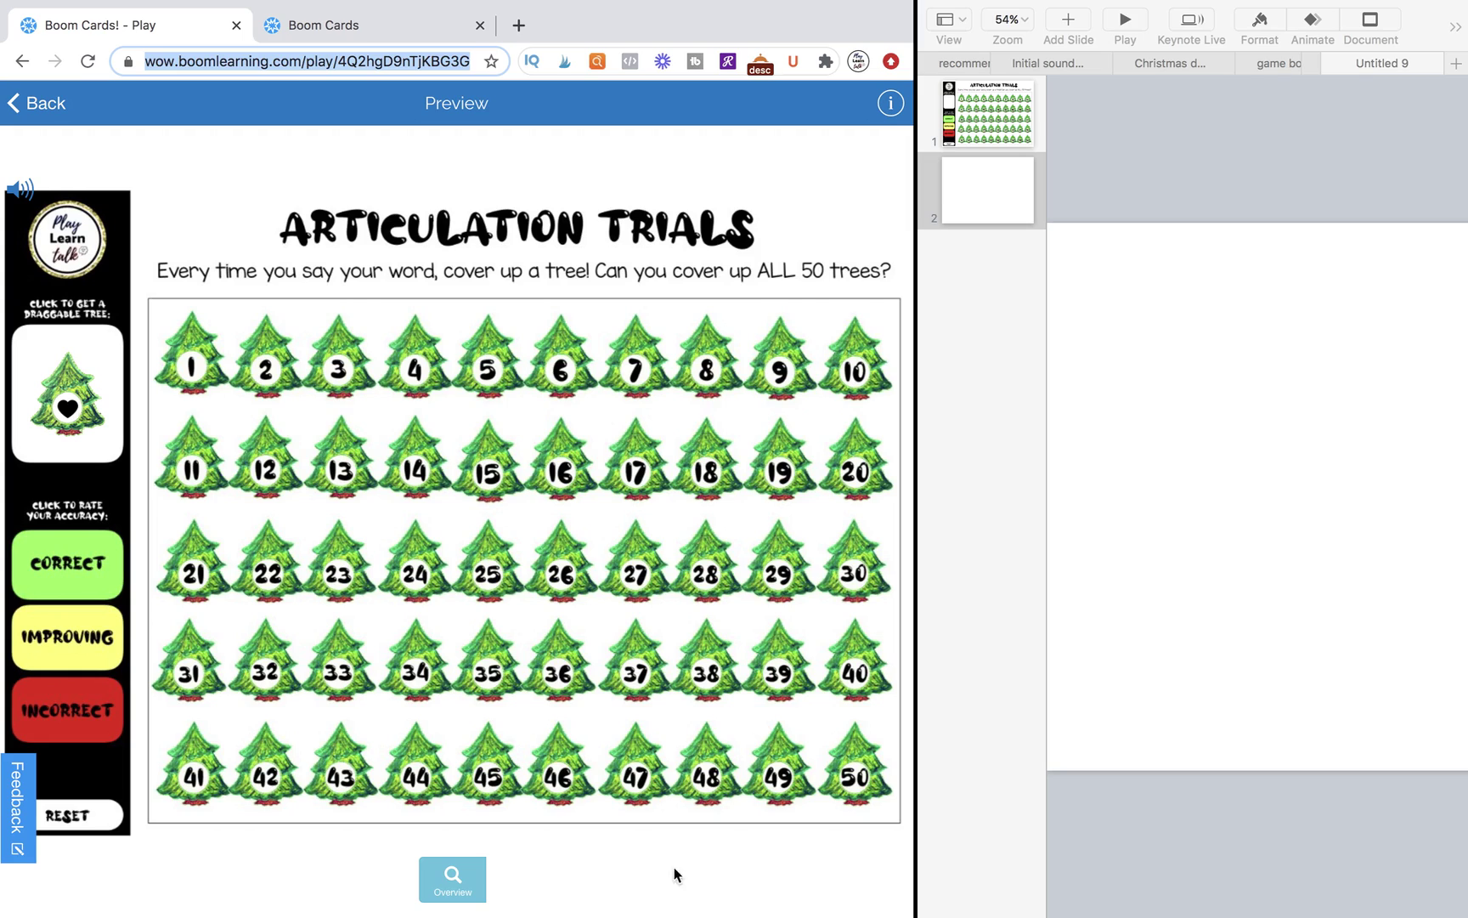
- In the preview, drag a heart token from the sidebar tree onto tree 1
left_click(72, 424)
left_click_drag(72, 425, 192, 369)
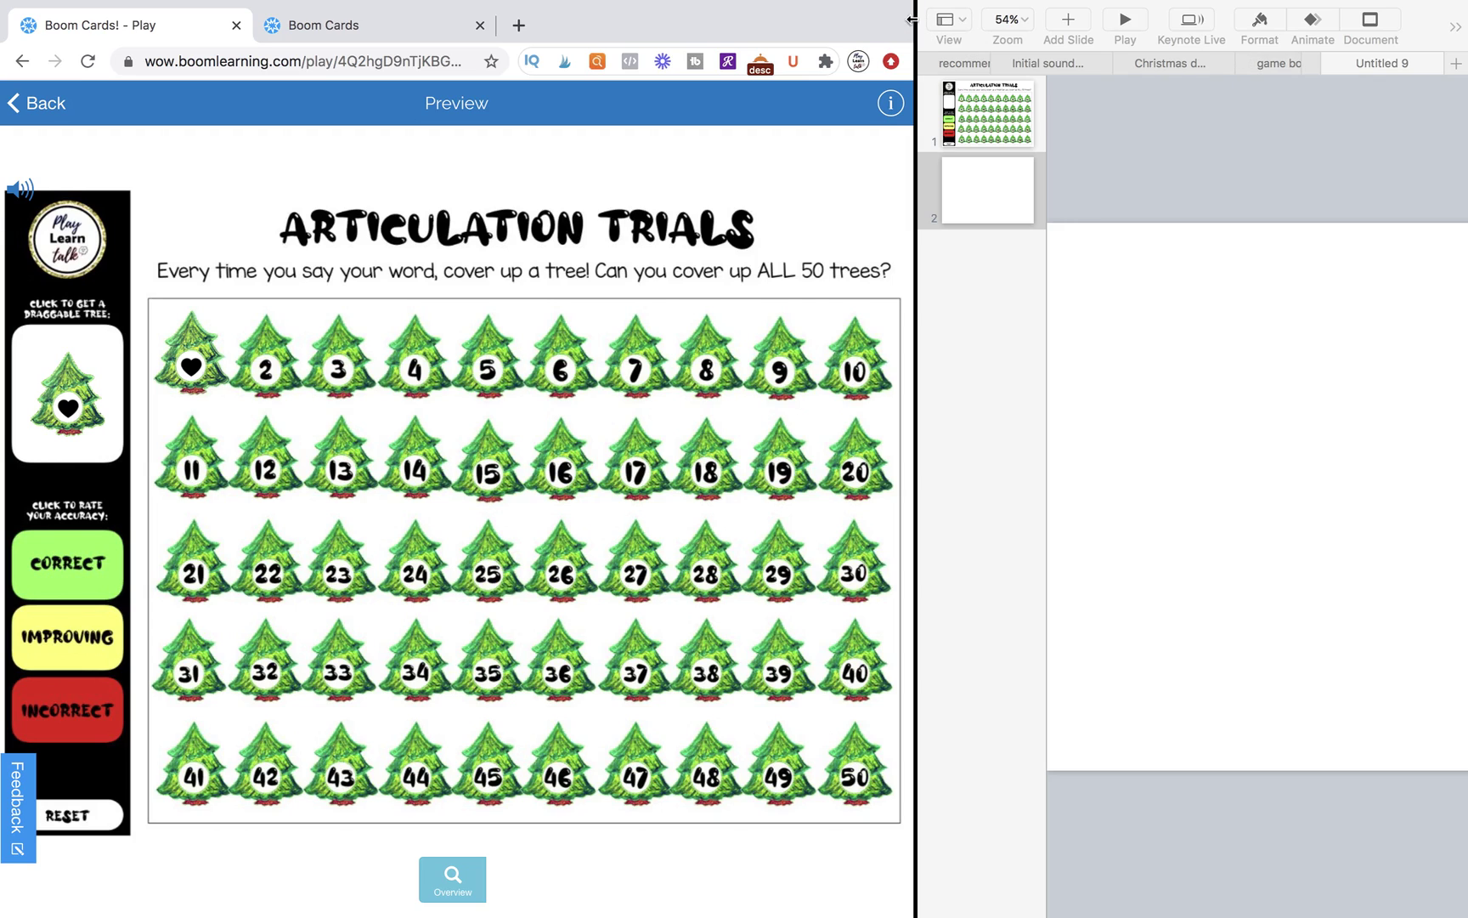
- Narrow the browser in split view and select the Articulation Trials slide in Keynote
left_click_drag(918, 19, 448, 49)
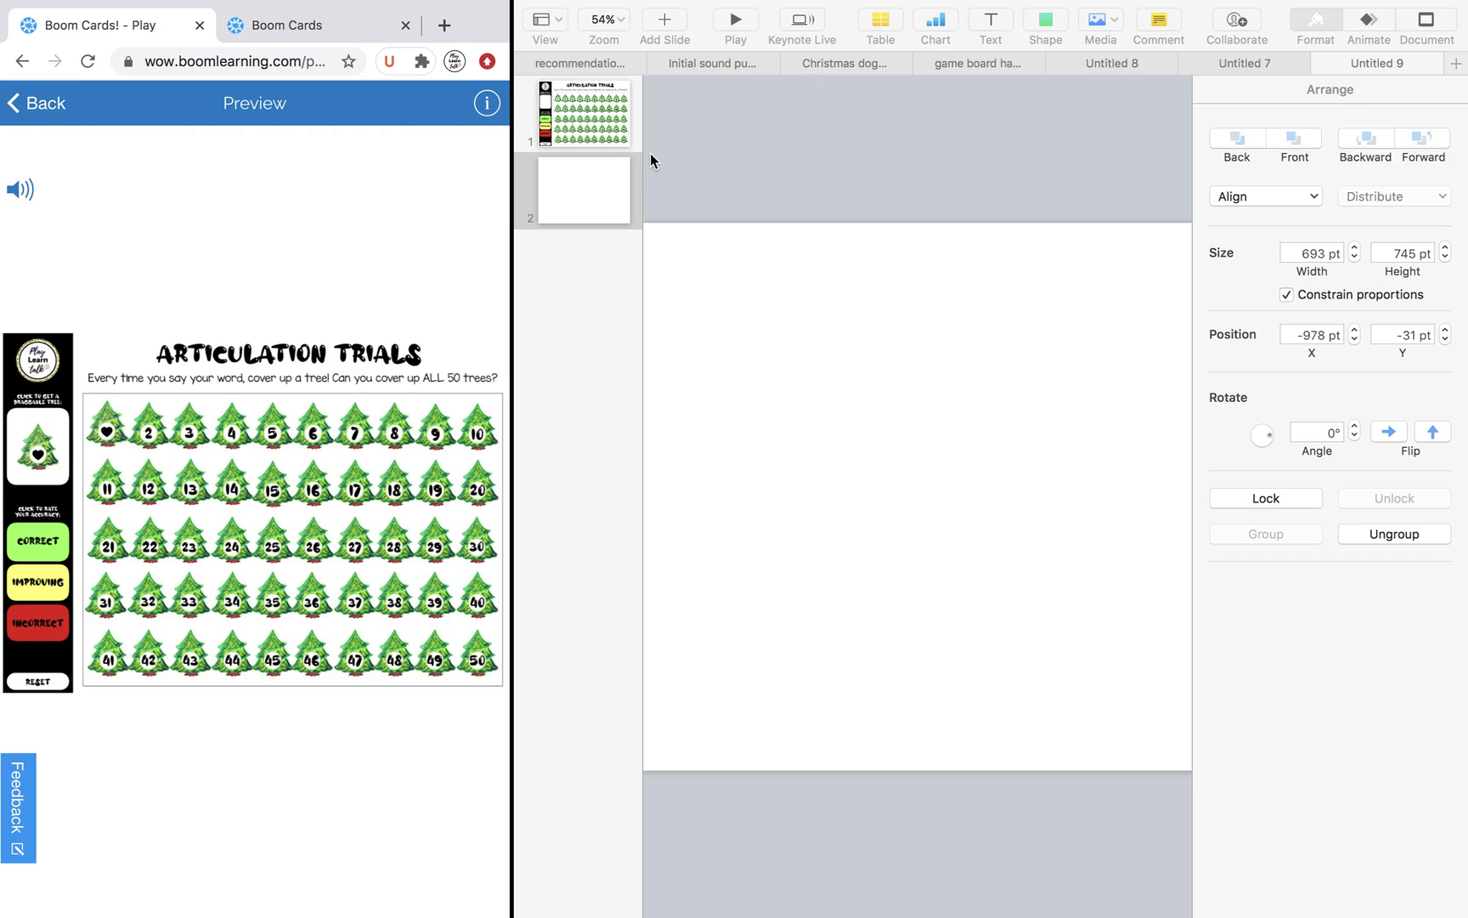
left_click(573, 178)
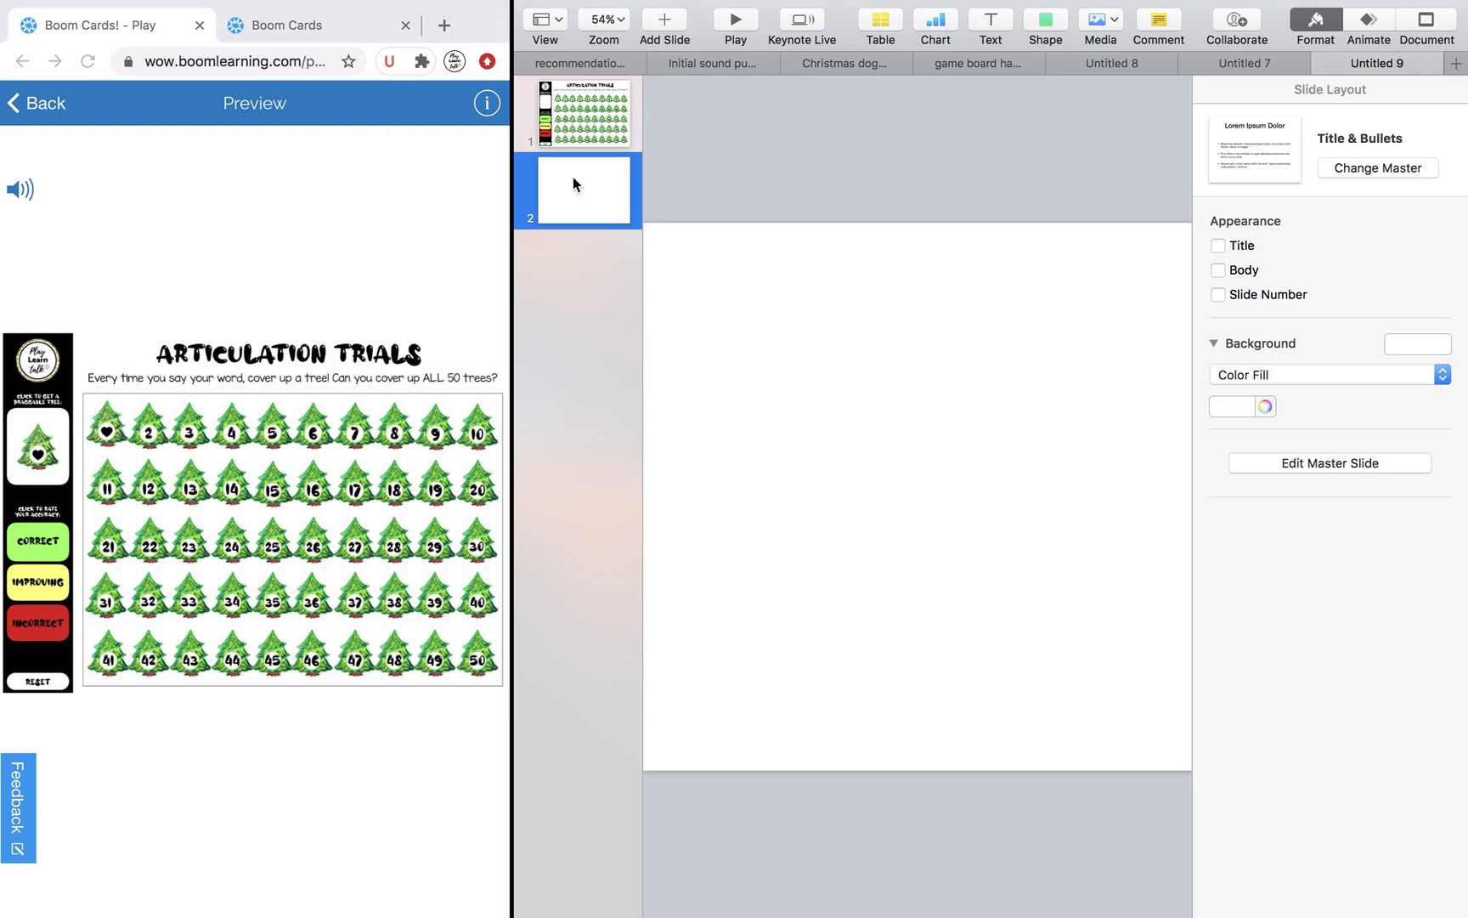
scroll(1011, 455, "down", 5)
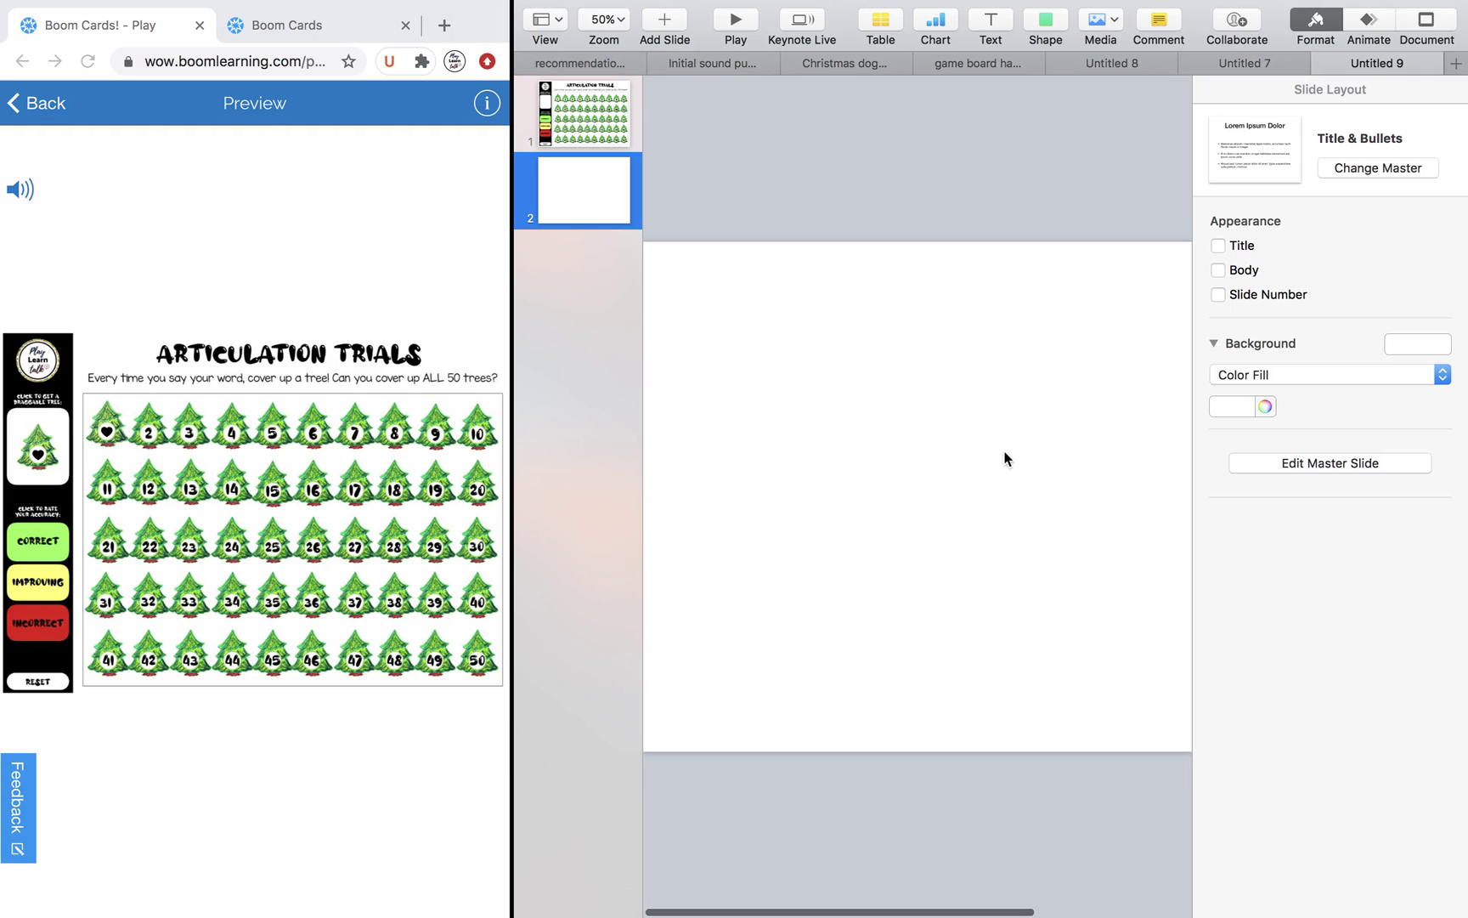
scroll(976, 452, "up", 3)
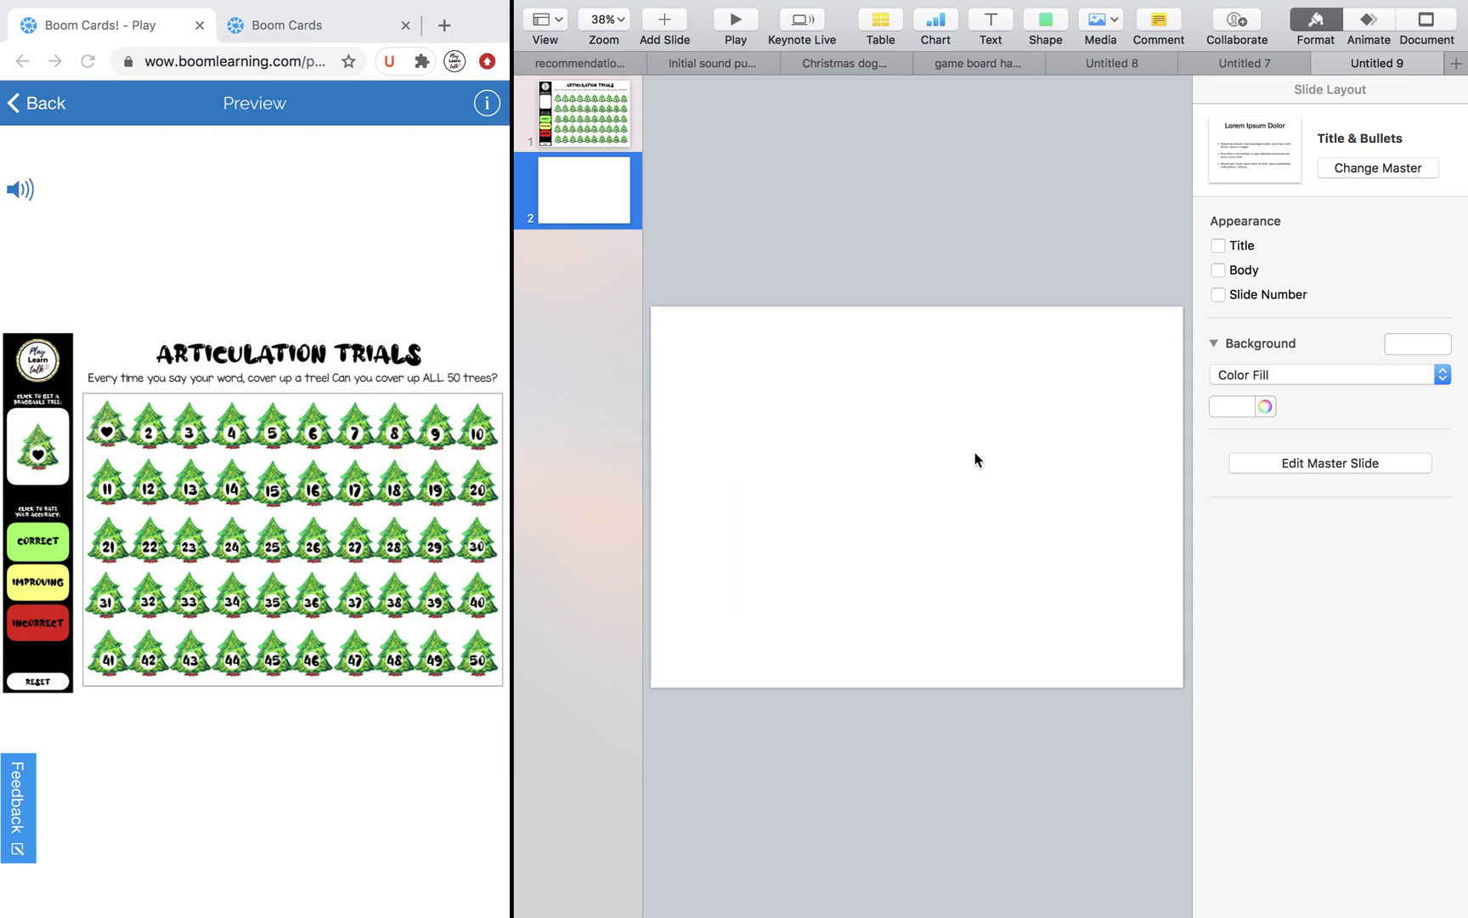
left_click_drag(501, 13, 409, 13)
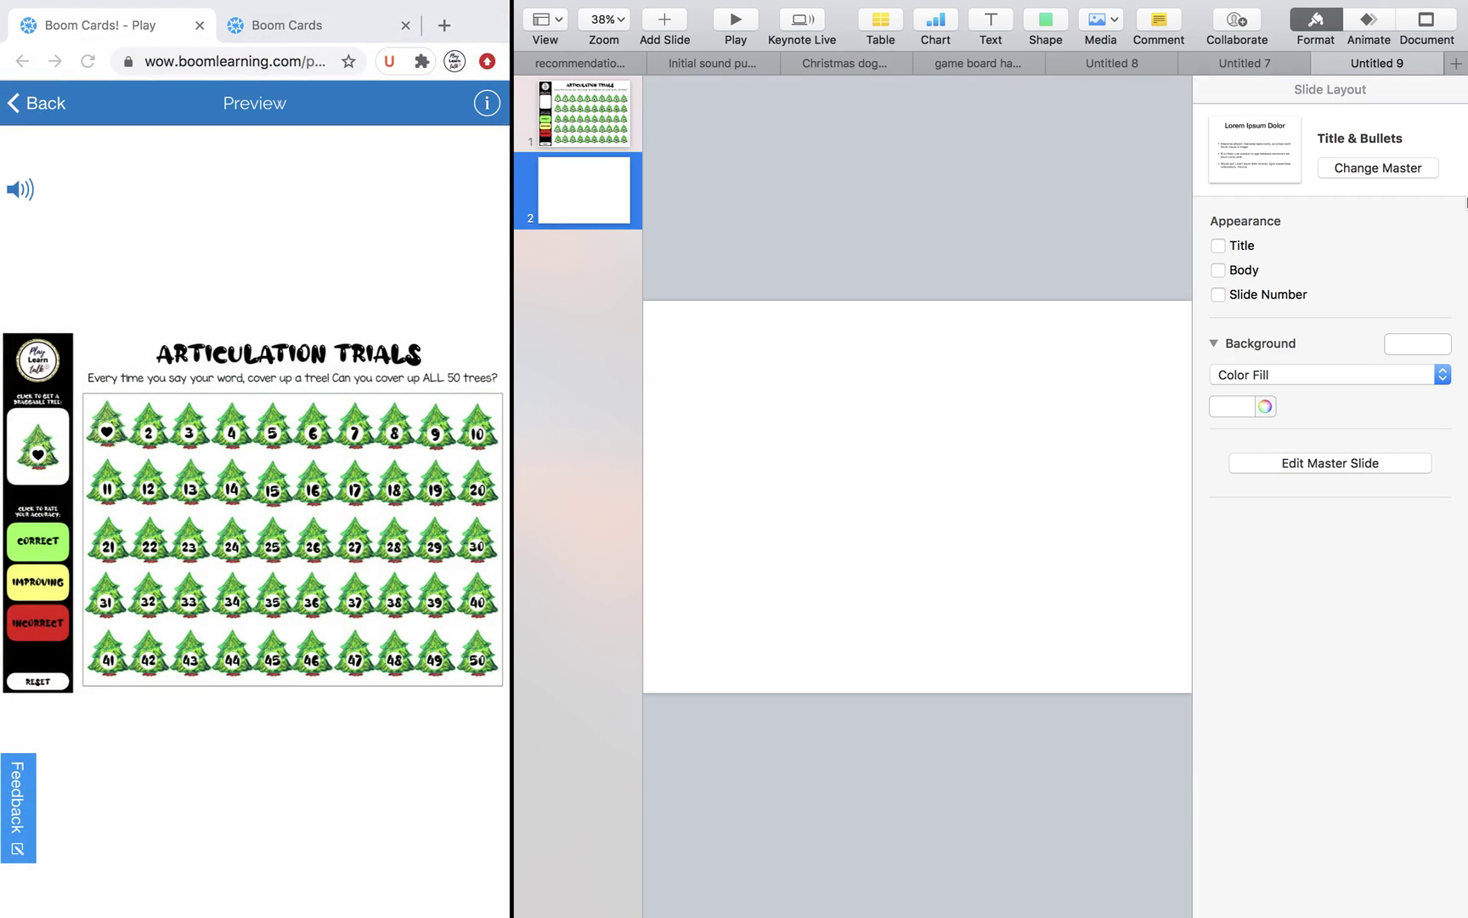
left_click(625, 138)
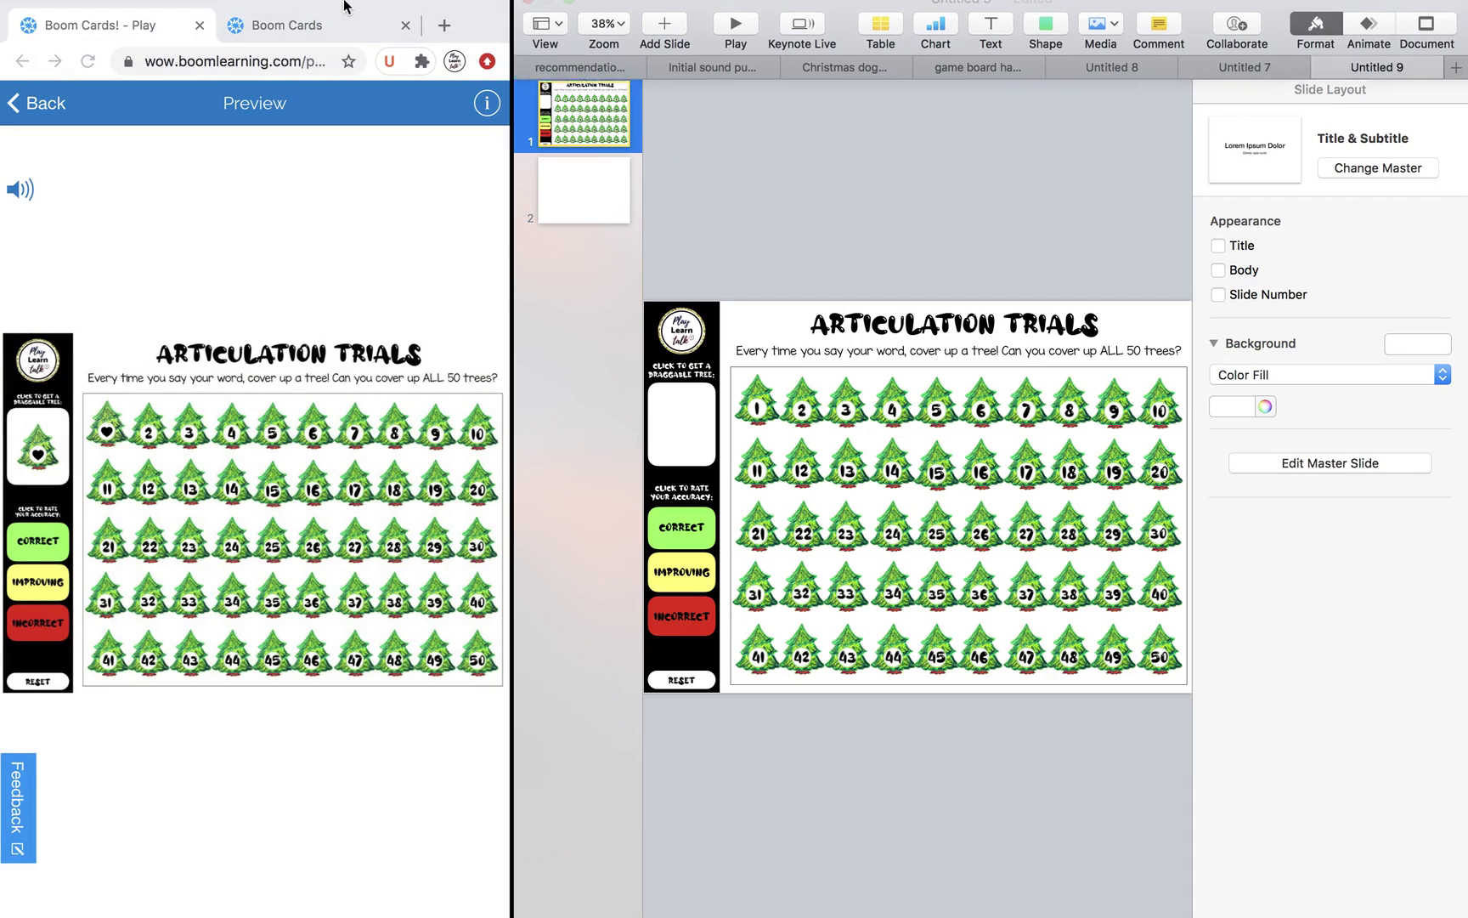
- Take the Keynote window out of split view and make it full screen
mouse_move(344, 7)
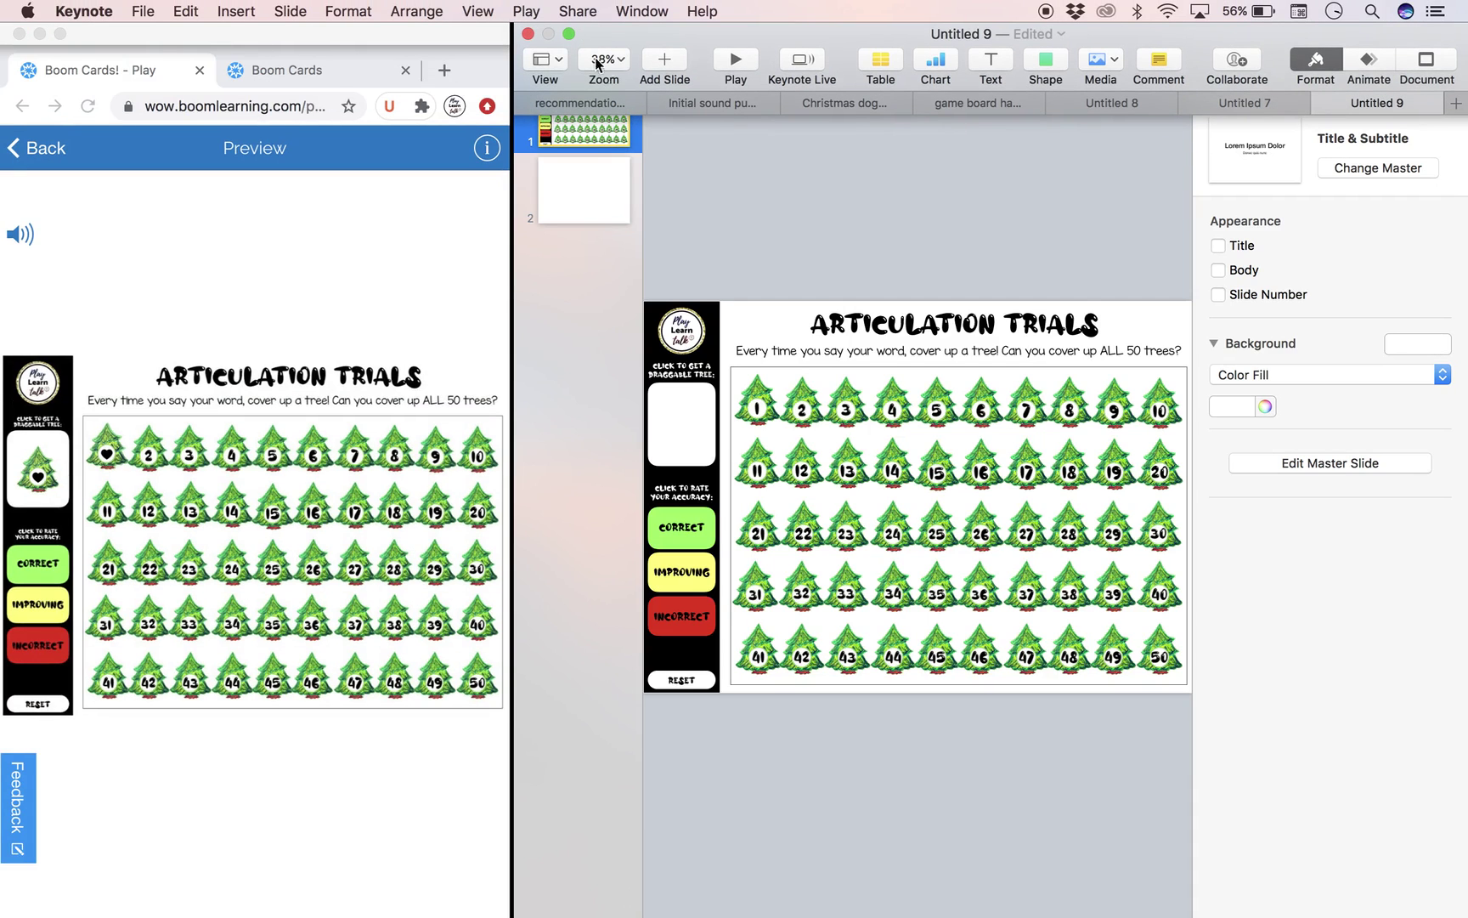
left_click(569, 35)
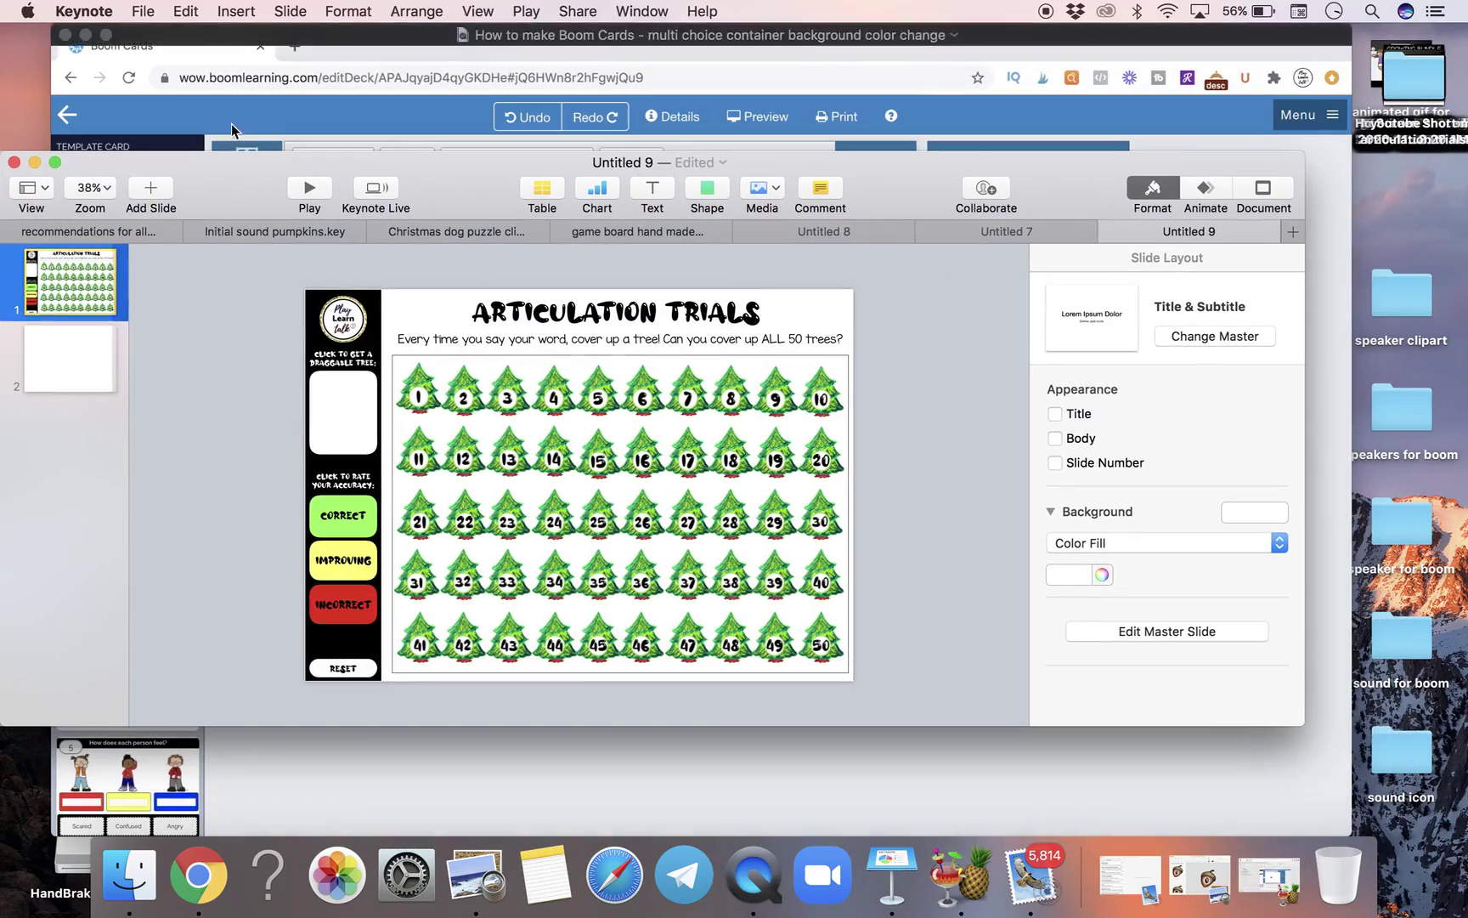
left_click(56, 162)
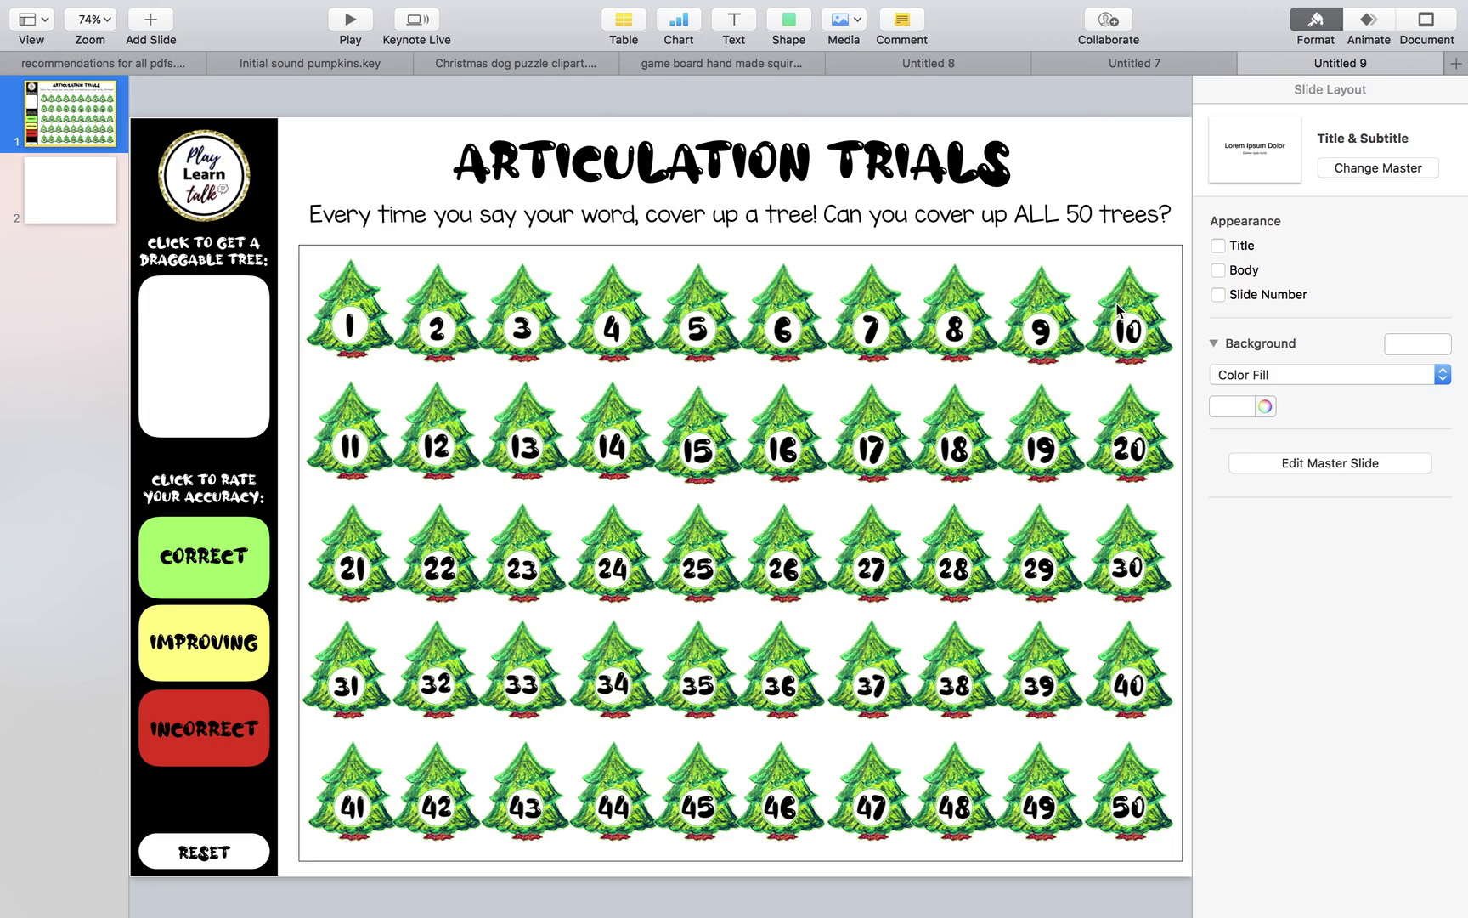
left_click(86, 203)
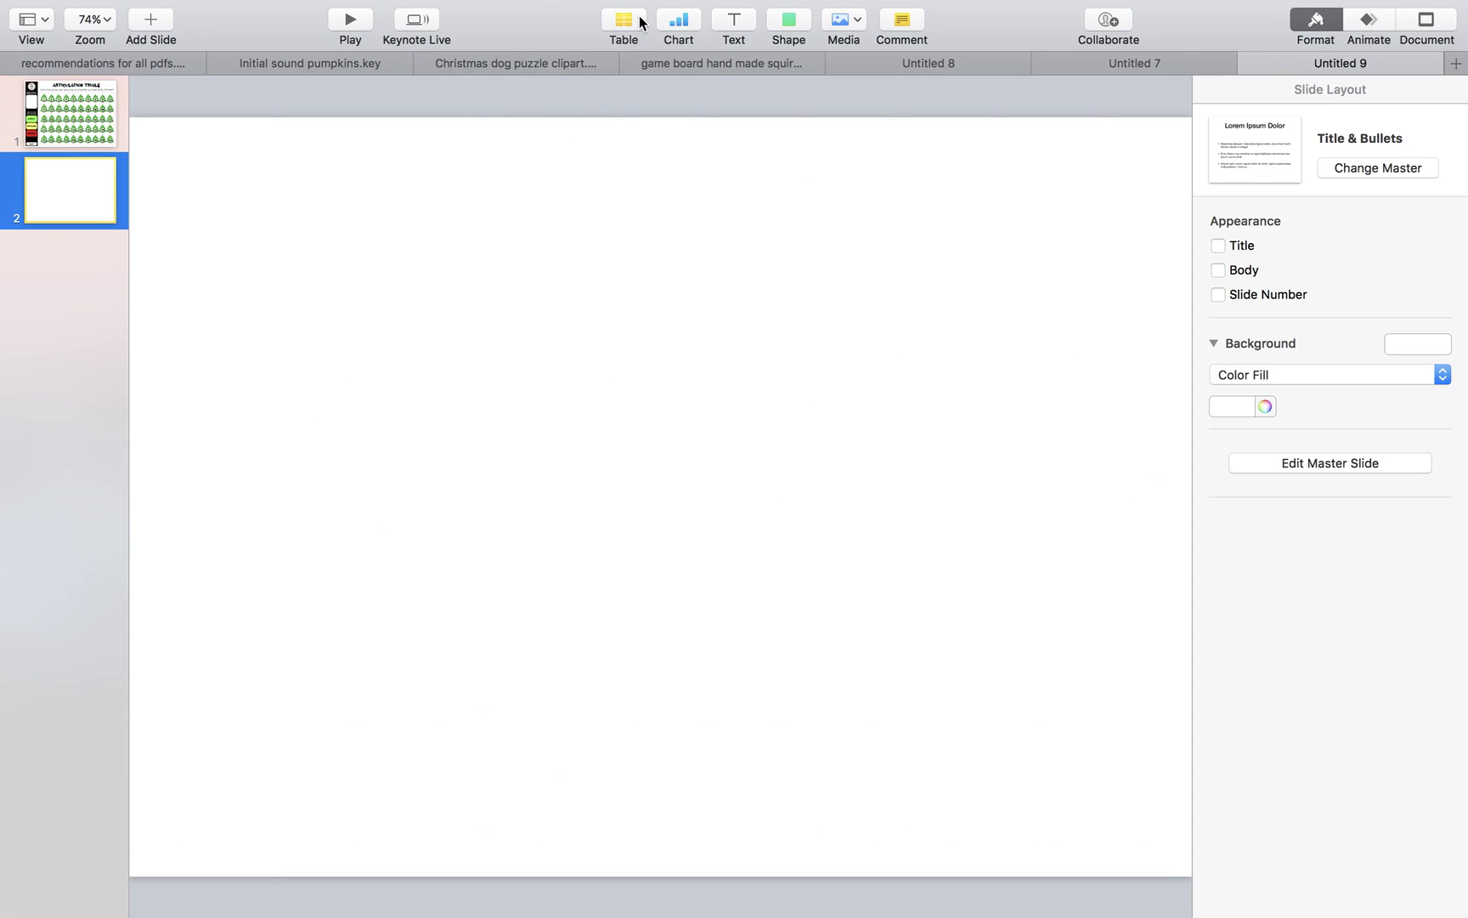
- Select blank slide 2 and view the Document settings' Custom 1400 x 1000 slide size
left_click(608, 174)
left_click(1430, 20)
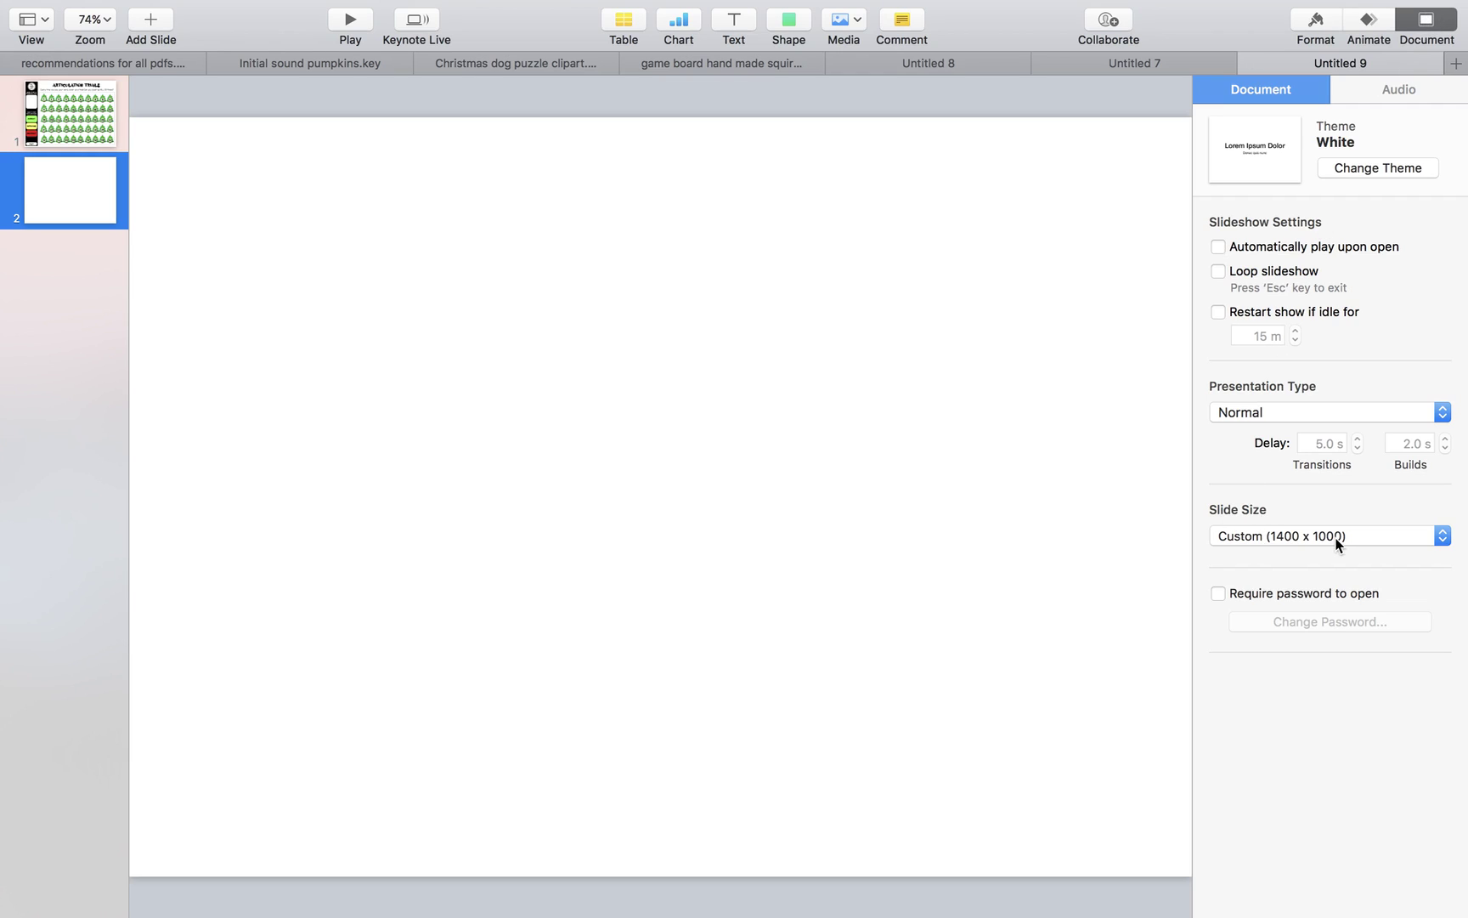
left_click(905, 483)
left_click(739, 426)
- Insert a banded-row table on slide 2 and move it up and left
left_click(618, 17)
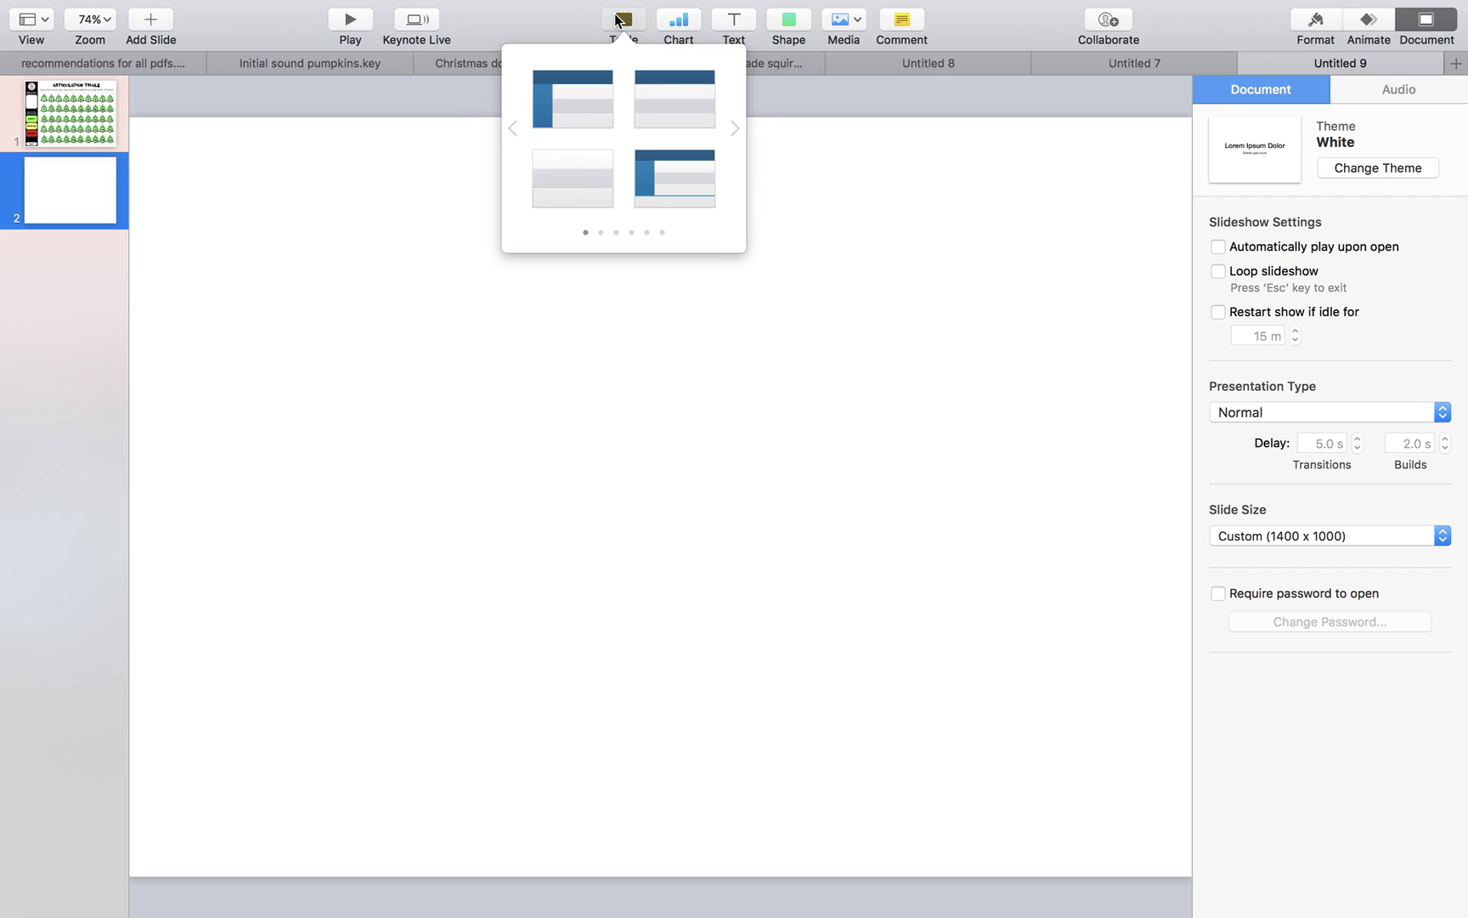
left_click(574, 166)
left_click_drag(793, 454, 443, 315)
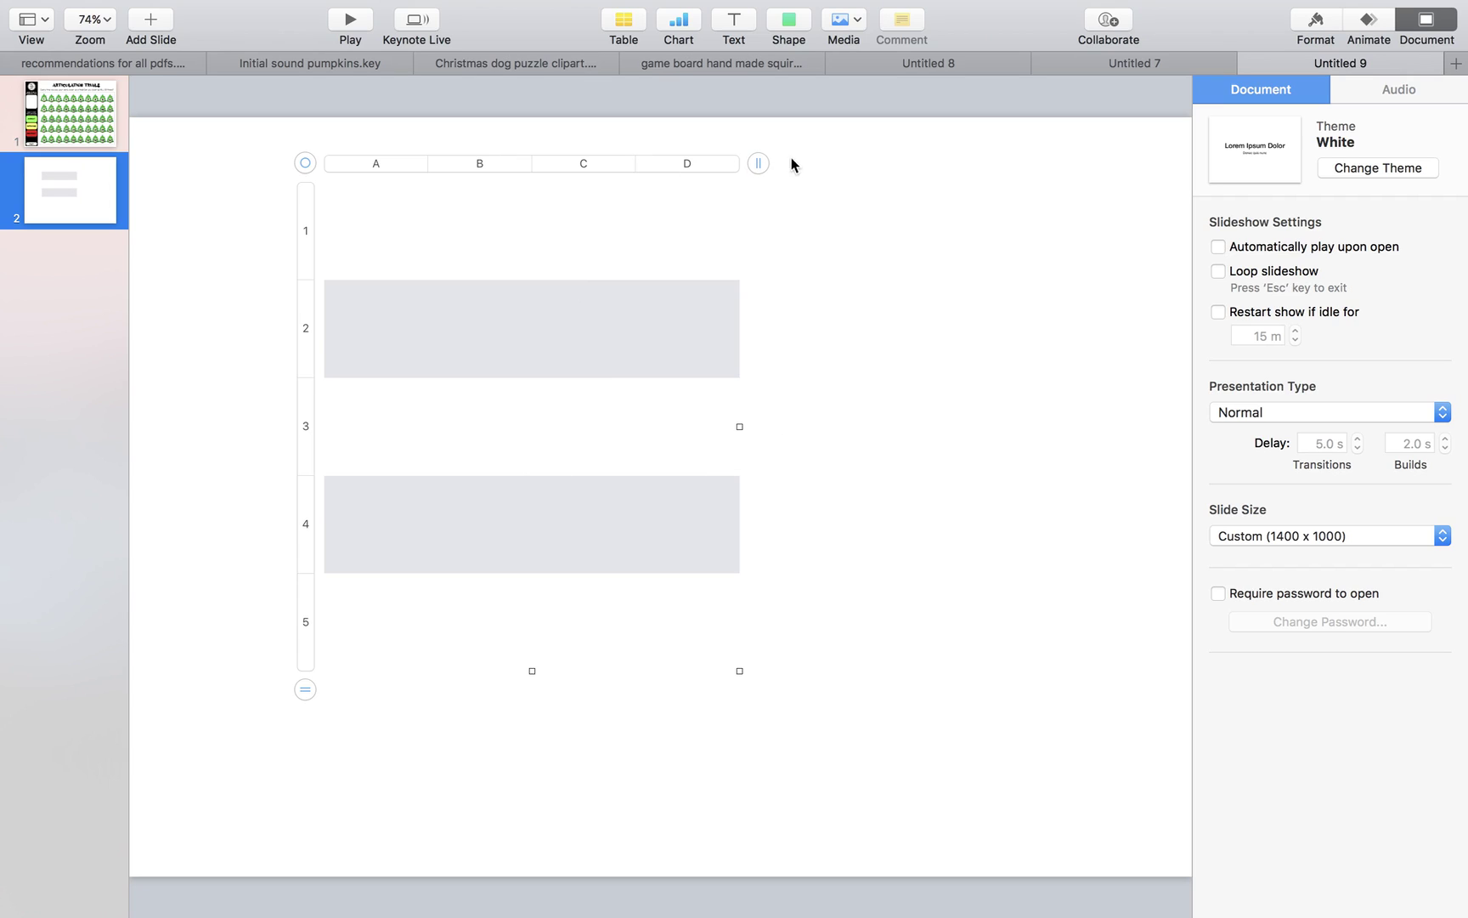
- Widen the table to ten columns, A through J, then reselect it
left_click(758, 163)
left_click(761, 159)
left_click(760, 158)
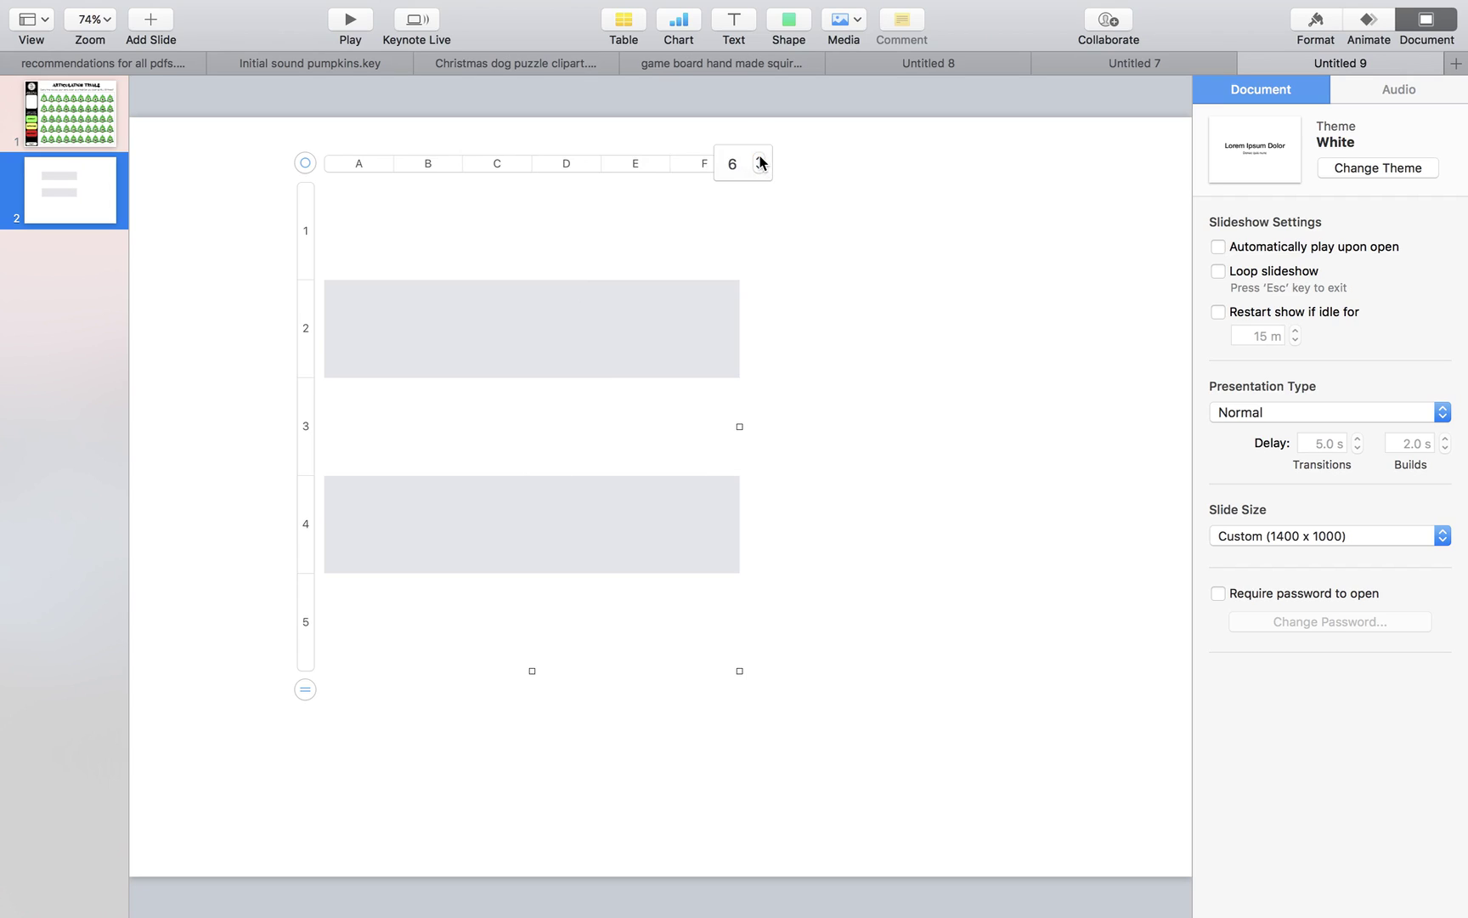
left_click(761, 159)
left_click(760, 159)
left_click(761, 159)
left_click(760, 159)
left_click(941, 347)
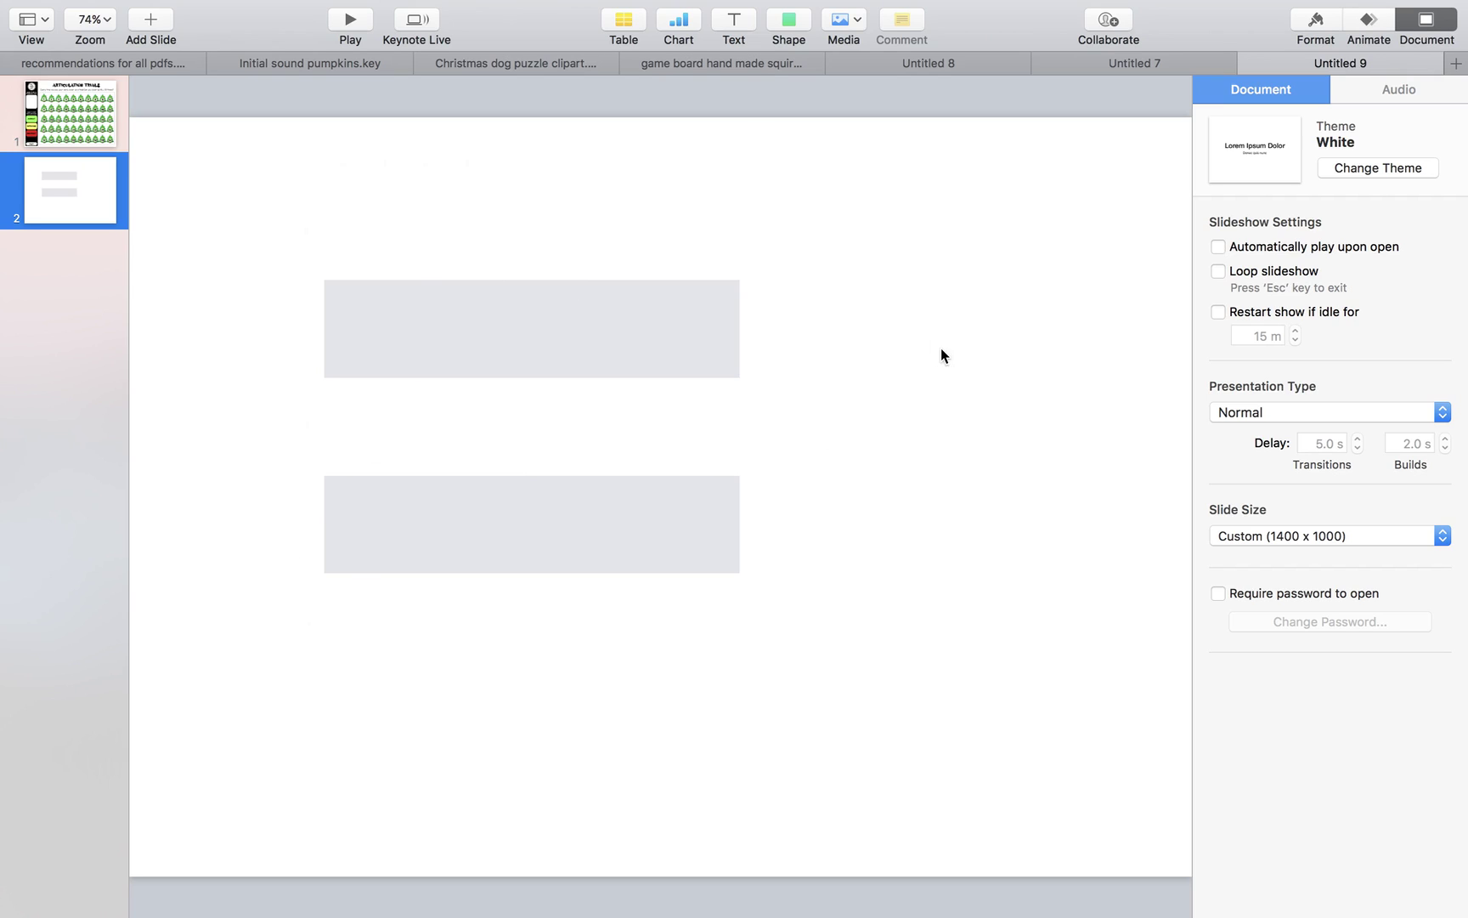
left_click(648, 294)
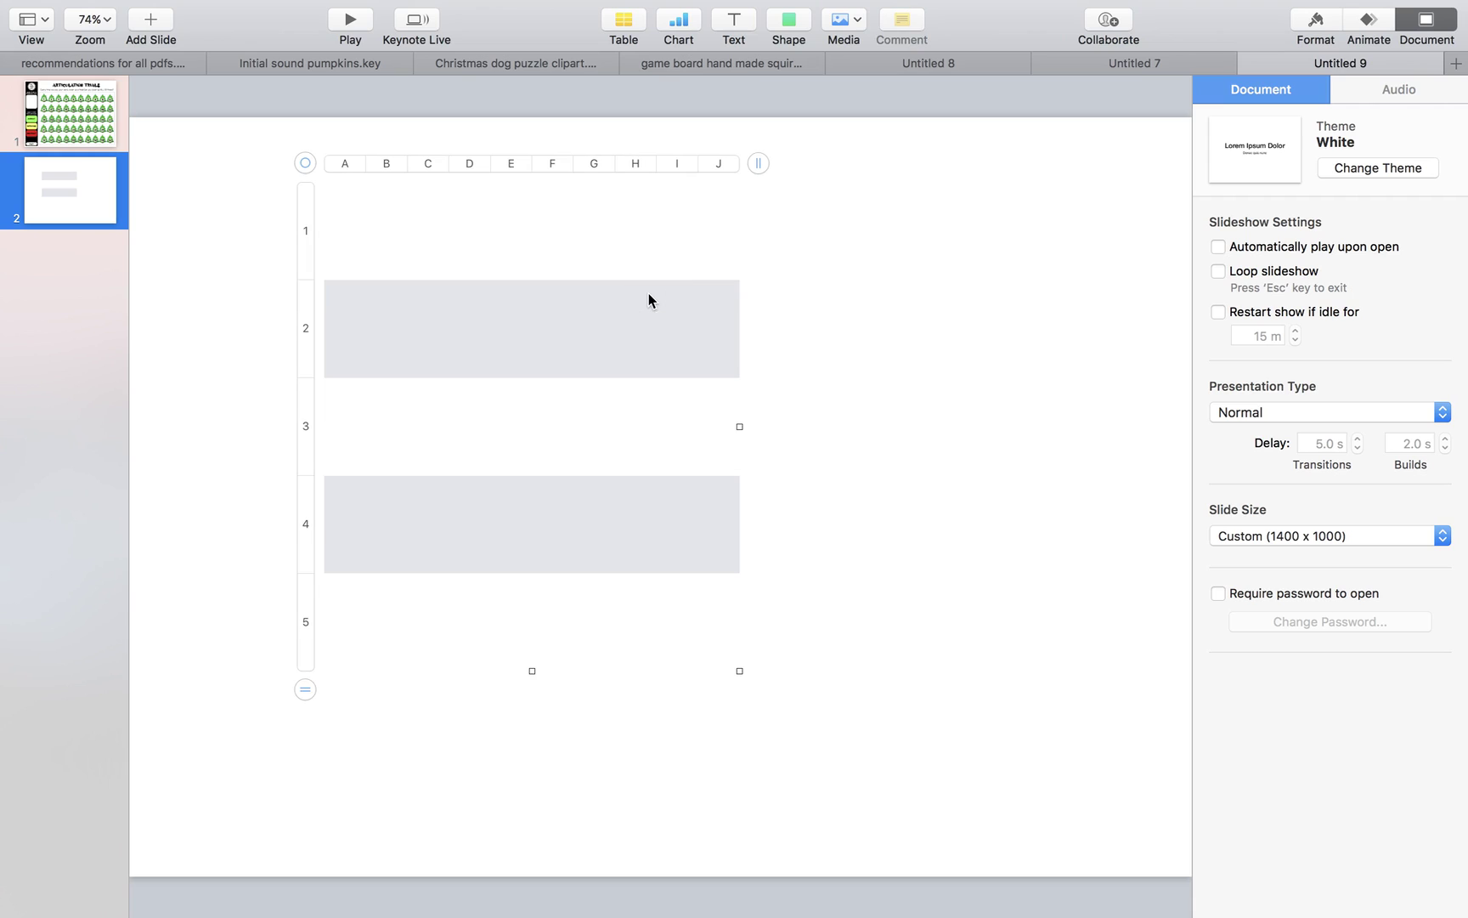
- Turn off the table's Alternating Row Color shading
left_click(1316, 28)
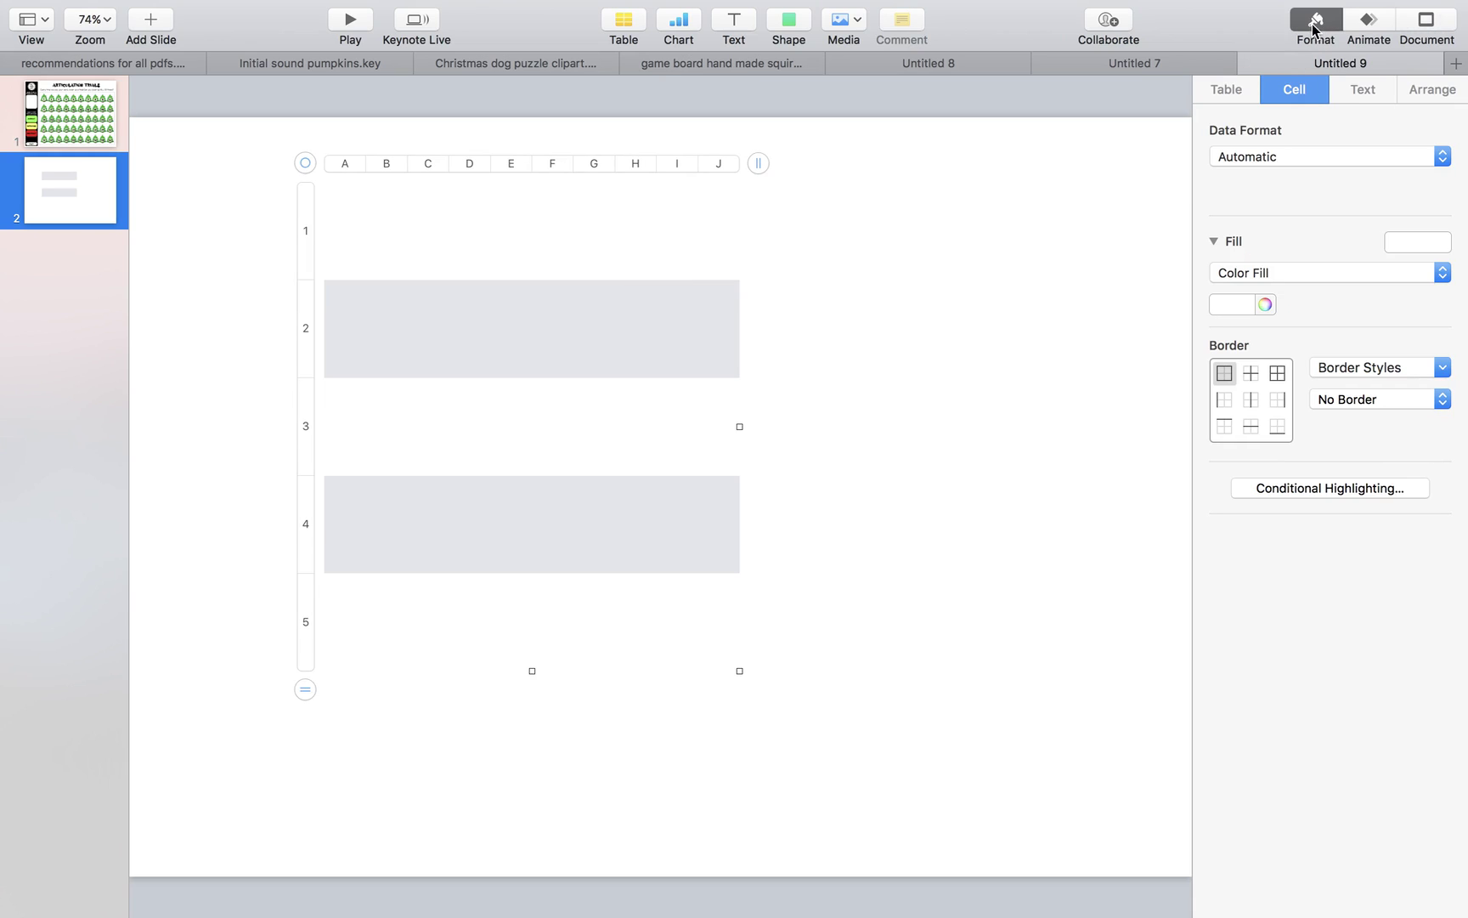
left_click(1225, 89)
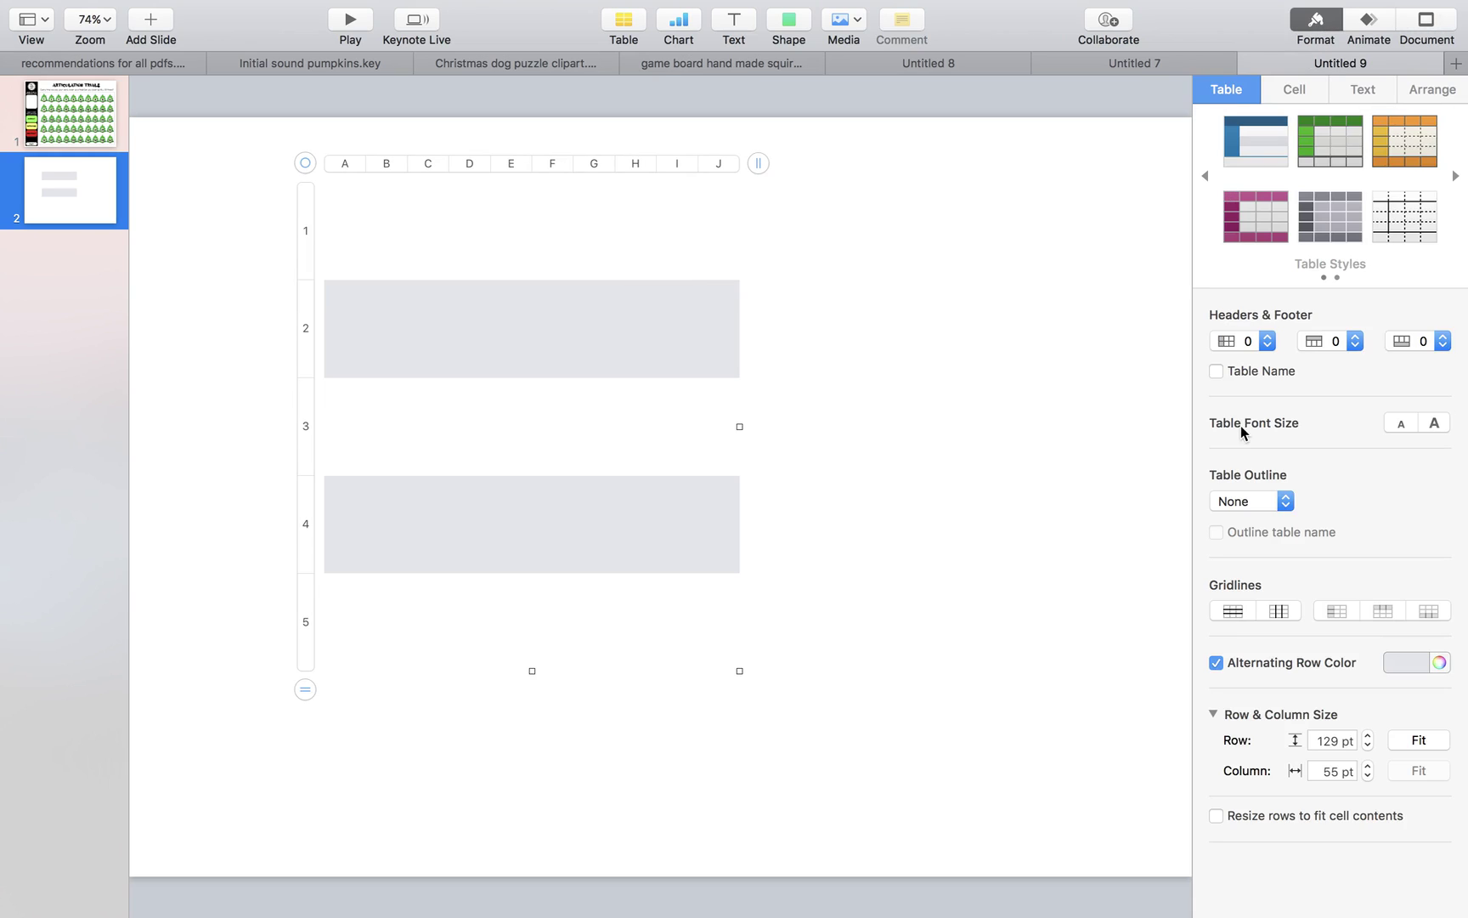
left_click(1216, 663)
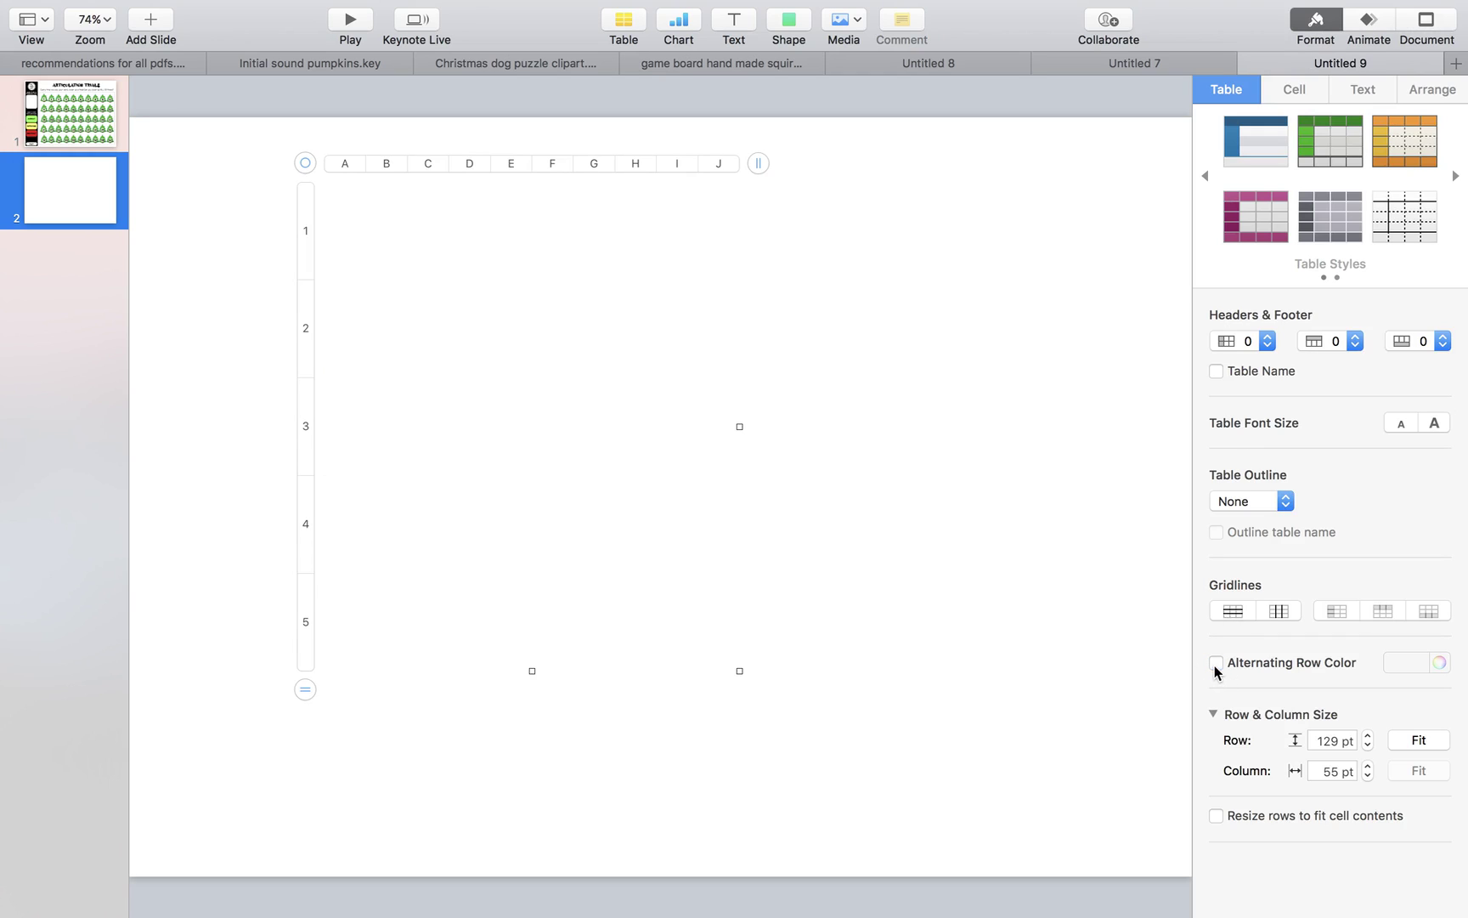
left_click(1294, 89)
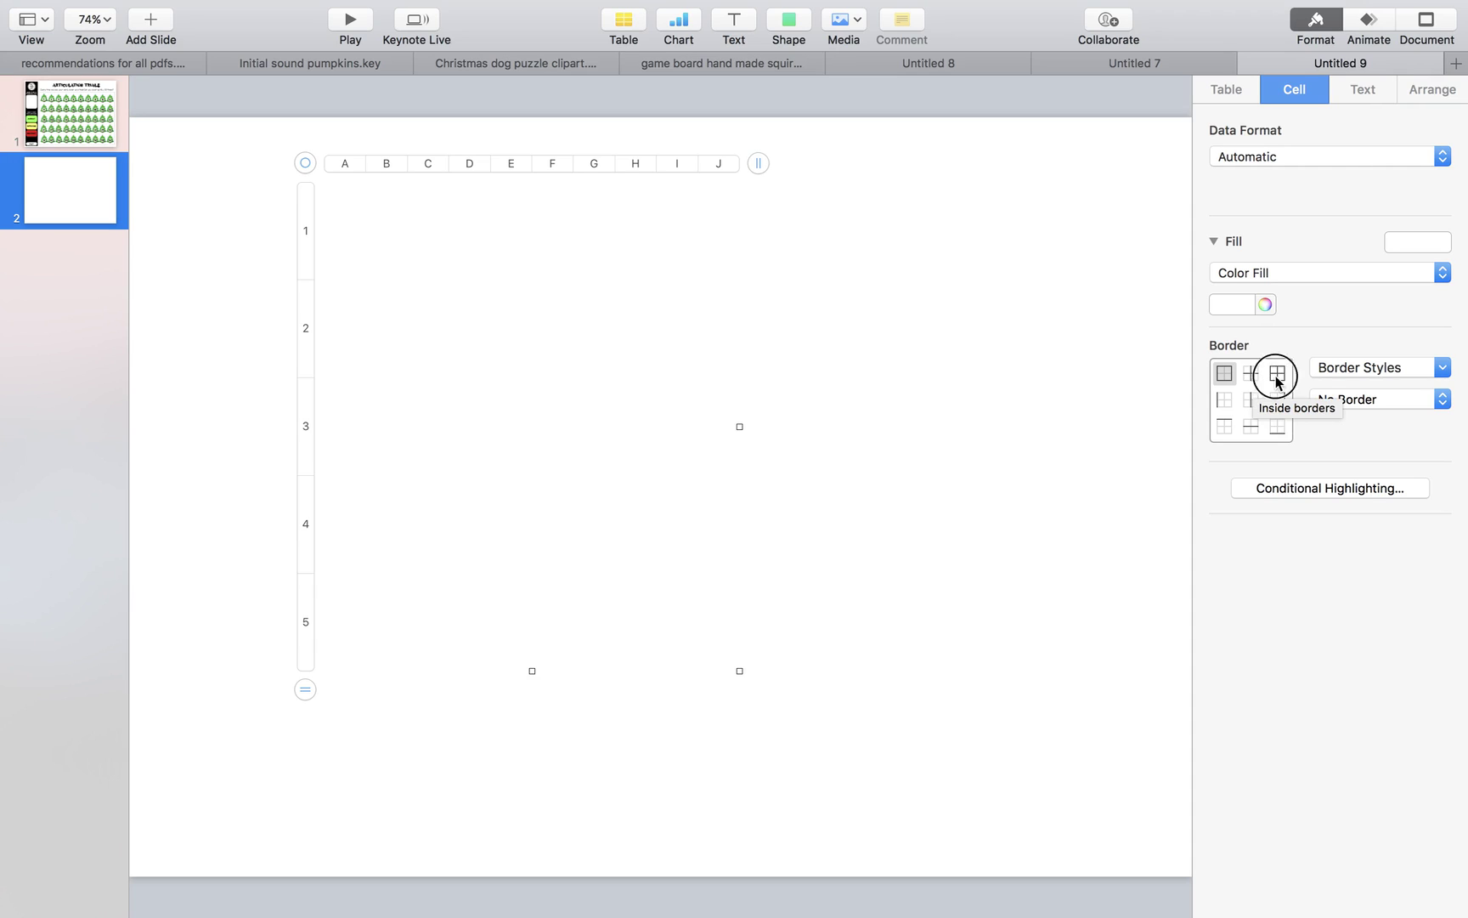
- Give every table cell solid black 2 pt borders
left_click(1277, 376)
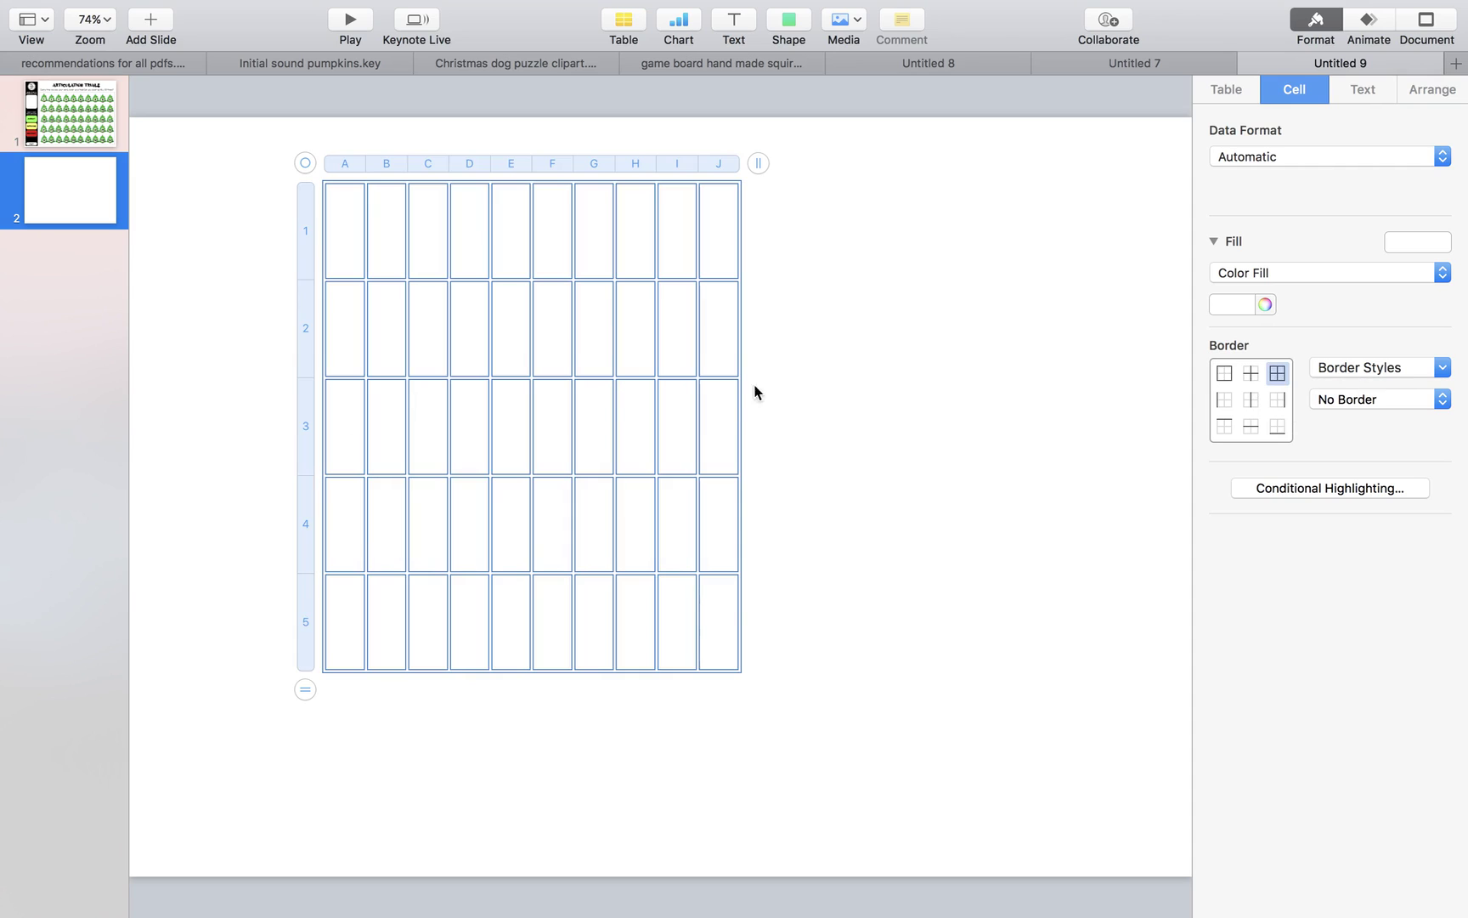
left_click(1380, 412)
left_click(1368, 343)
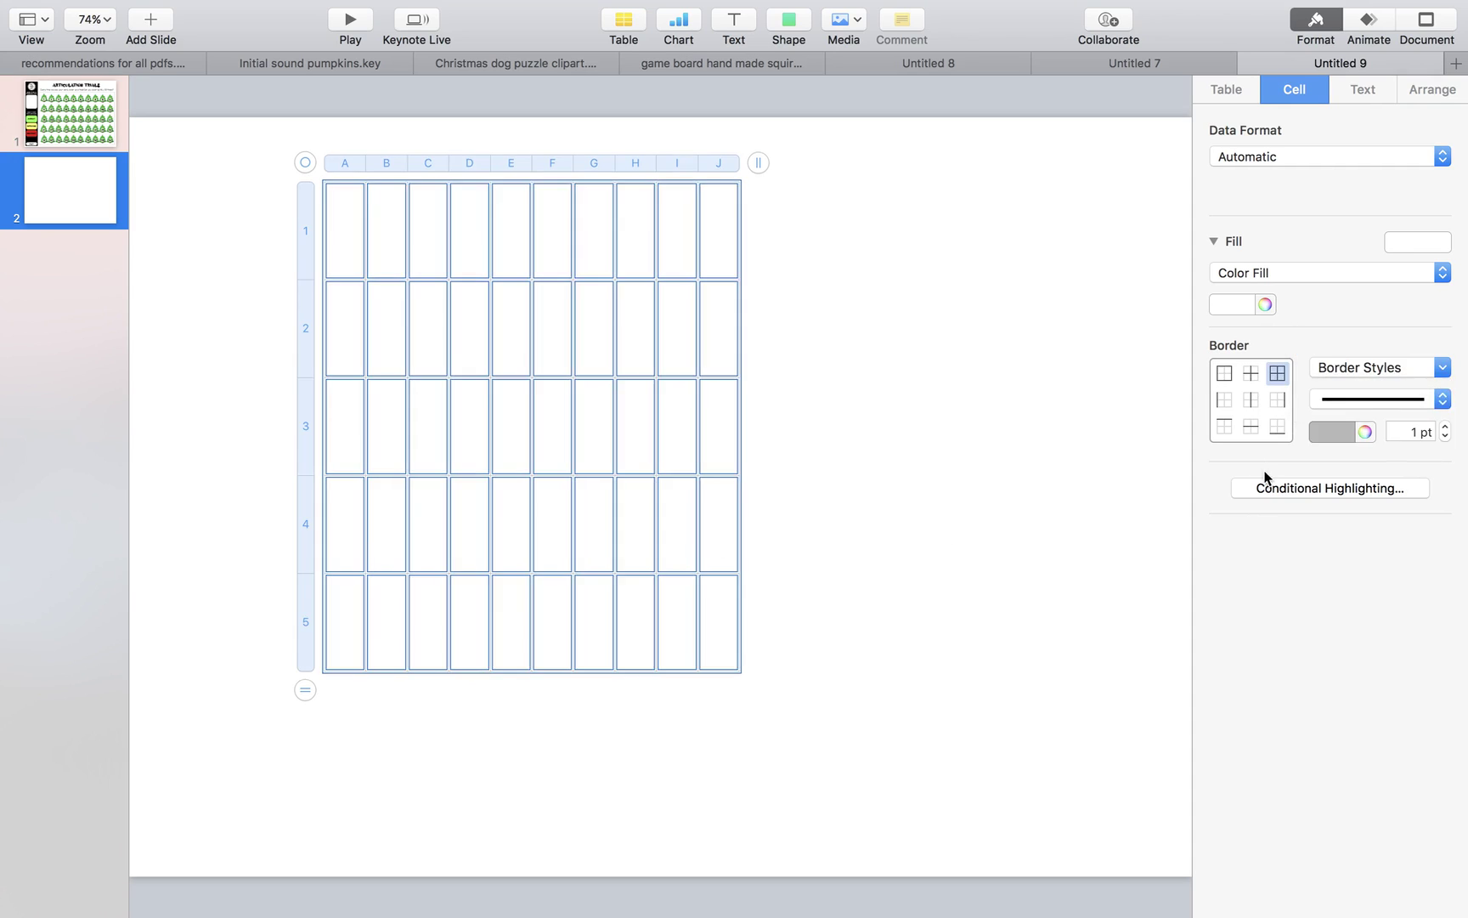
left_click(1322, 435)
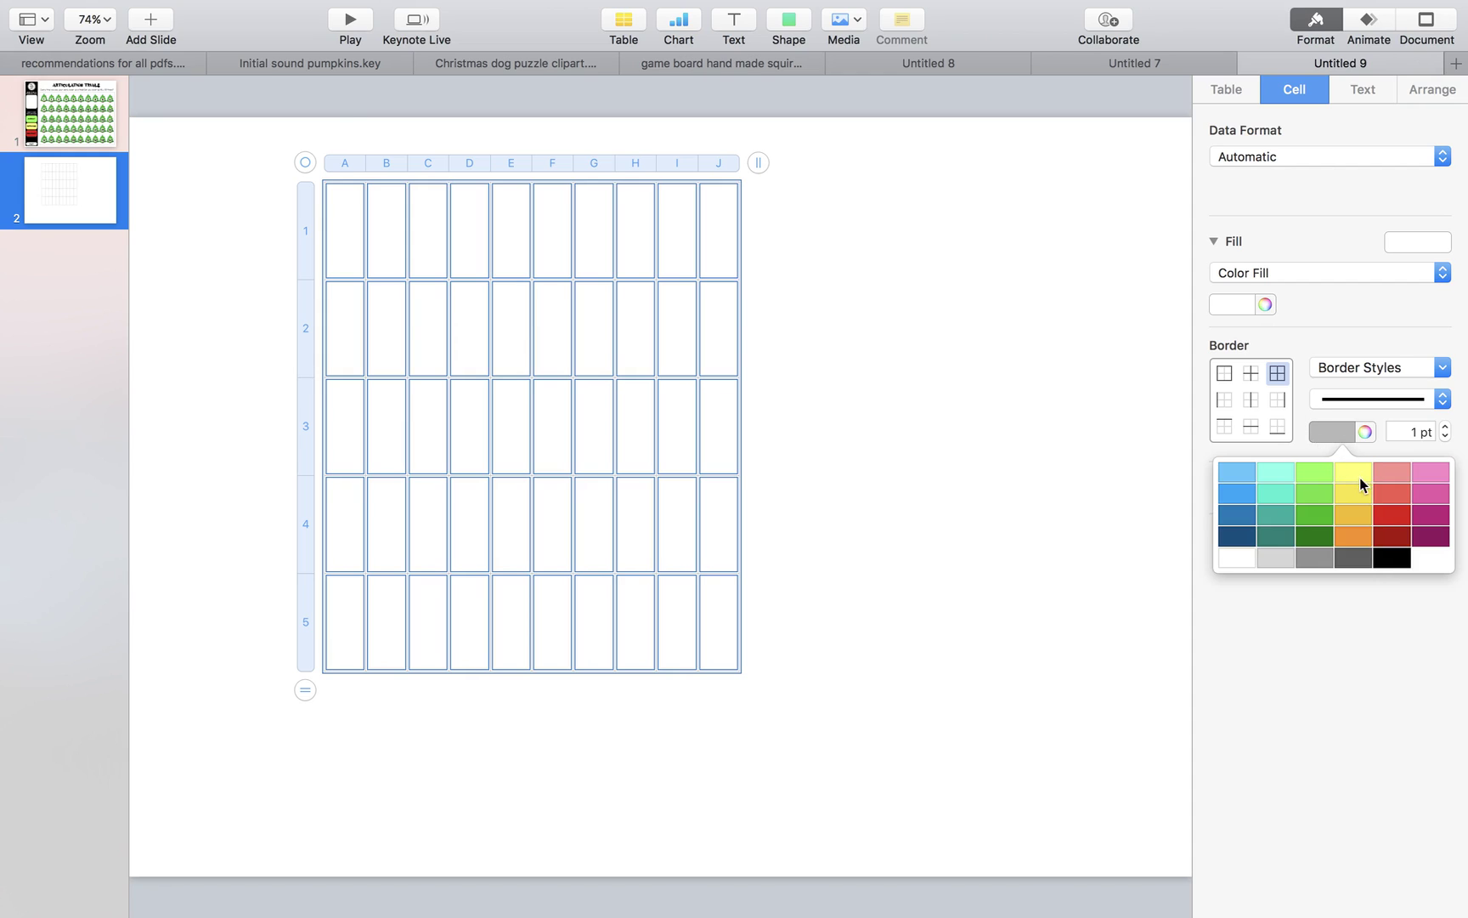
left_click(1392, 557)
left_click(1446, 427)
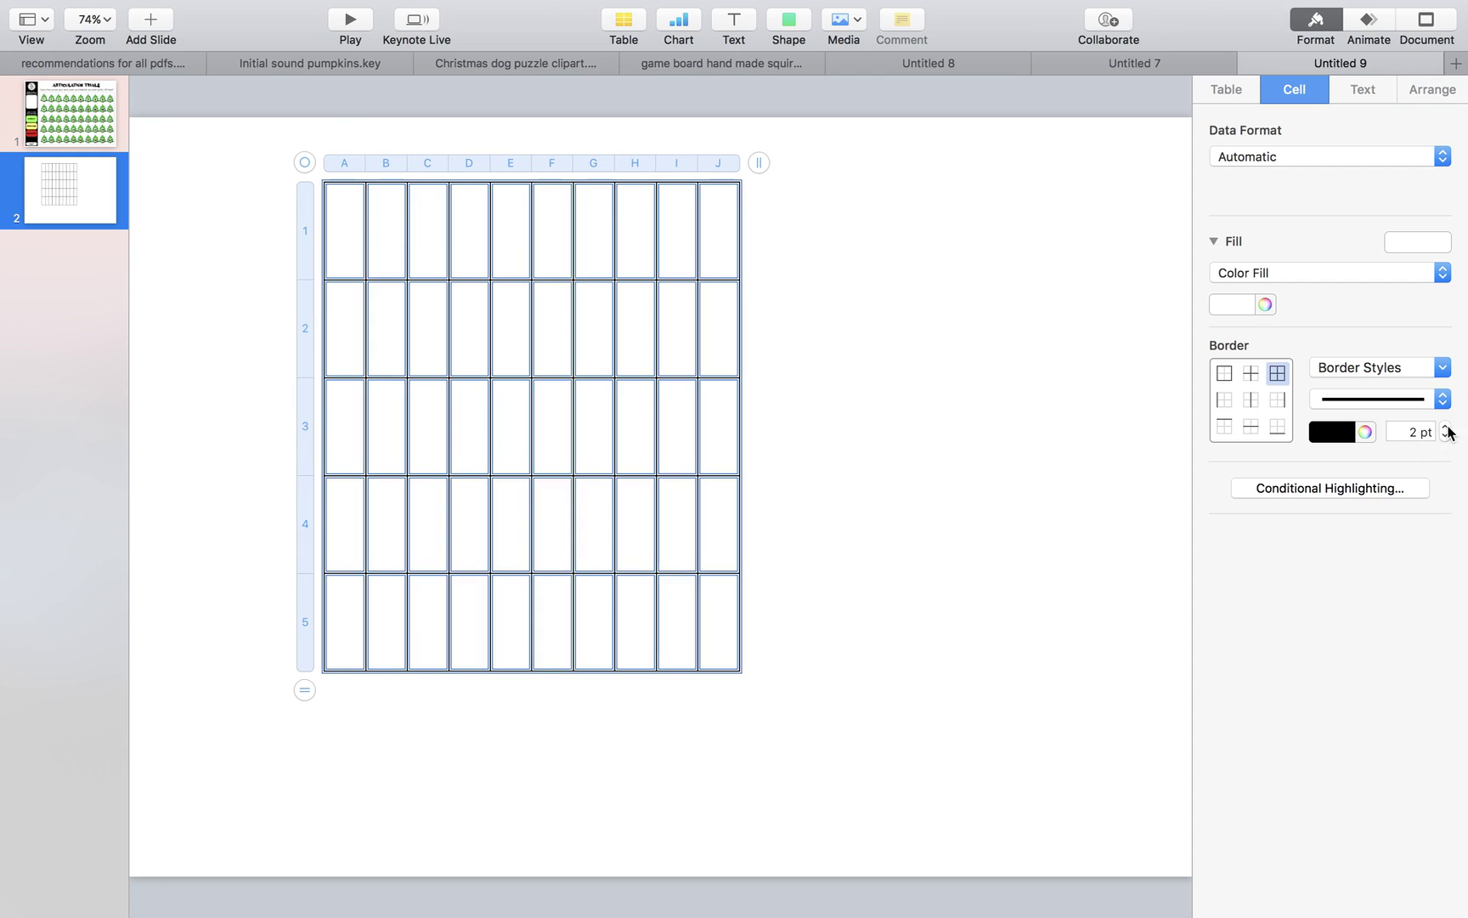
left_click(1058, 452)
left_click(623, 387)
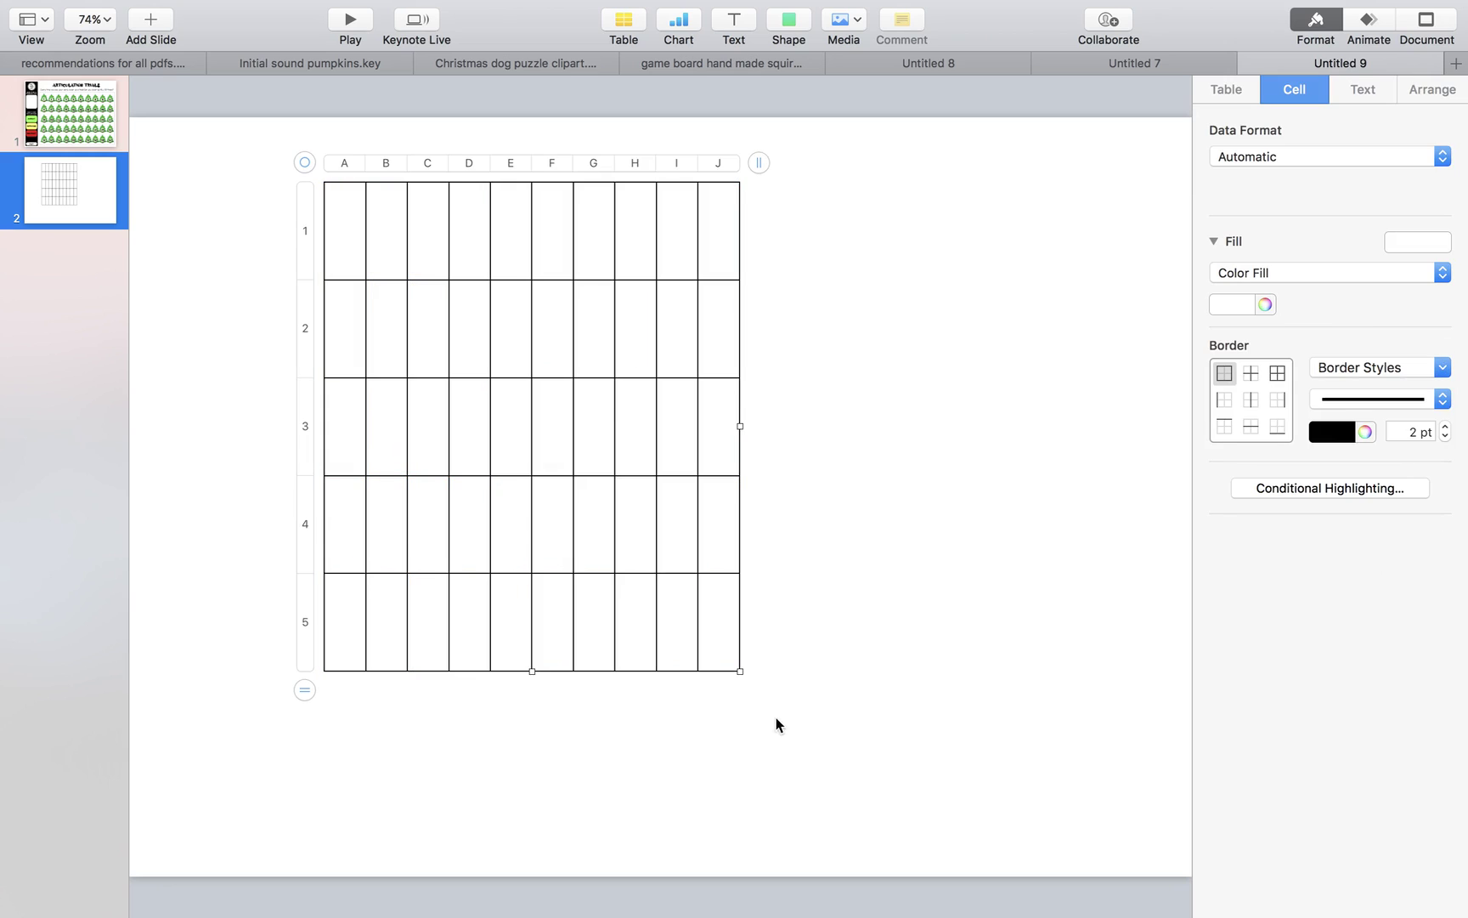
- Reposition and stretch the grid table to about 1361 × 899 pt, filling slide 2
left_click_drag(740, 672, 1147, 747)
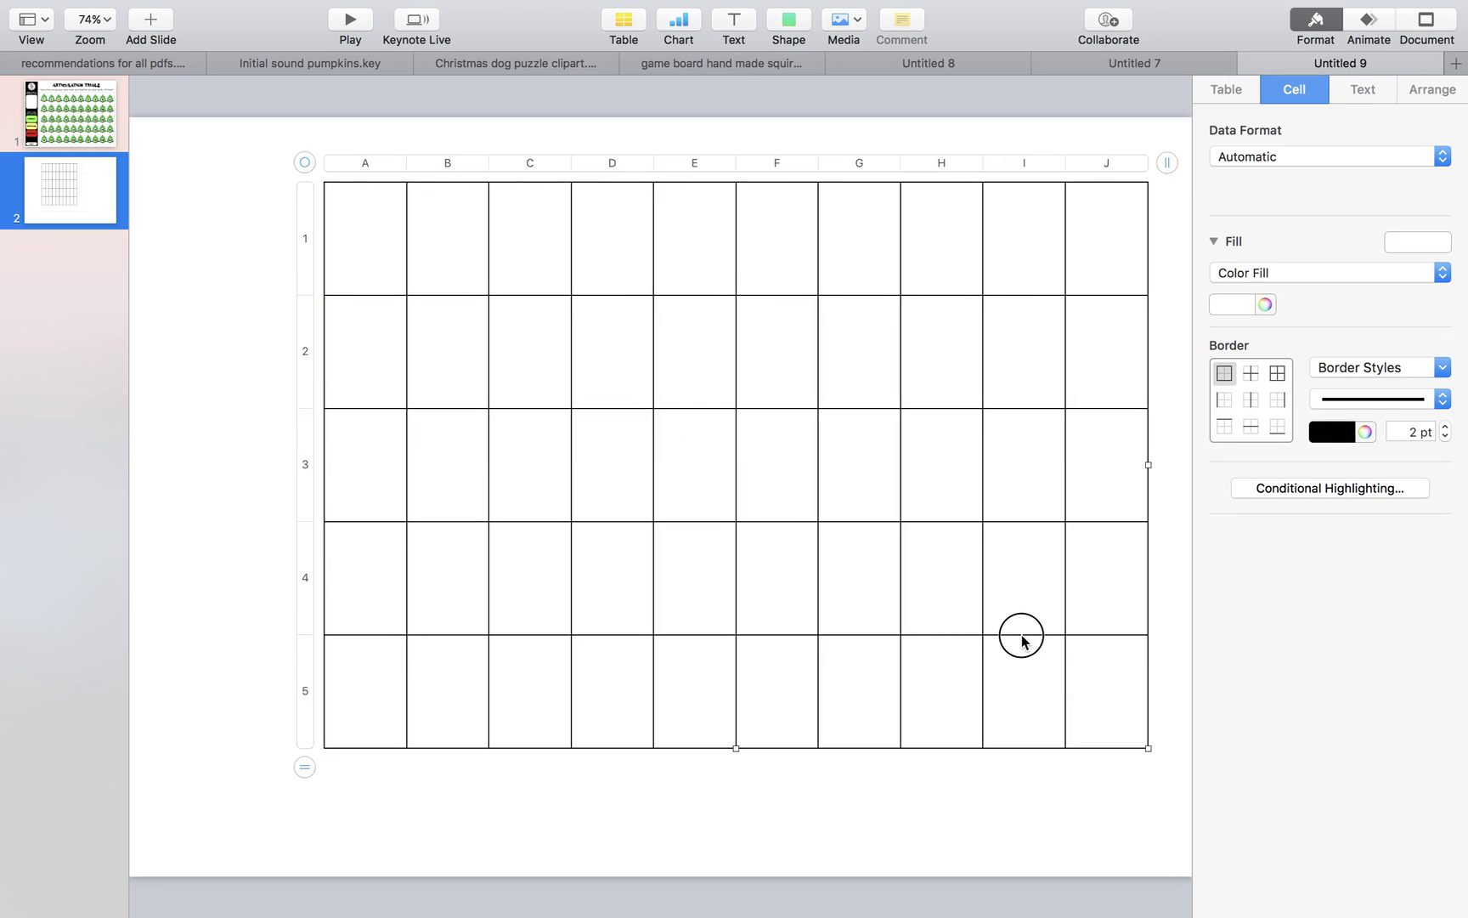
left_click_drag(1022, 636, 856, 597)
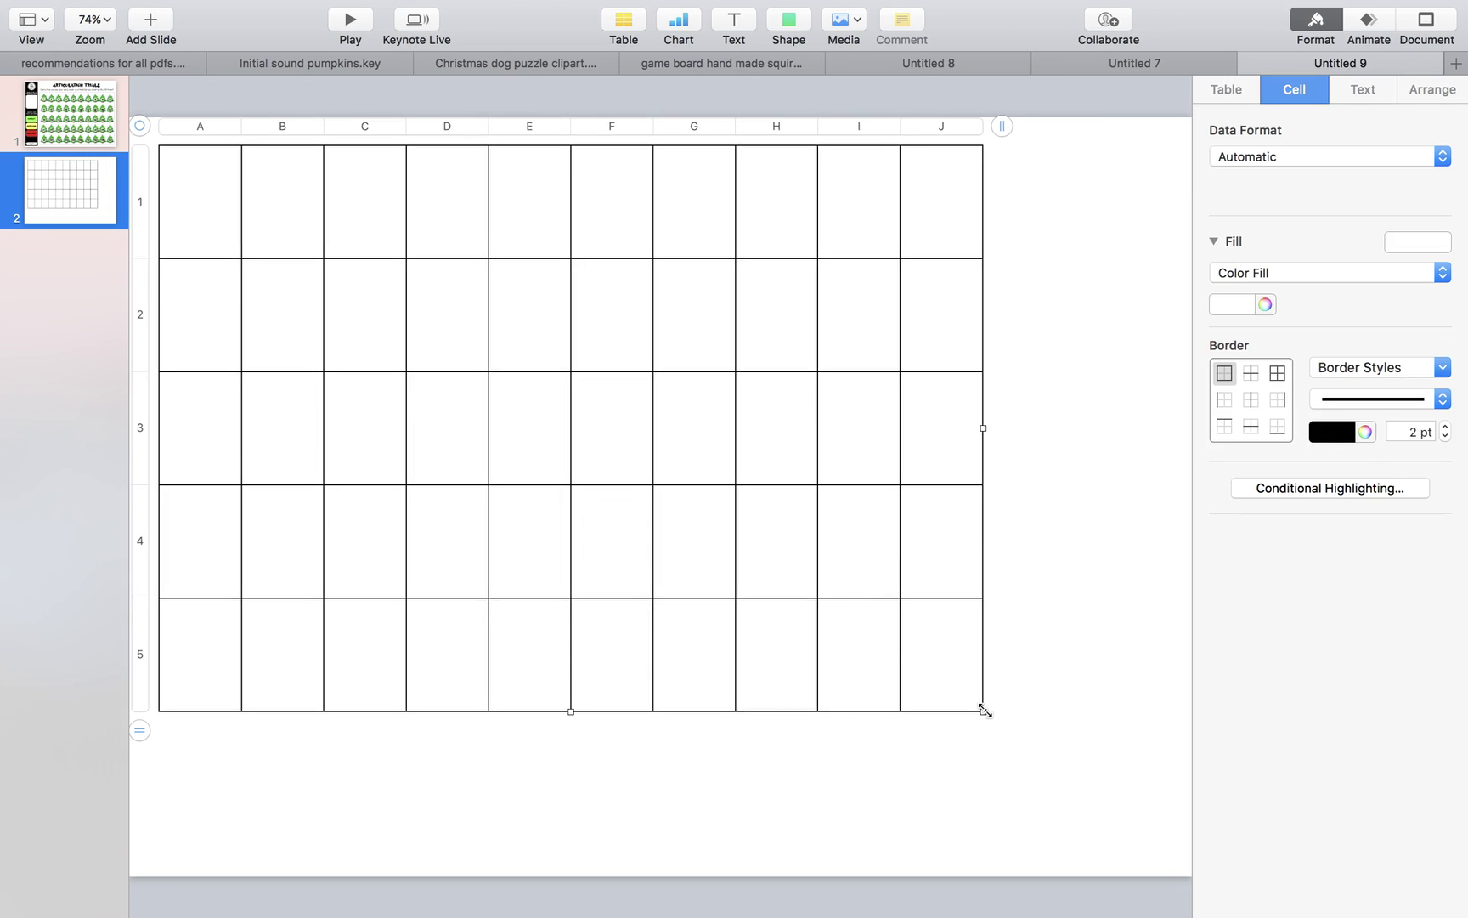
left_click_drag(984, 710, 1162, 787)
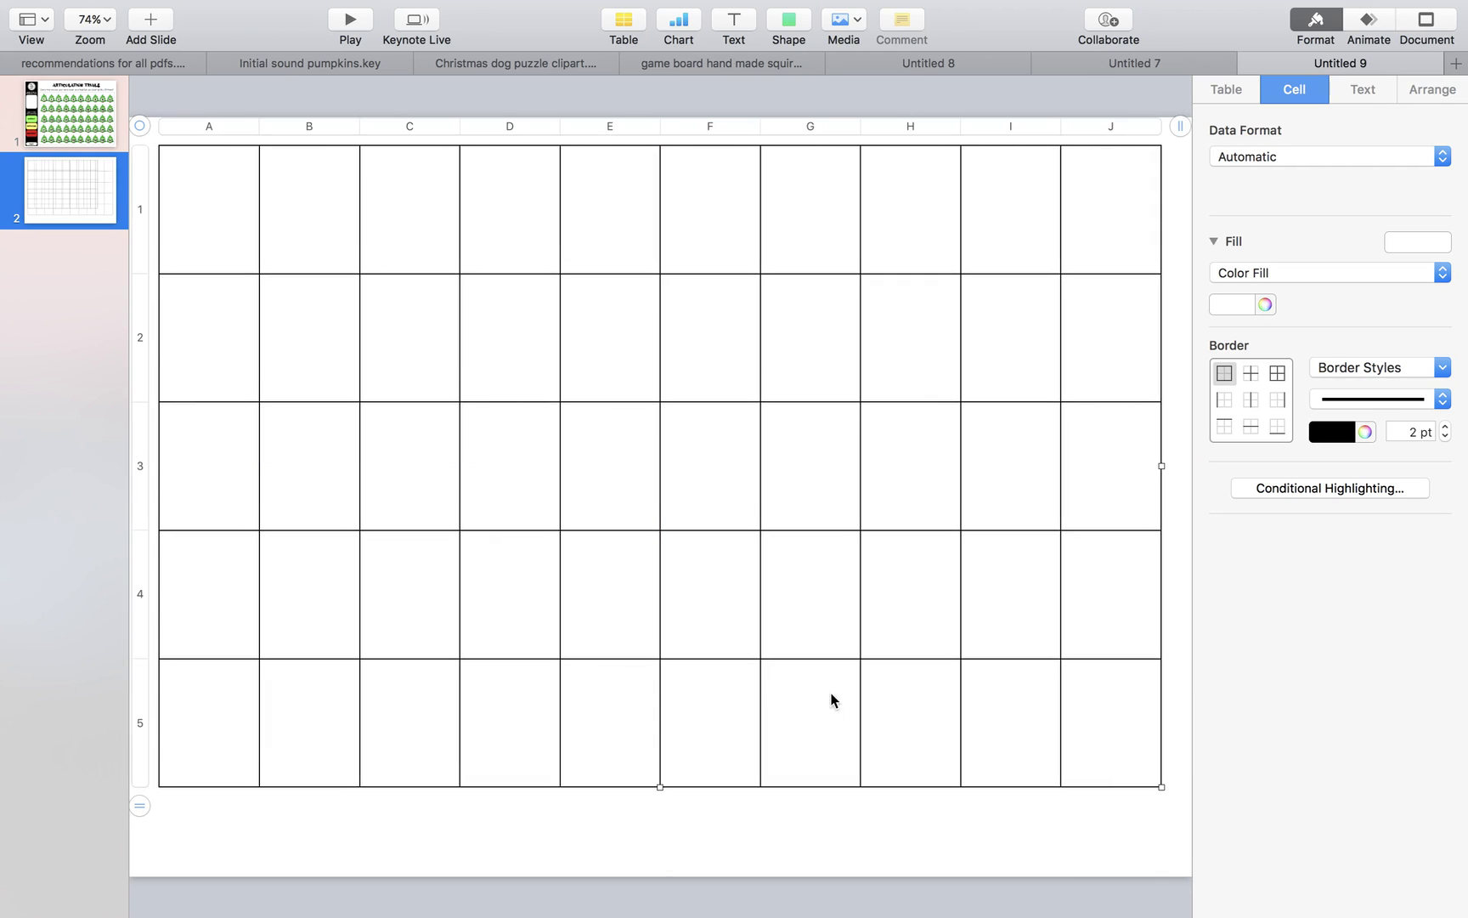
left_click(107, 134)
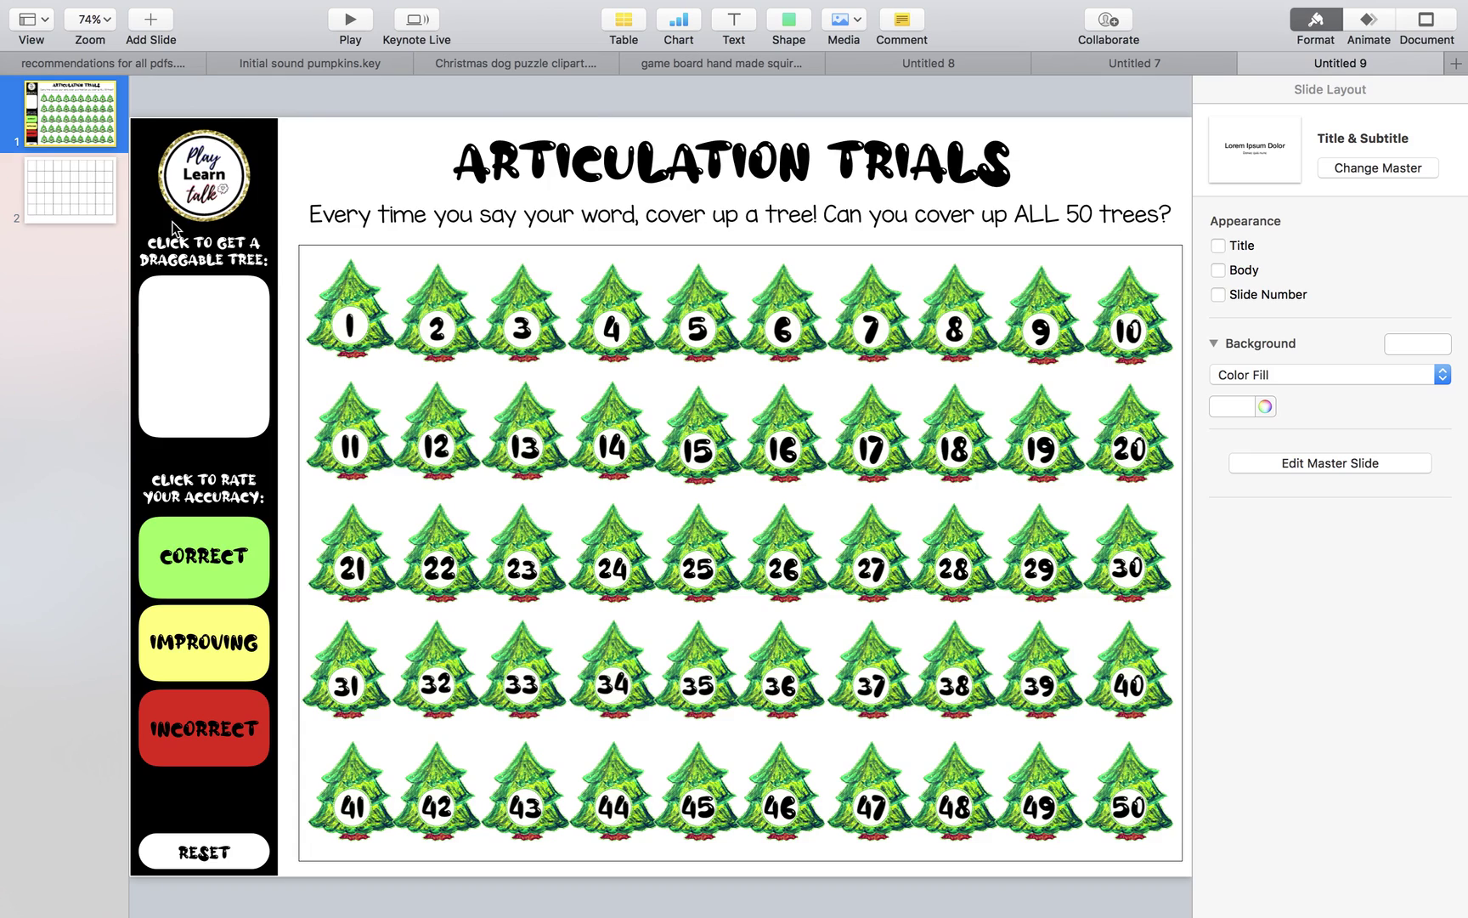
left_click(100, 192)
left_click(386, 328)
left_click_drag(387, 328, 389, 357)
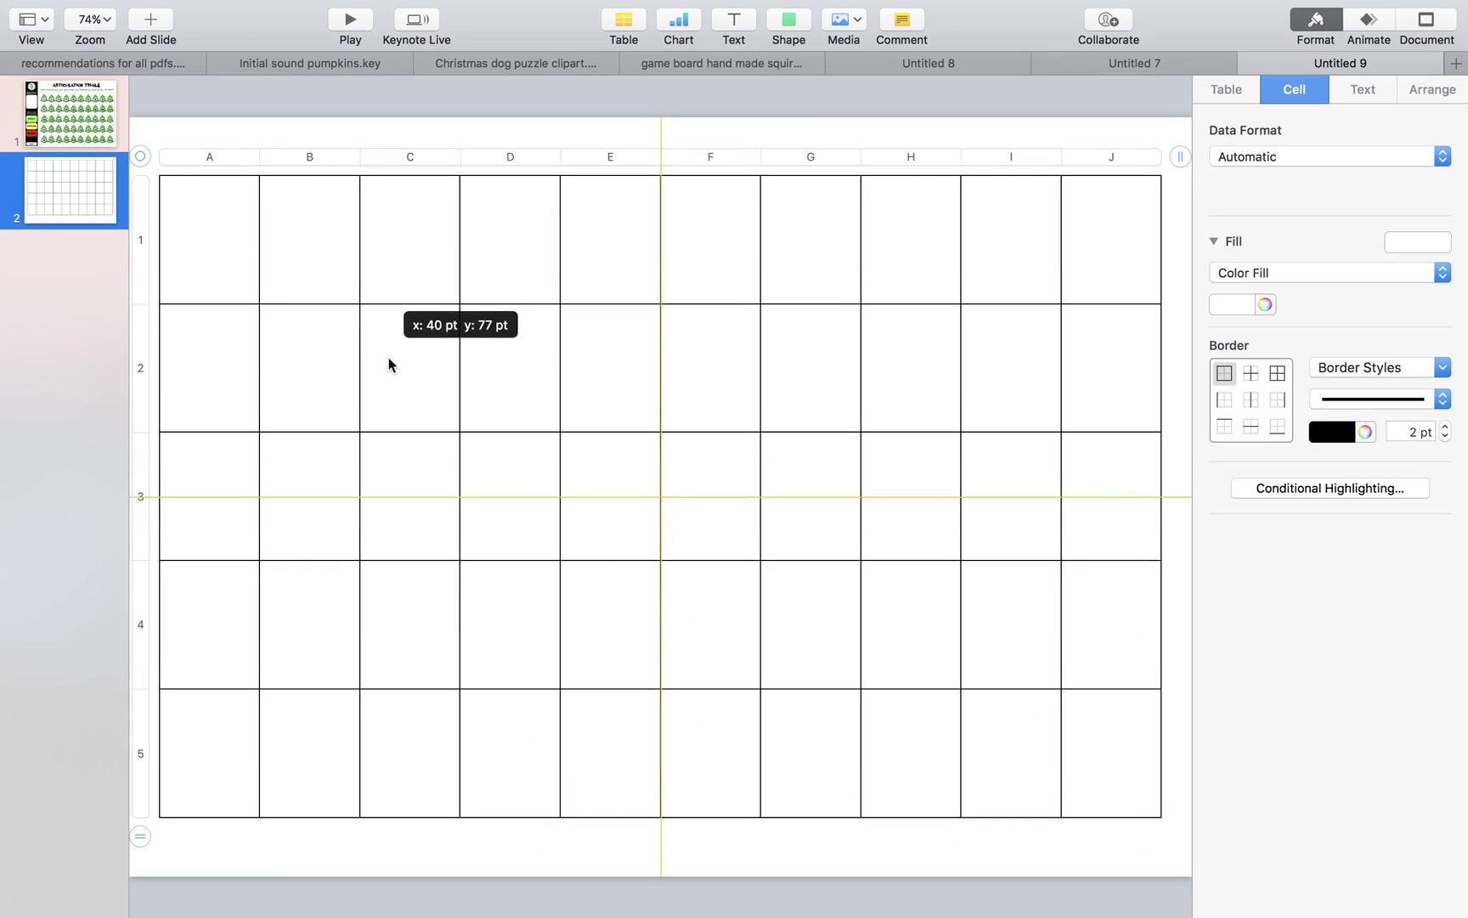
scroll(381, 362, "down", 5)
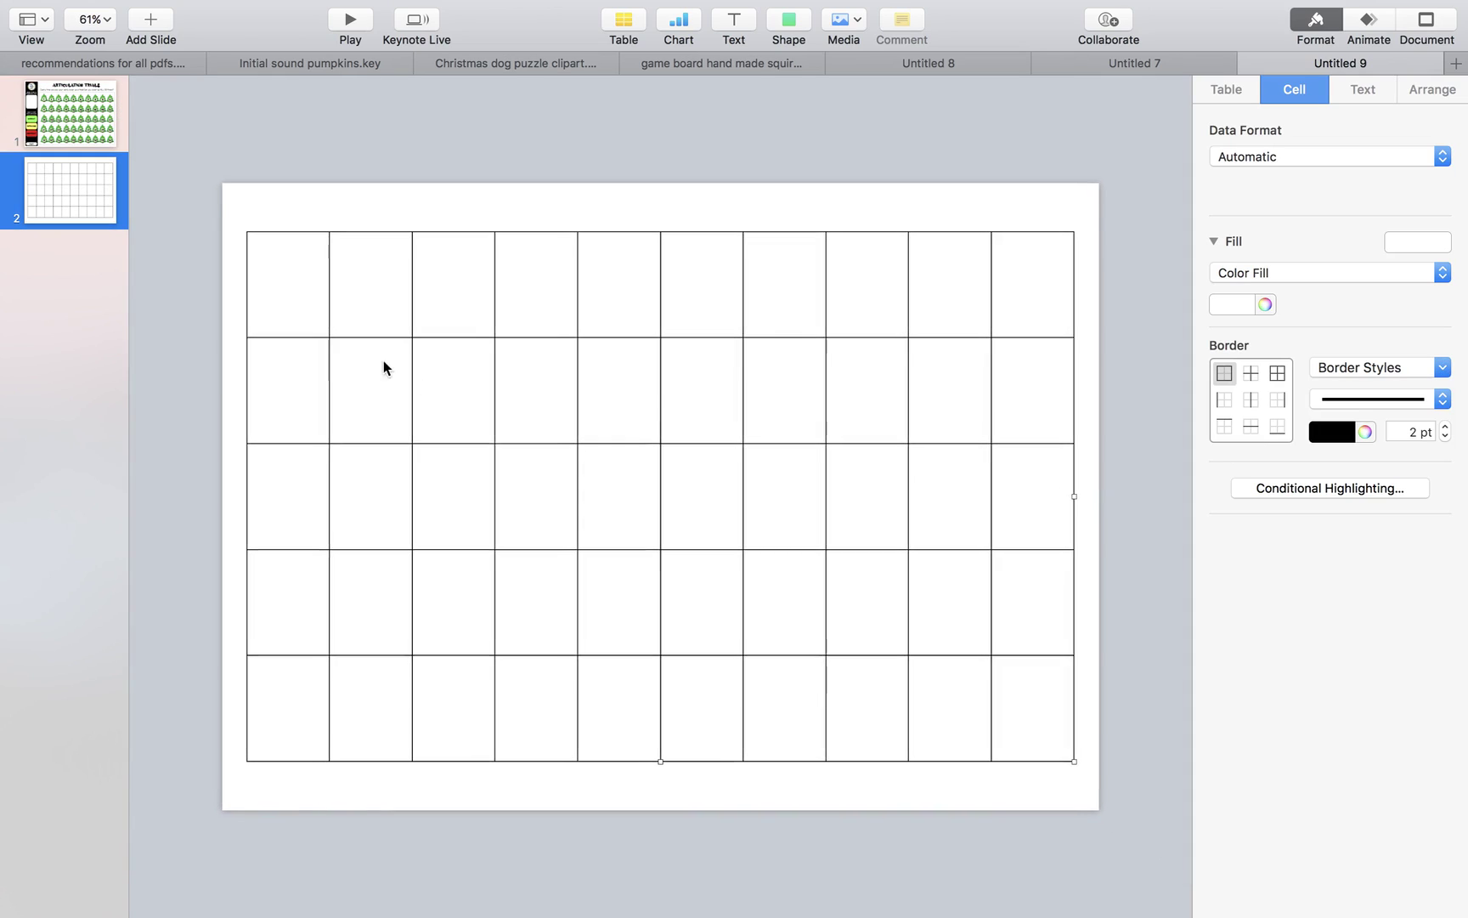
left_click(497, 438)
left_click_drag(497, 438, 488, 408)
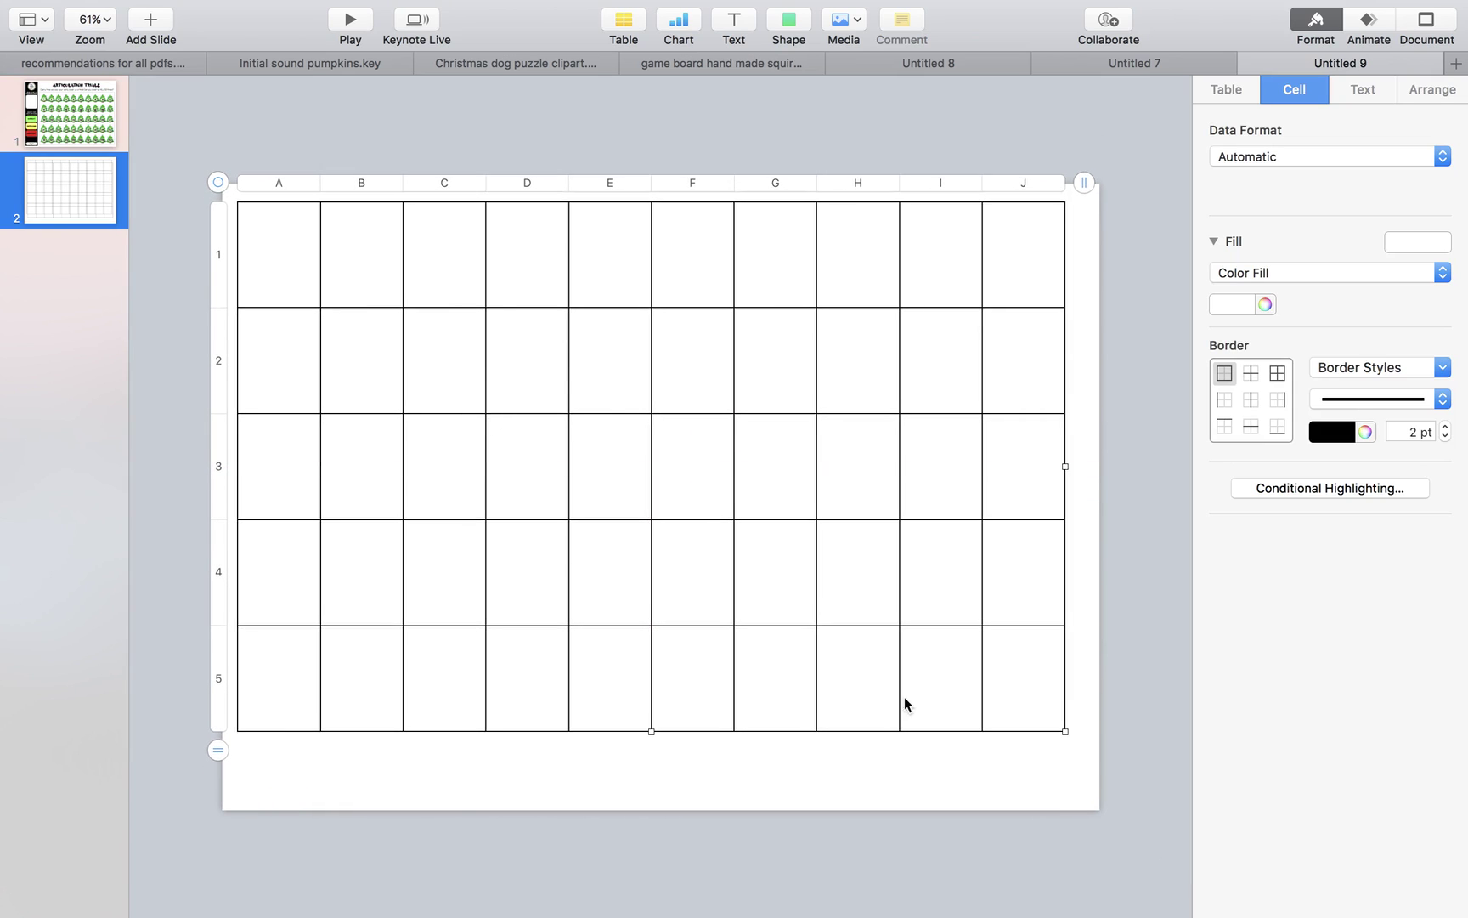
left_click_drag(1066, 731, 1036, 737)
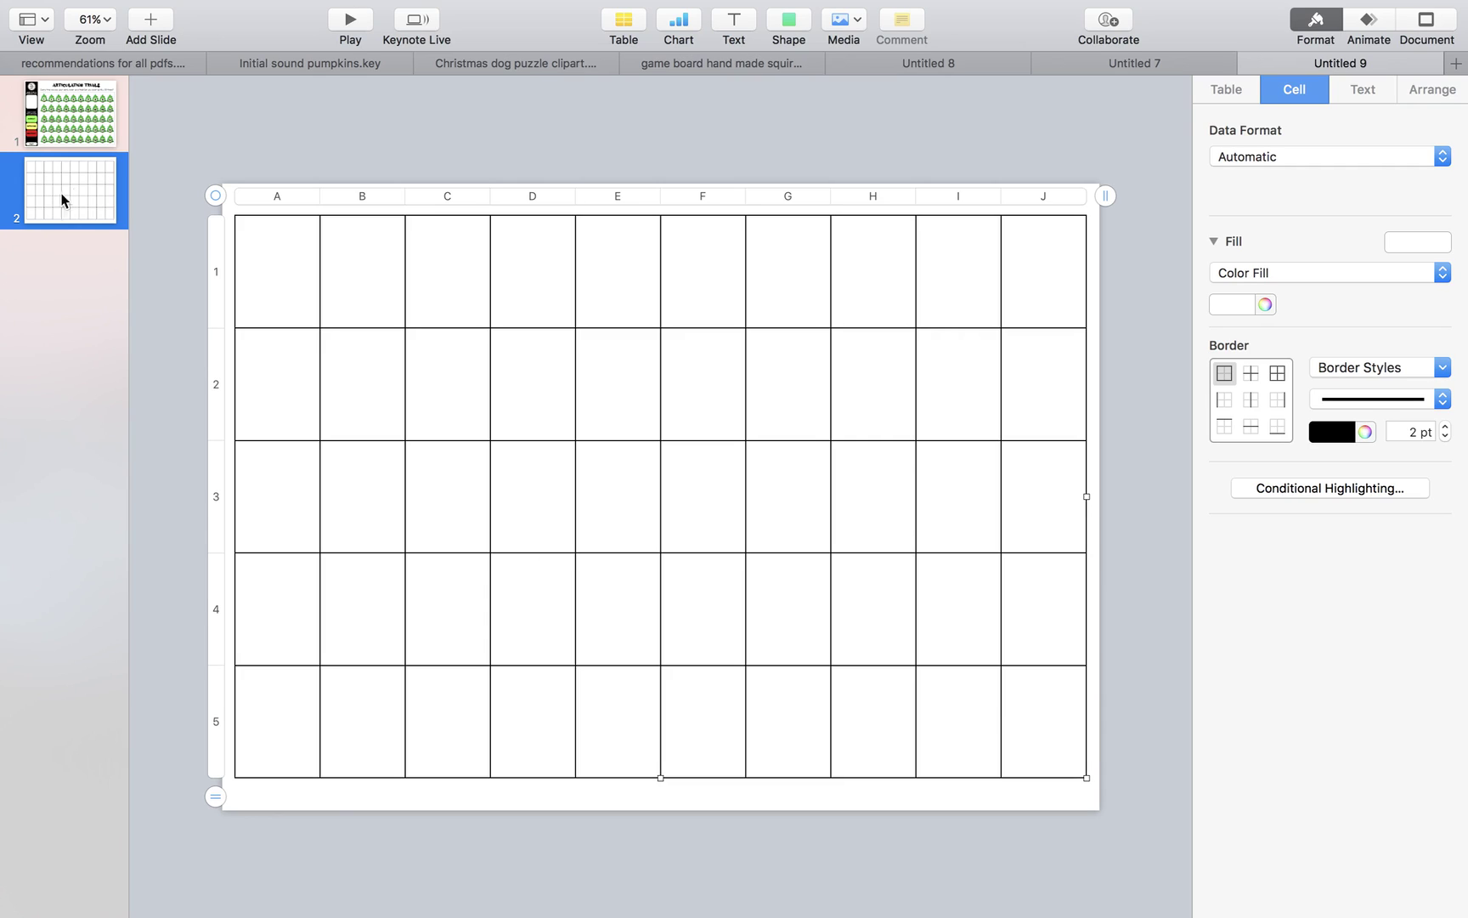
- Duplicate the Articulation Trials slide and delete the title, trees and board from the copy
left_click(79, 115)
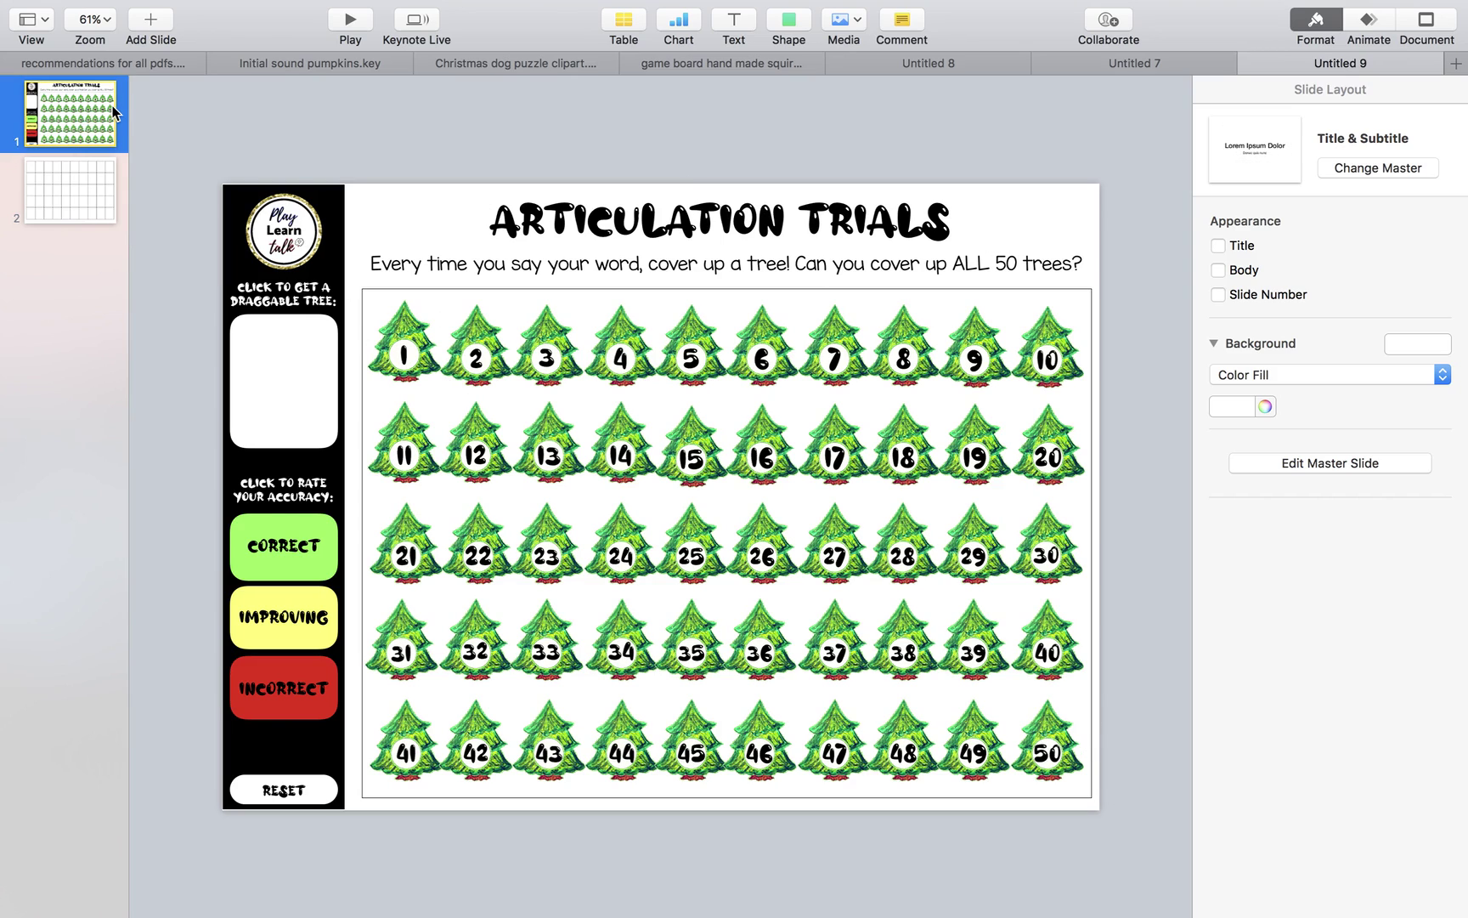
key("super+d")
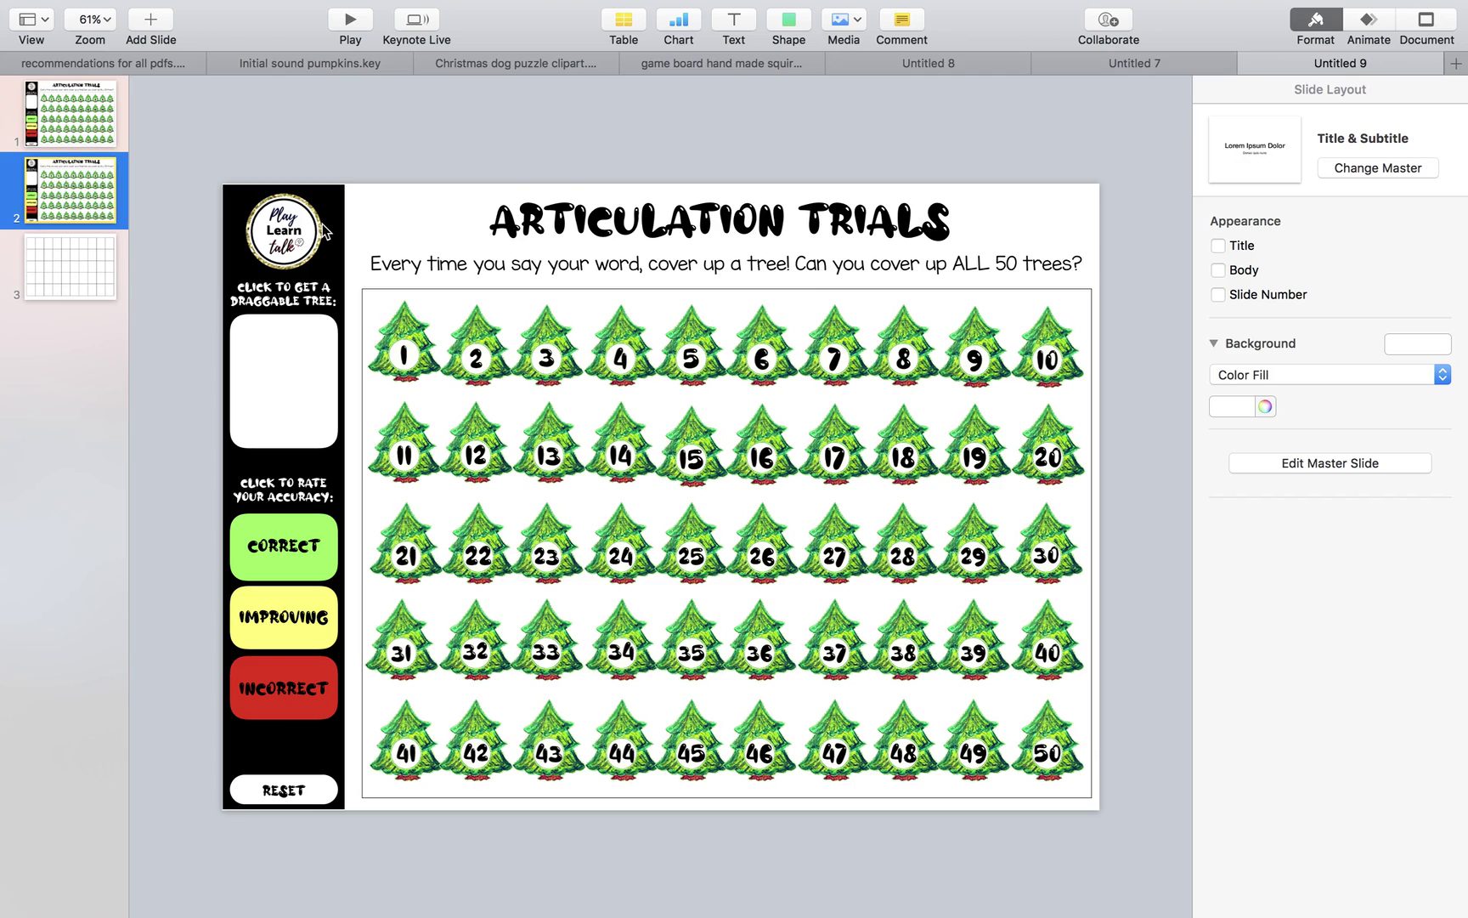
left_click(110, 192)
left_click_drag(363, 151, 1082, 791)
key("Delete")
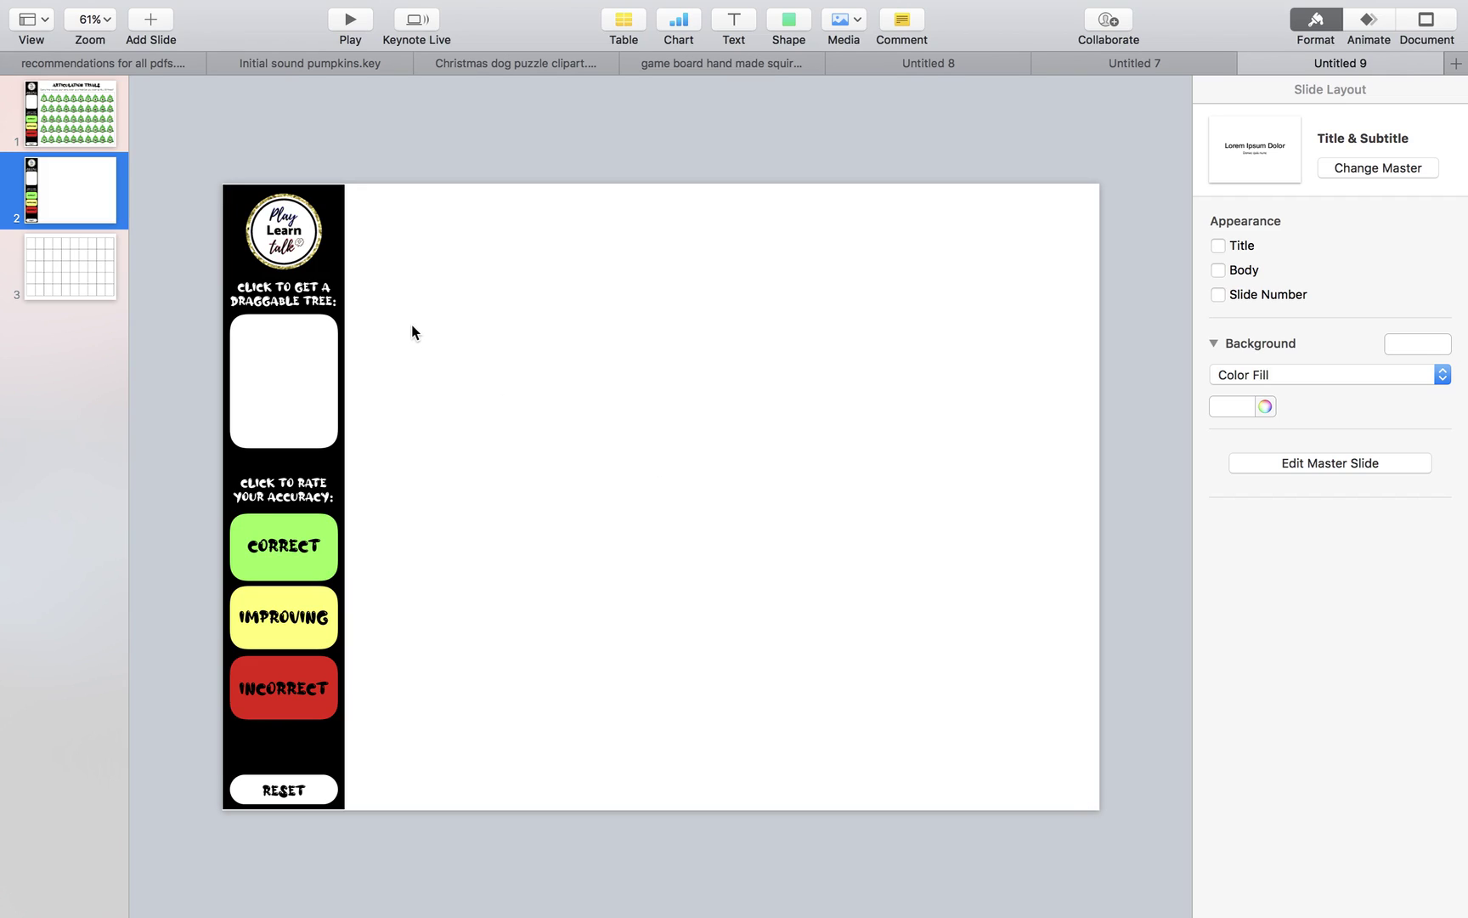
- Check the grid table on slide 3 and the original Articulation Trials slide
left_click(70, 269)
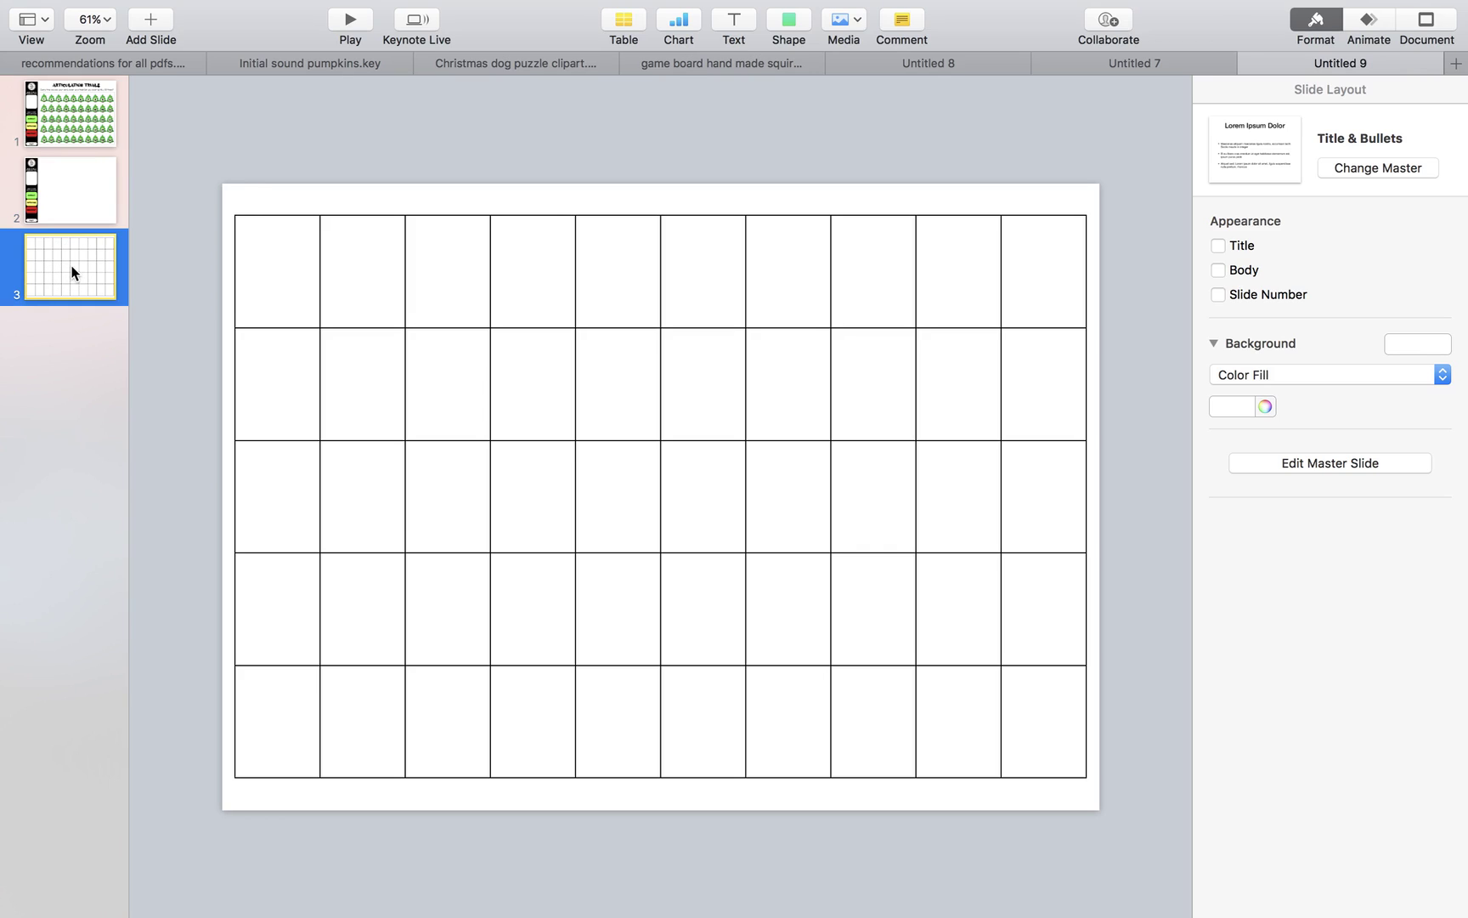
left_click(336, 280)
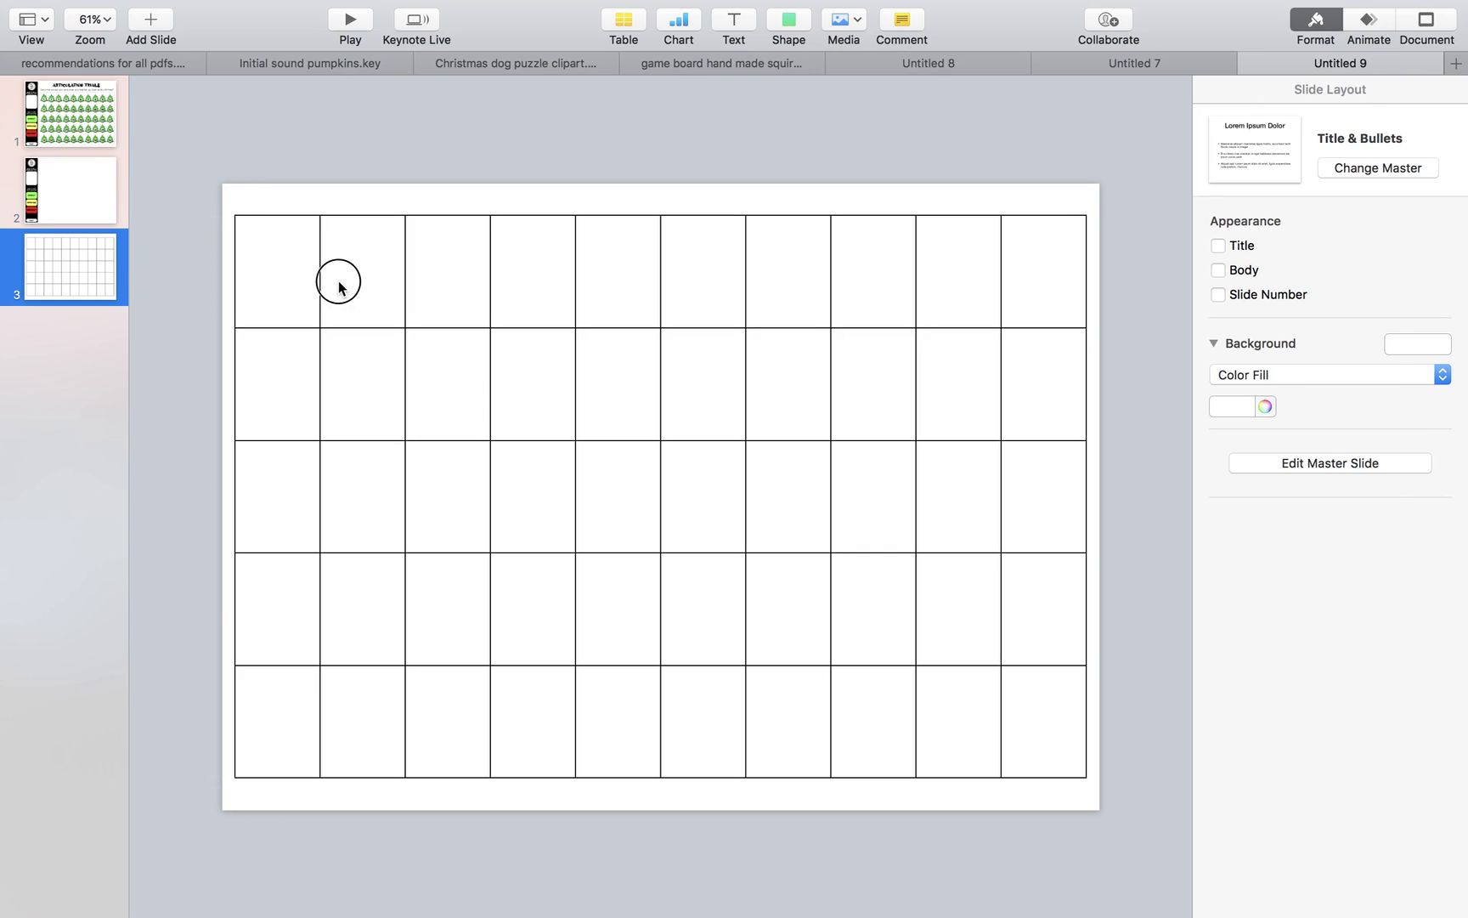
left_click(83, 138)
- On slide 3, drag the tree stack onto the slide and bring it to front
left_click(70, 189)
scroll(340, 387, "down", 3)
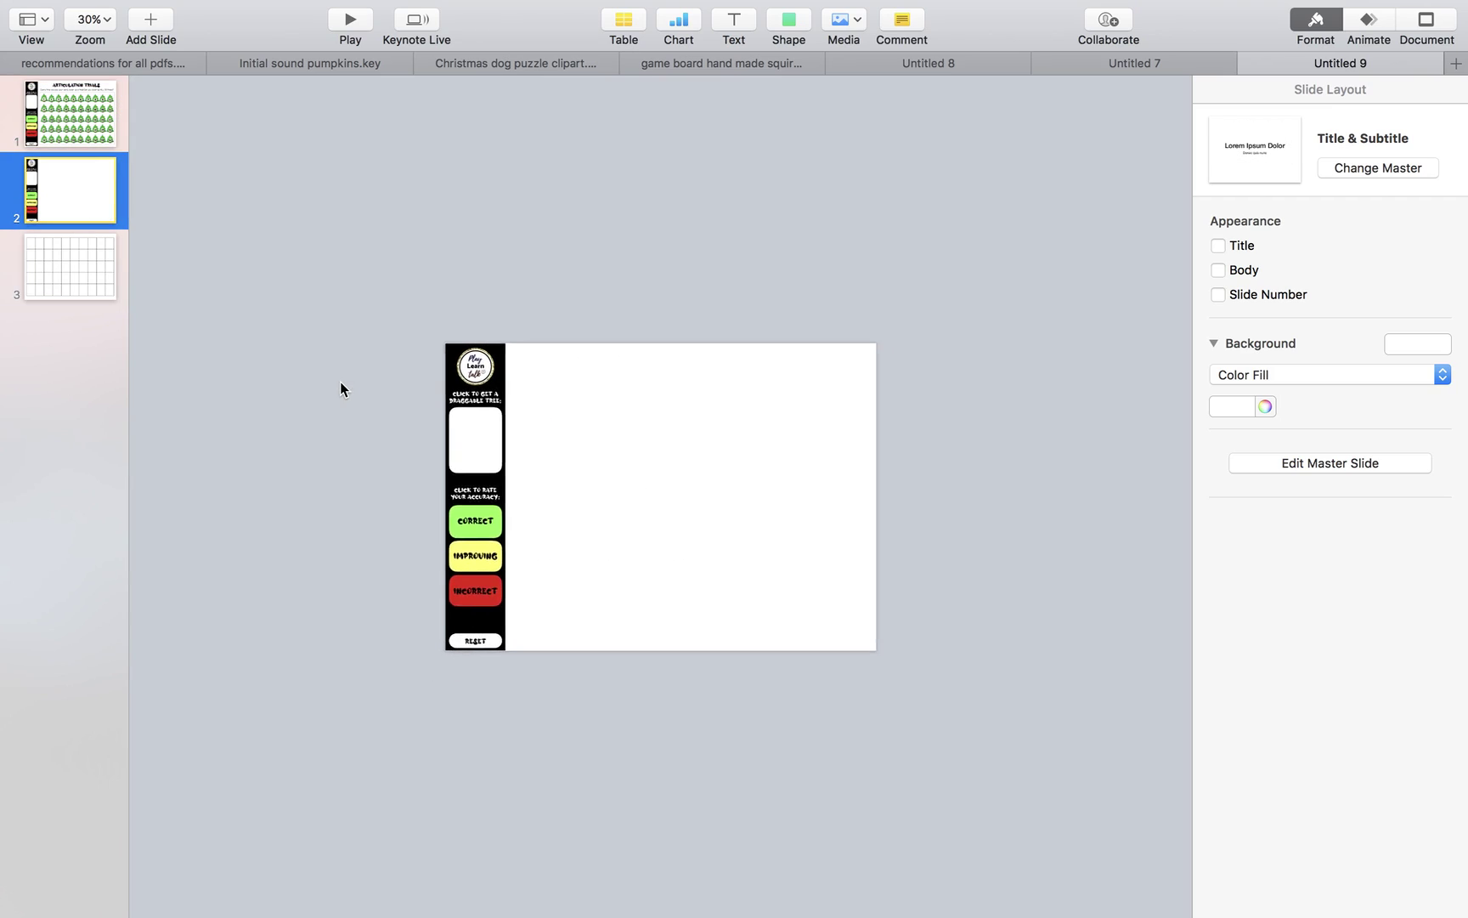
left_click(59, 285)
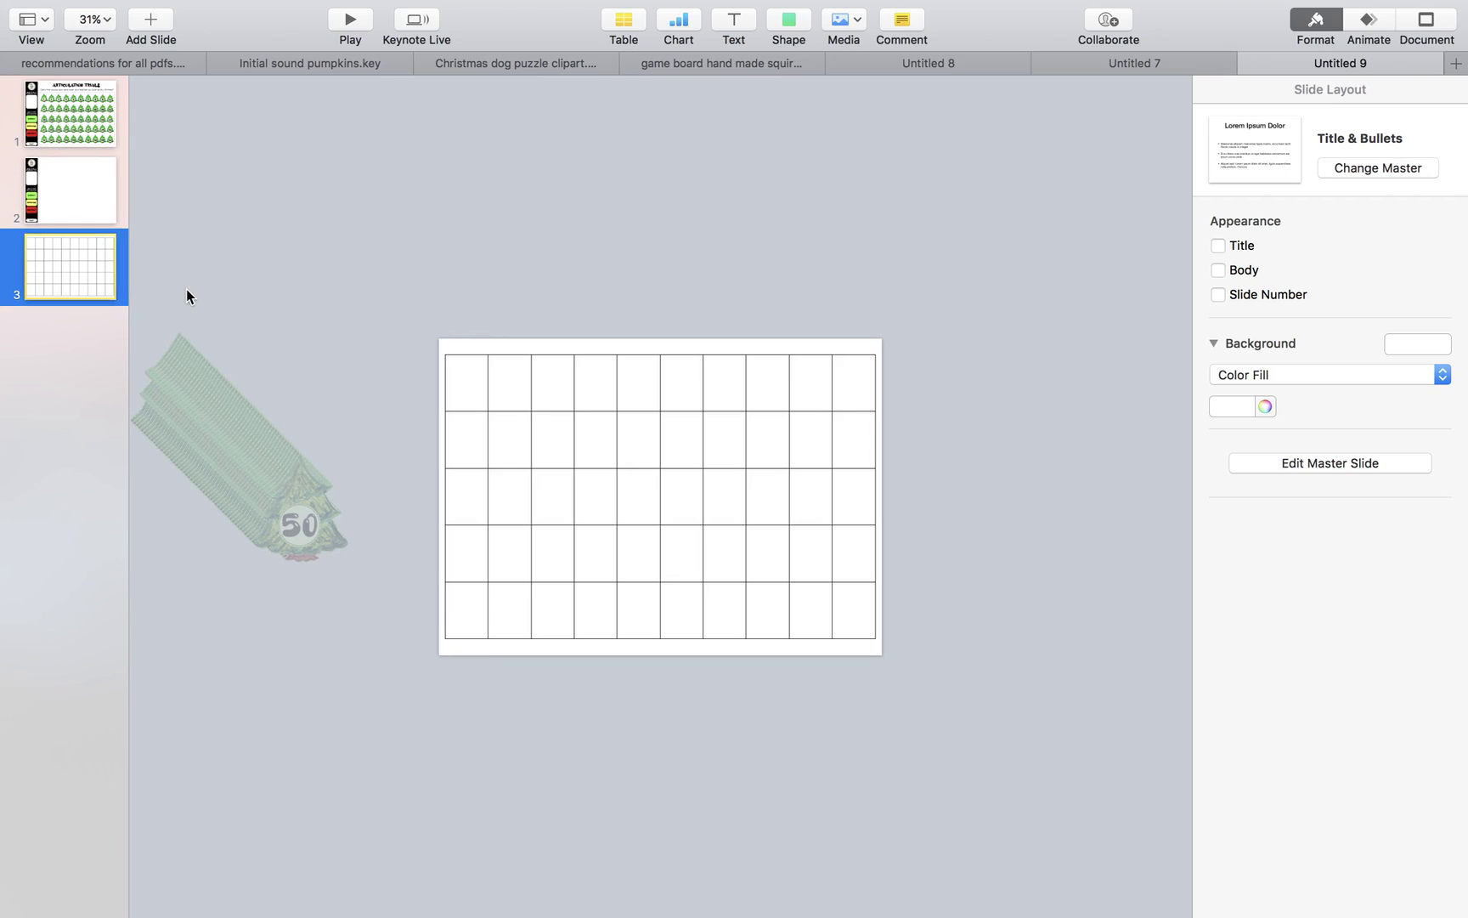
left_click_drag(186, 295, 302, 627)
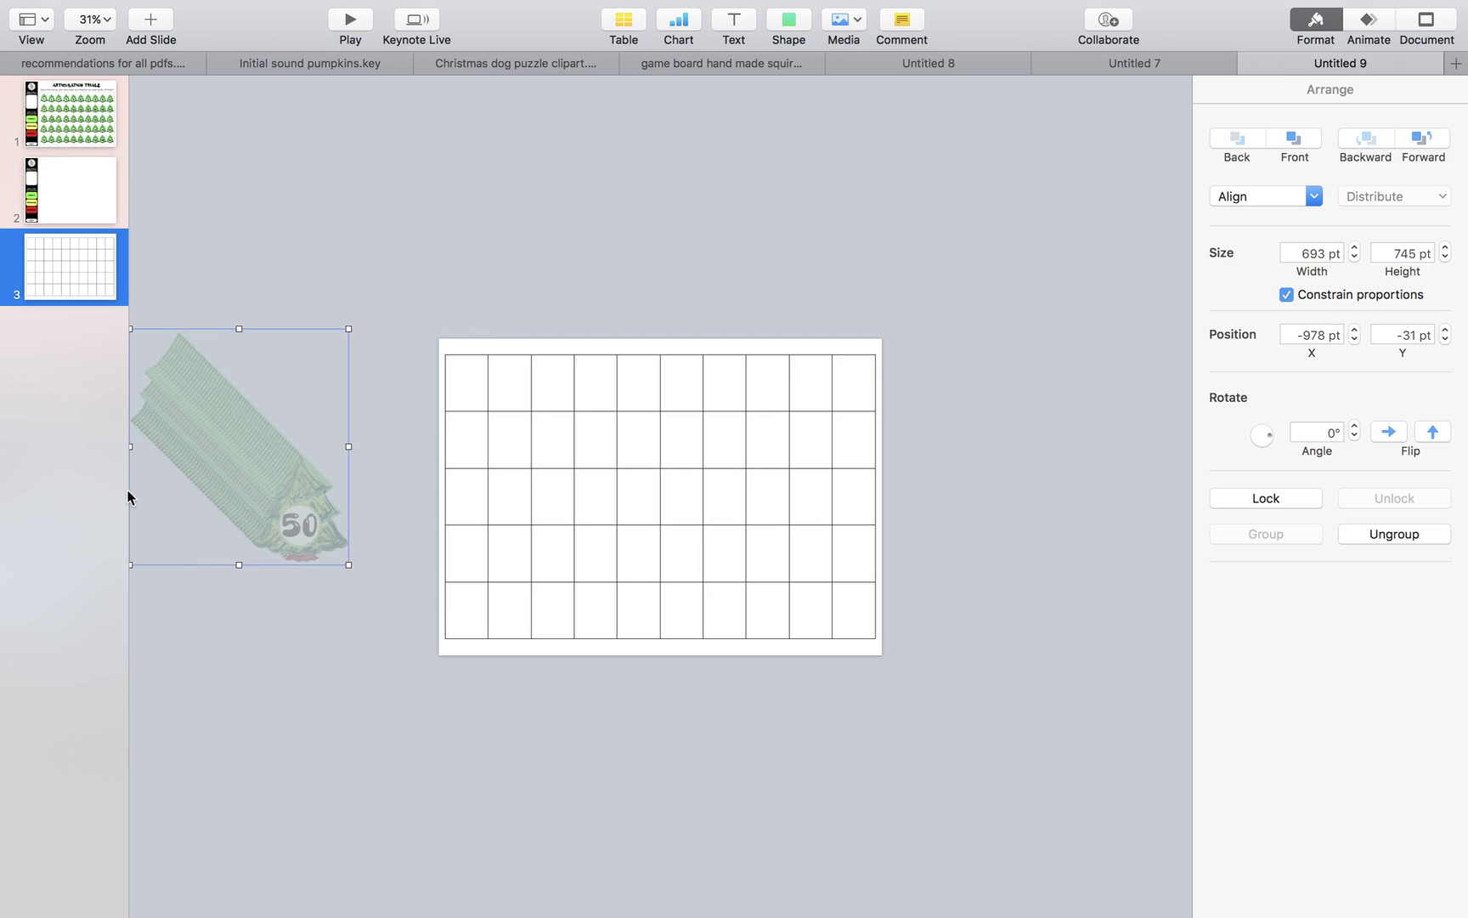
left_click_drag(255, 527, 688, 550)
right_click(588, 248)
left_click(633, 309)
- Shrink the tree stack and park it just above the grid's top-left corner
scroll(689, 549, "up", 5)
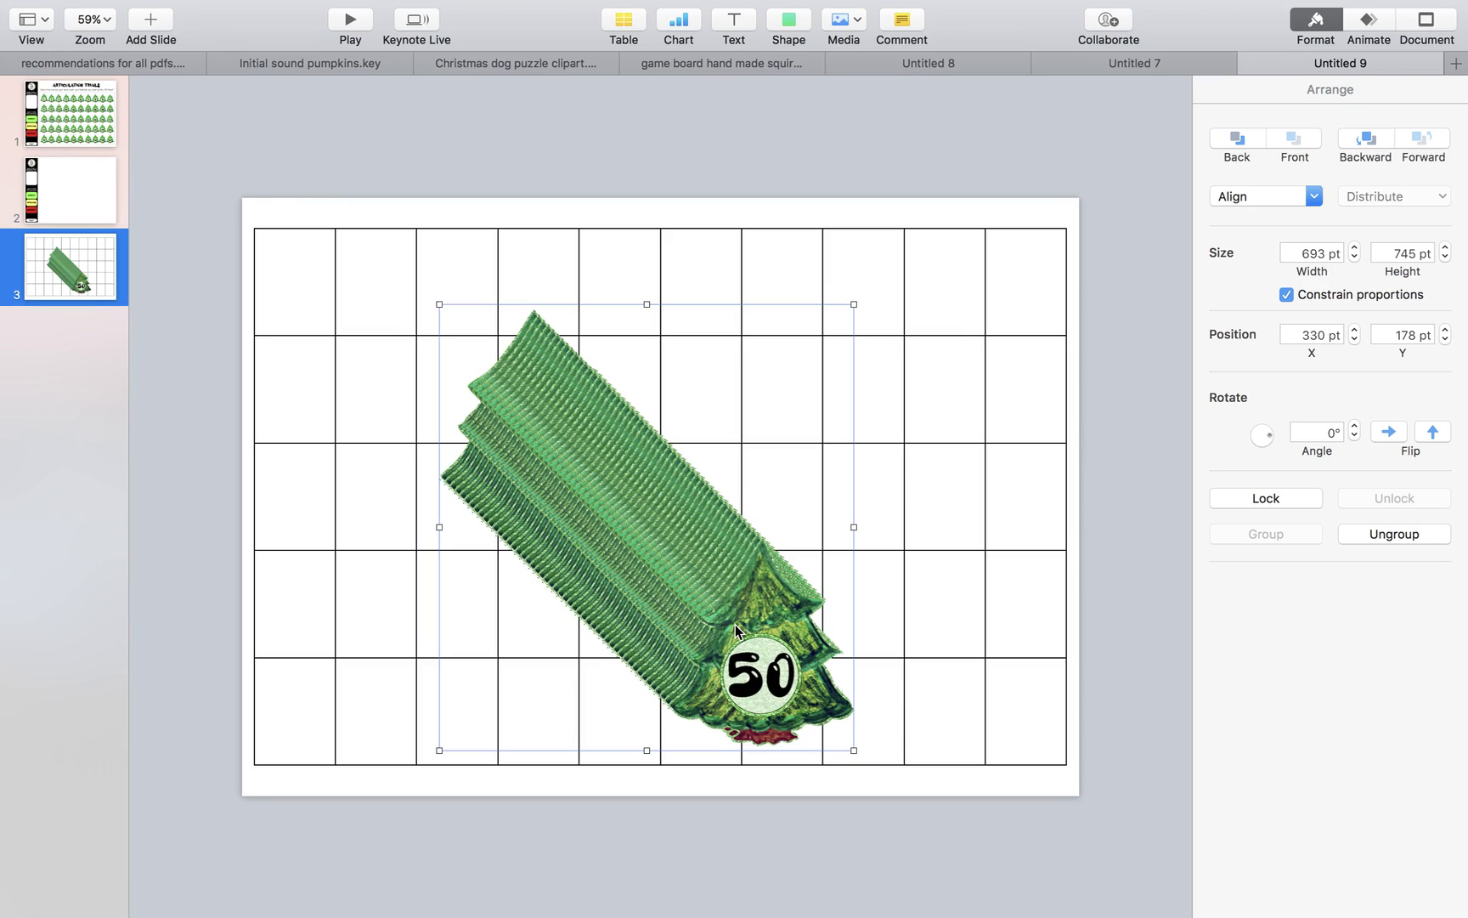
left_click_drag(854, 751, 618, 592)
left_click_drag(619, 490, 701, 295)
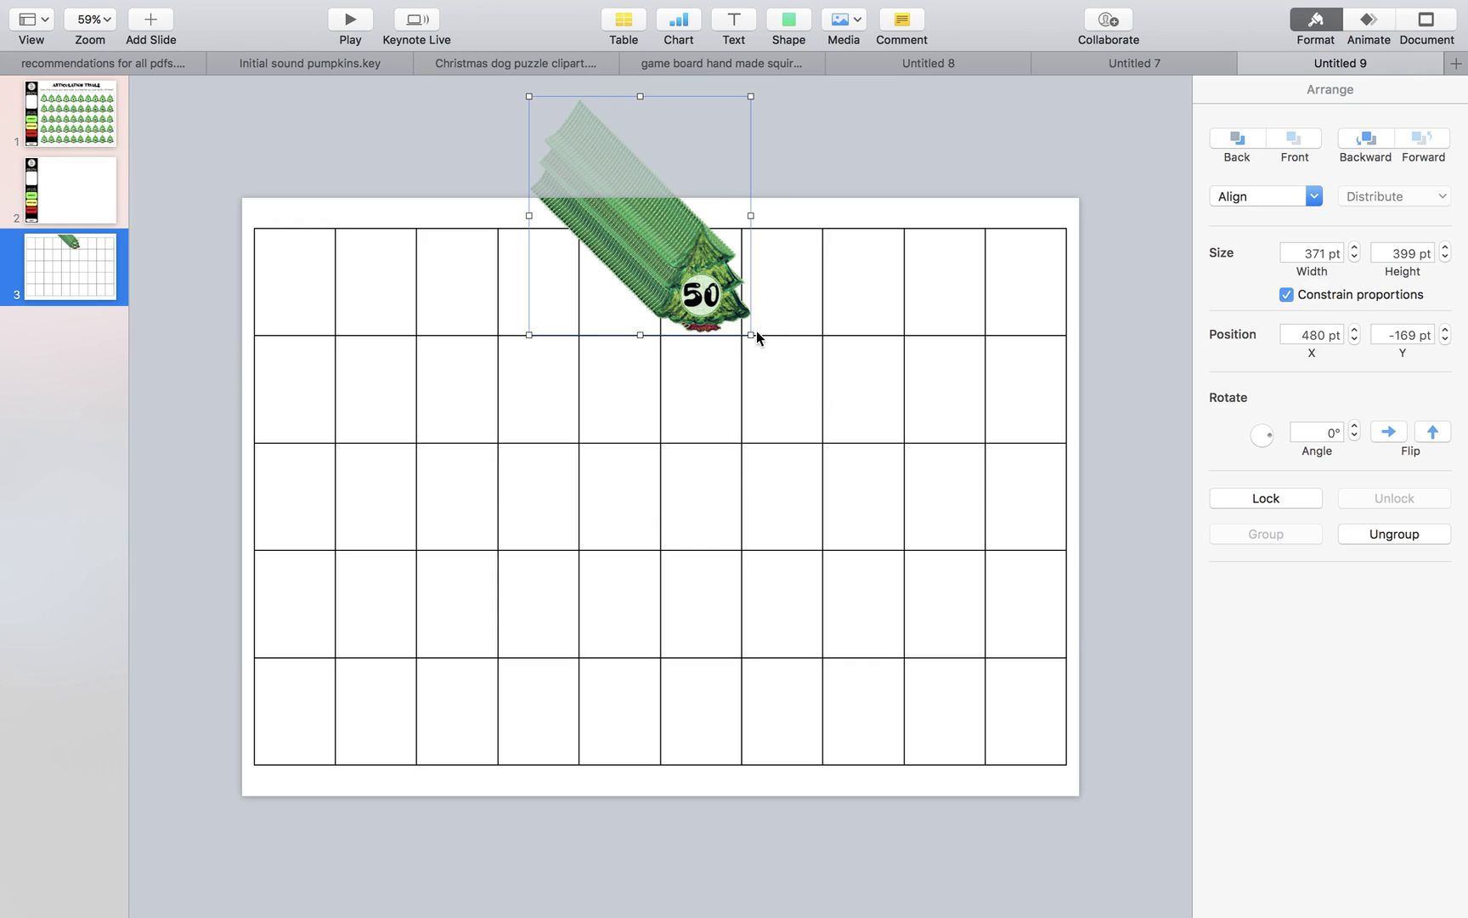
left_click_drag(757, 332, 706, 290)
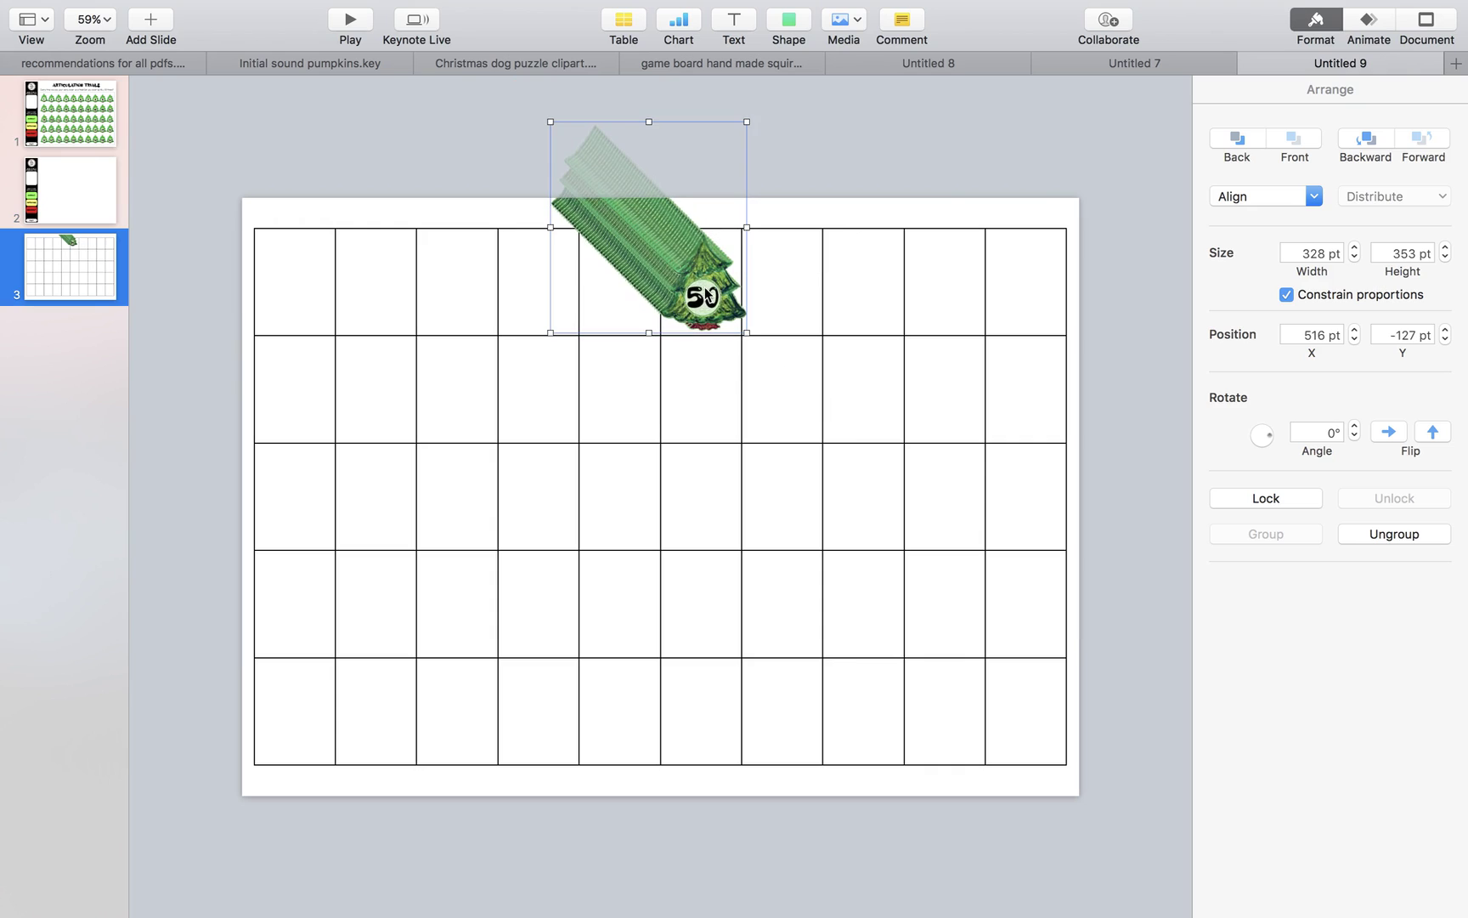
left_click_drag(747, 227, 733, 228)
left_click_drag(669, 279, 366, 170)
- Ungroup the tree stack and place trees 46–50 into the bottom-row cells in order
left_click(1407, 535)
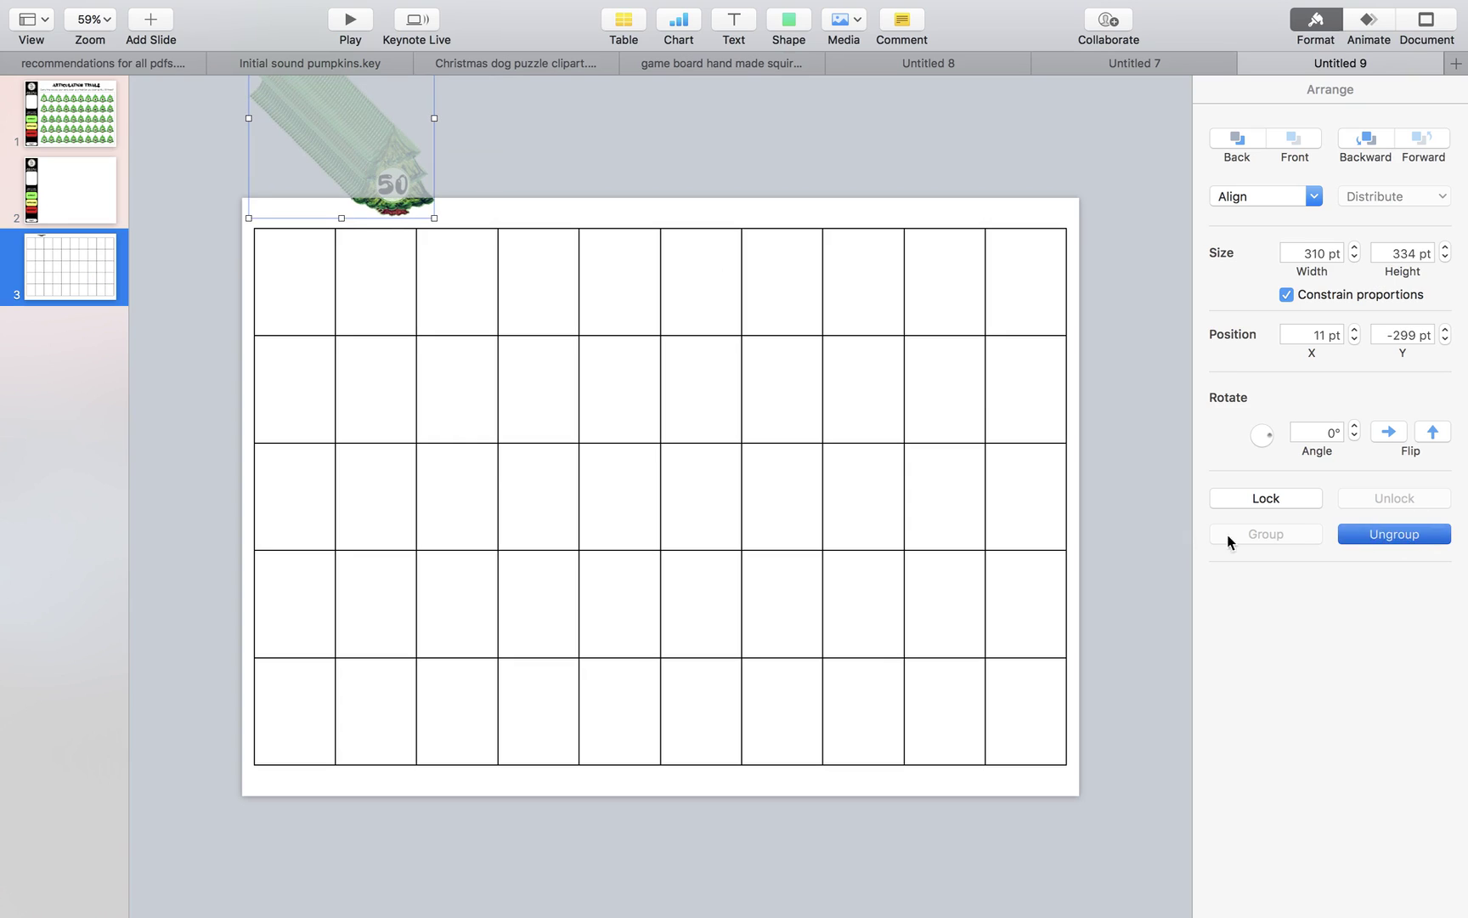
left_click(1141, 532)
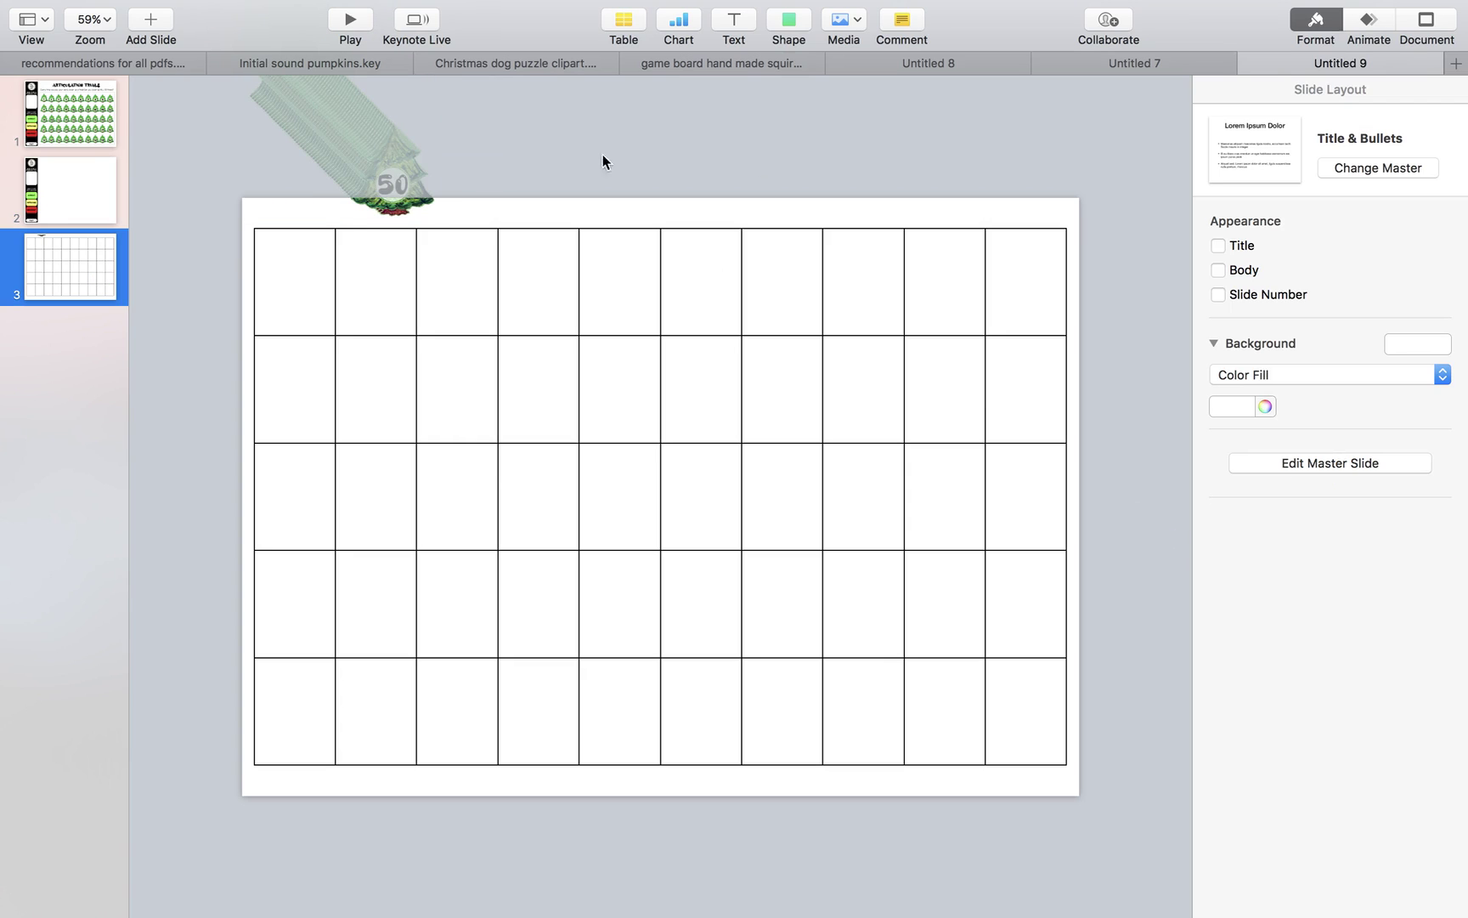
left_click_drag(417, 180, 1054, 720)
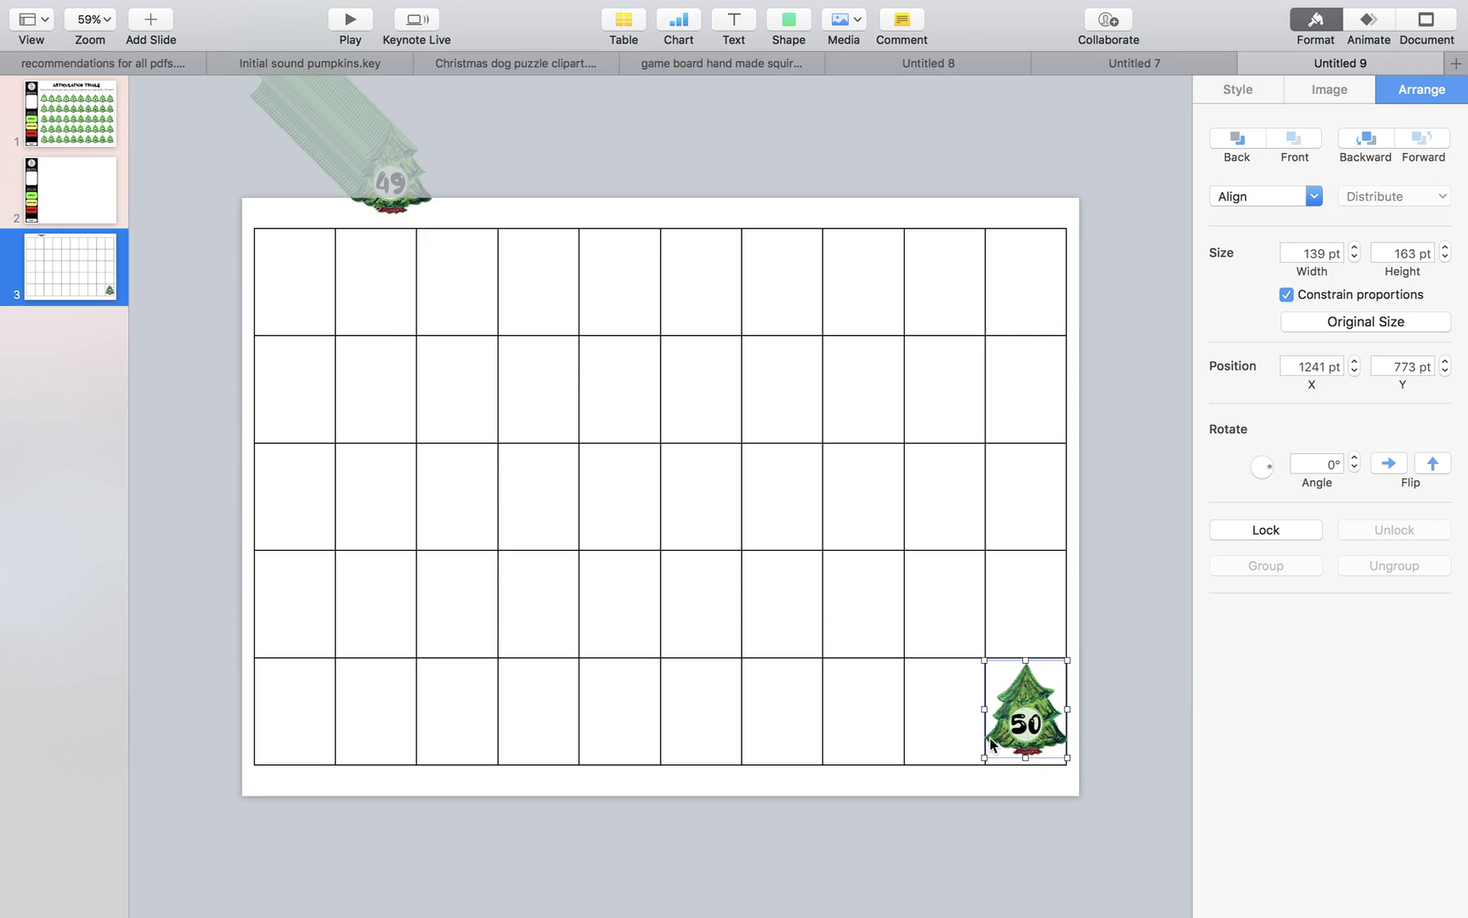
left_click_drag(402, 182, 866, 720)
left_click_drag(382, 172, 780, 732)
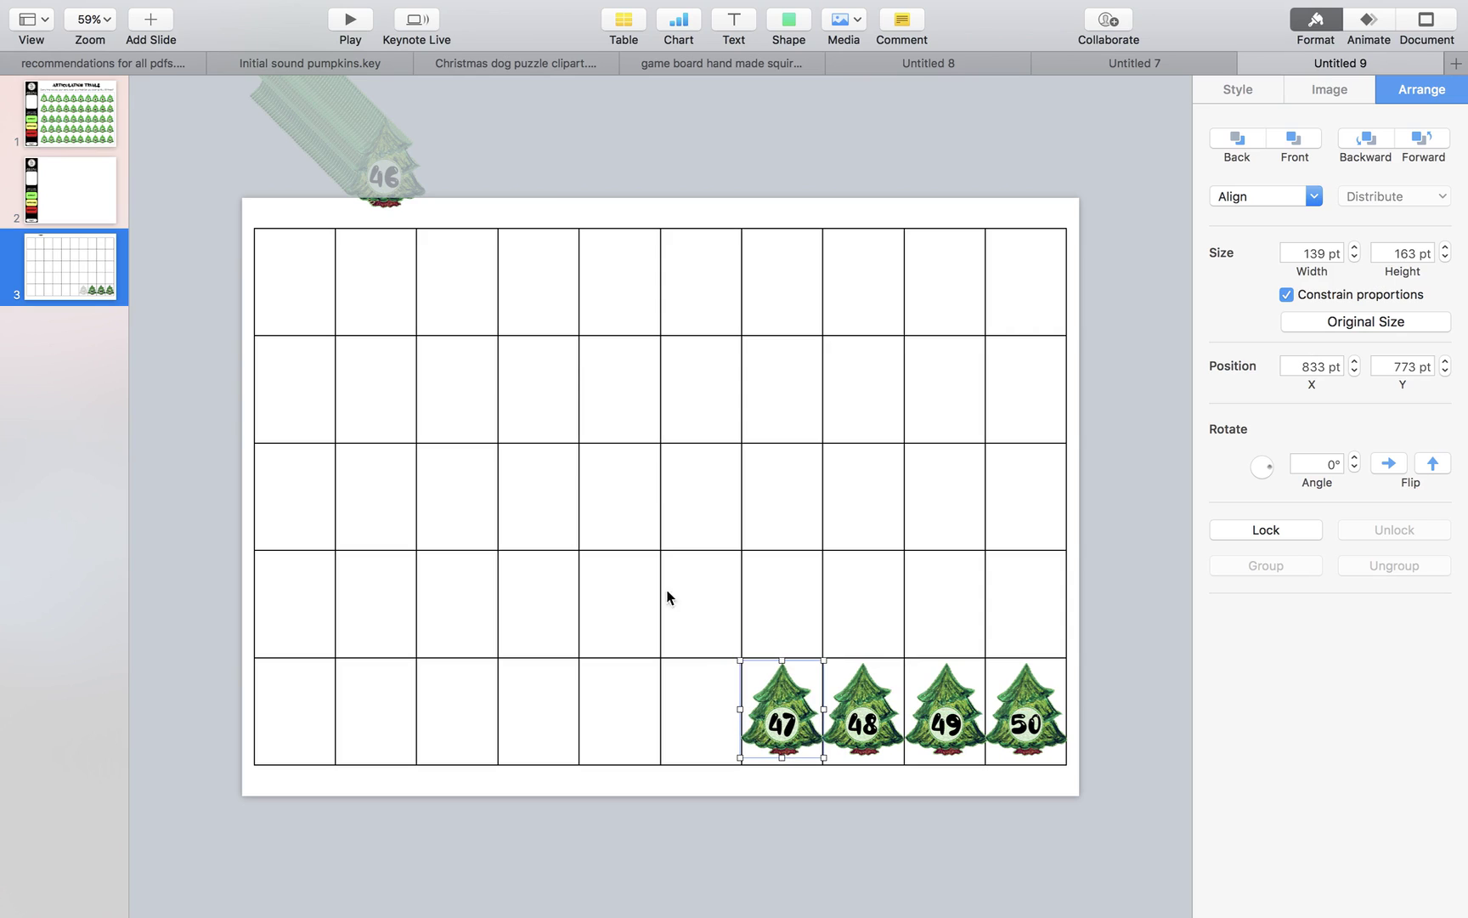
left_click_drag(396, 182, 714, 729)
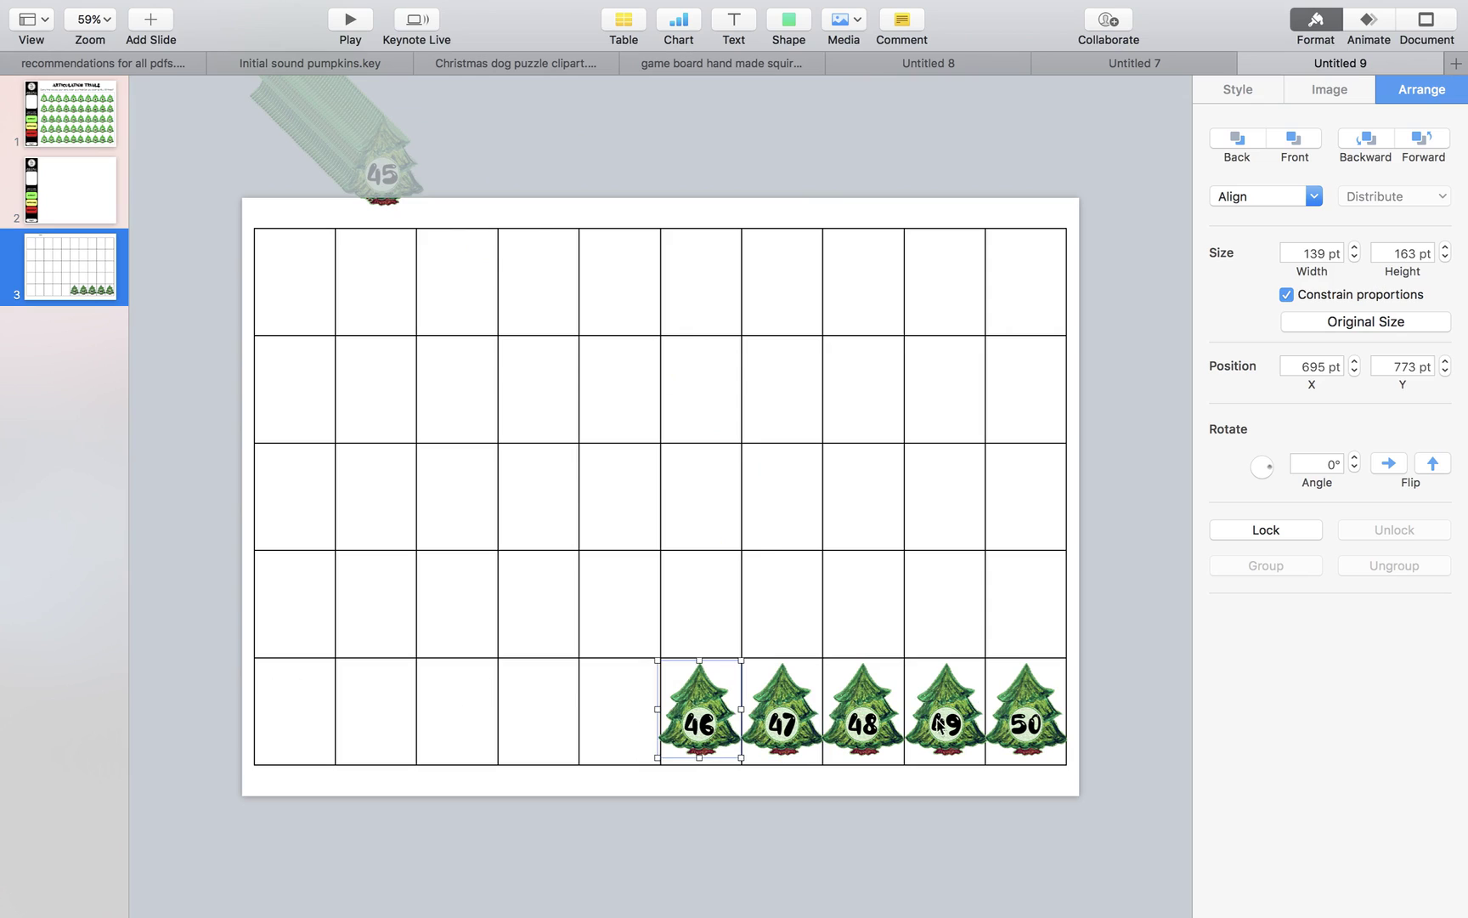
- Delete the grid table and set the slide 3 background fill to 0% opacity
left_click(985, 443)
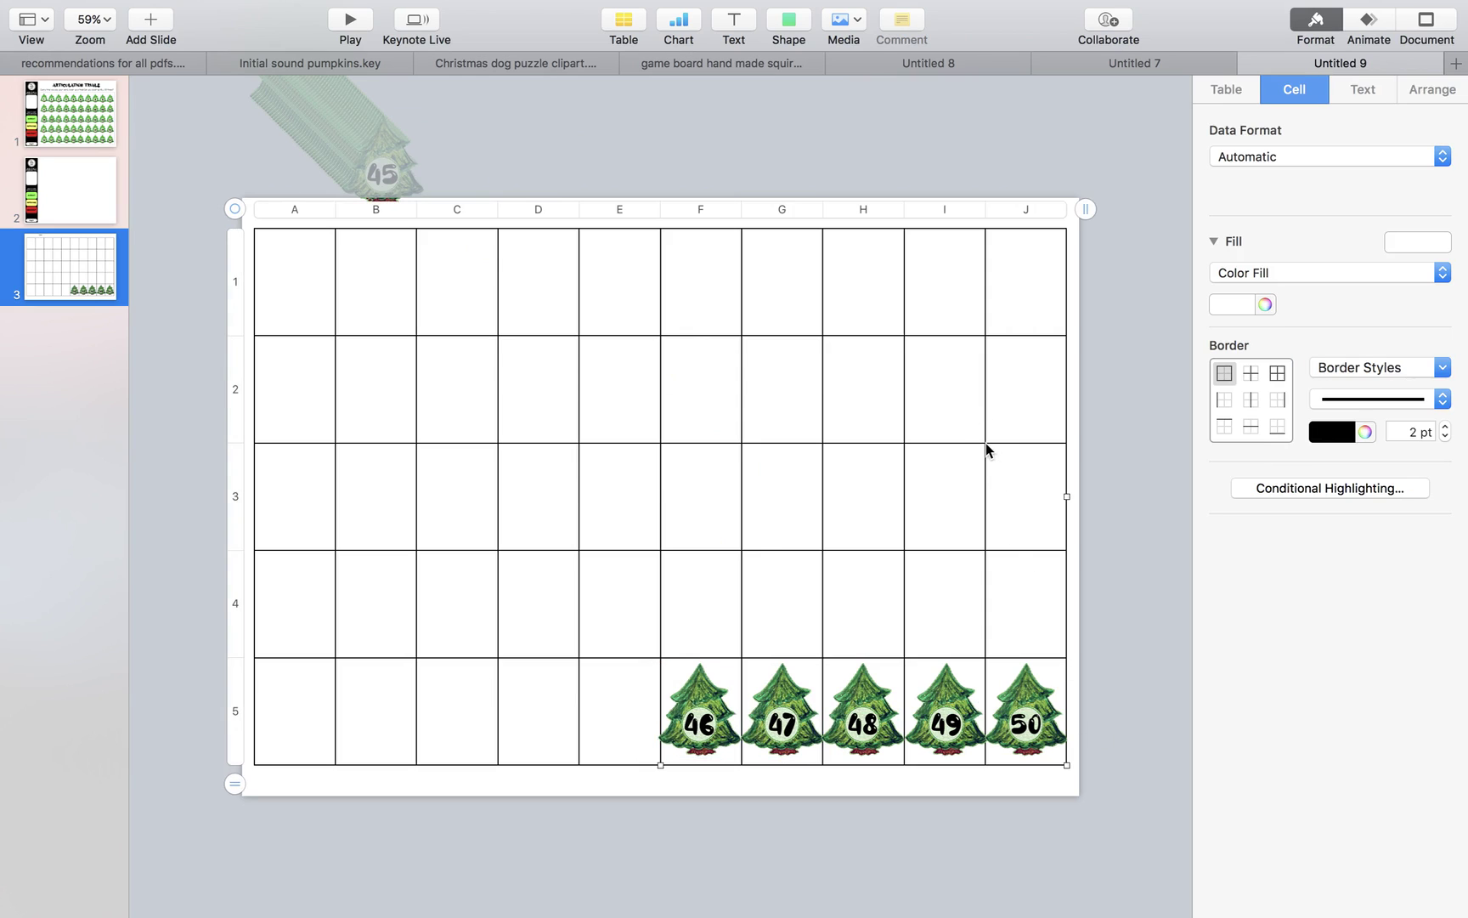
key("Delete")
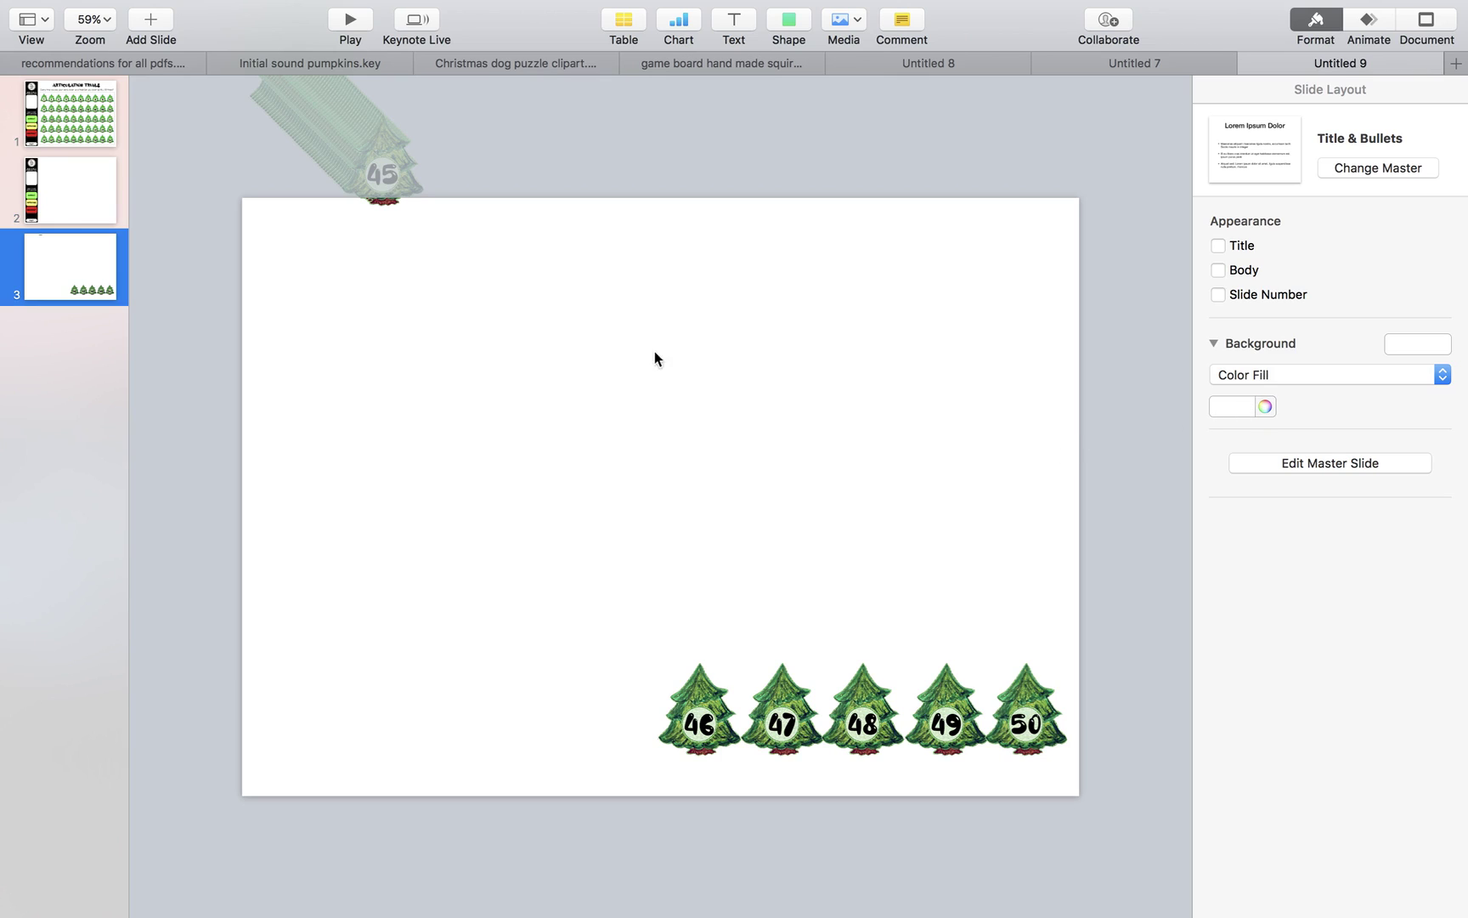
left_click(1264, 409)
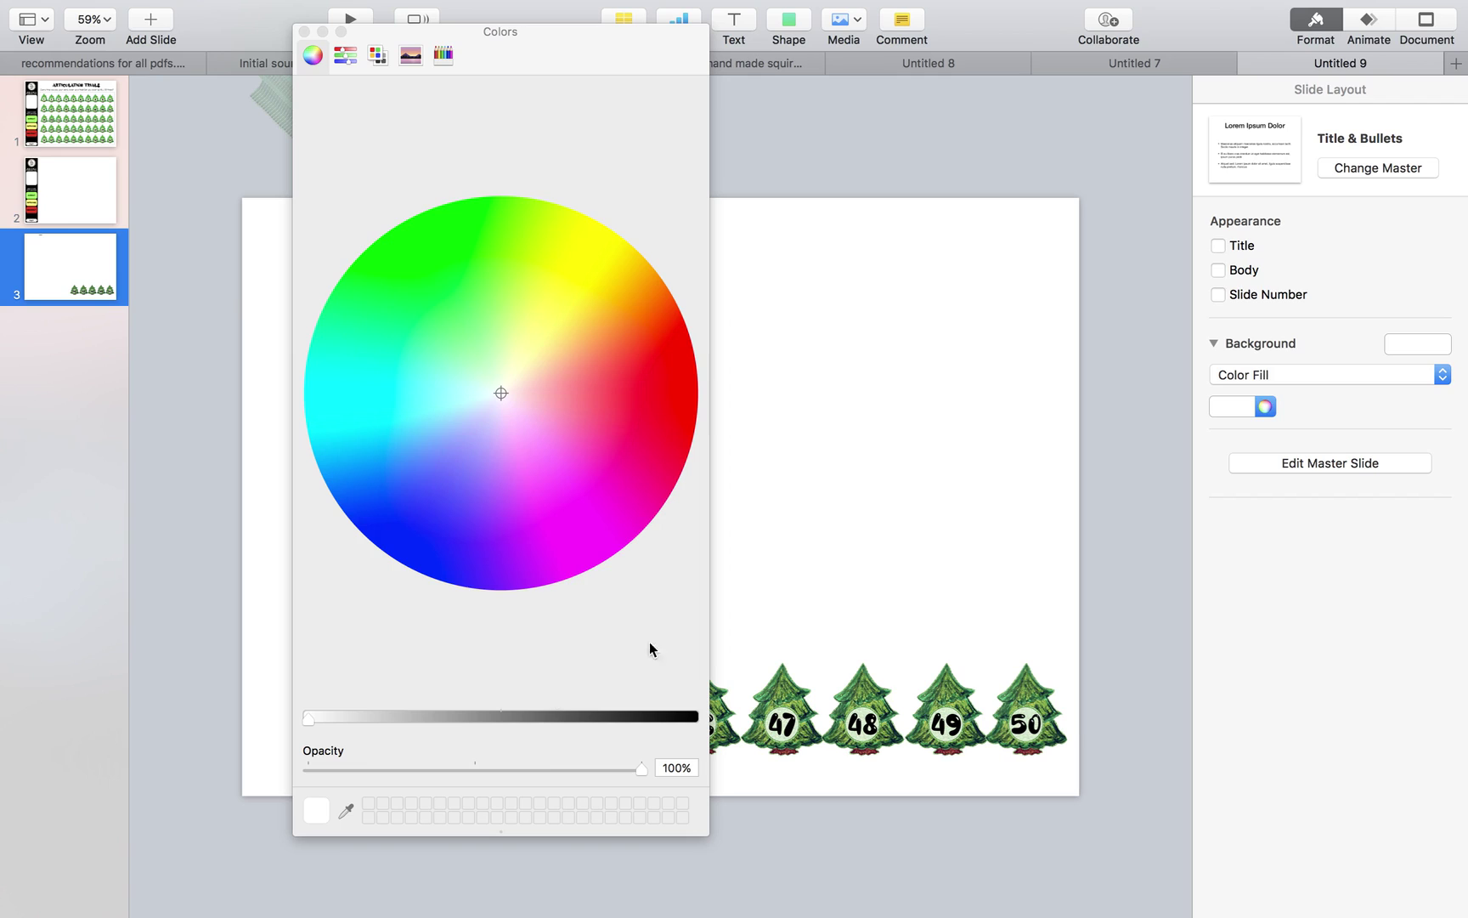
left_click(641, 769)
left_click_drag(641, 770, 248, 755)
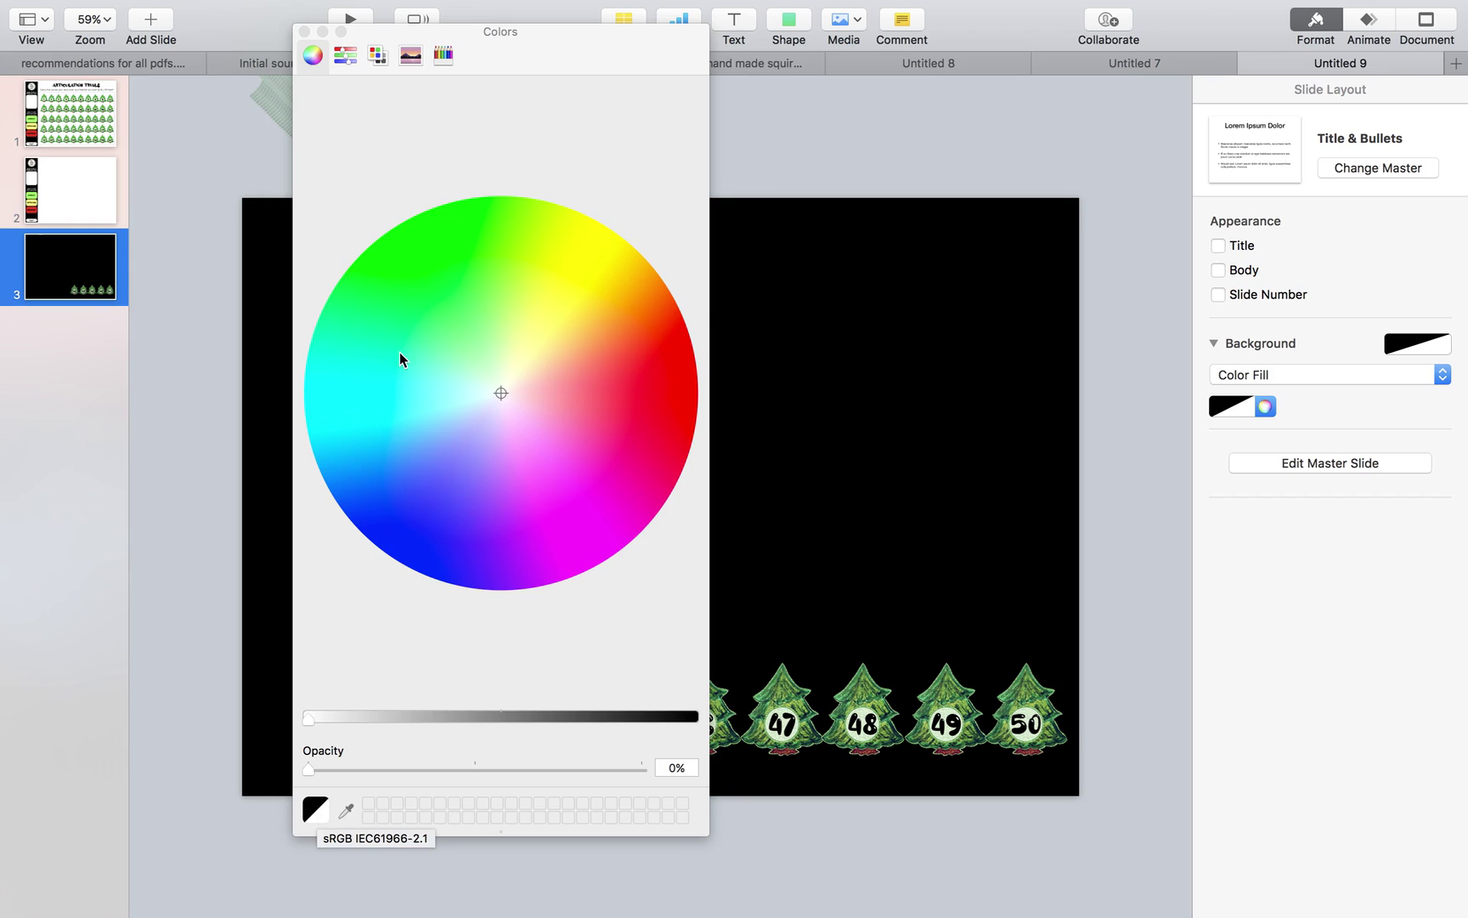
left_click(305, 31)
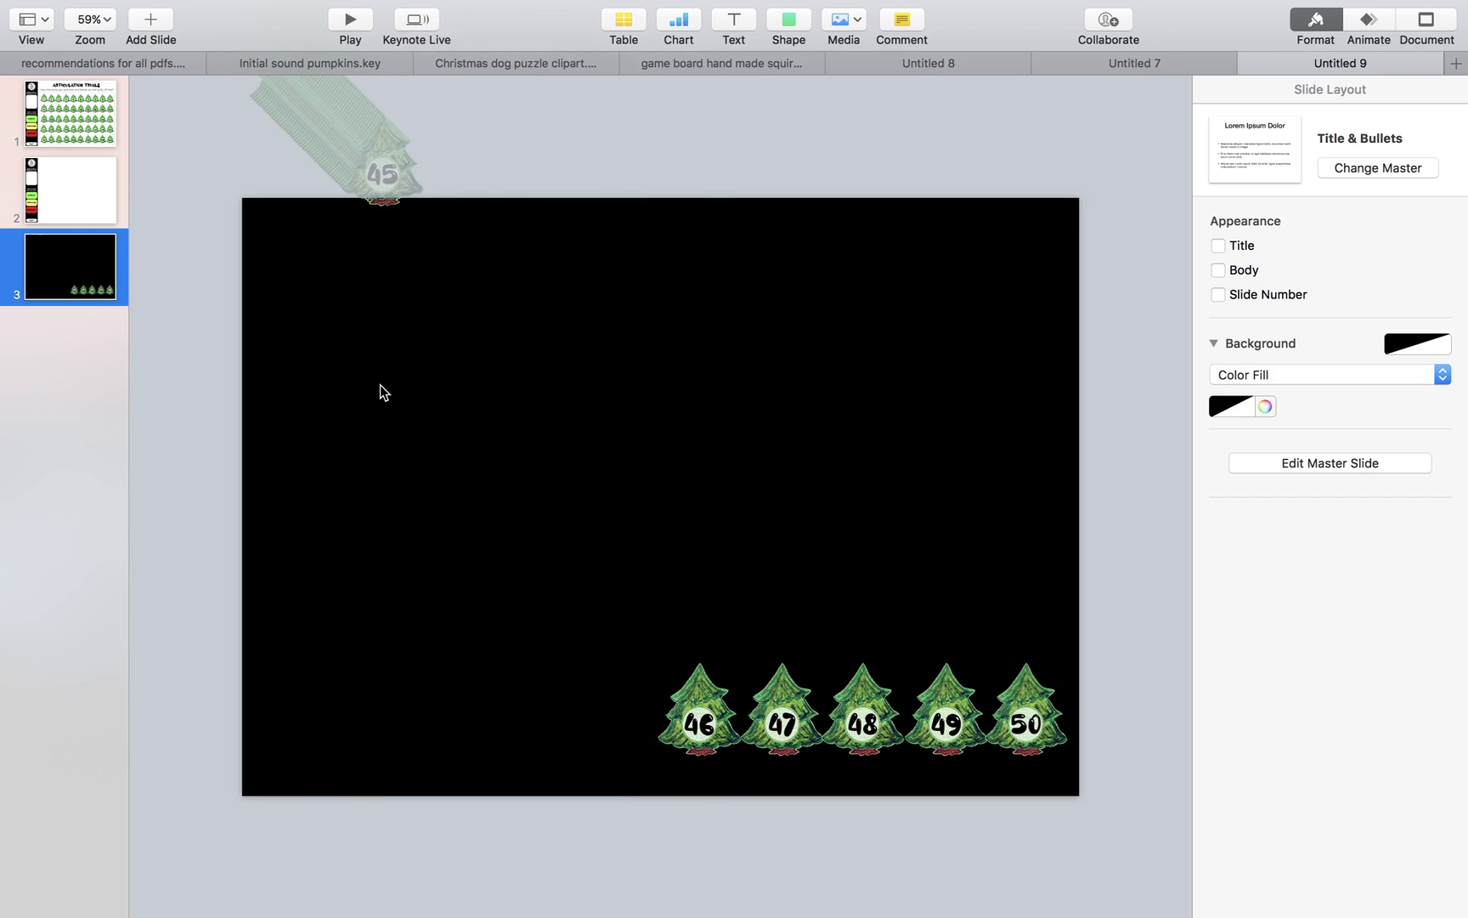
- Move the remaining stack of tree images on slide 3 slightly higher
left_click_drag(446, 181, 241, 75)
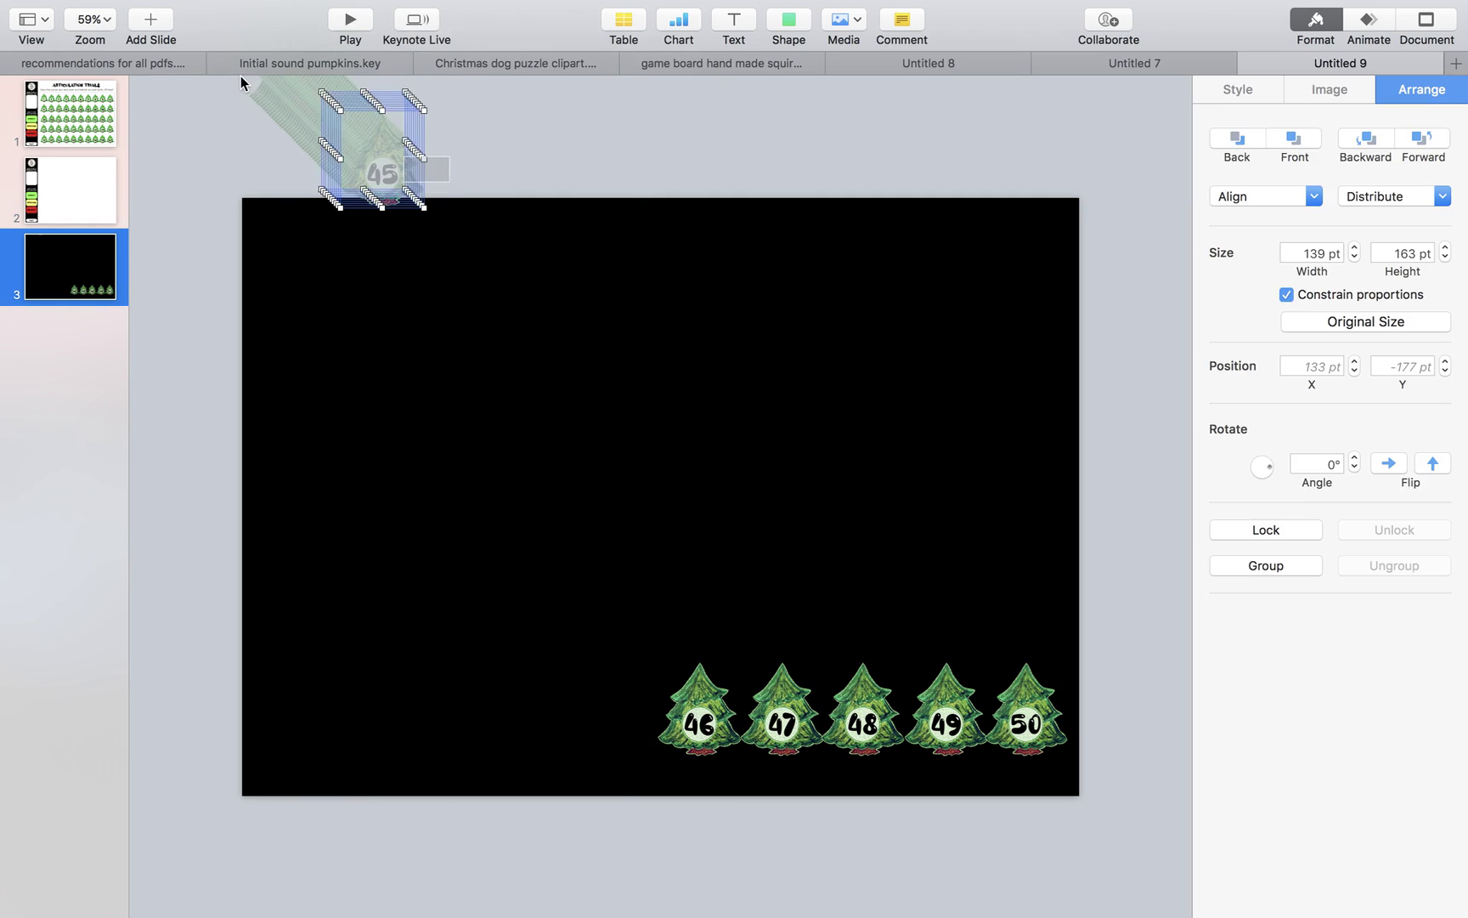
left_click_drag(380, 173, 389, 119)
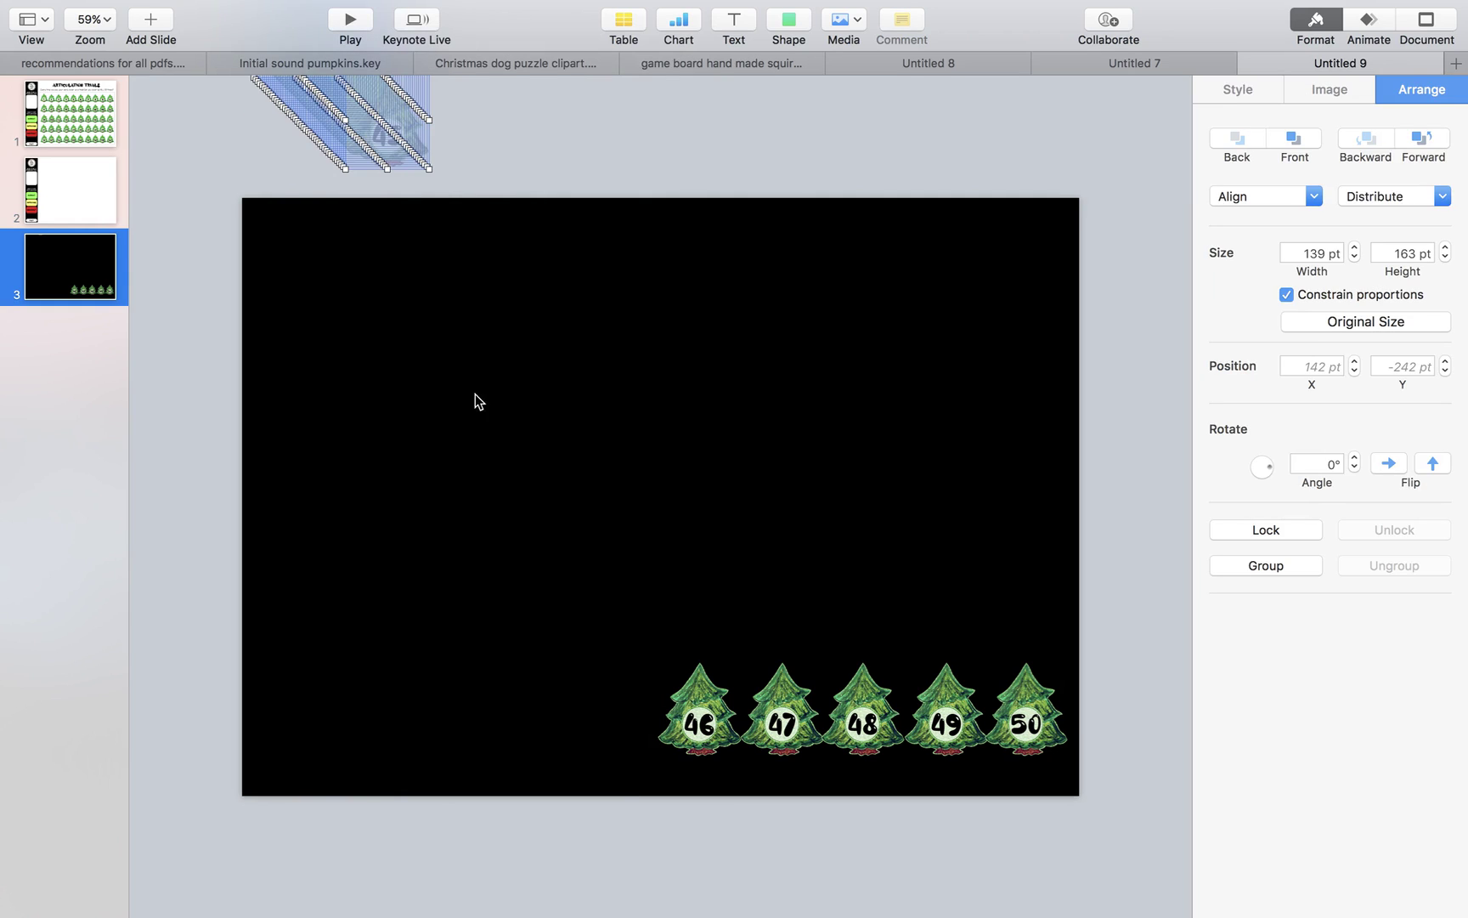
left_click(650, 423)
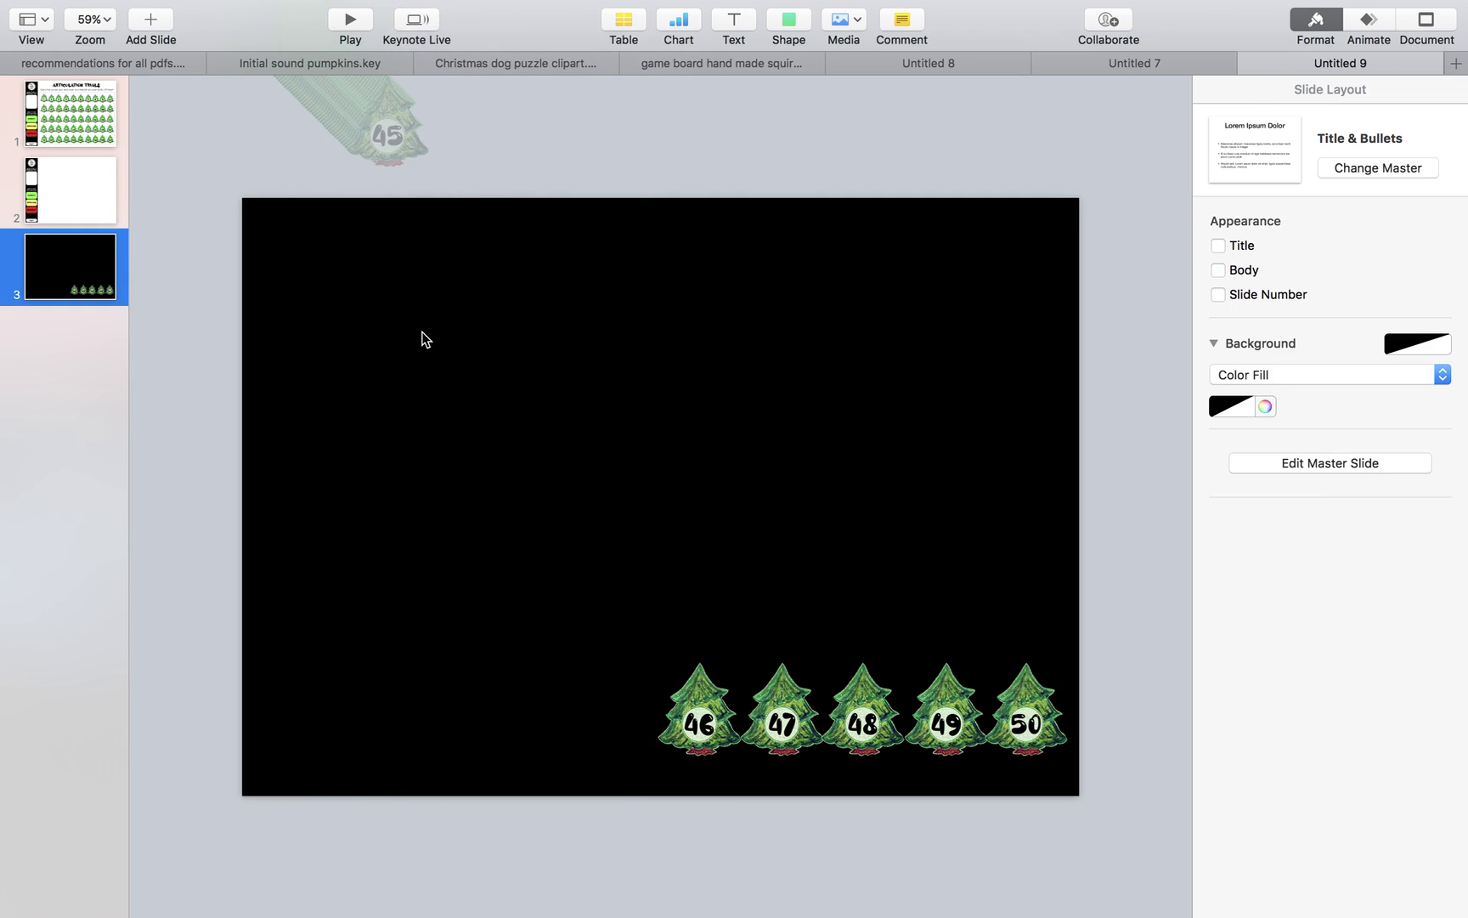
- Set up a JPEG (High Quality) export of slide 3 only, then cancel it and reopen slide 2
left_click(152, 11)
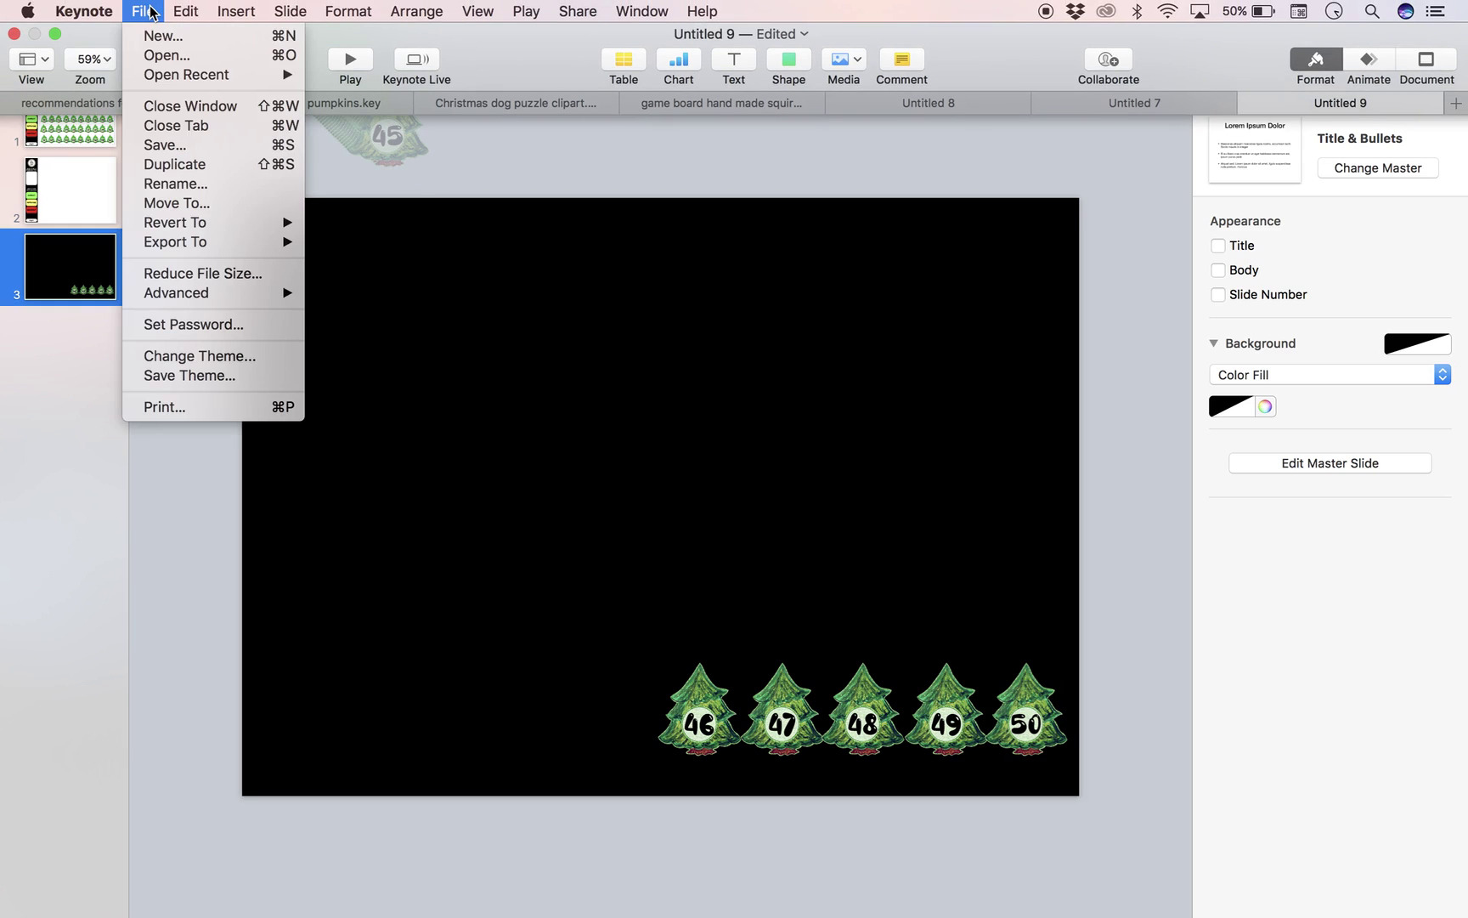
mouse_move(179, 245)
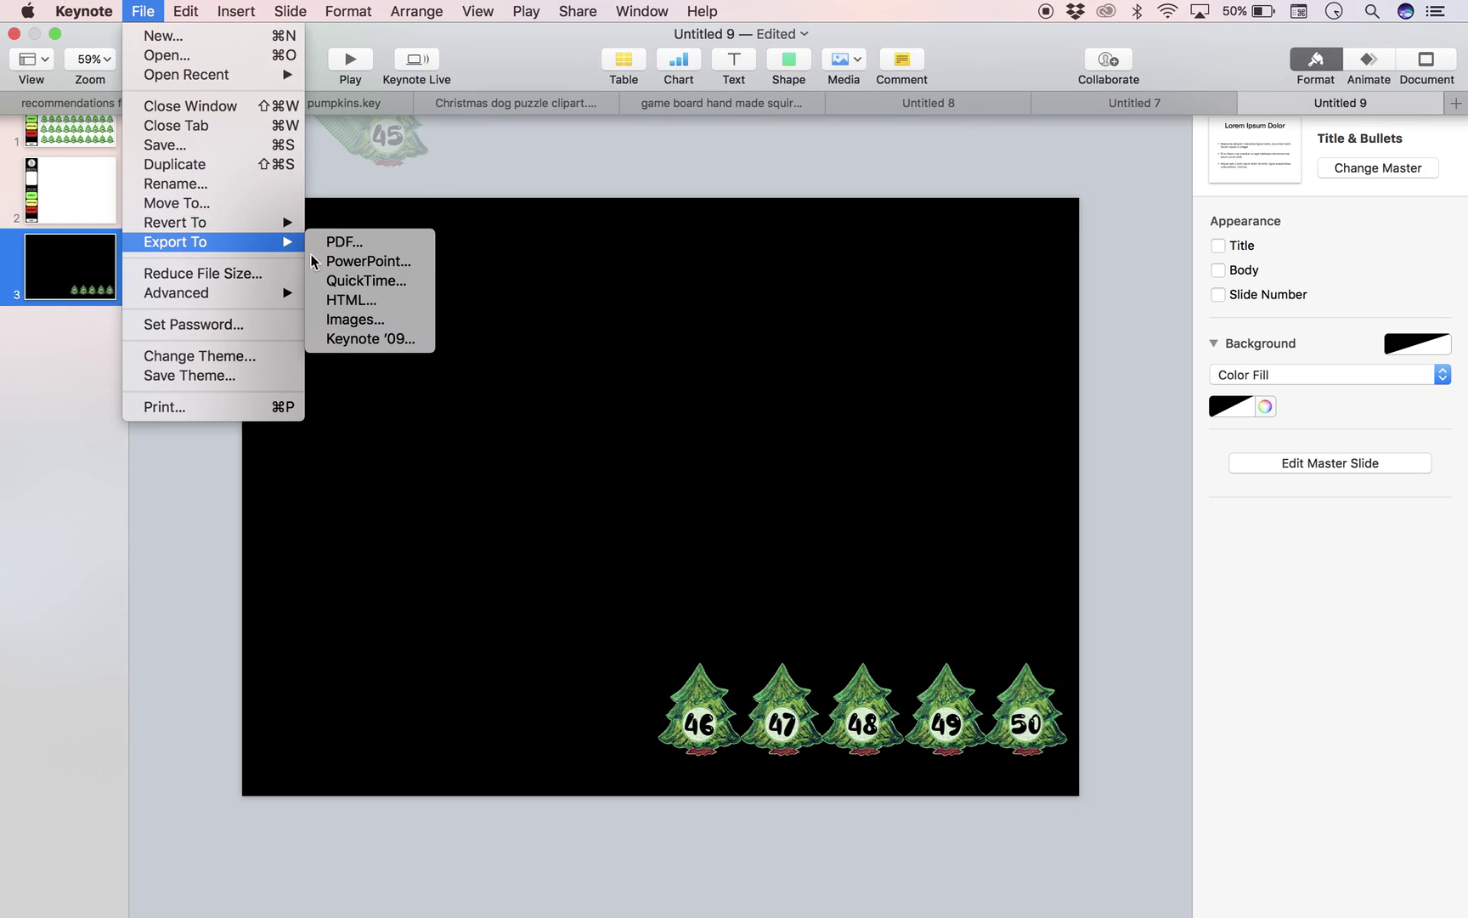
left_click(348, 320)
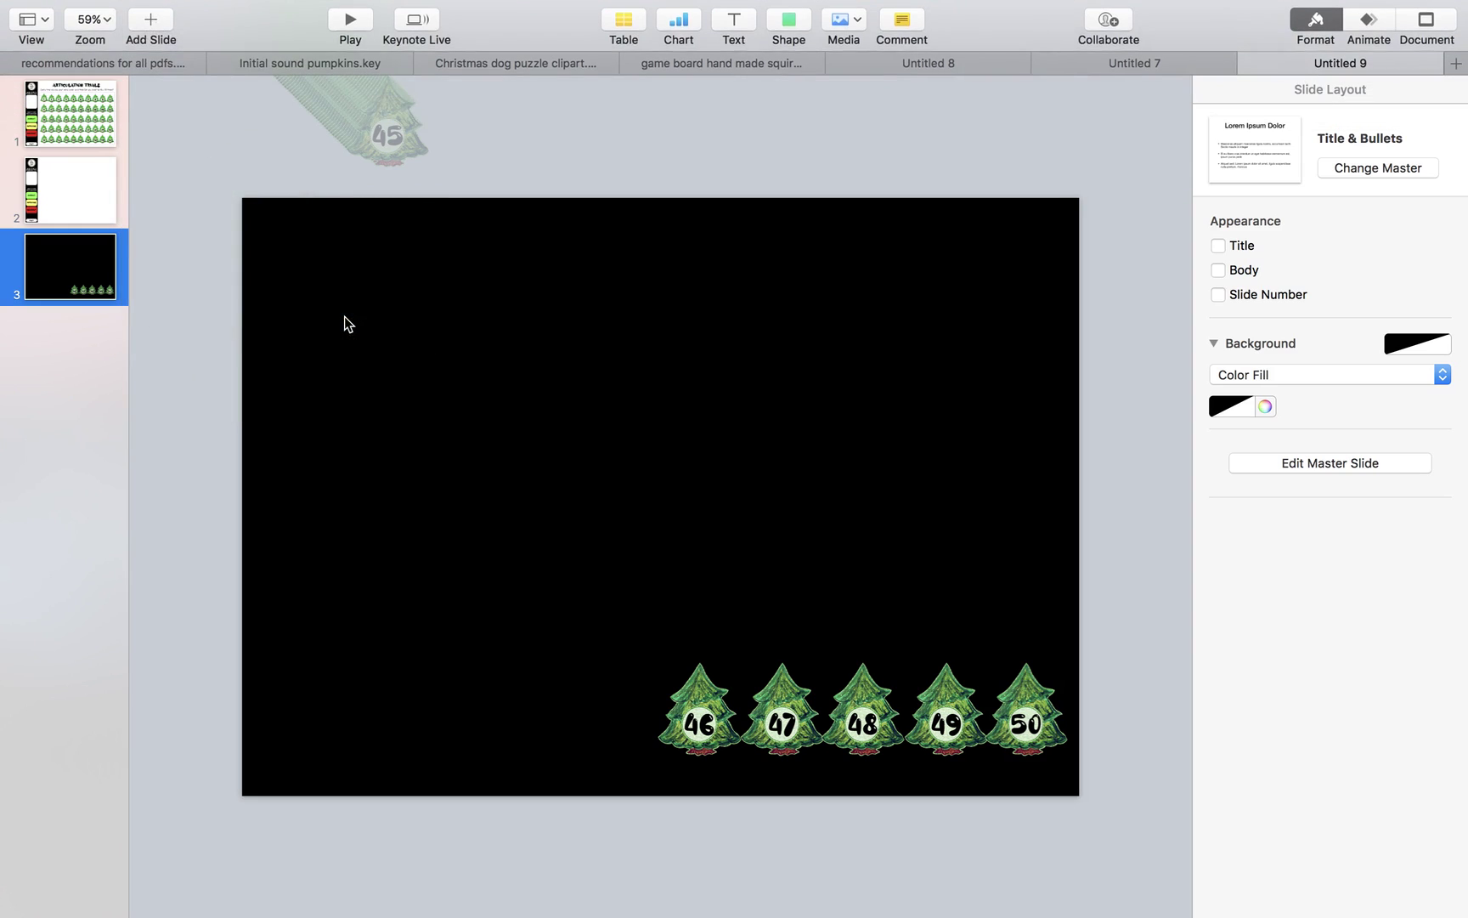
left_click(671, 281)
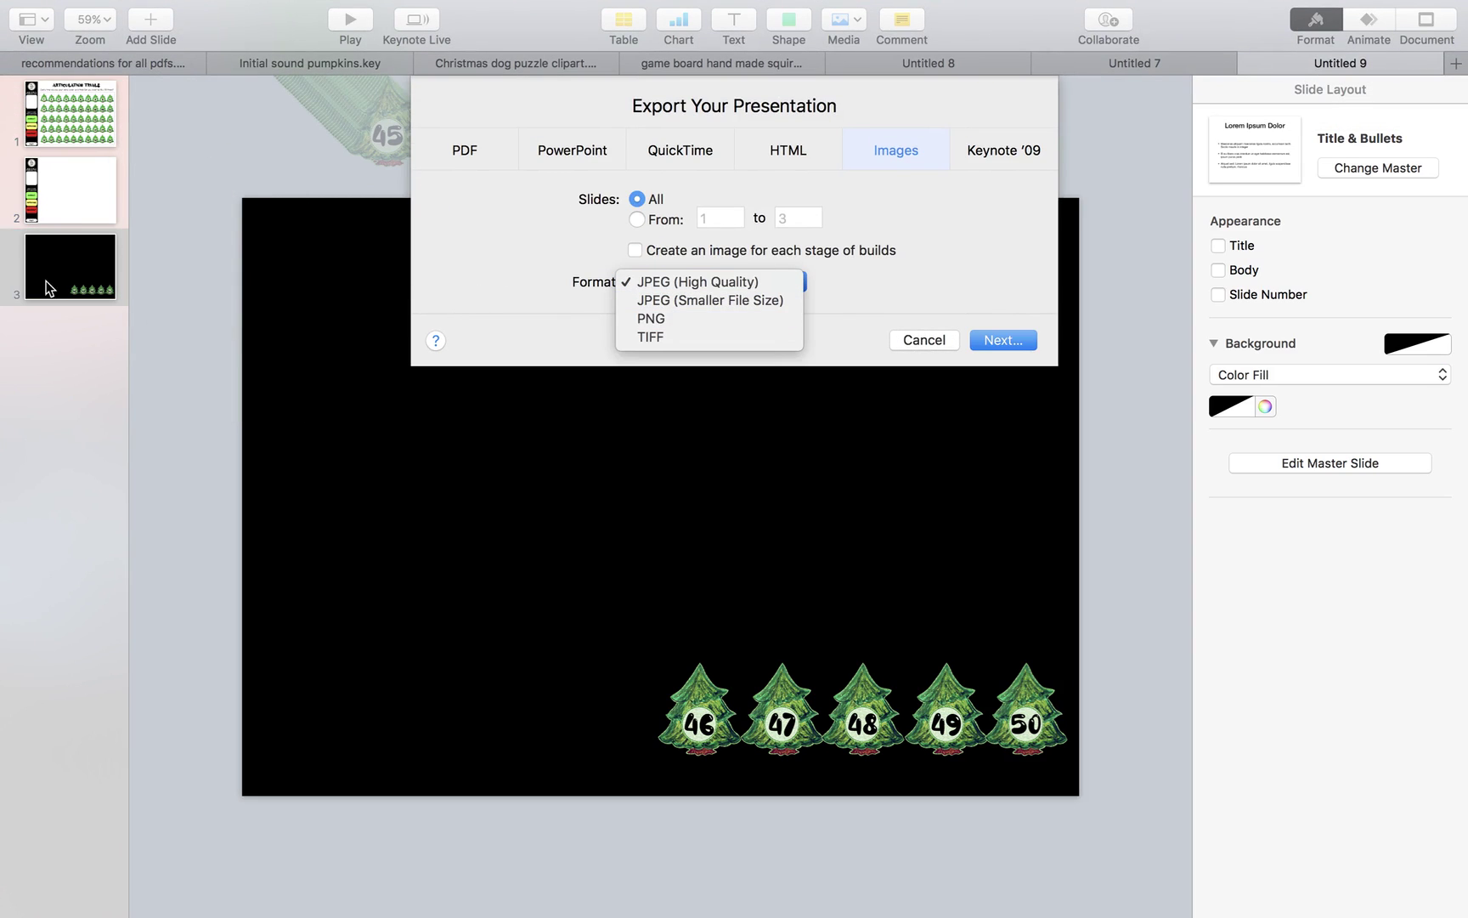
left_click(643, 224)
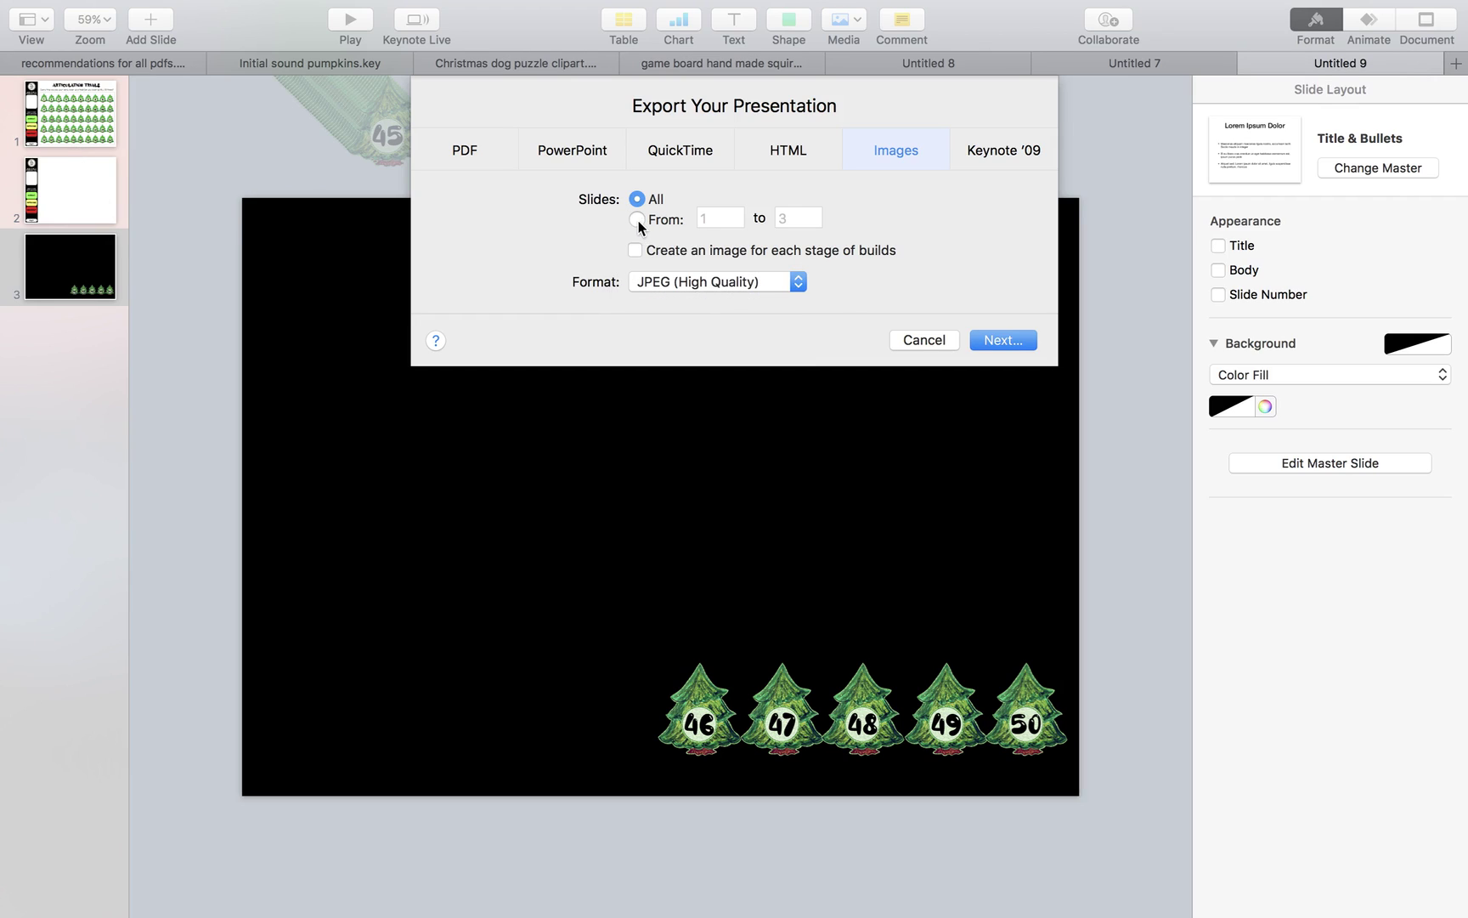
left_click(637, 220)
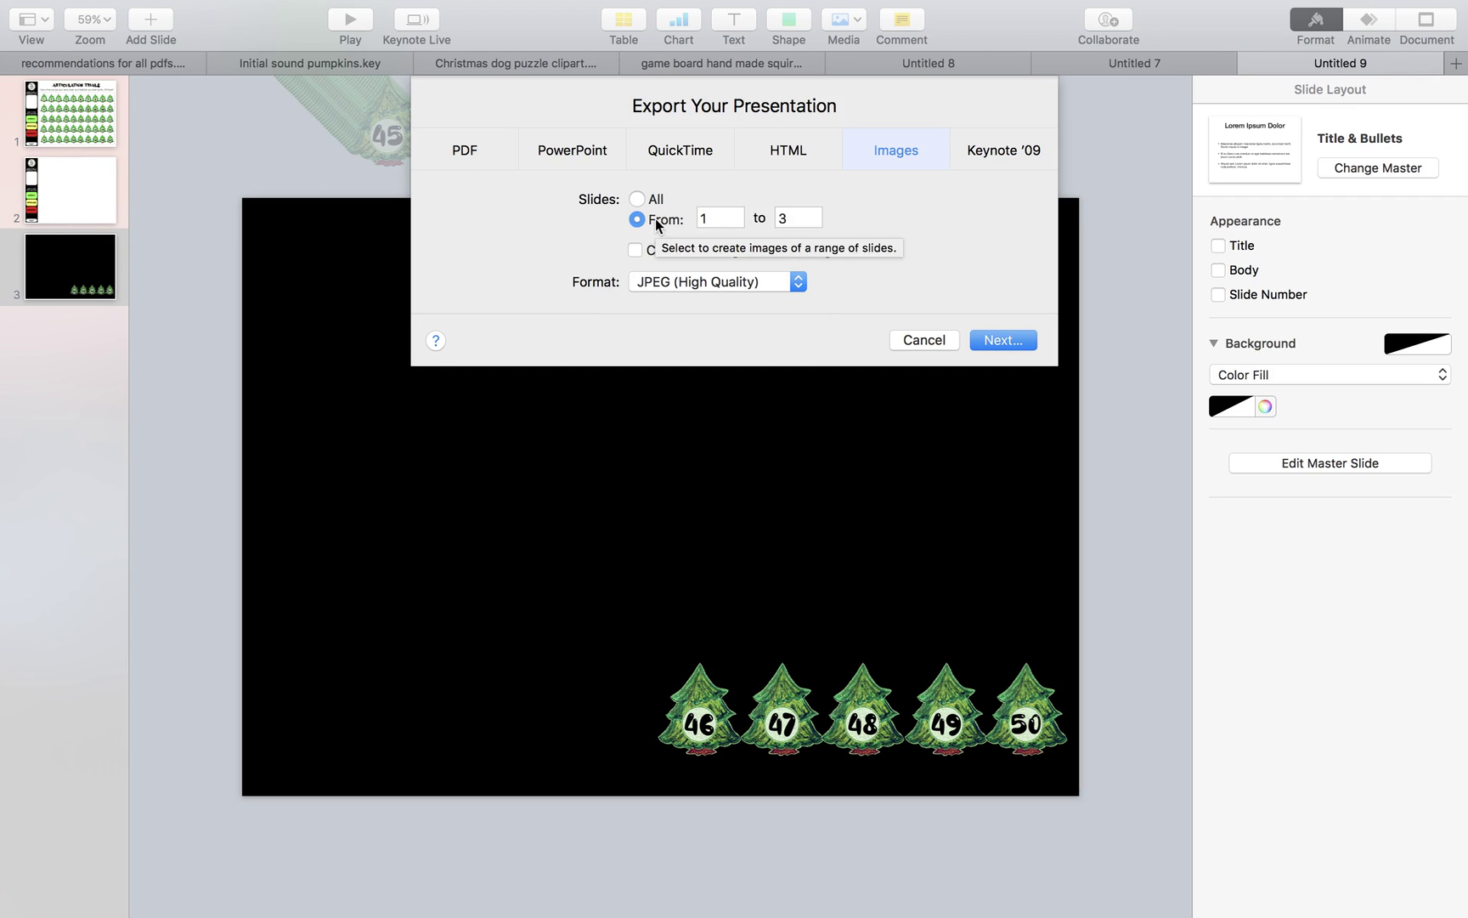
double_click(722, 221)
type("3")
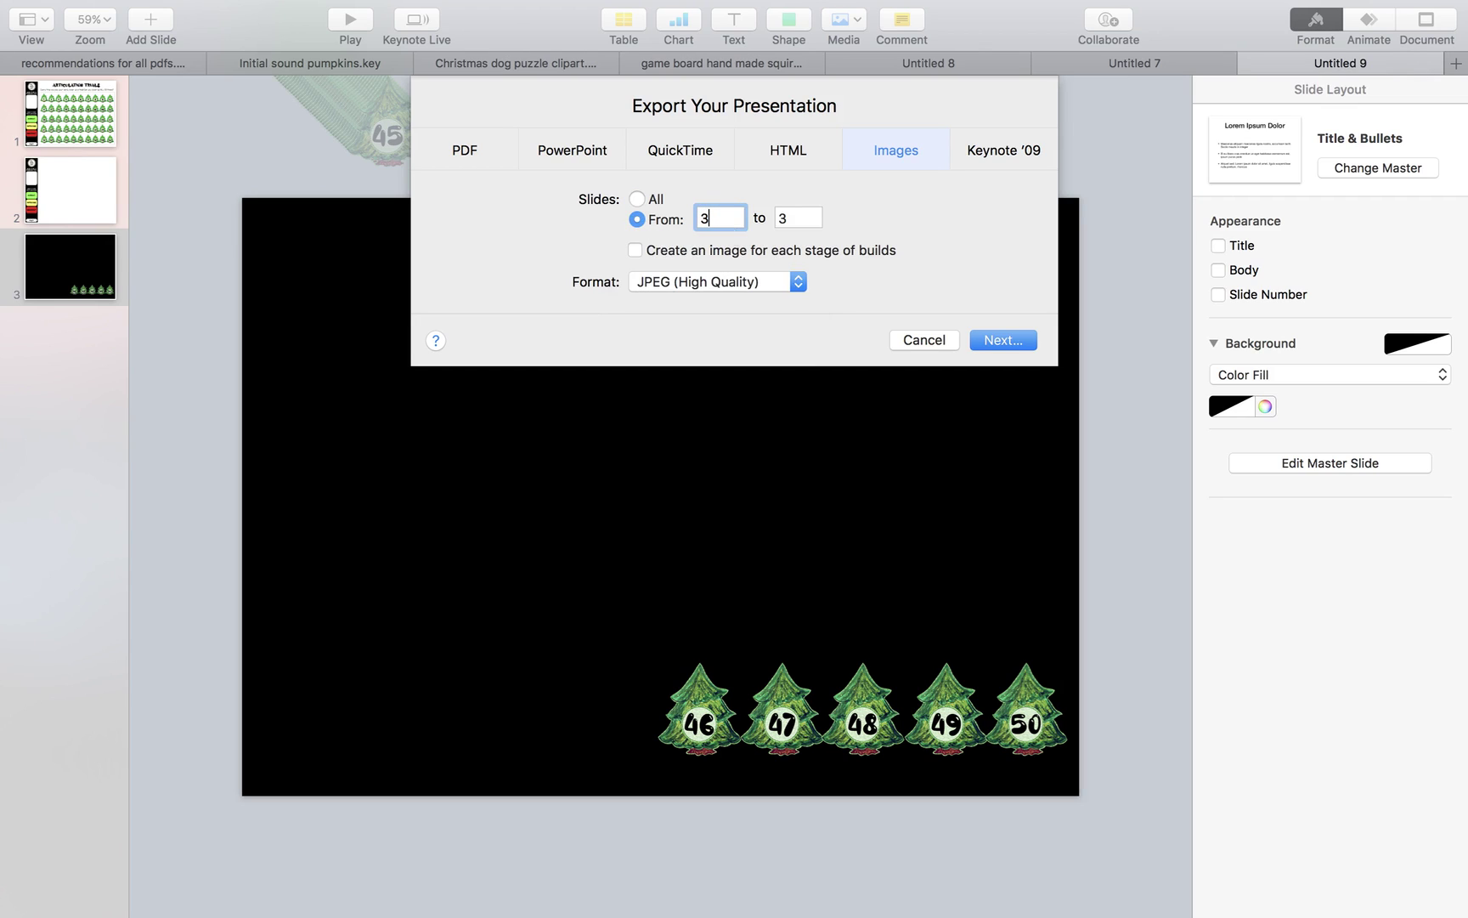
left_click(924, 340)
left_click(76, 202)
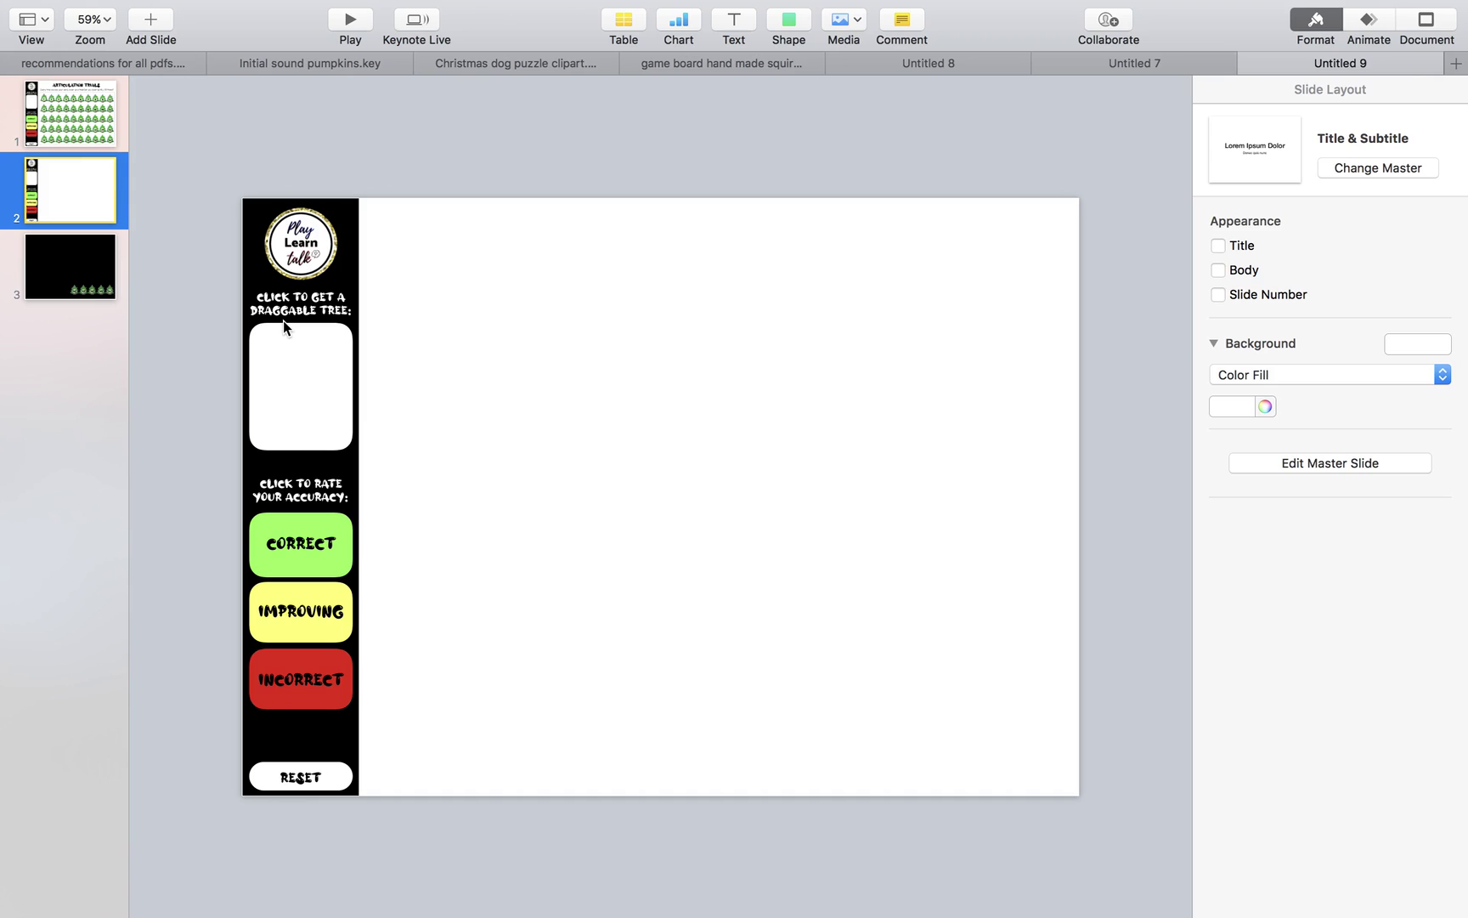
left_click(380, 223)
left_click(359, 217)
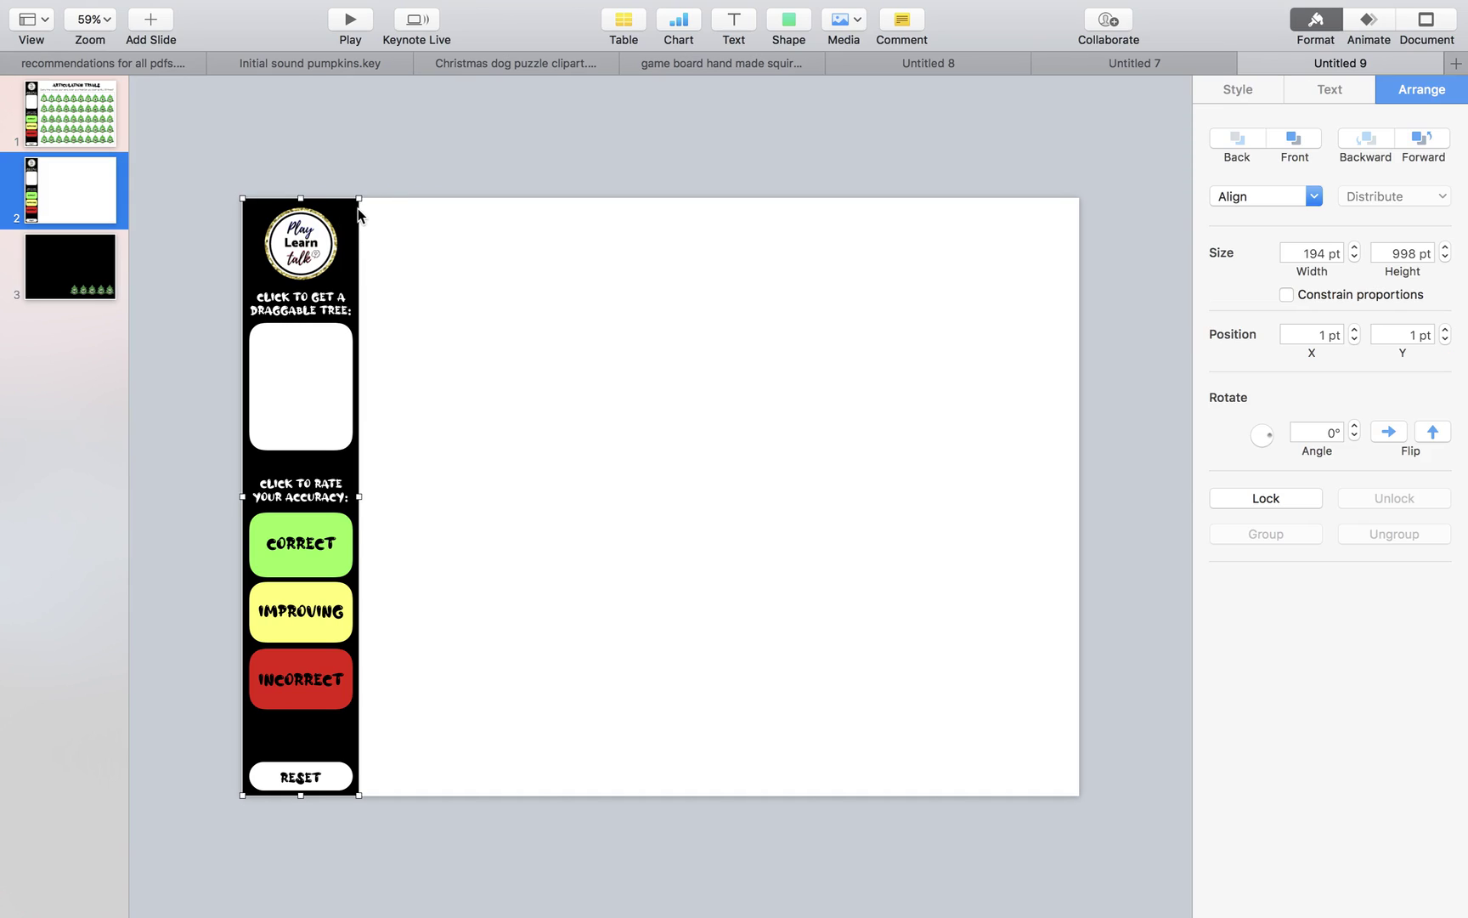
left_click(776, 24)
left_click(789, 124)
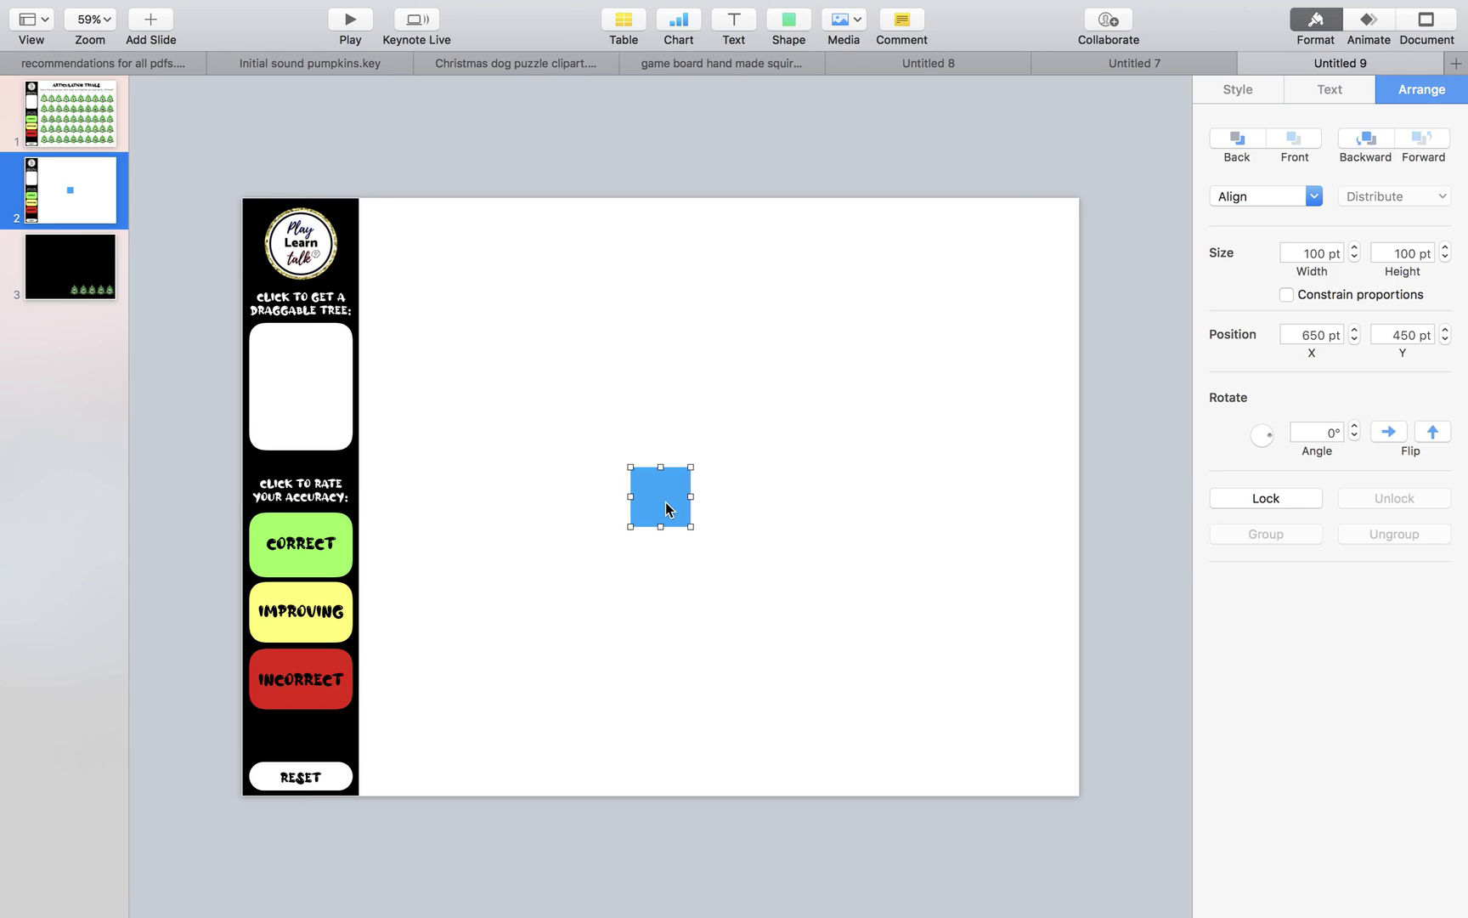
left_click_drag(669, 504, 544, 796)
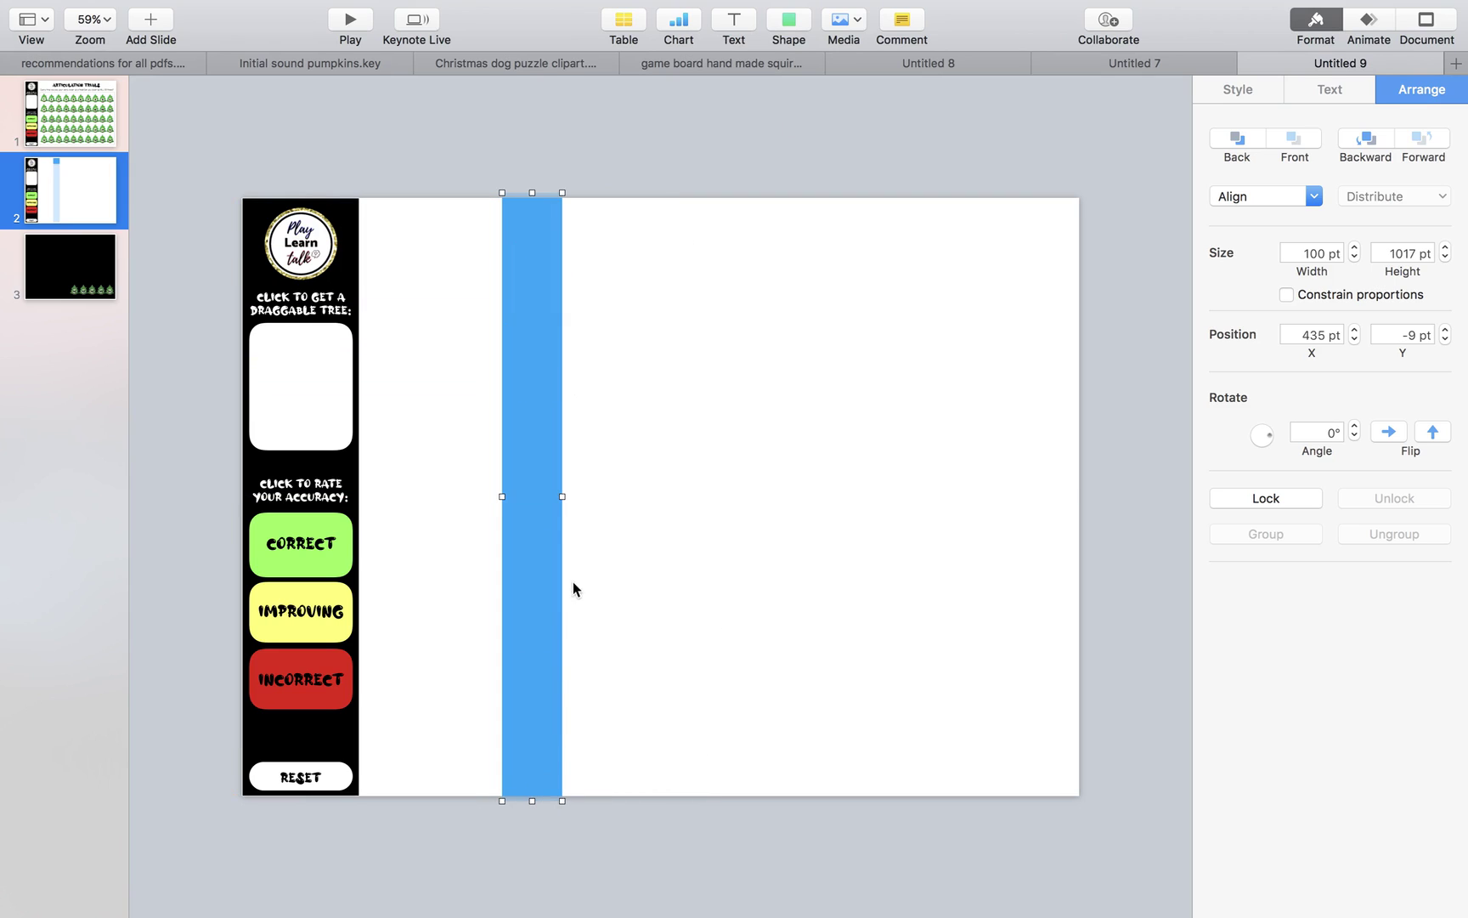
left_click_drag(563, 495, 618, 495)
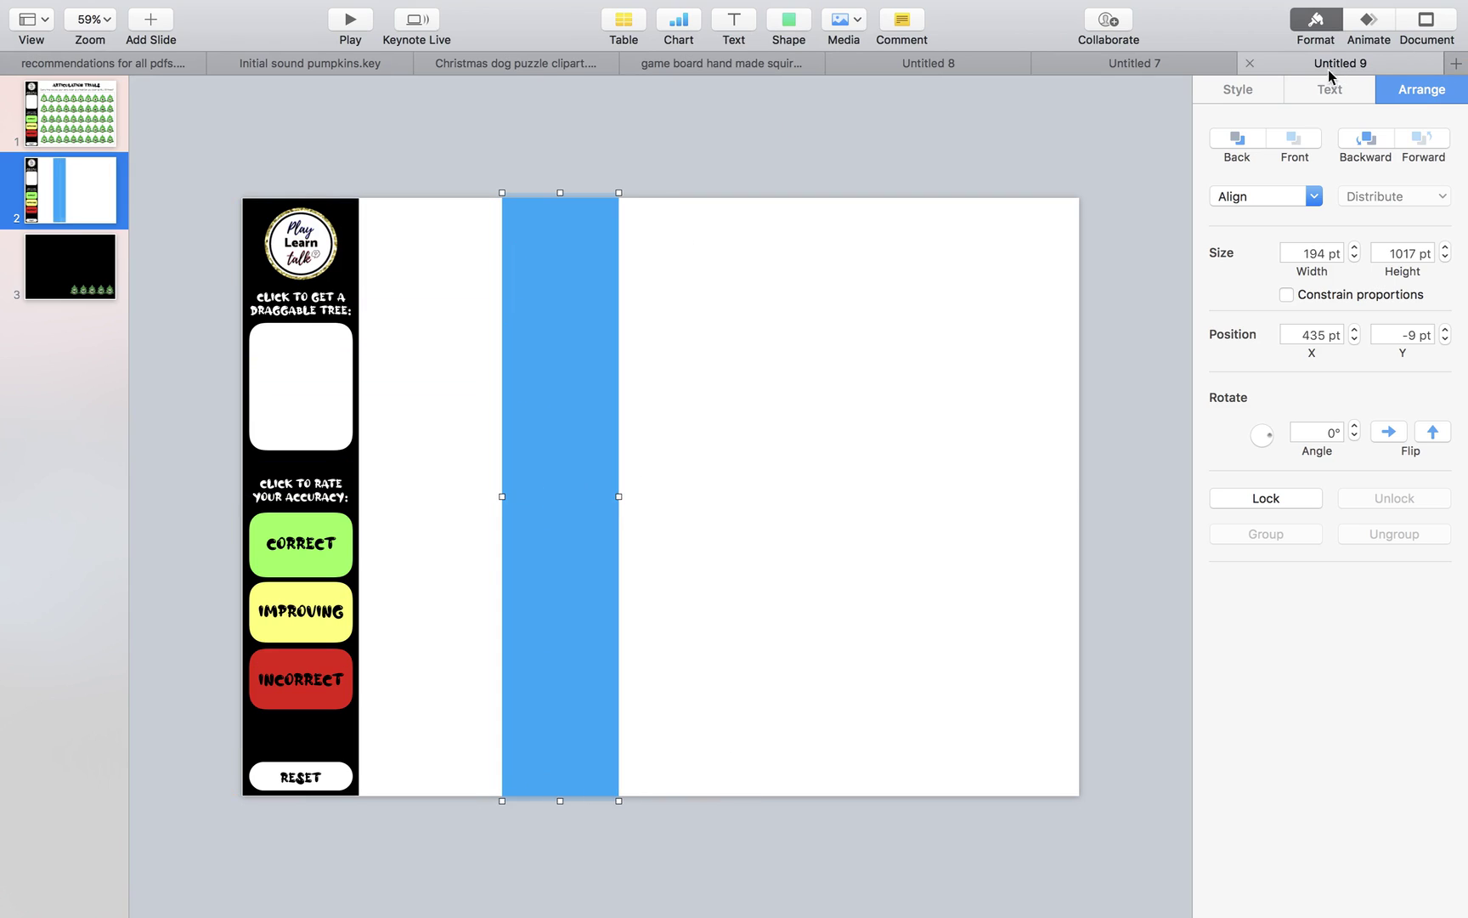
left_click(1241, 92)
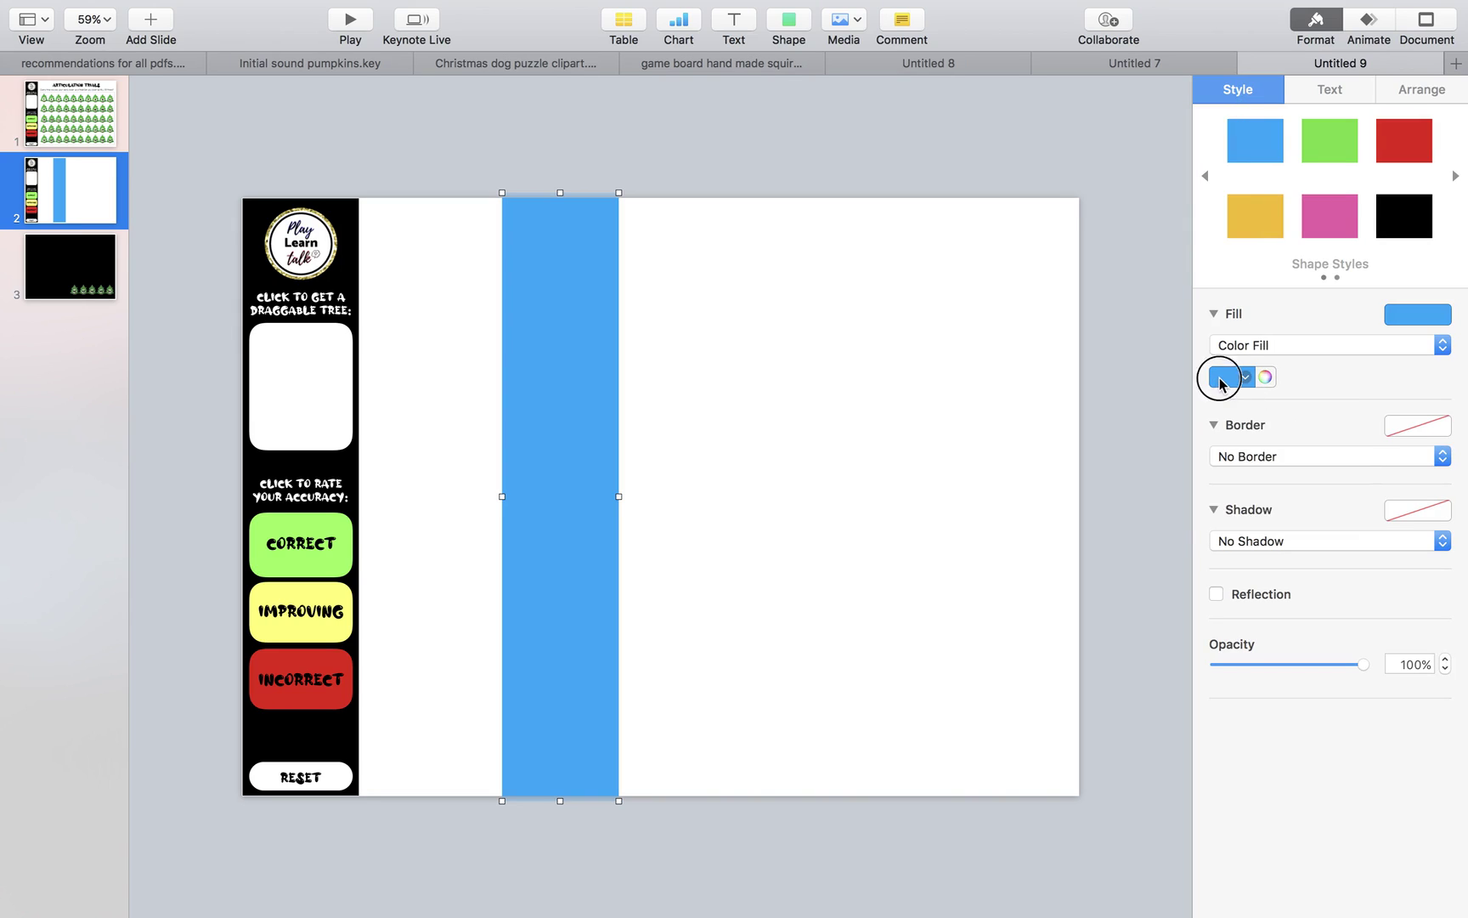
left_click(1221, 376)
left_click(1300, 503)
left_click(812, 508)
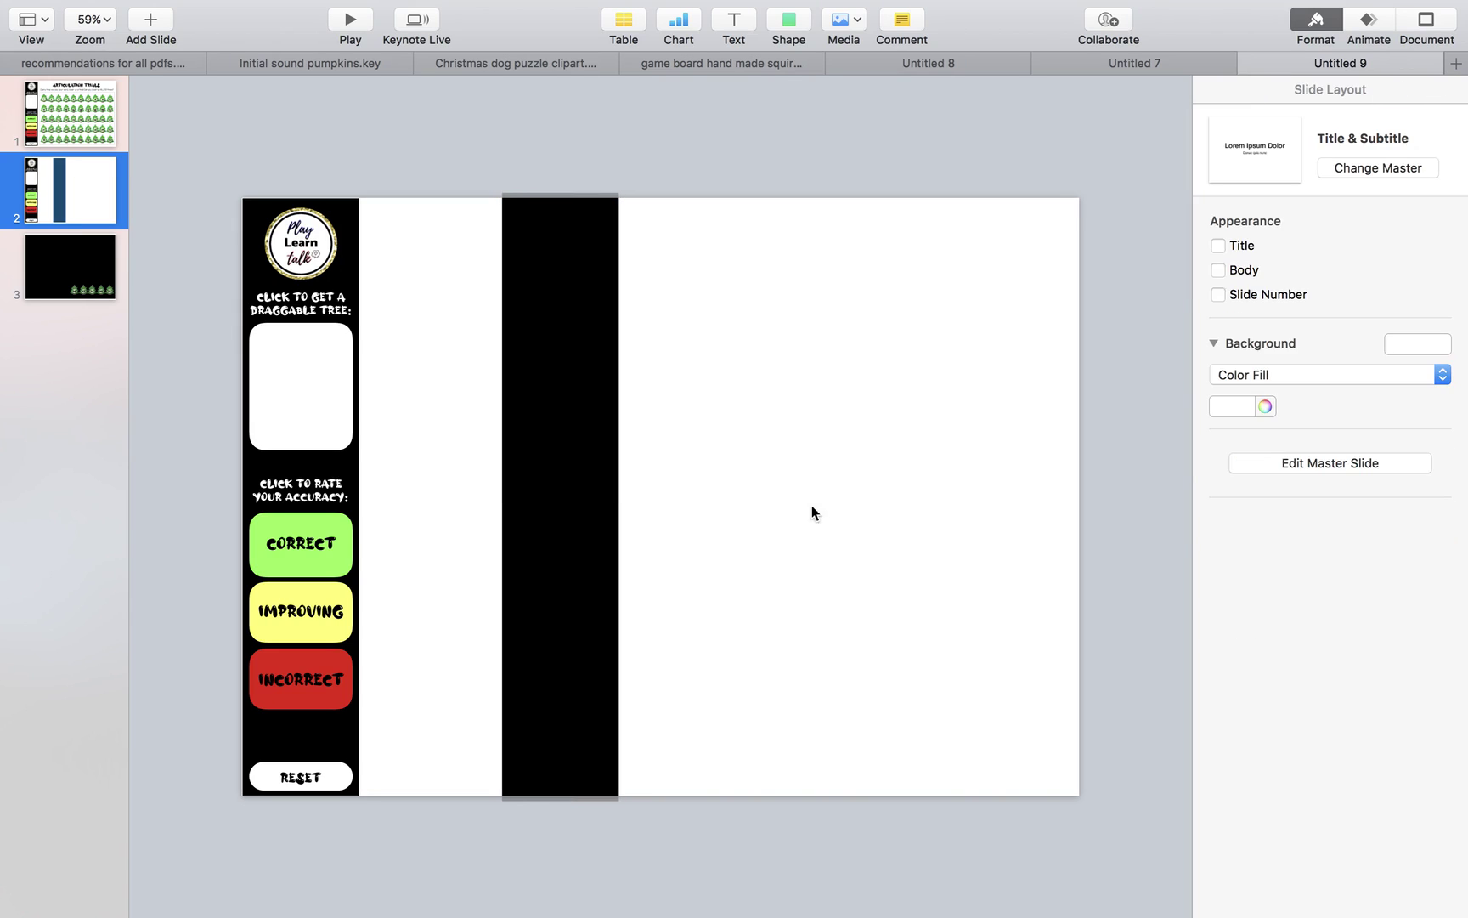
left_click(268, 402)
left_click(789, 34)
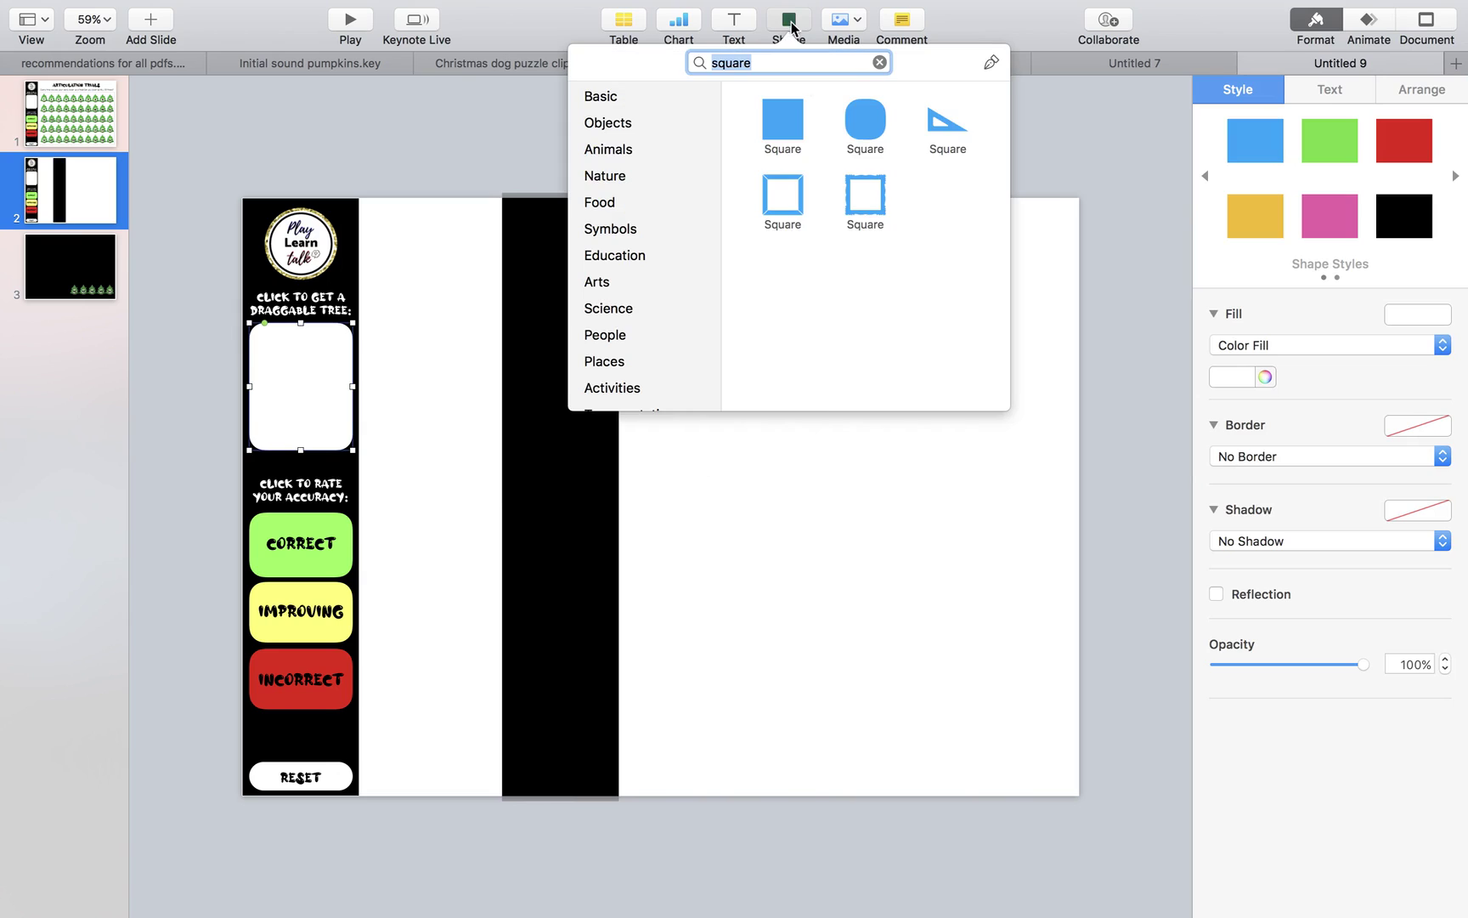
left_click(847, 138)
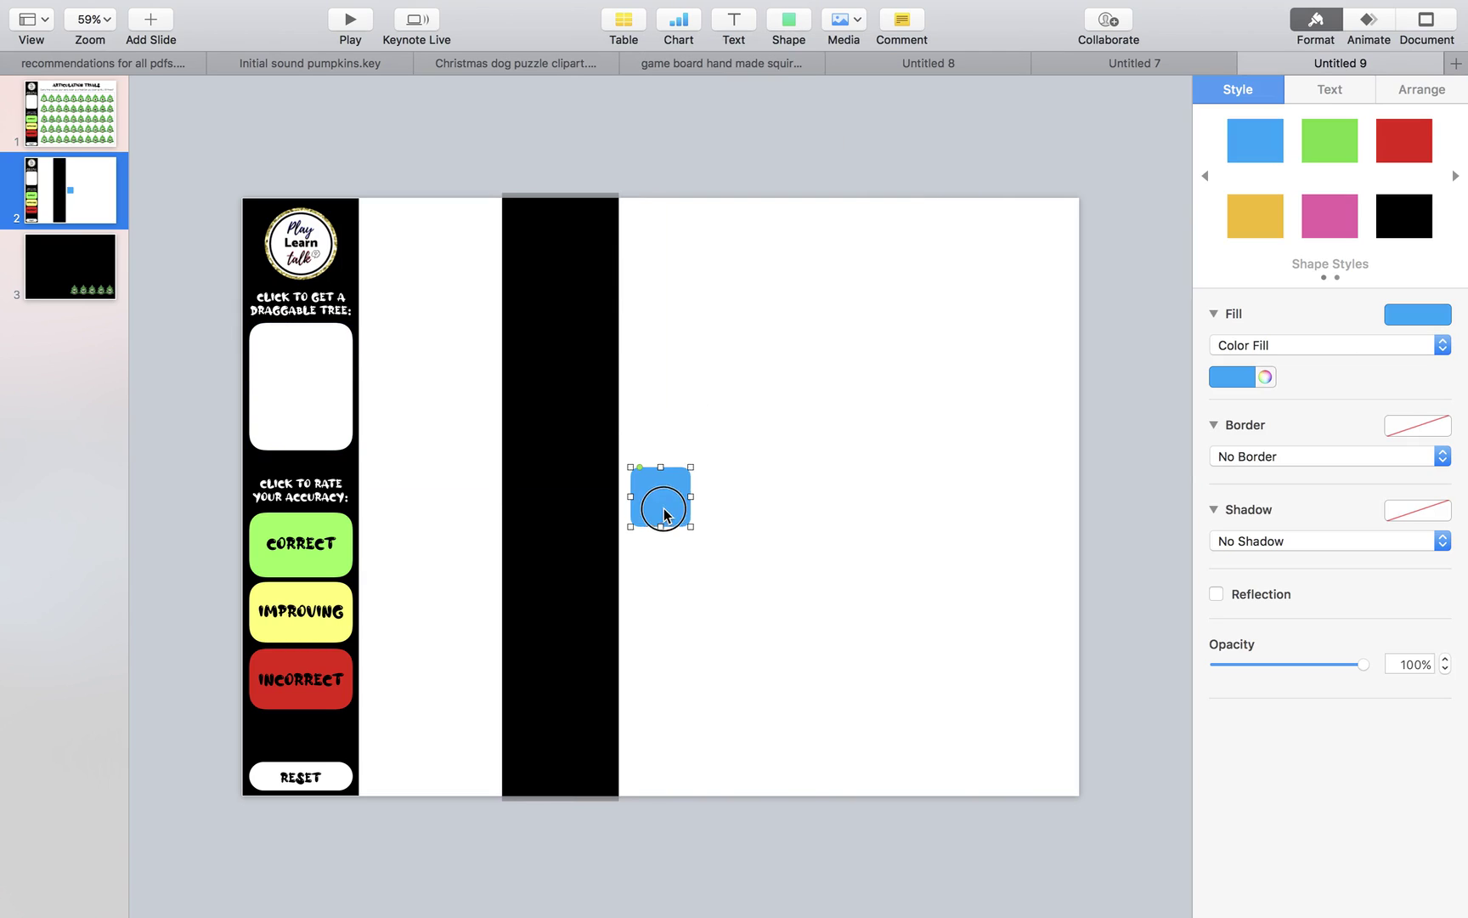
left_click_drag(662, 498, 574, 327)
left_click(1232, 378)
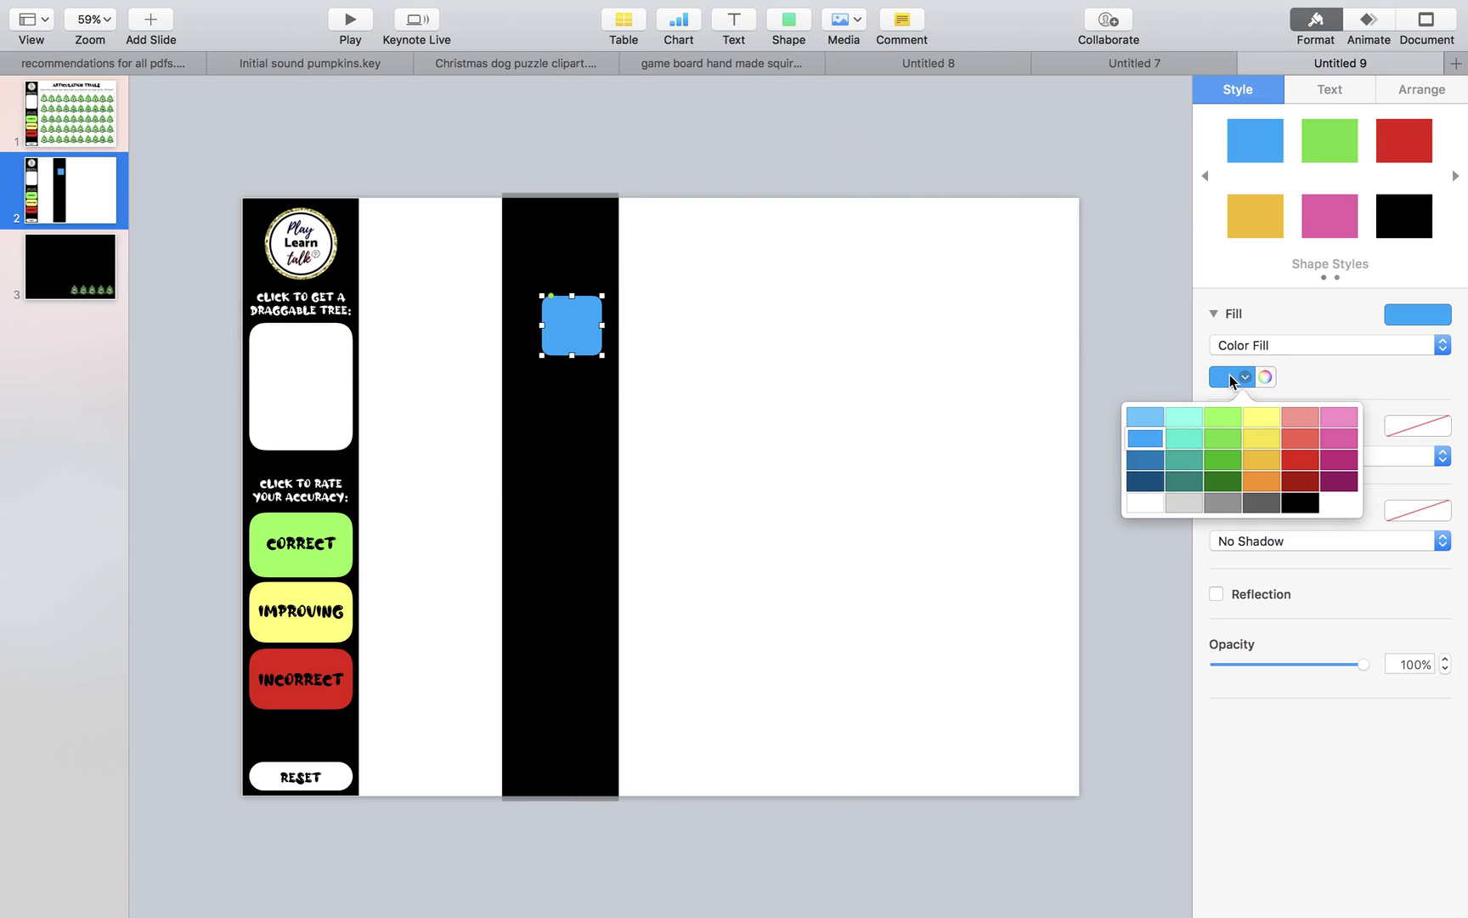
left_click(1146, 503)
left_click(704, 372)
left_click_drag(554, 327, 585, 397)
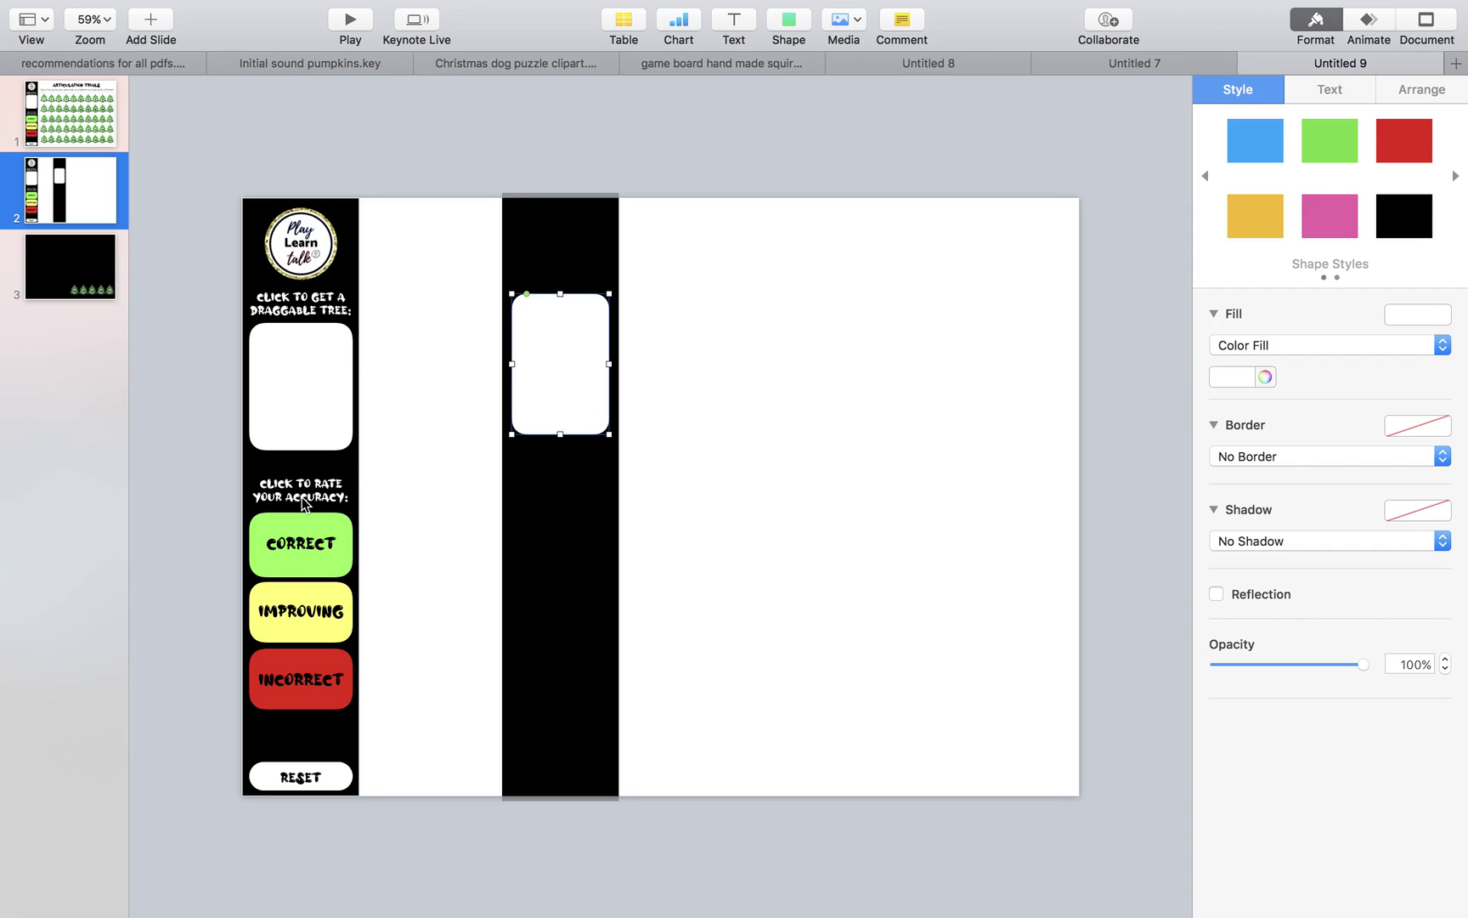
mouse_move(550, 399)
left_mouse_down()
mouse_move(544, 341)
mouse_move(546, 396)
left_mouse_up()
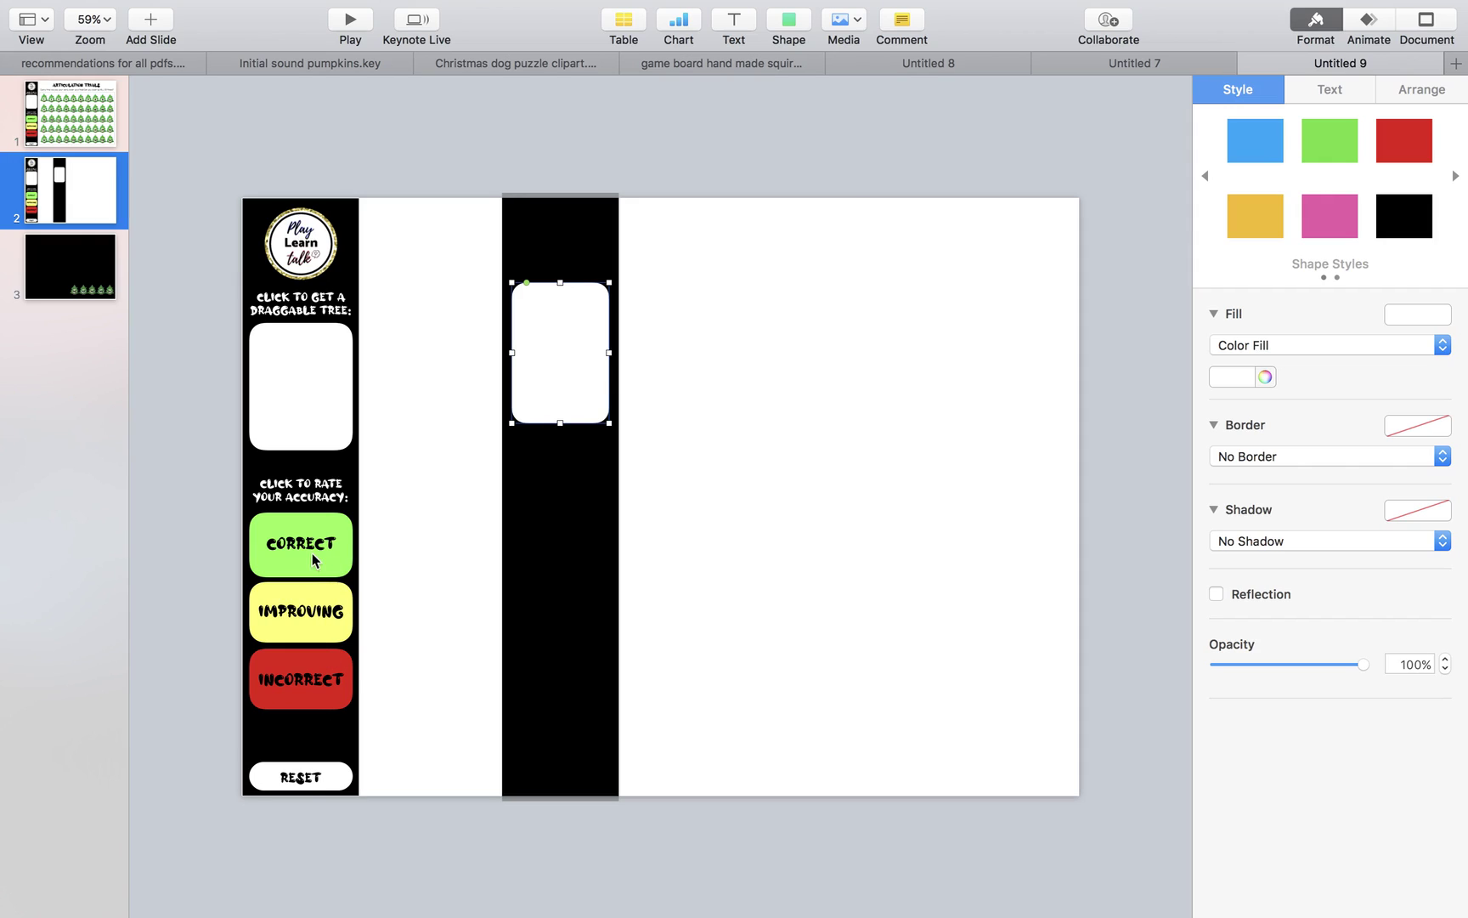
left_click(412, 774)
left_click(514, 311)
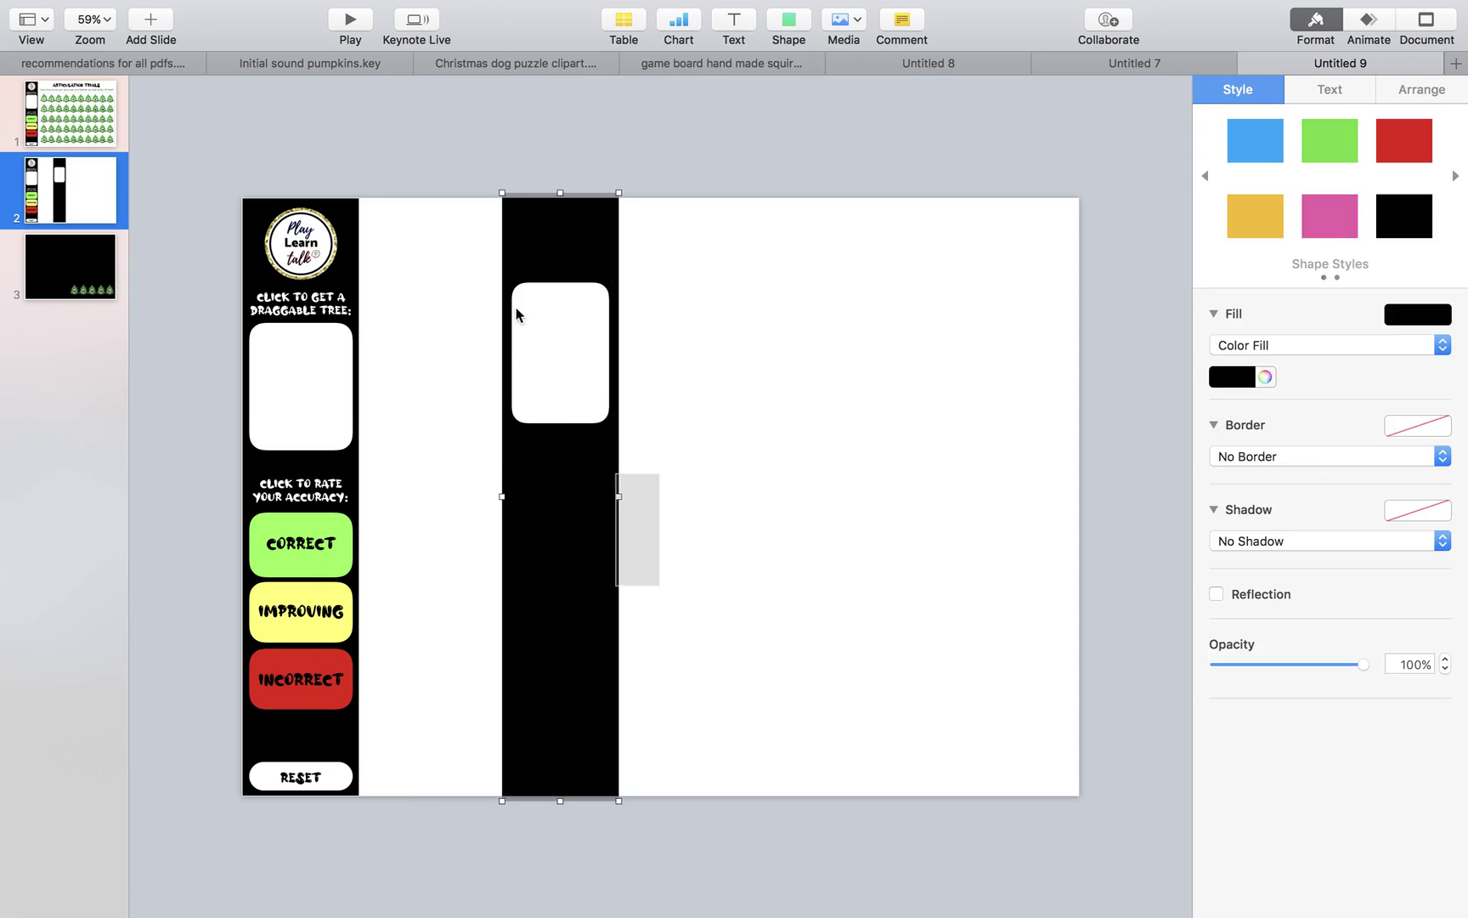
left_click(515, 318, "shift")
key("Delete")
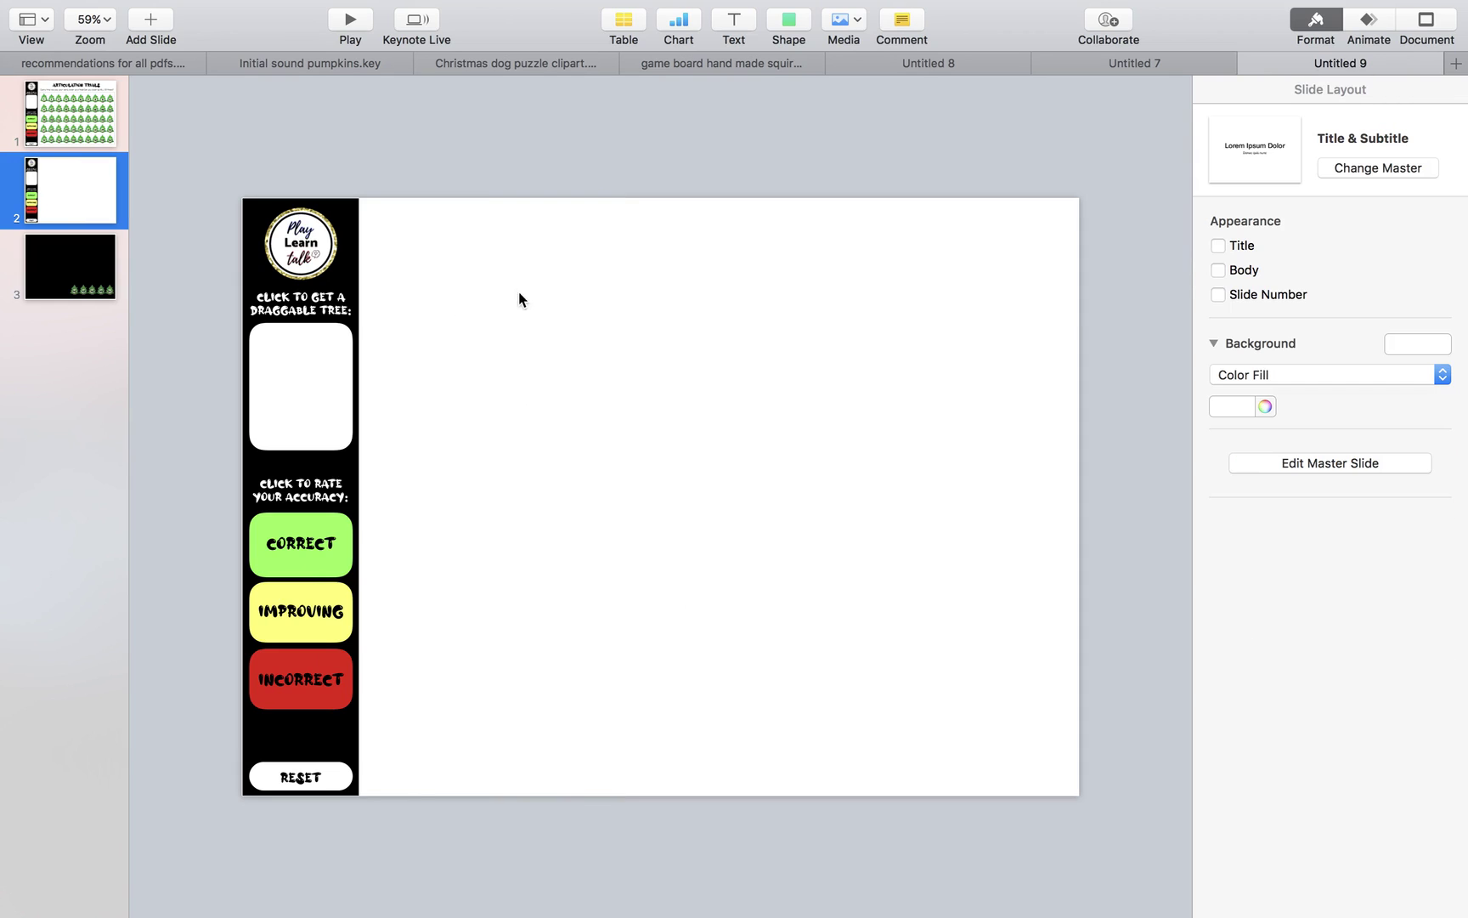
left_click(374, 390)
- Show the Articulation Trials slide with its 50 trees, then switch to the browser window
left_click(62, 133)
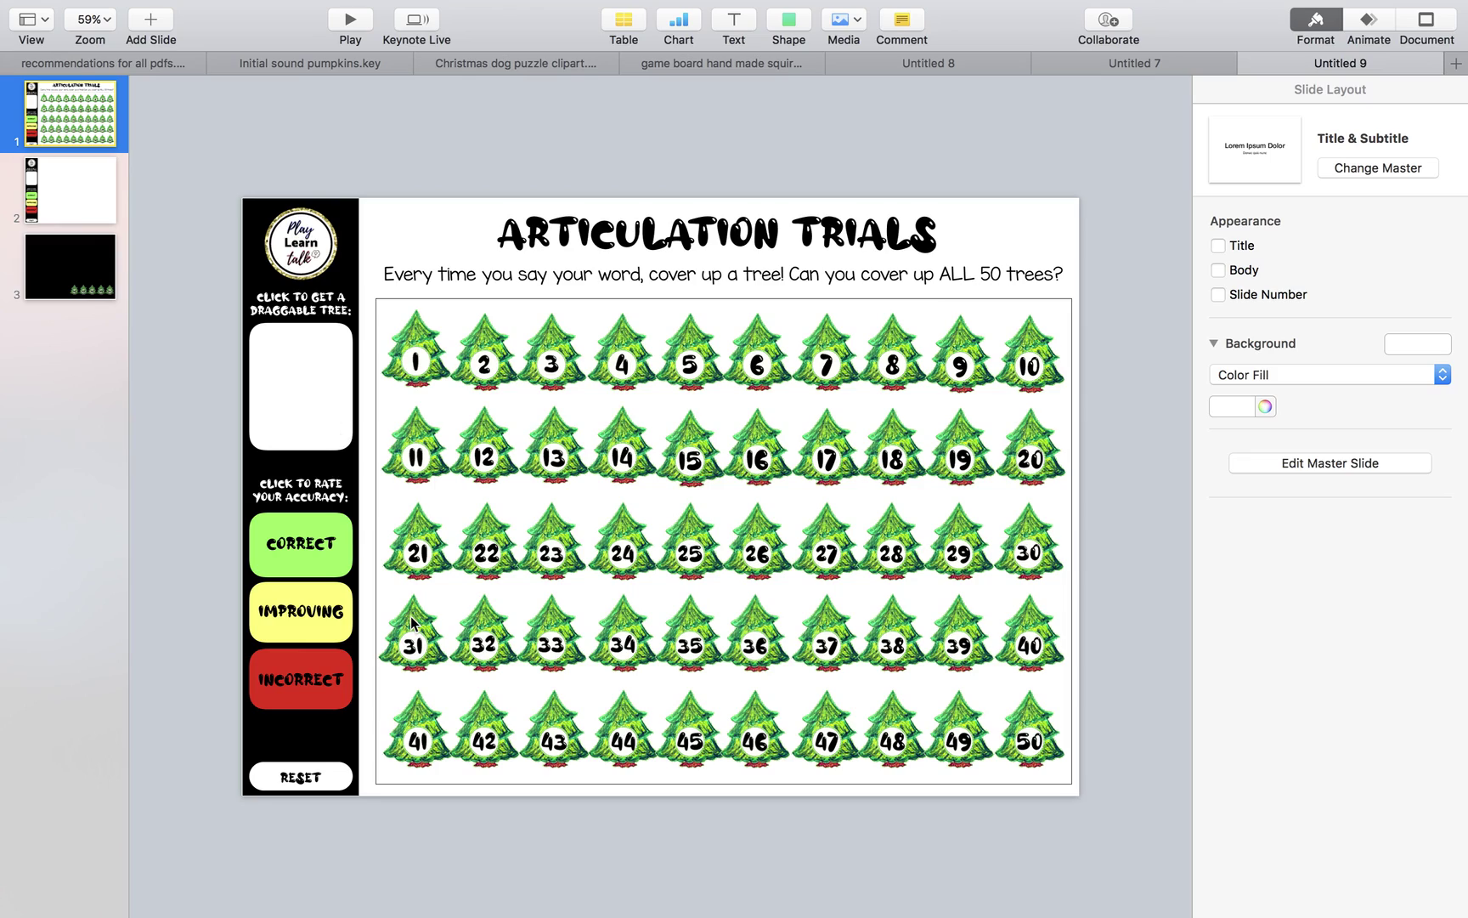
key("ctrl+Up")
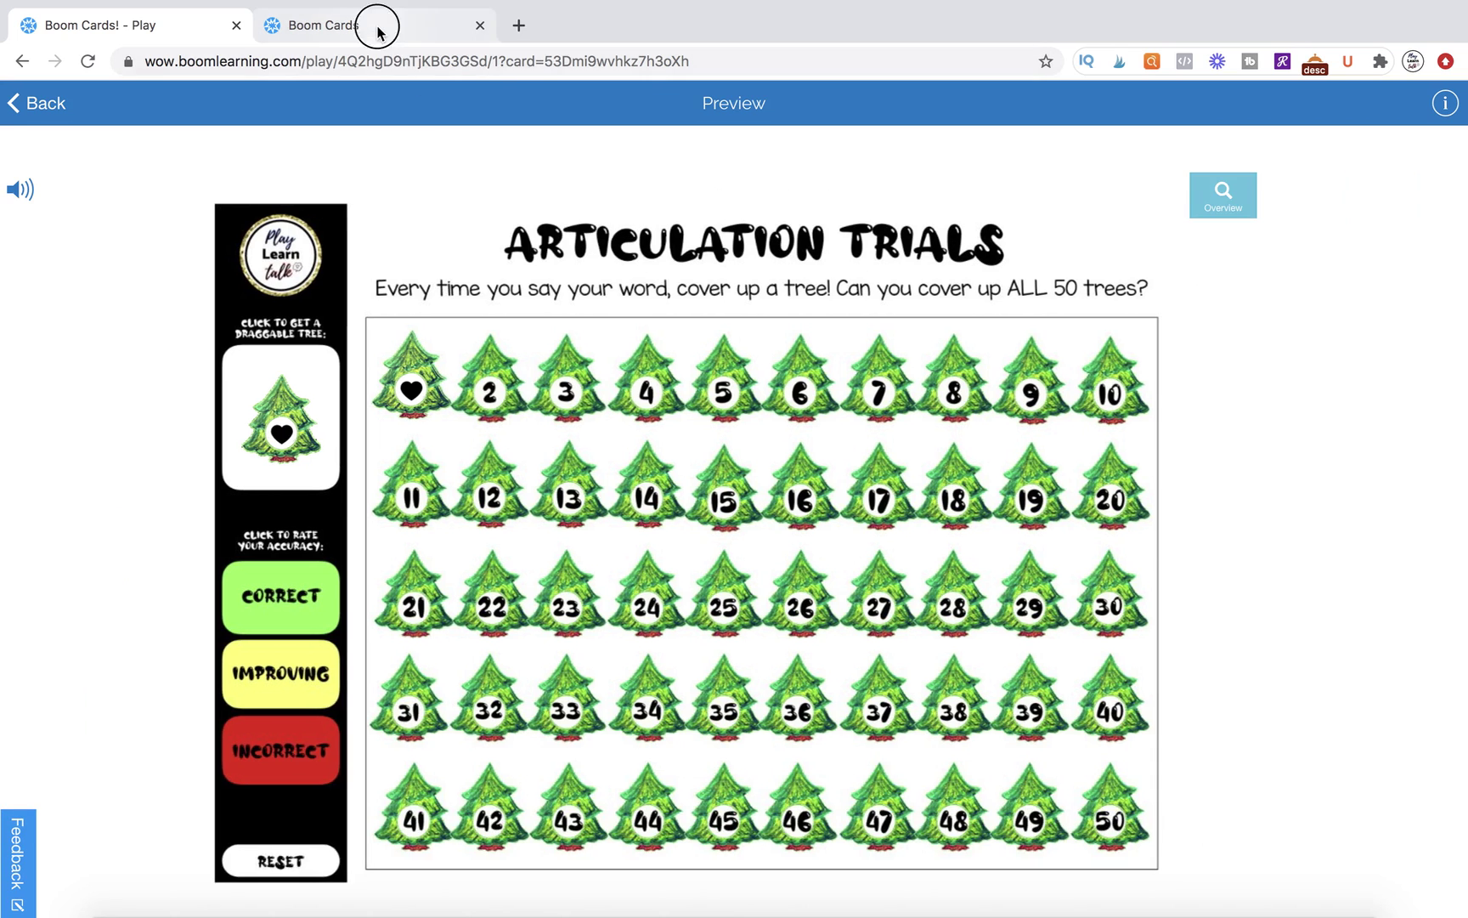
- Decline New cards from images, open card 2, and select its draggable tree image's settings
left_click(378, 32)
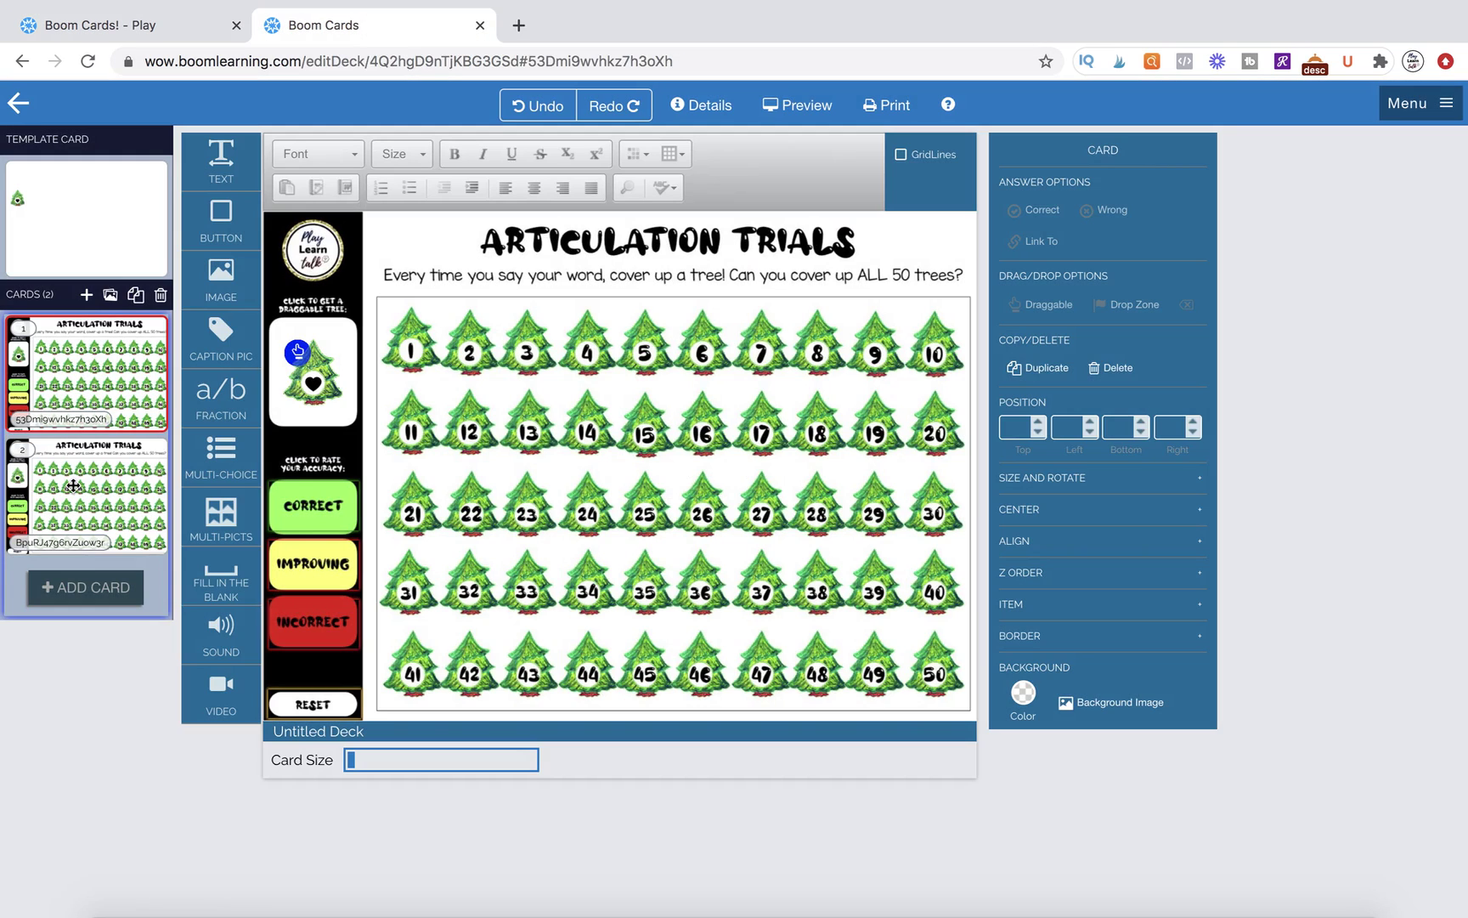
left_click(111, 296)
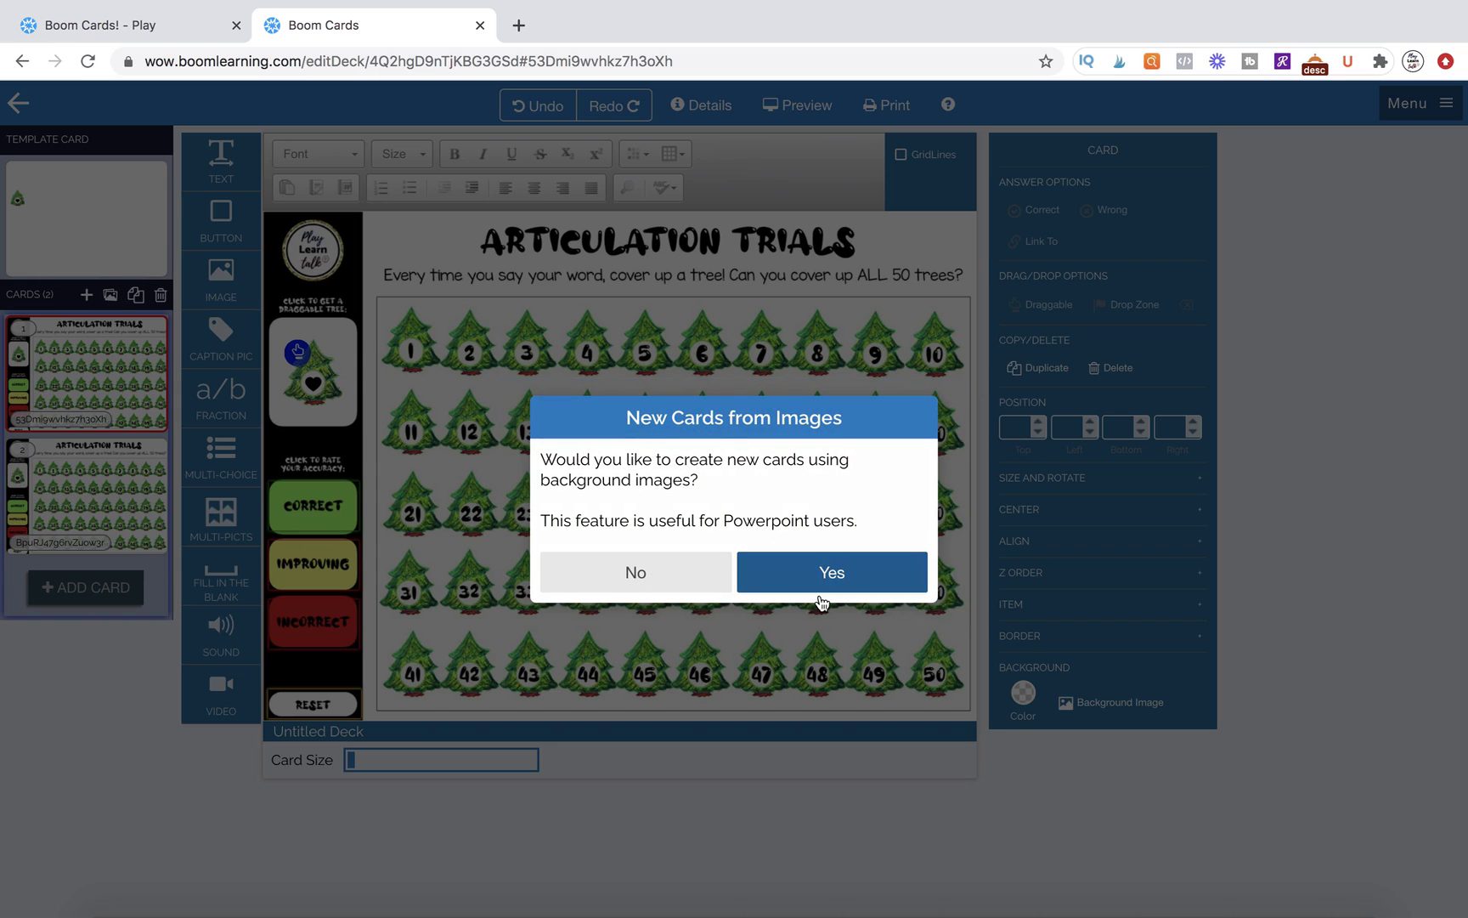
left_click(705, 573)
left_click(115, 484)
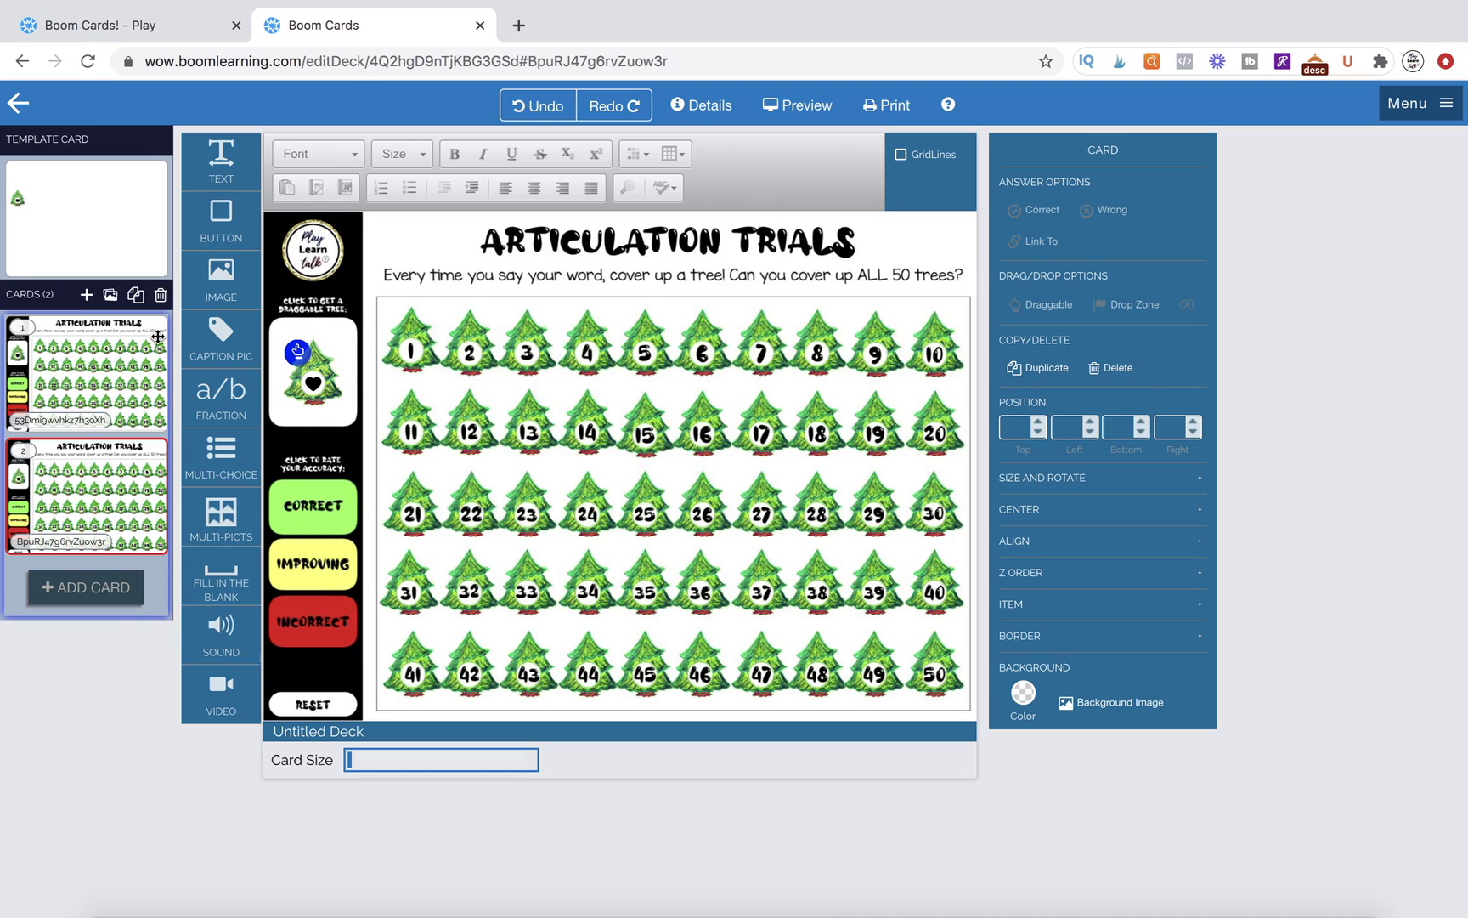
left_click(318, 390)
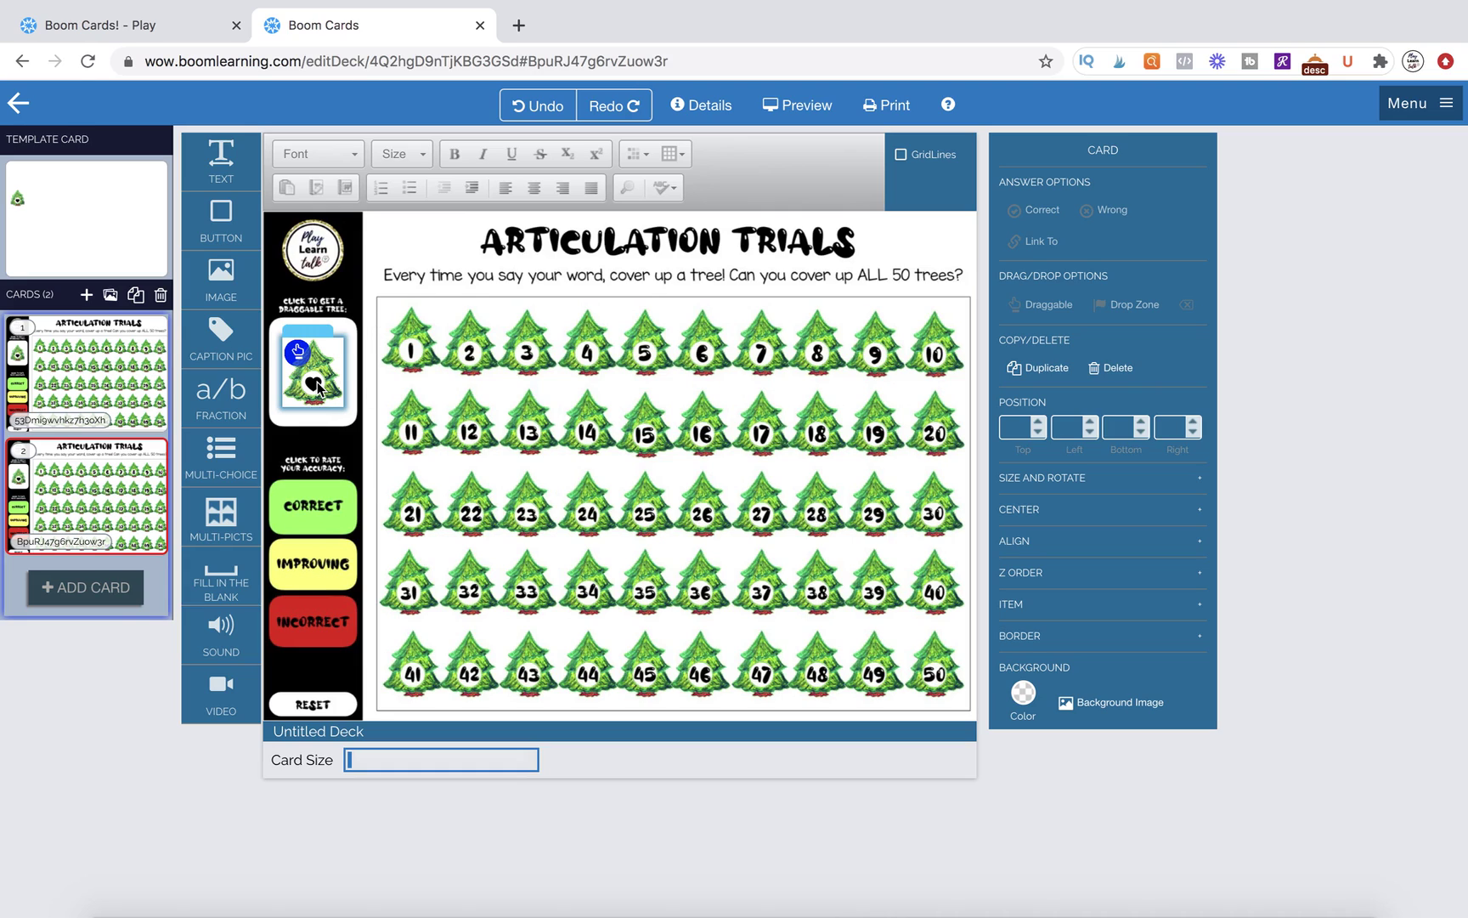
left_click(318, 388)
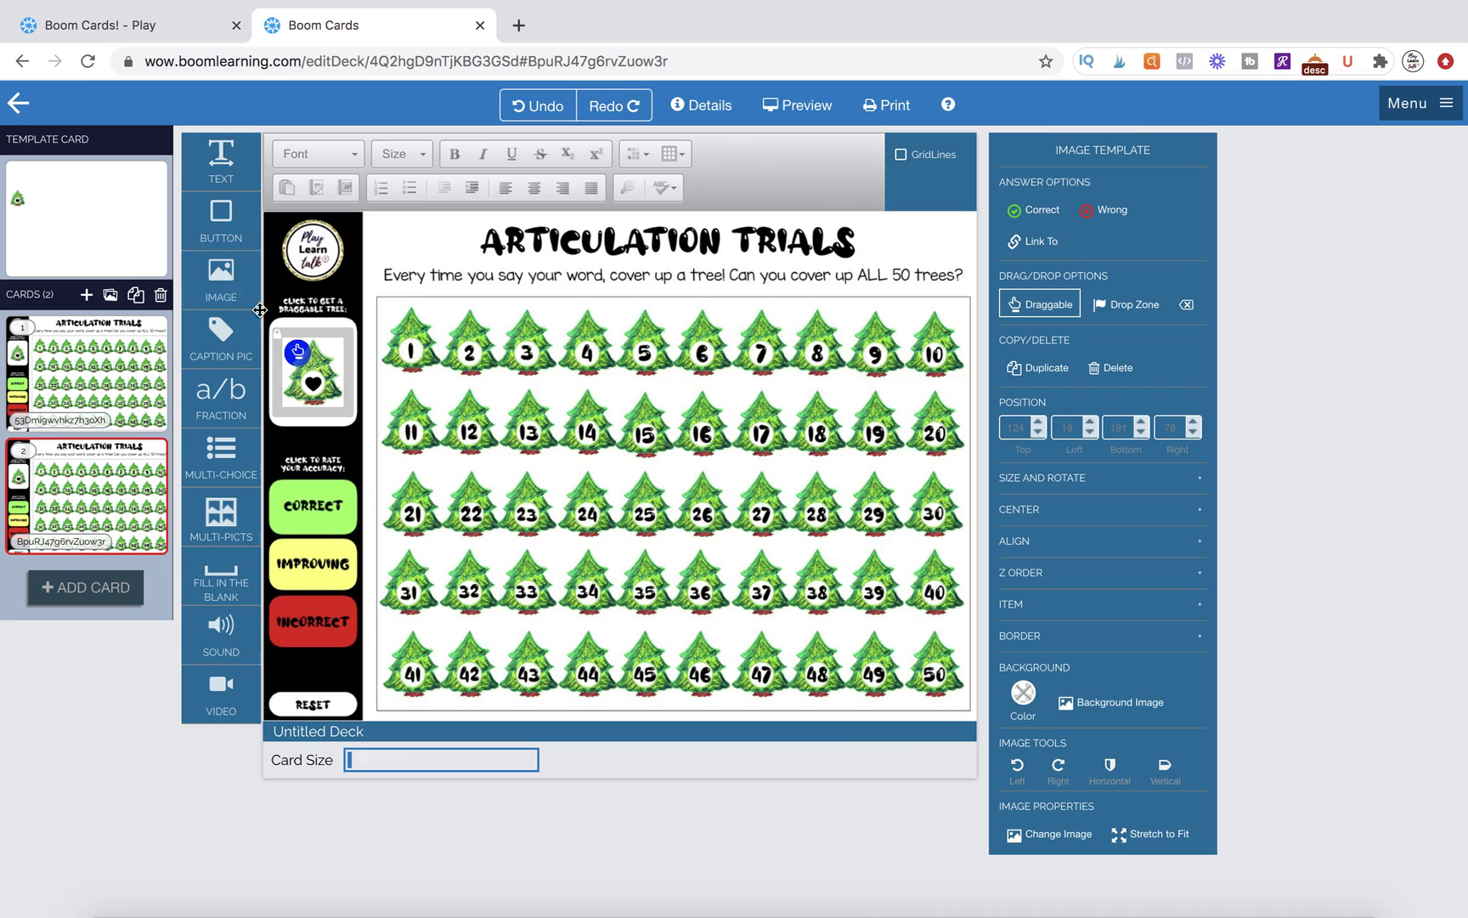
- Nudge the template card's tree, confirm it appears on cards 1 and 2, then open card 1
left_click(119, 247)
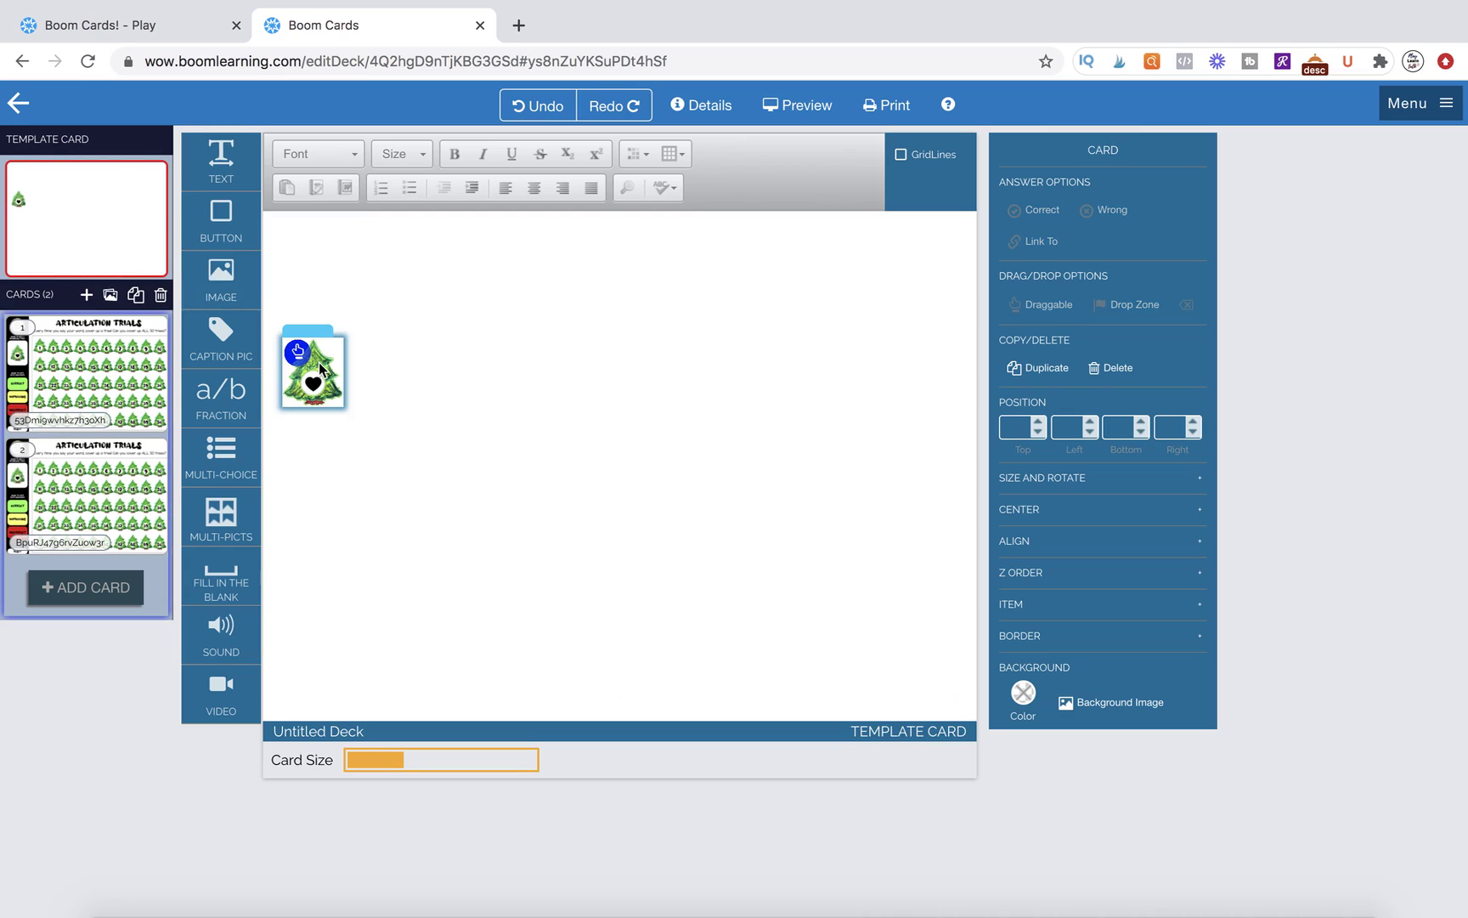
mouse_move(319, 337)
left_mouse_down()
mouse_move(478, 272)
mouse_move(459, 304)
mouse_move(378, 302)
mouse_move(309, 340)
left_mouse_up()
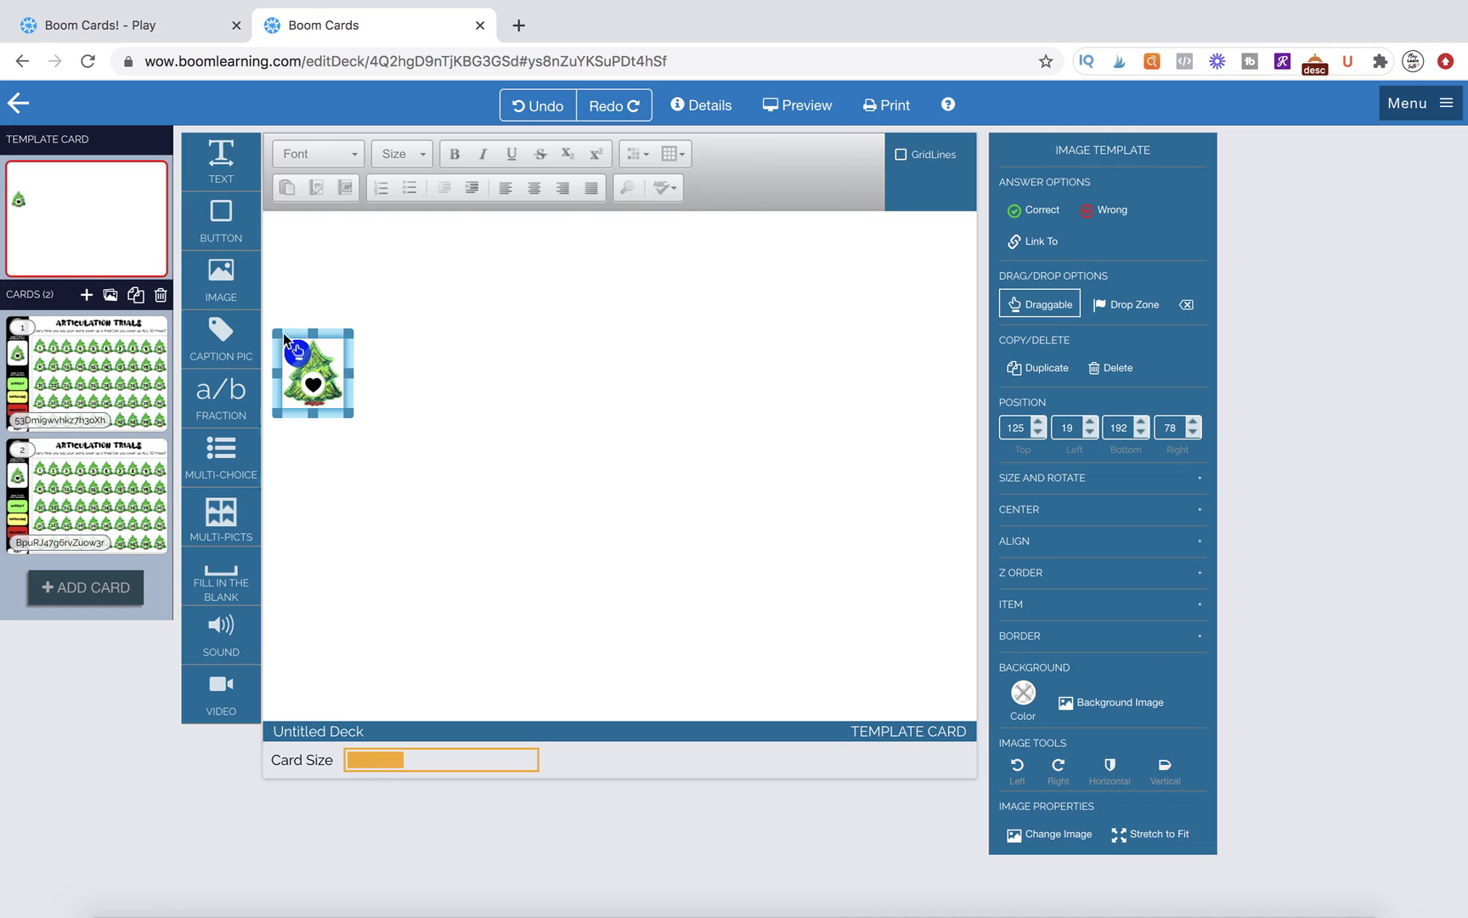
left_click(119, 408)
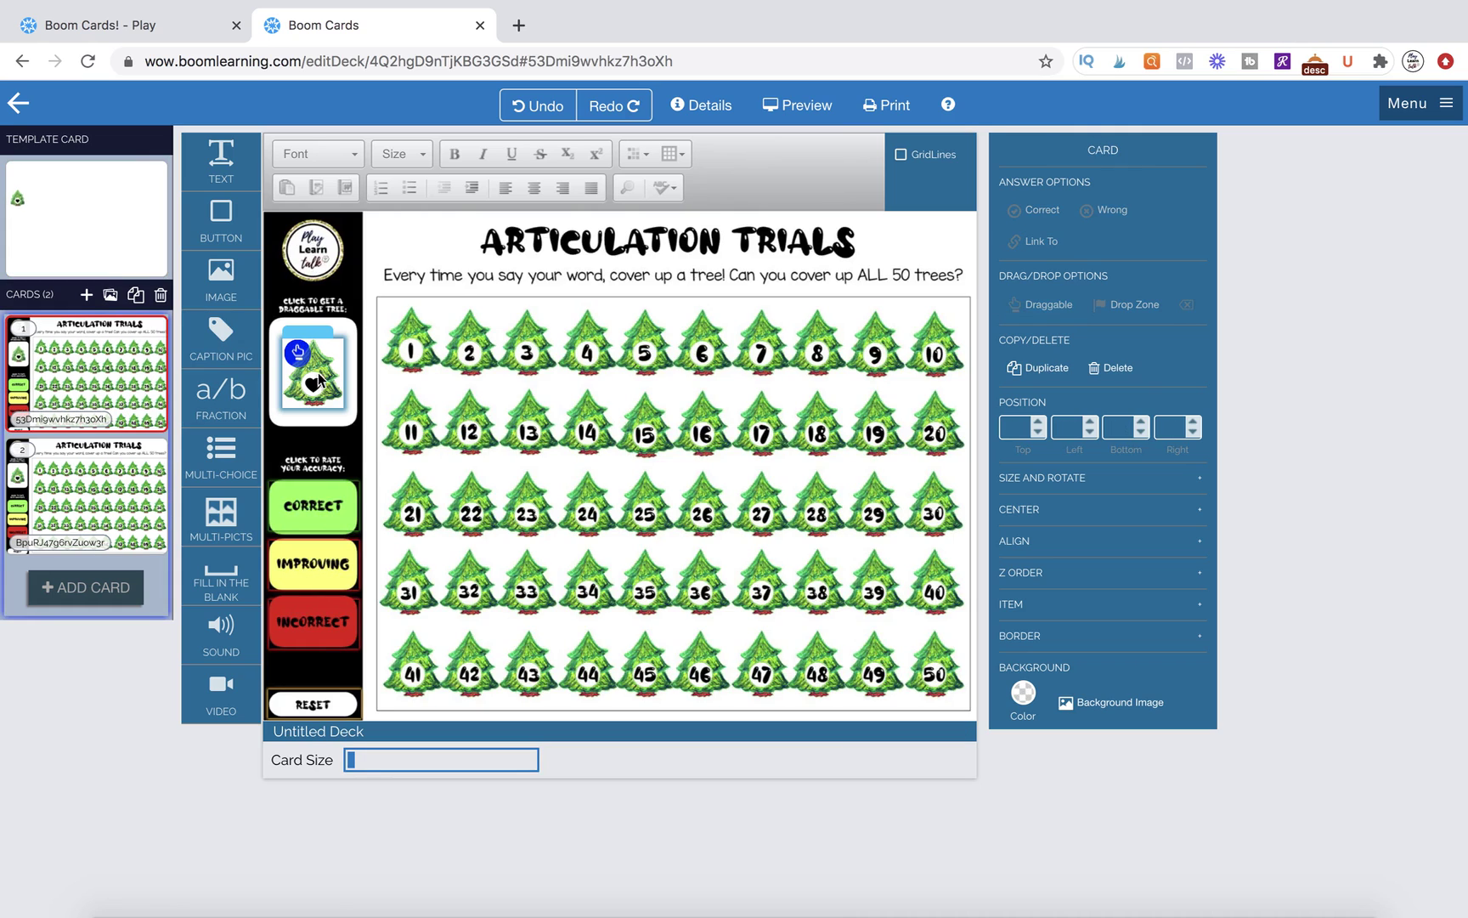
left_click(136, 493)
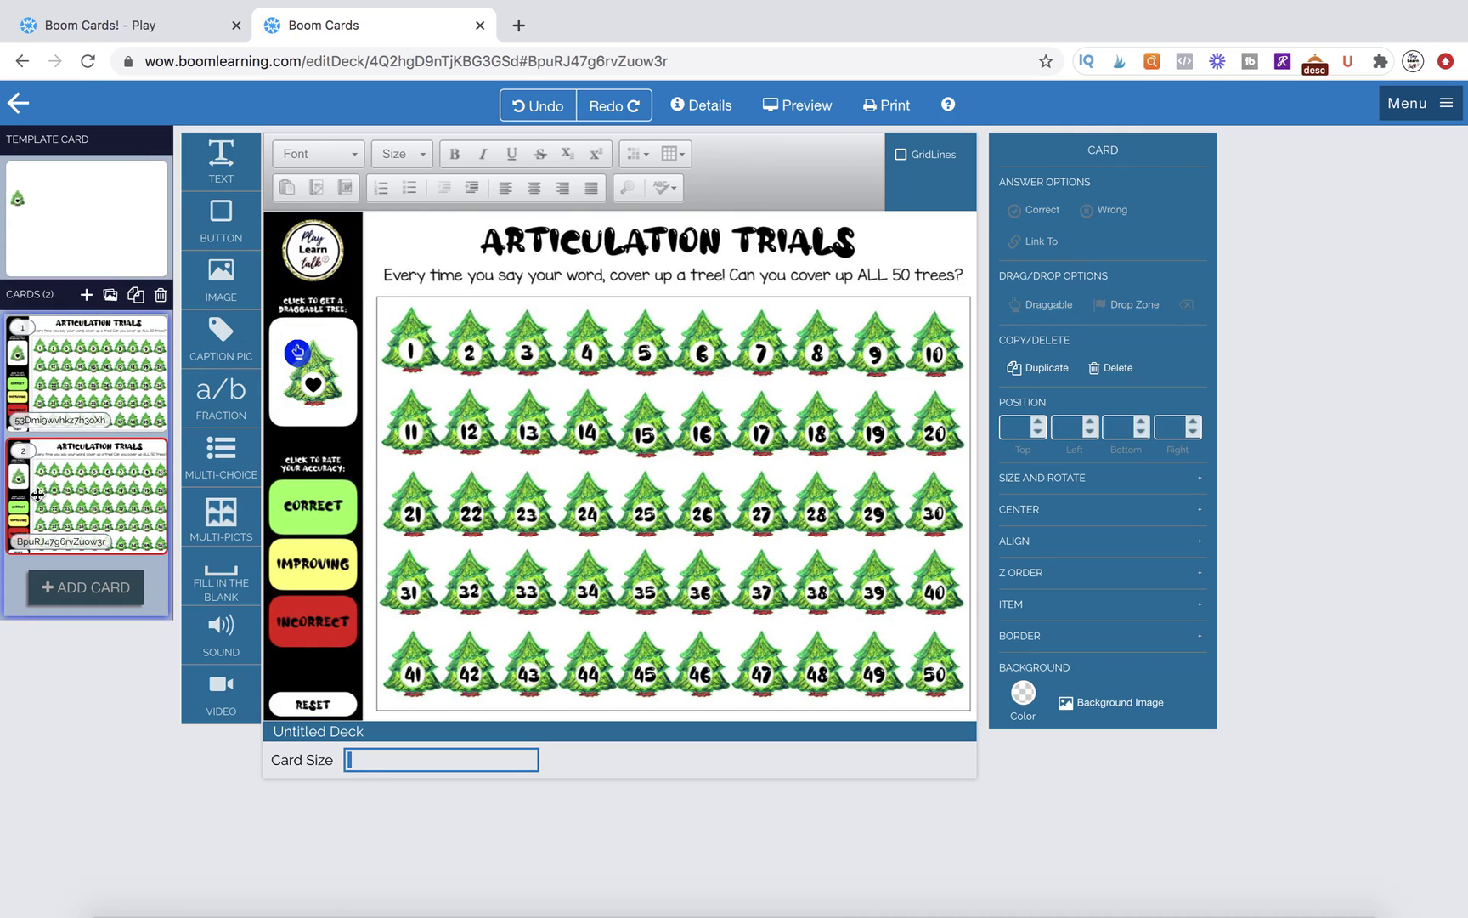
left_click(298, 374)
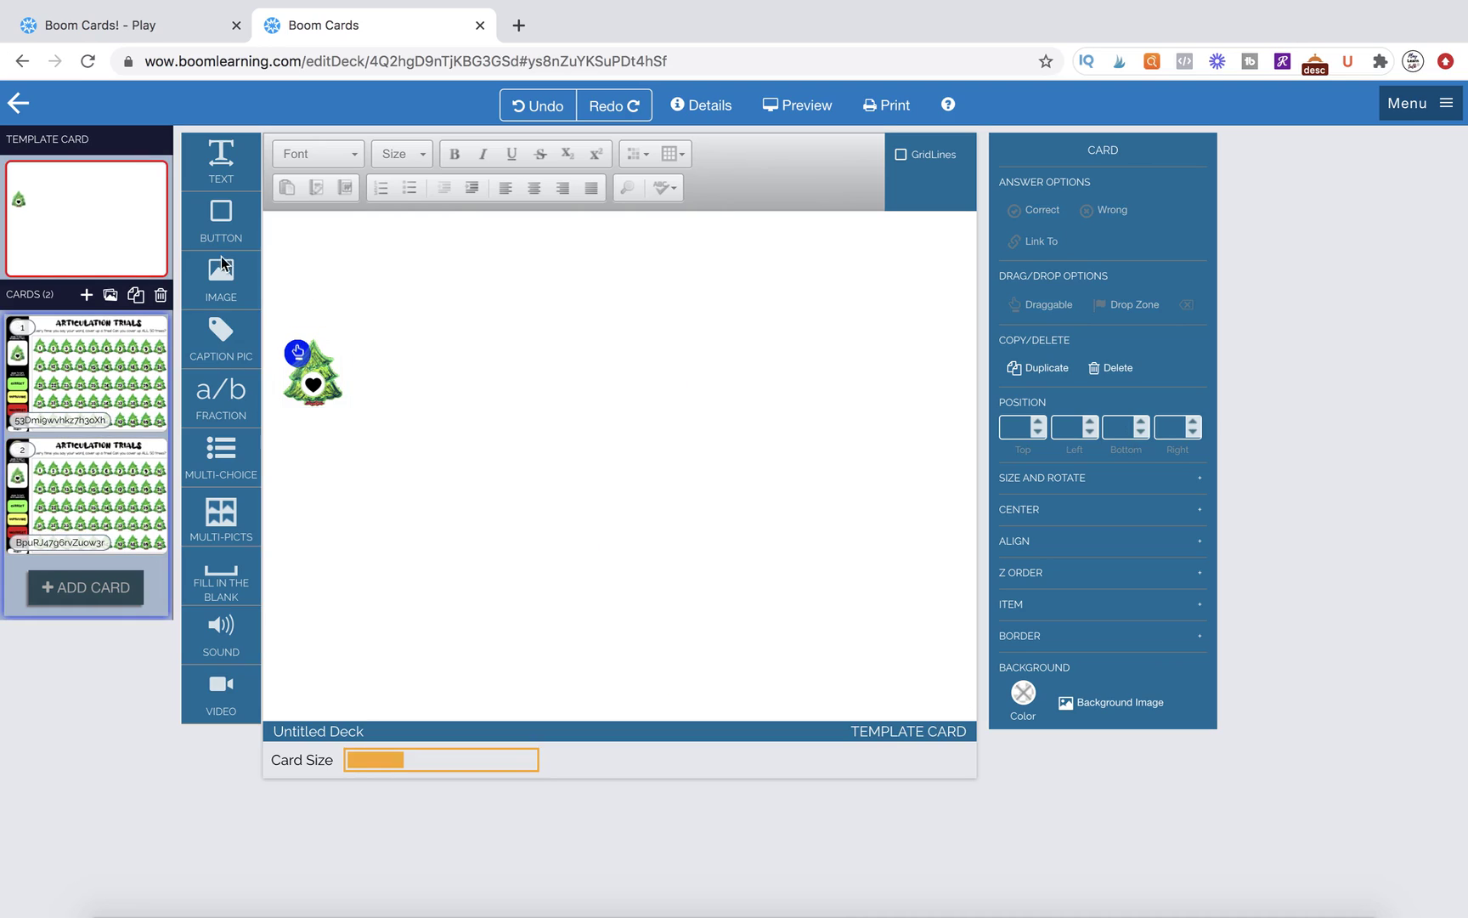
left_click(418, 347)
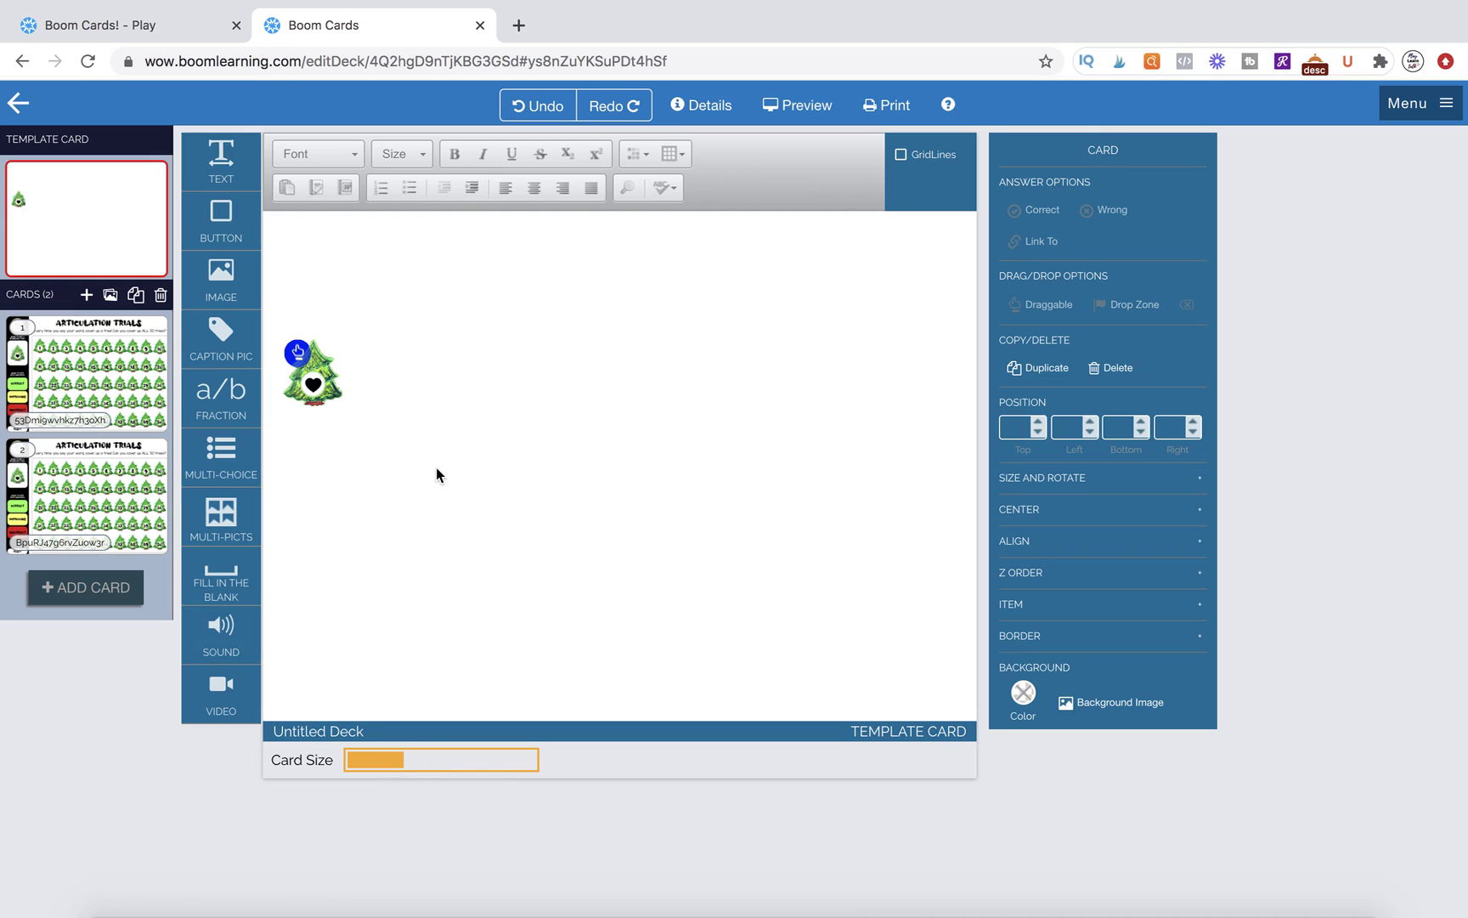
left_click(11, 363)
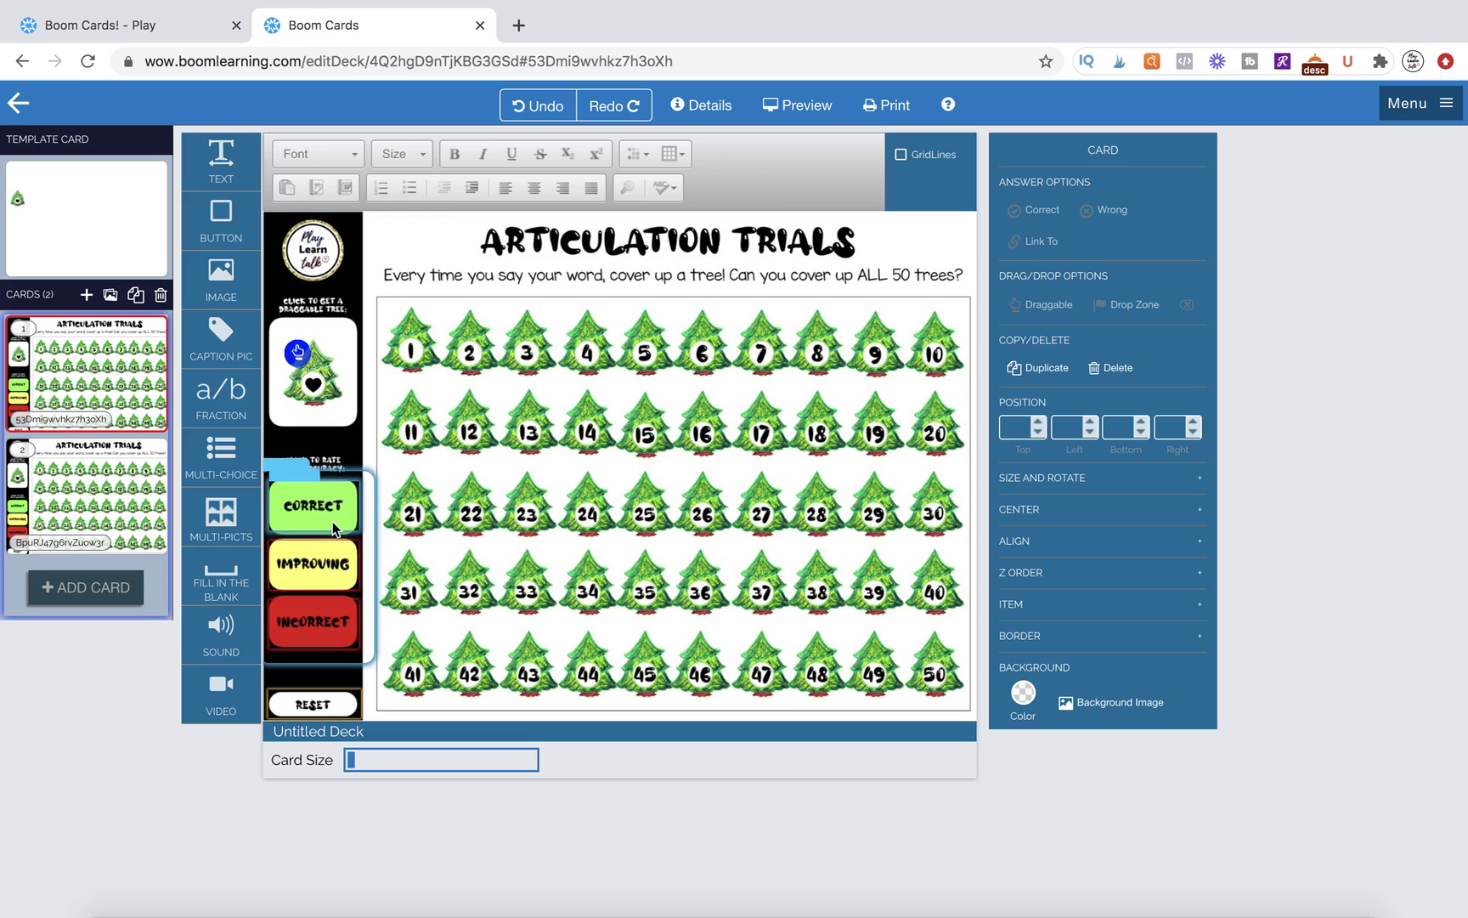
- Add an empty text box on card 2 and size it over the CORRECT button
left_click(94, 499)
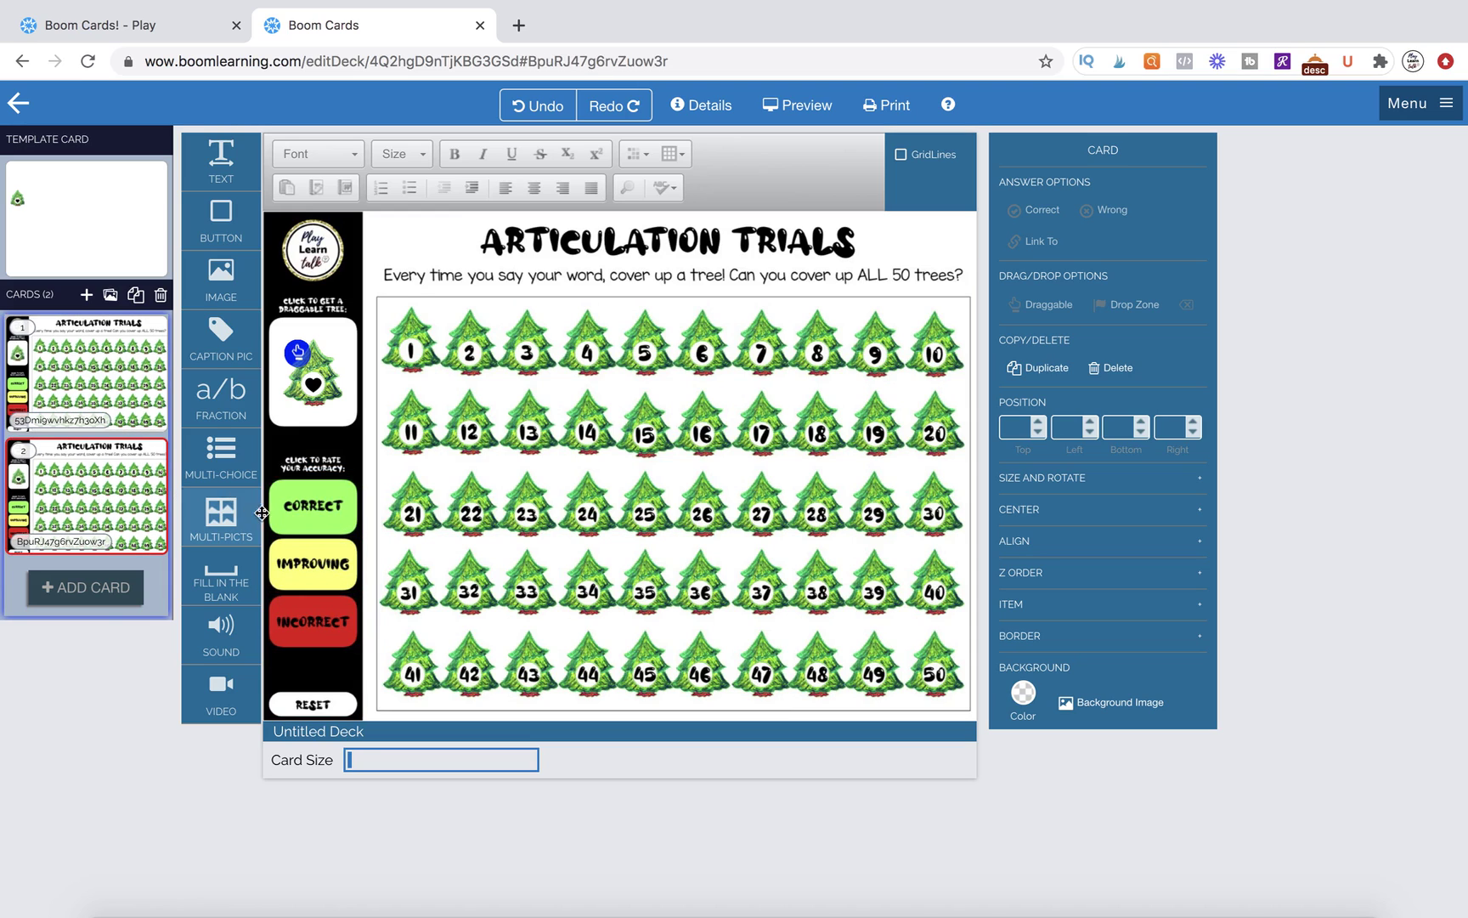
left_click_drag(218, 161, 486, 565)
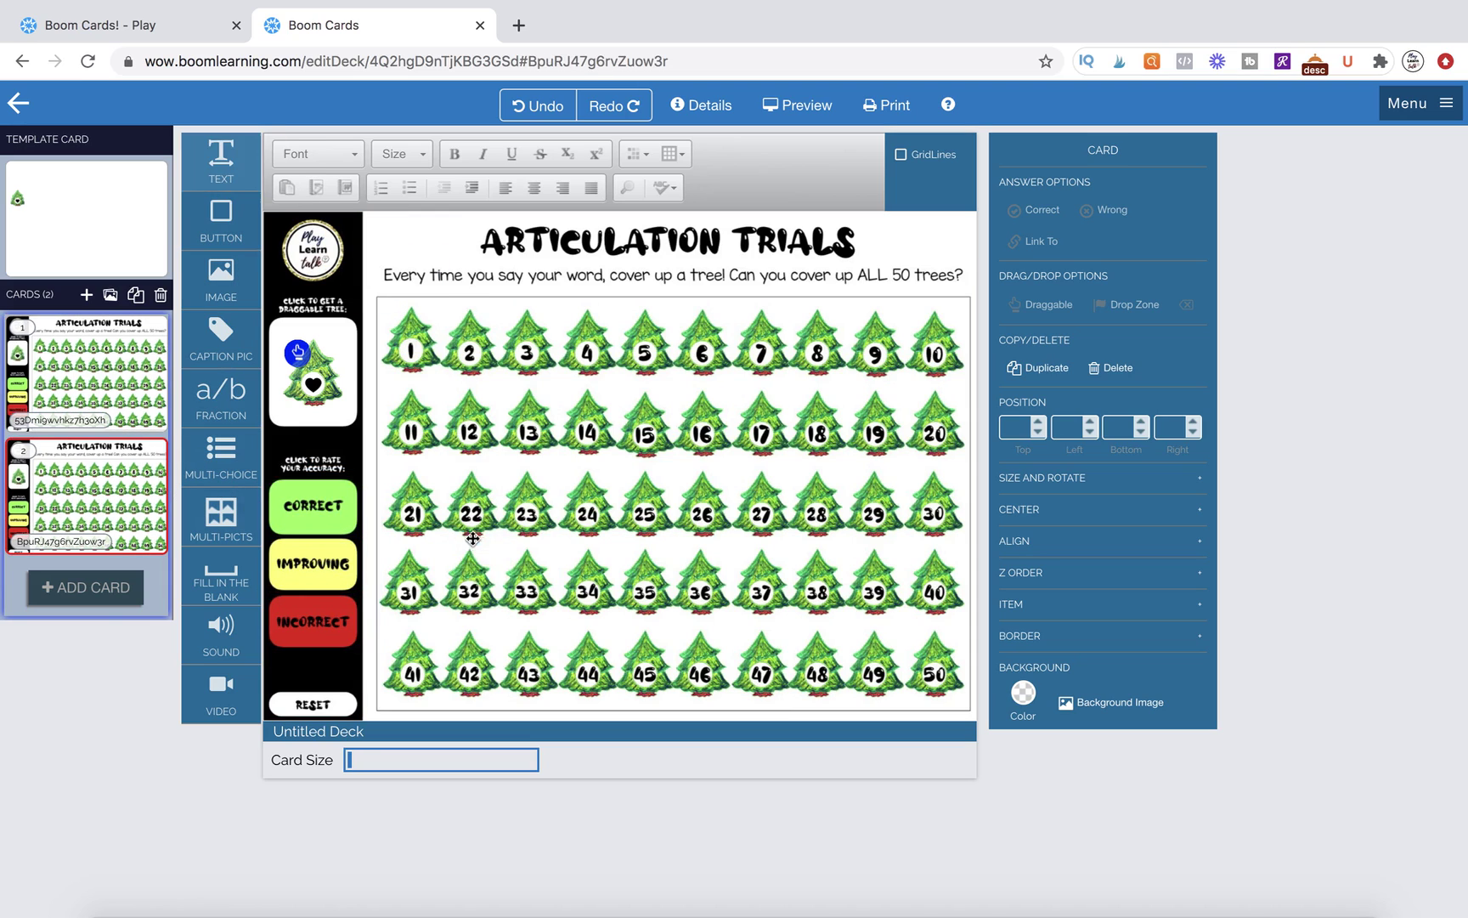
left_click(486, 565)
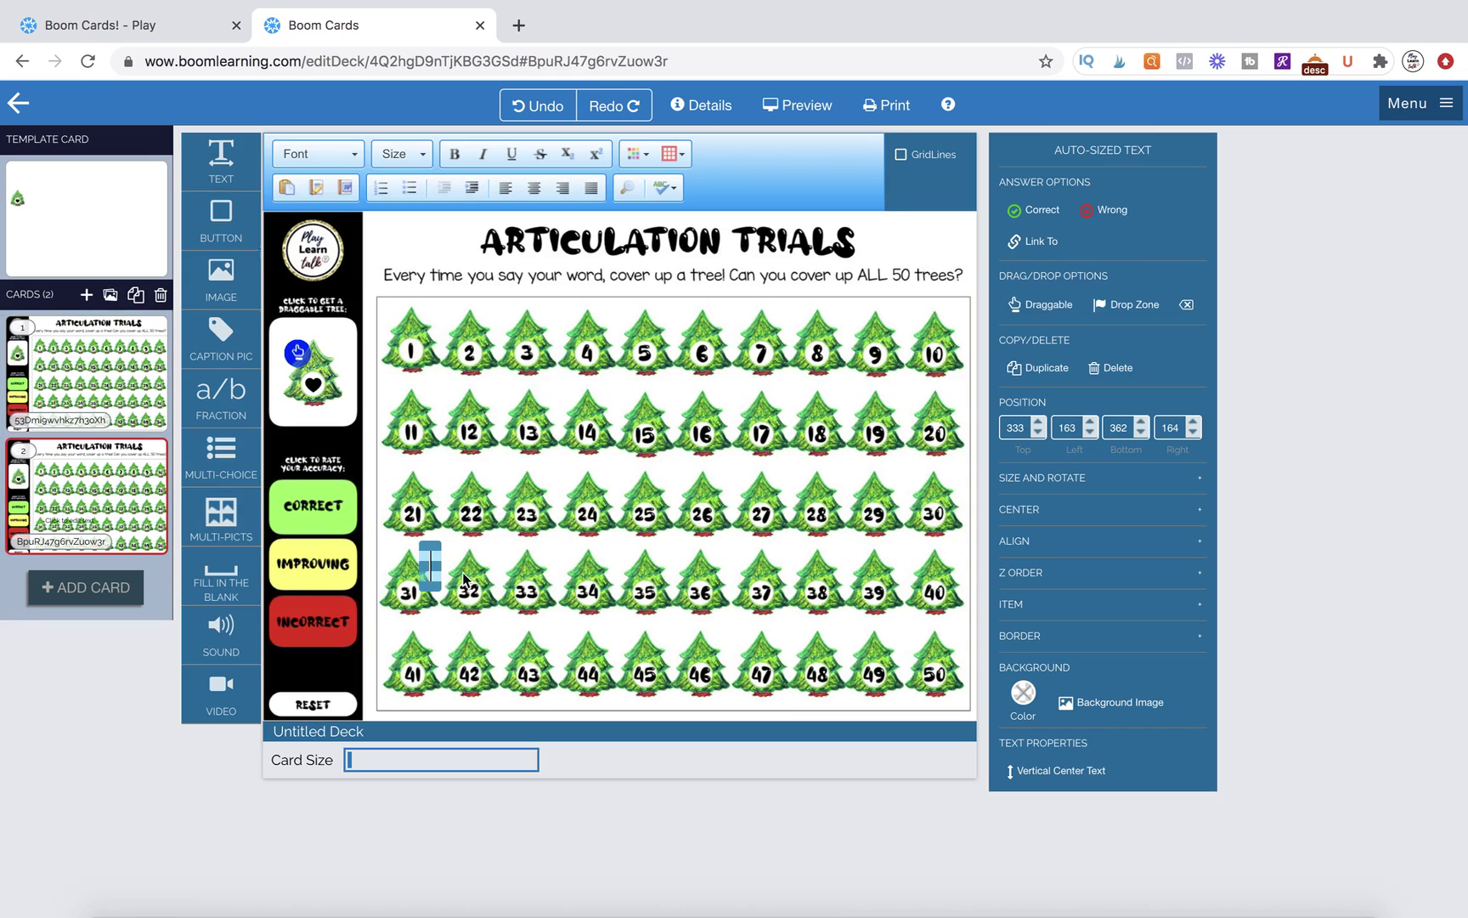
left_click_drag(529, 587, 547, 591)
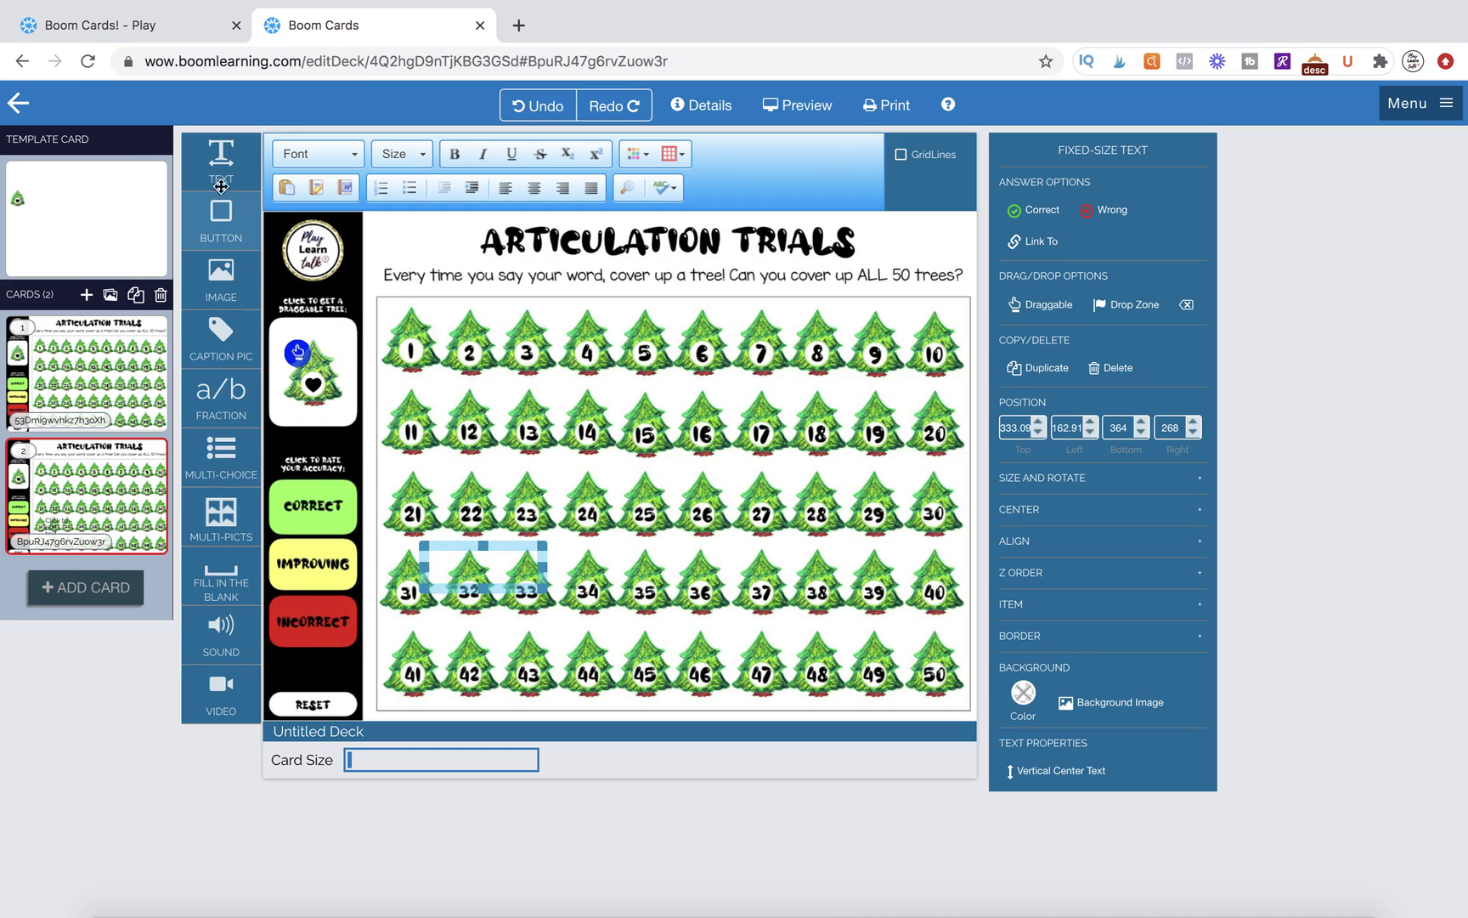
left_click_drag(502, 544, 348, 473)
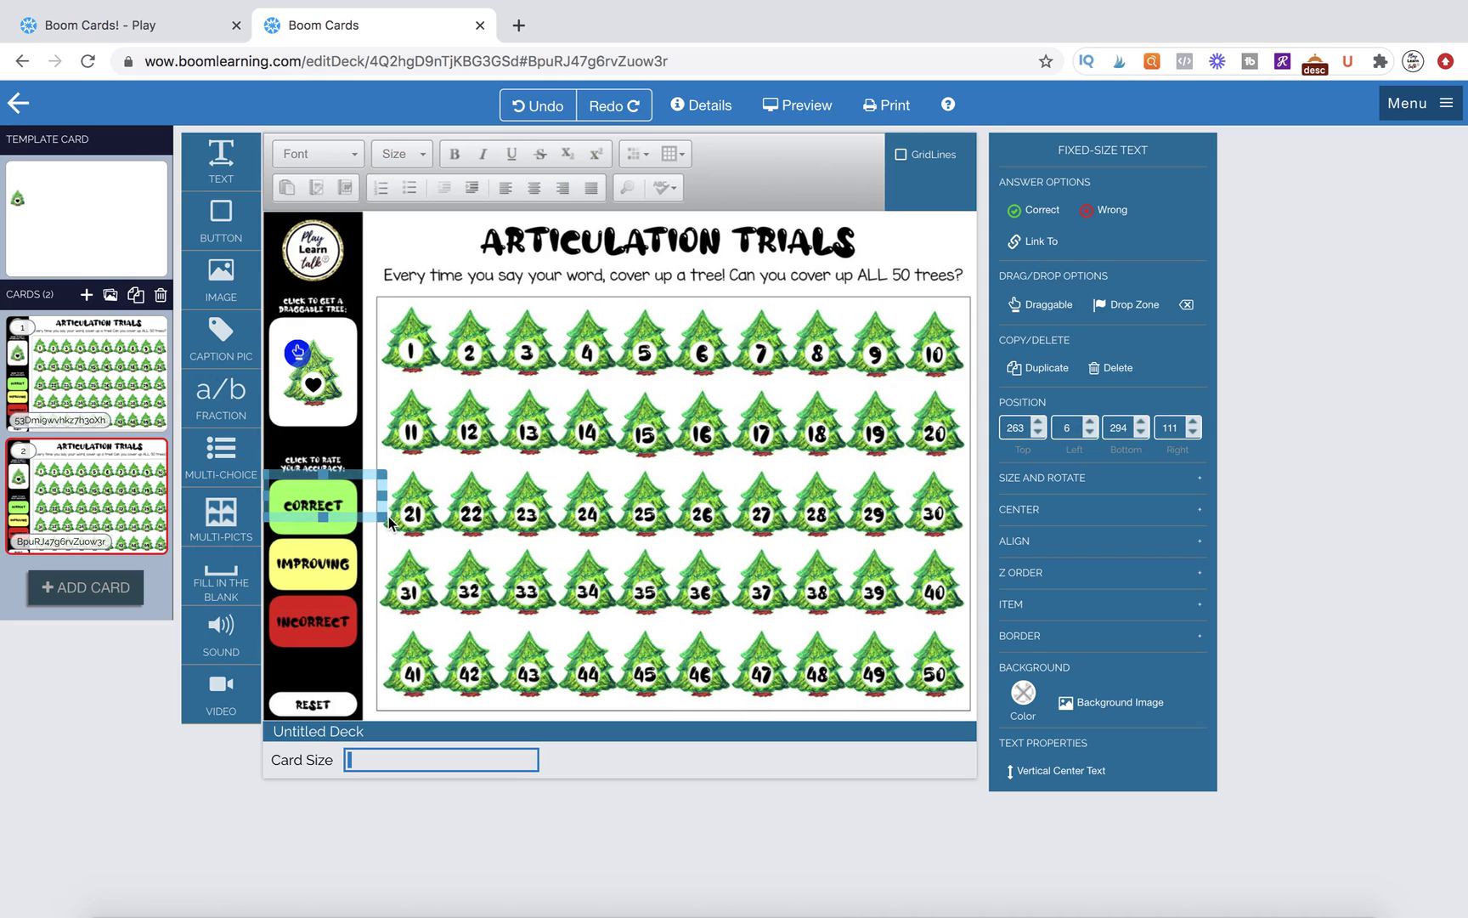
left_click(304, 493)
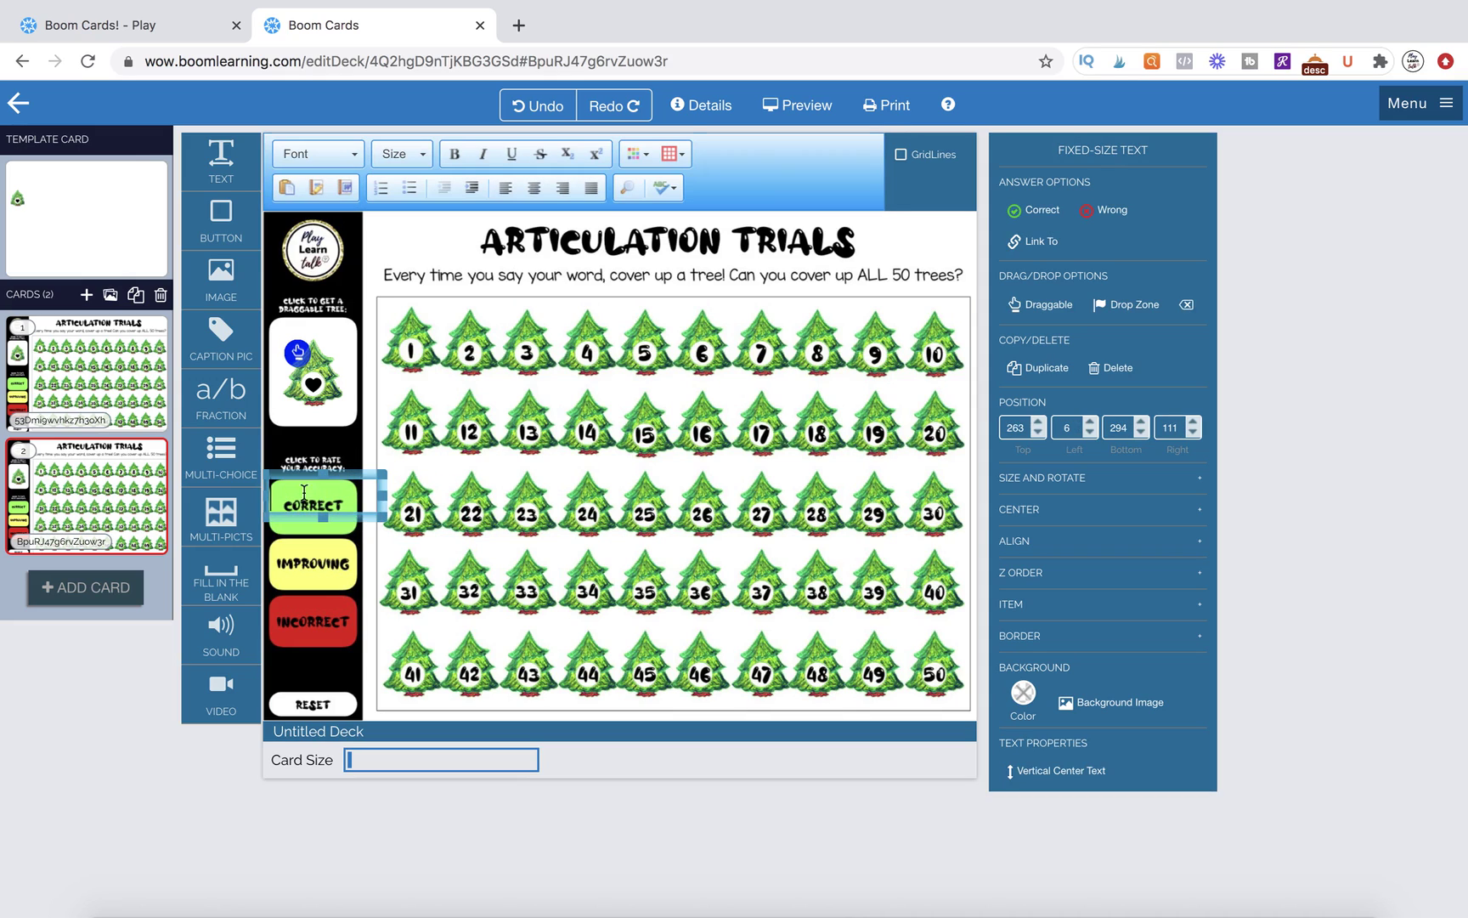
left_click_drag(384, 517, 364, 539)
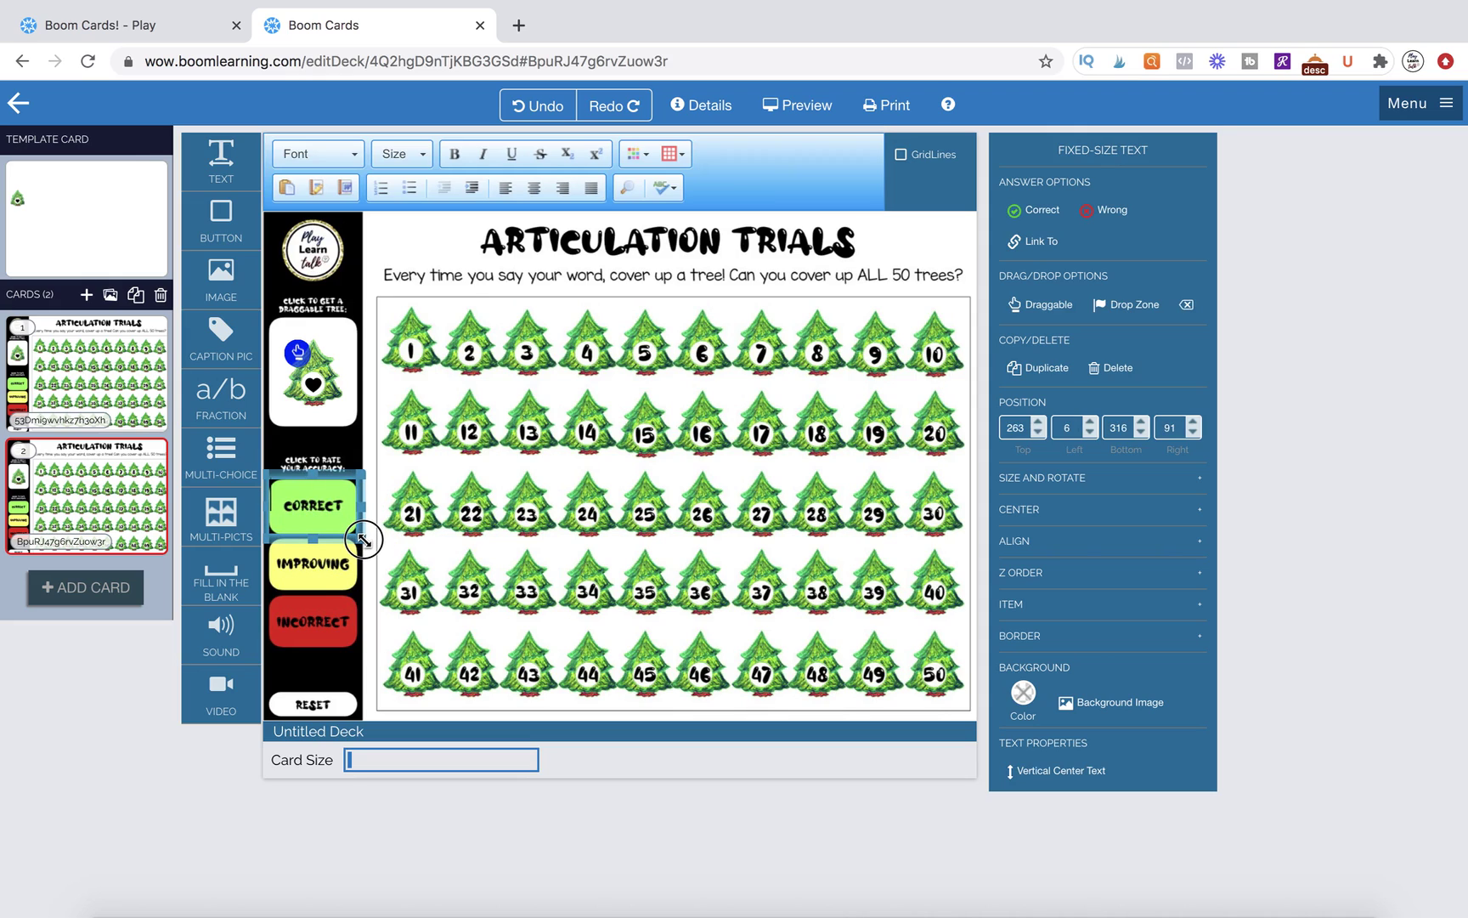
- Duplicate the box onto IMPROVING and INCORRECT and mark both as Wrong
key("super+d")
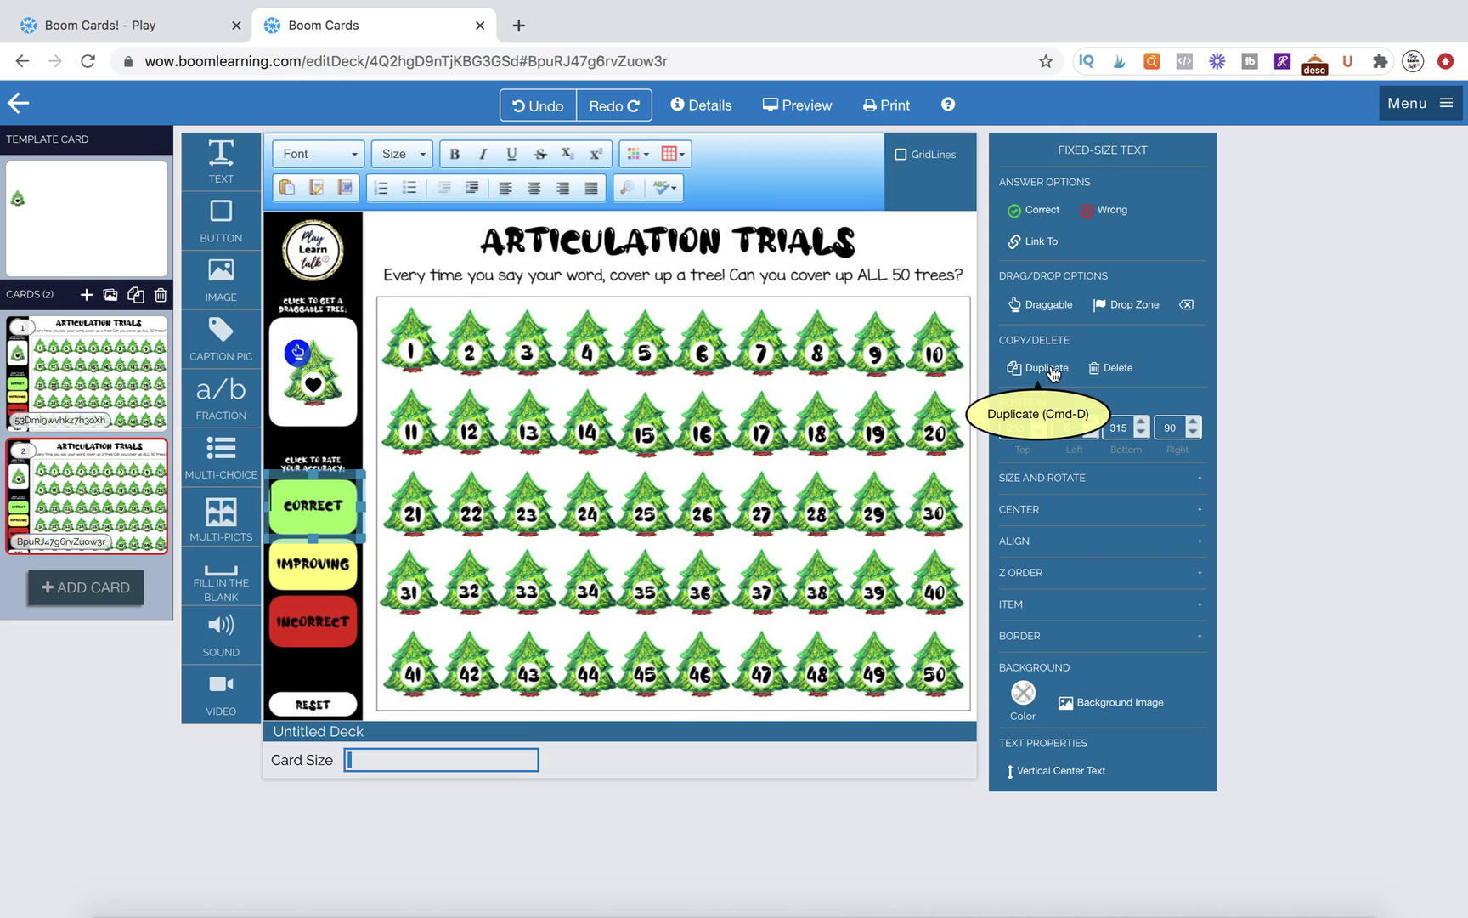
left_click_drag(350, 478, 329, 590)
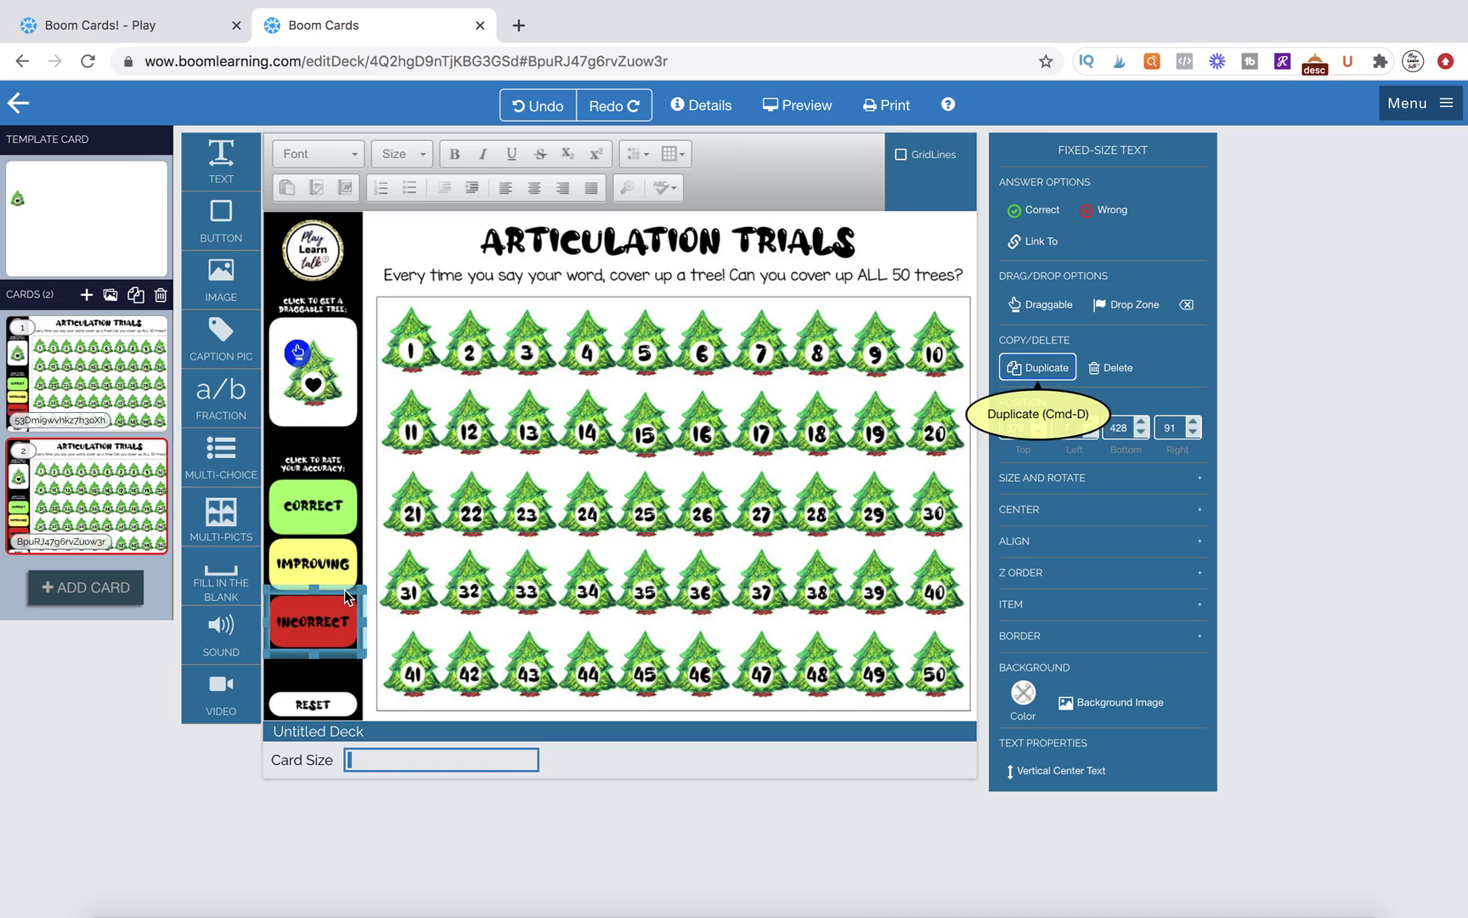
left_click(333, 574, "shift")
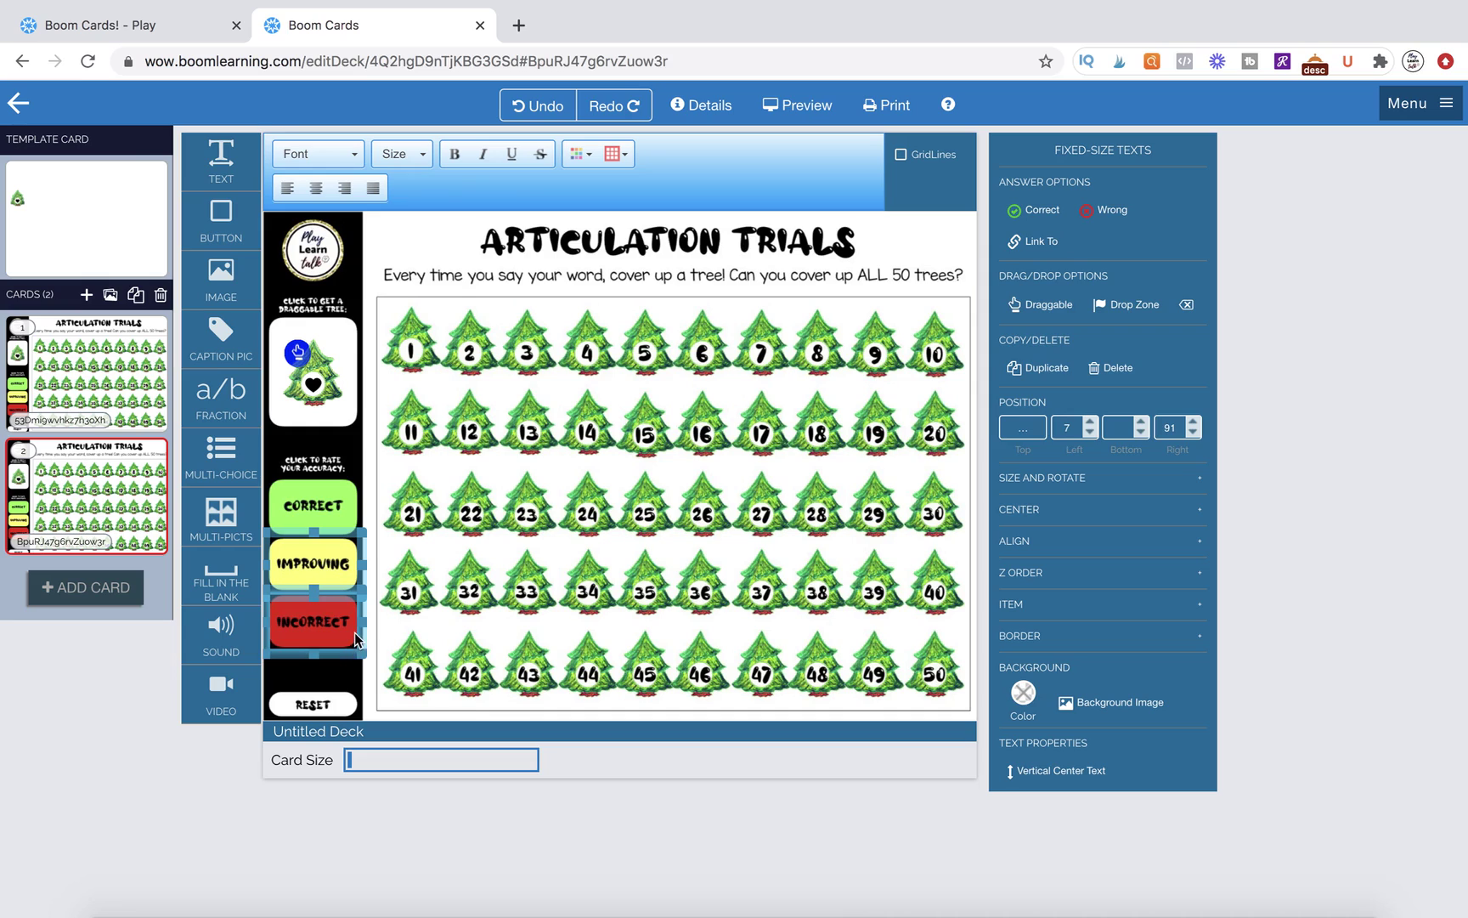
left_click(1104, 212)
left_click(451, 525)
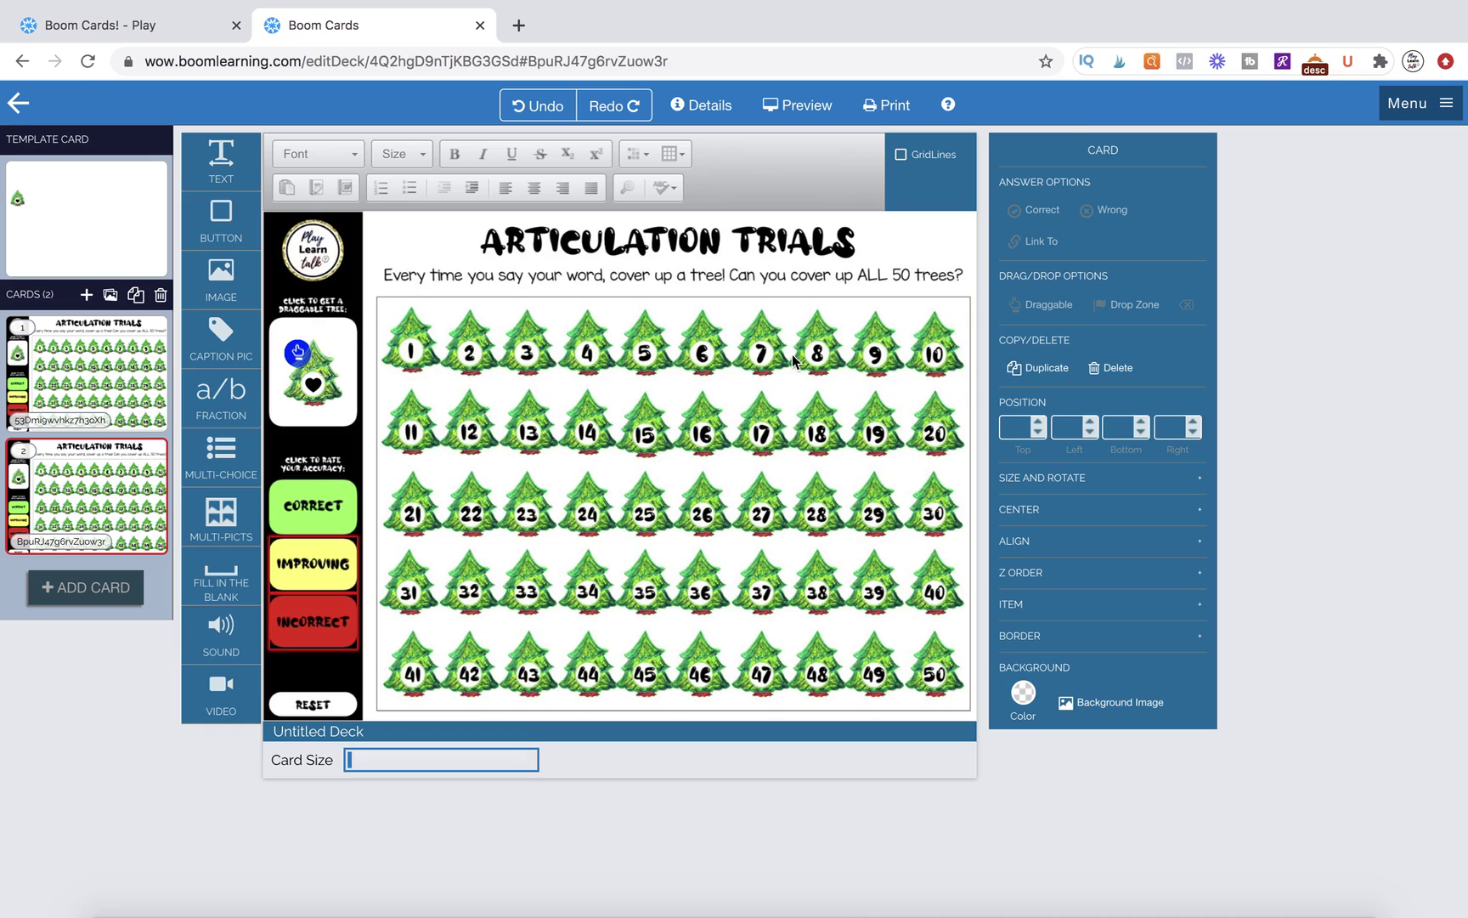
- Mark the invisible CORRECT box as a correct answer and clear its drag-and-drop settings
left_click(314, 508)
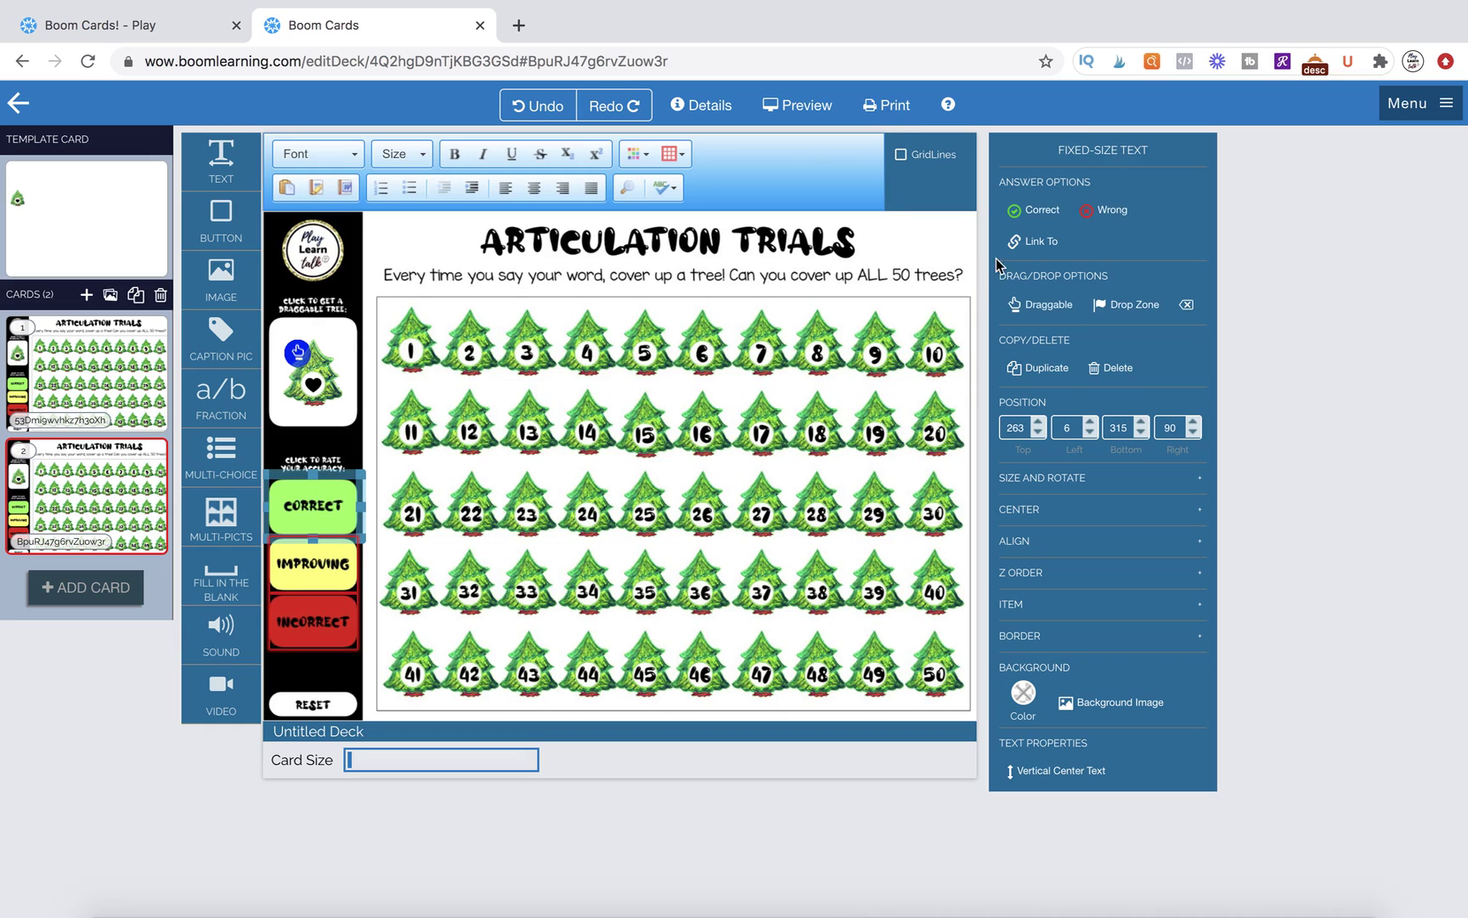
left_click(1013, 211)
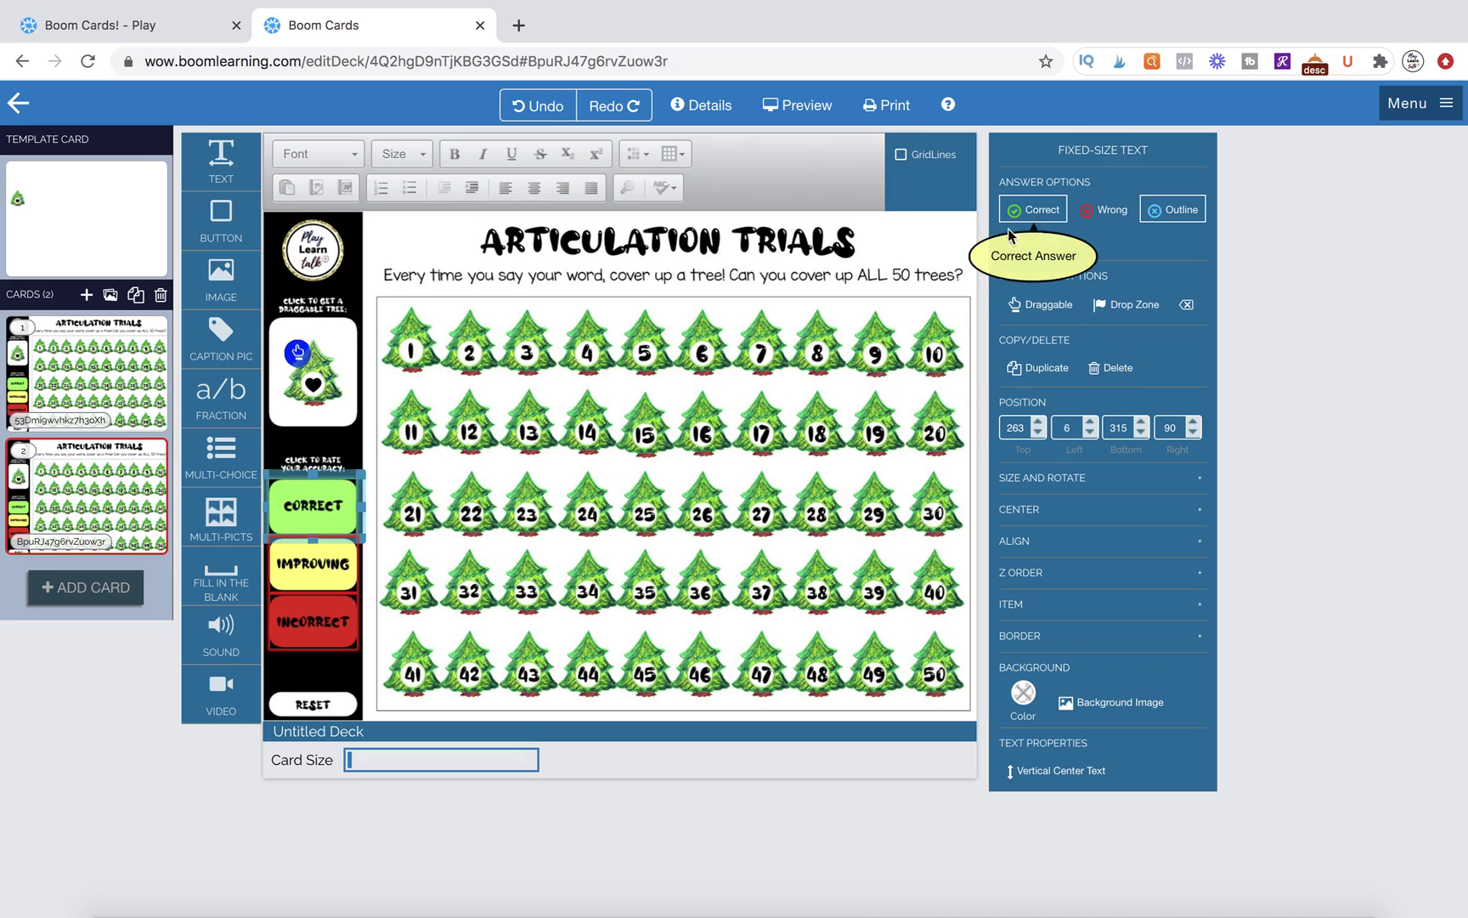
left_click(603, 486)
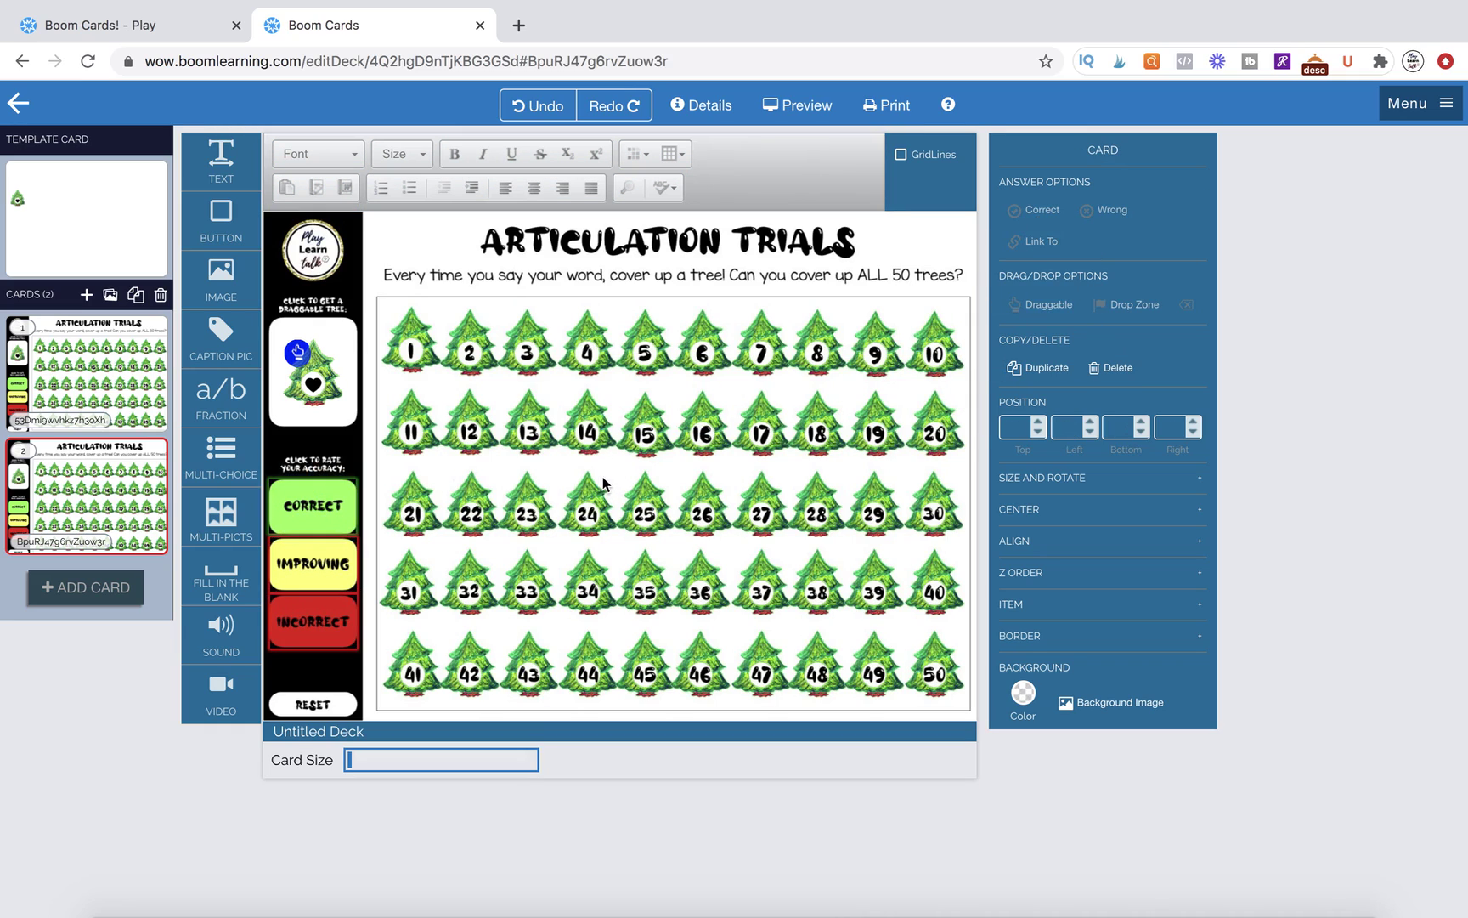
left_click(335, 496)
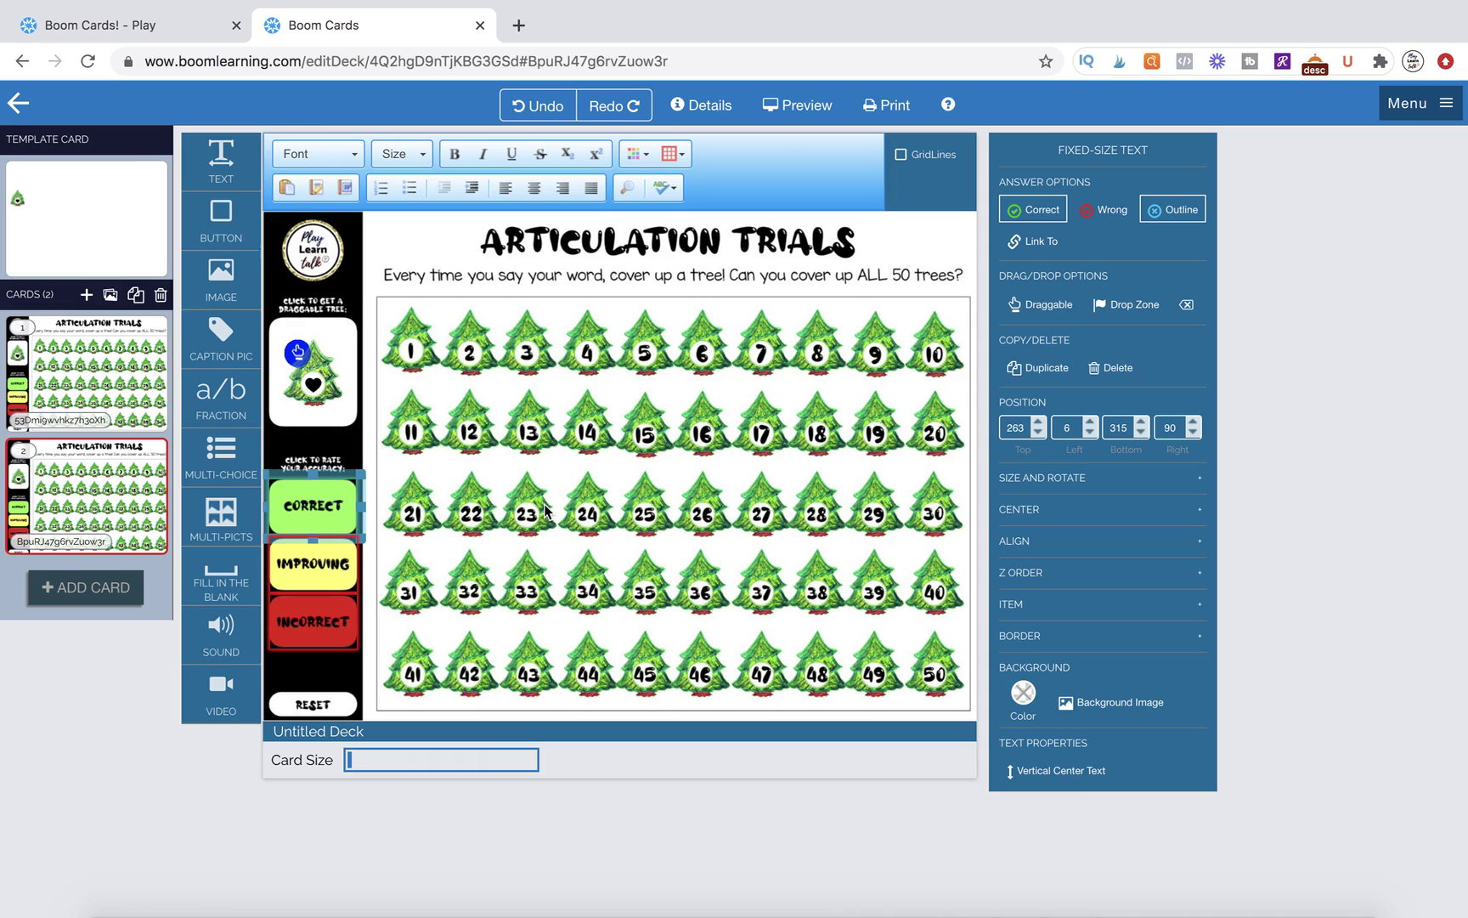
left_click(619, 453)
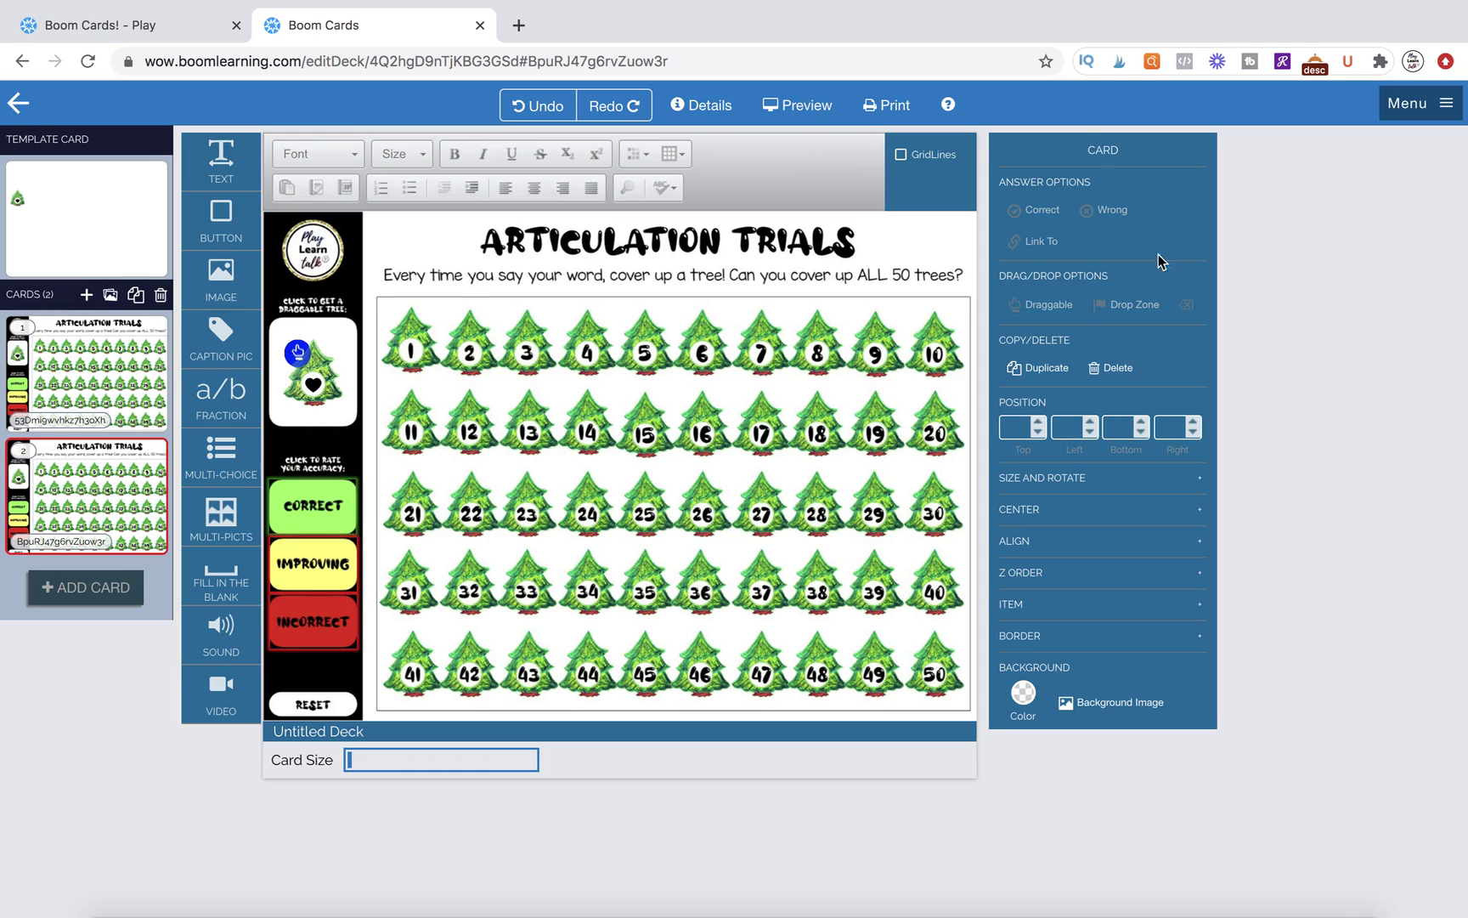
left_click(301, 525)
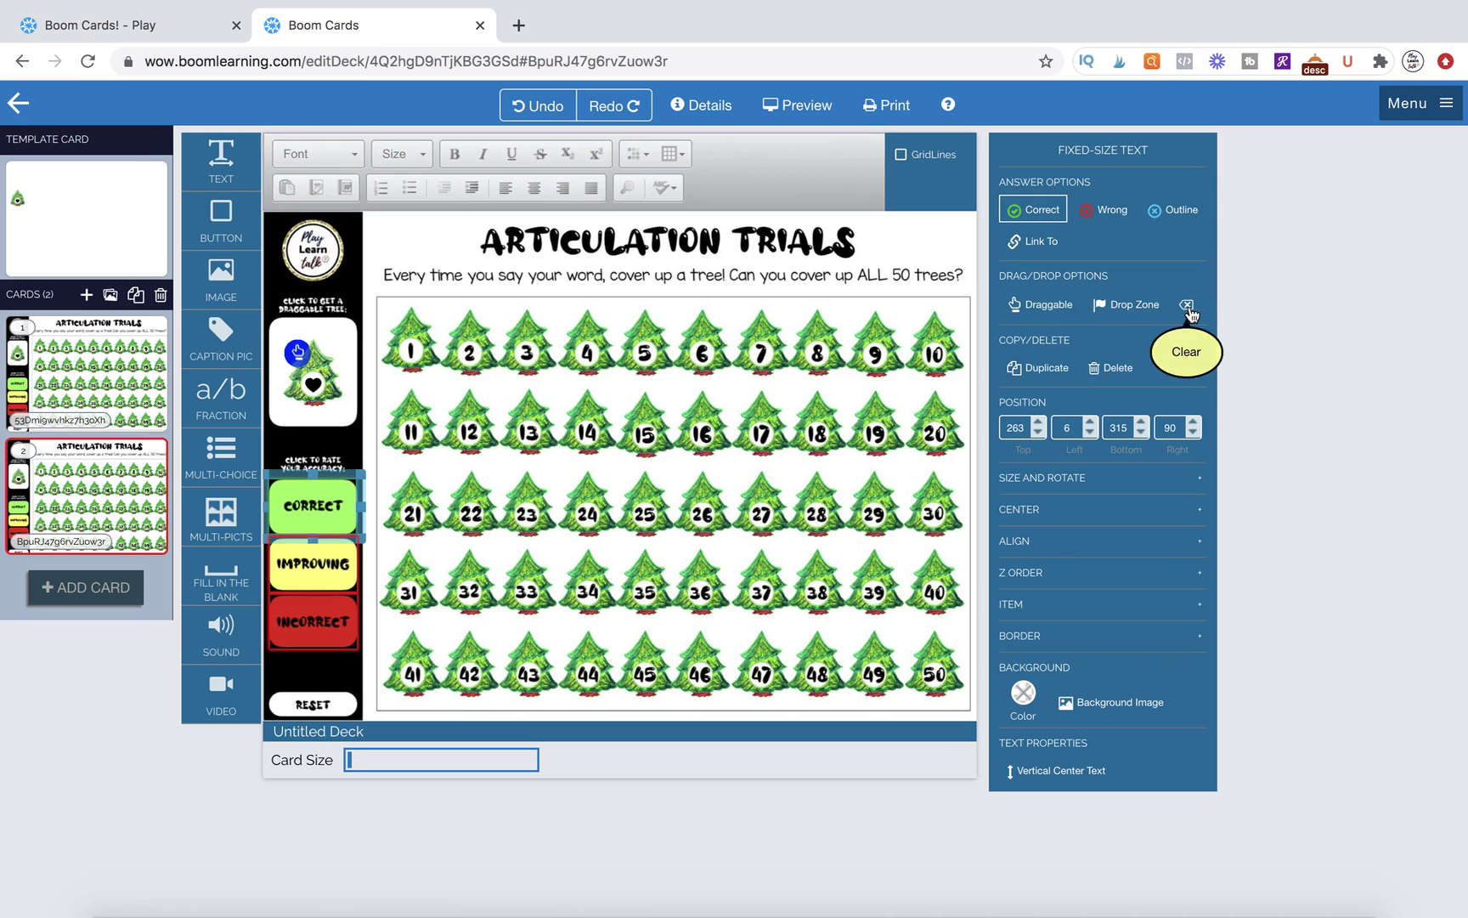
left_click(646, 425)
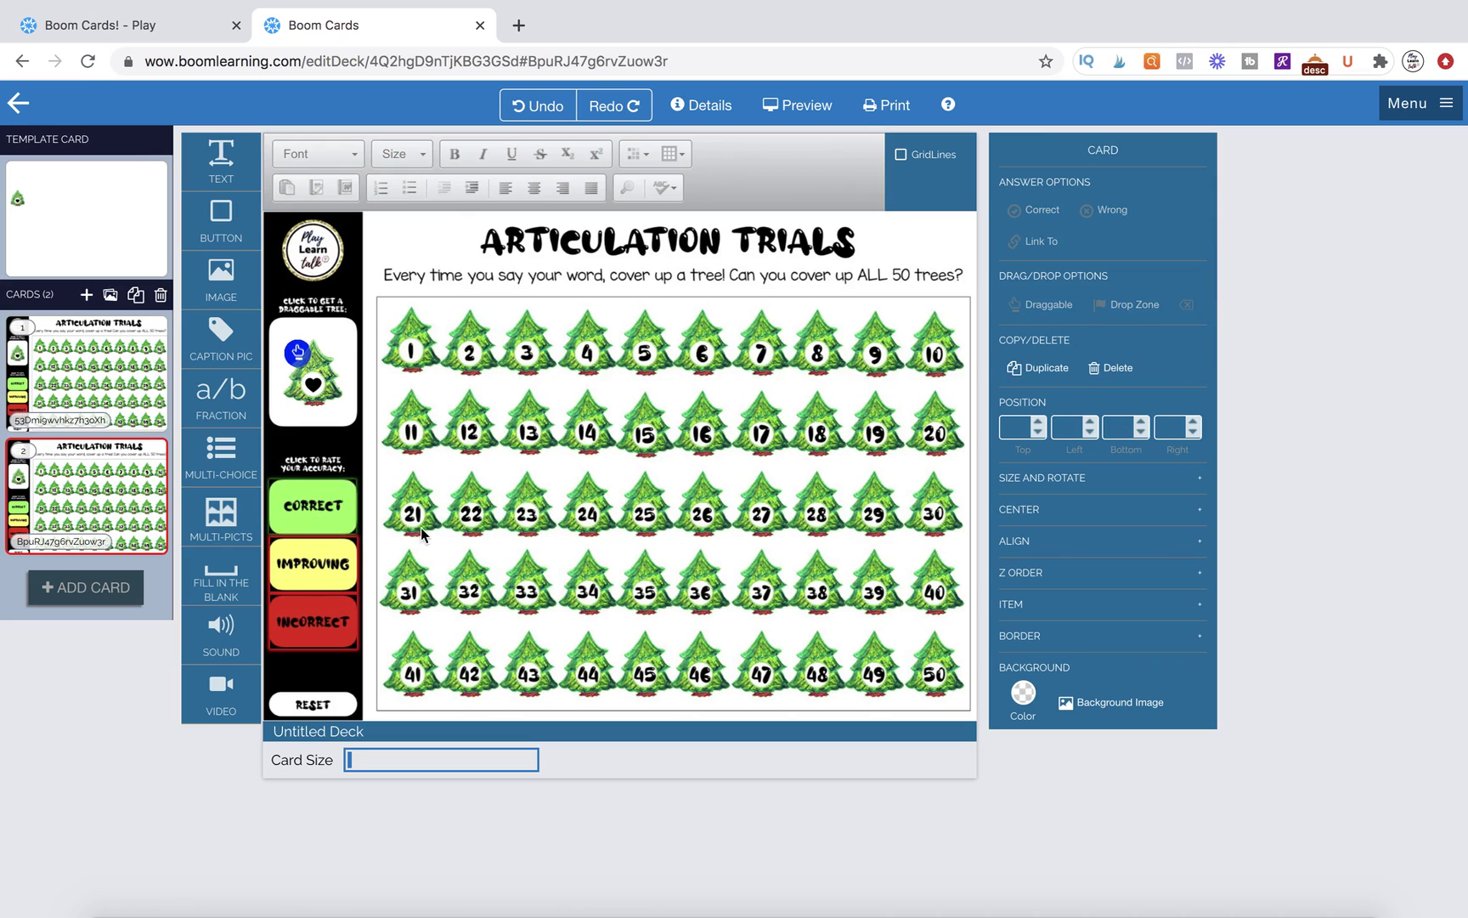
left_click(356, 506)
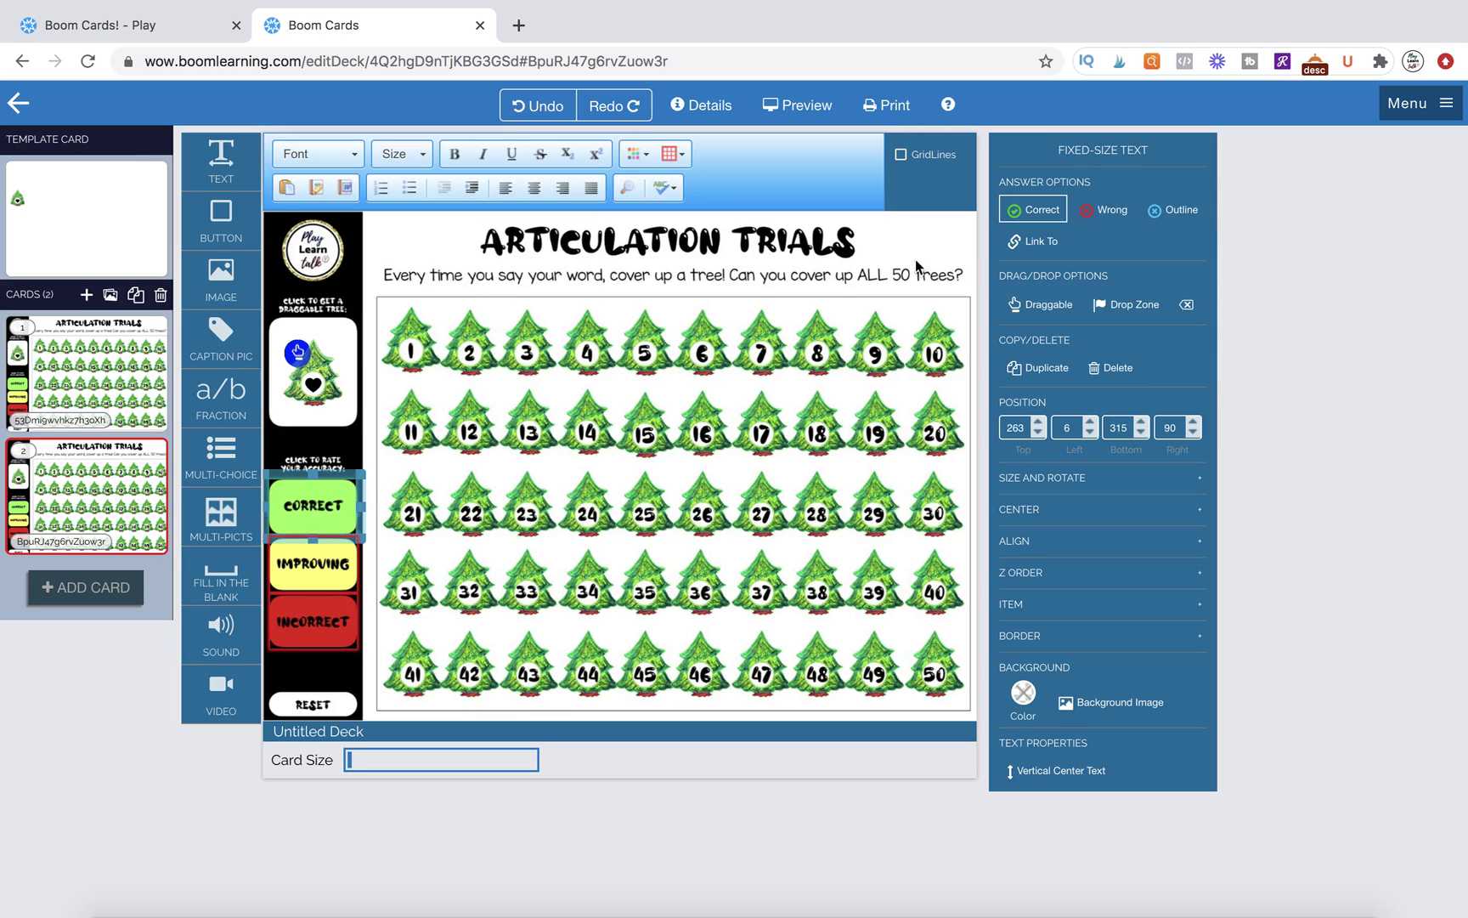
left_click(1187, 306)
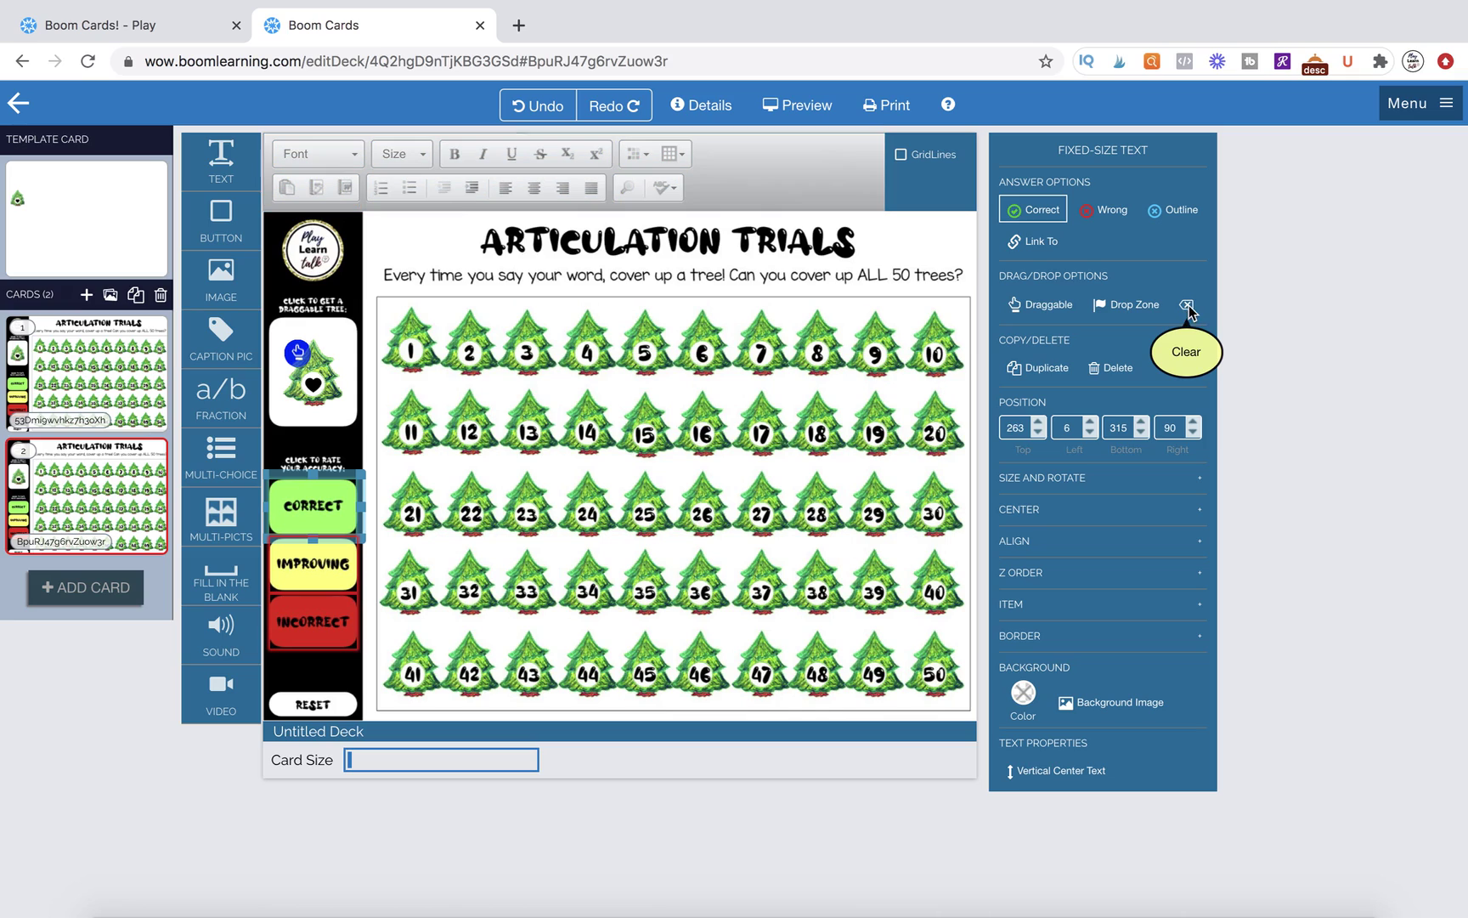
left_click(759, 397)
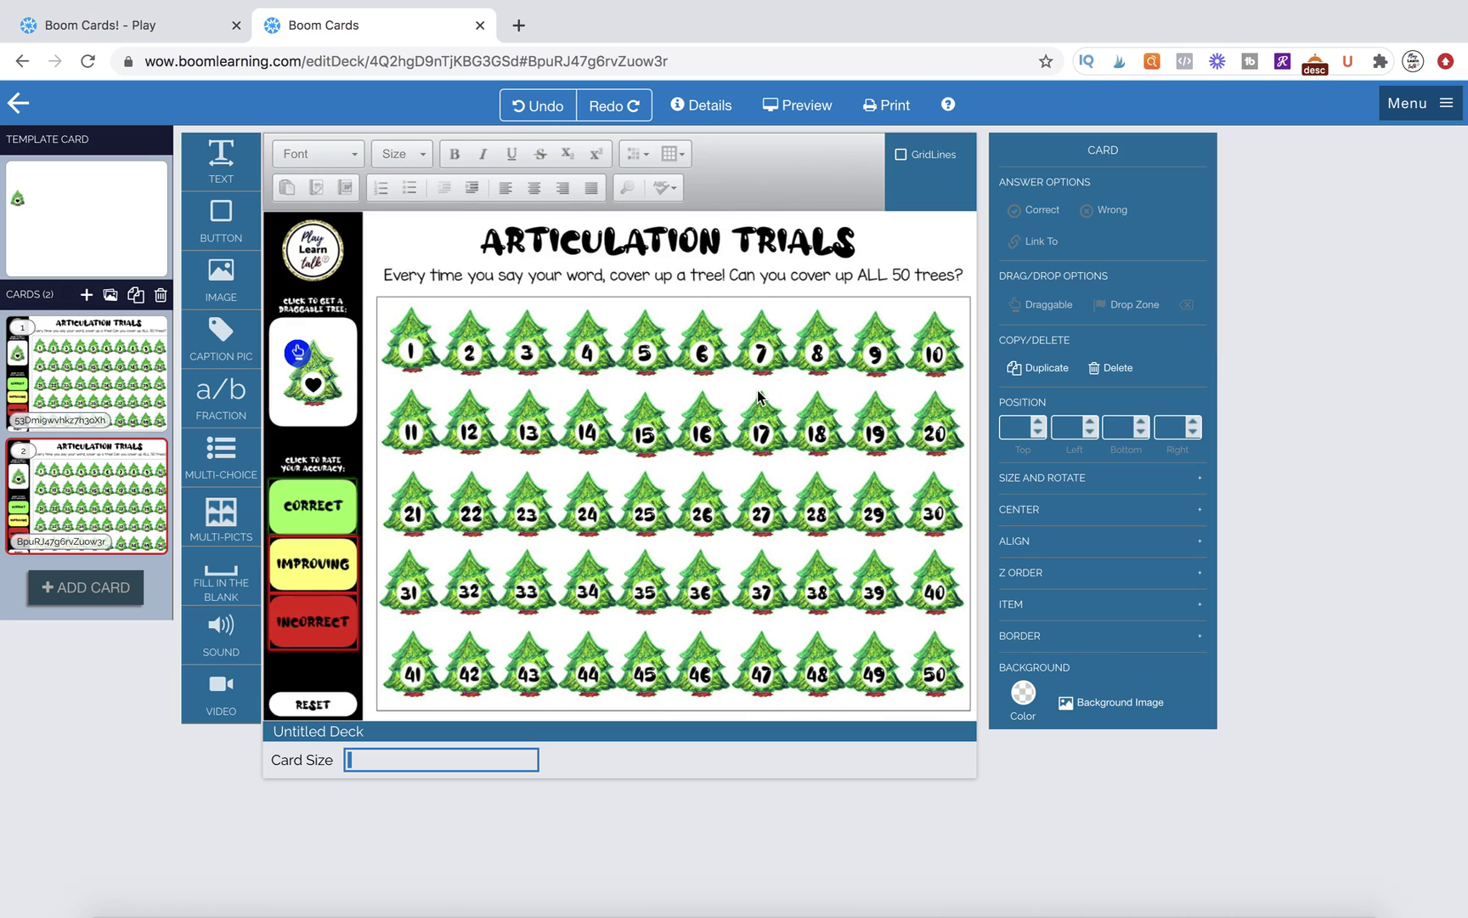
left_click(277, 488)
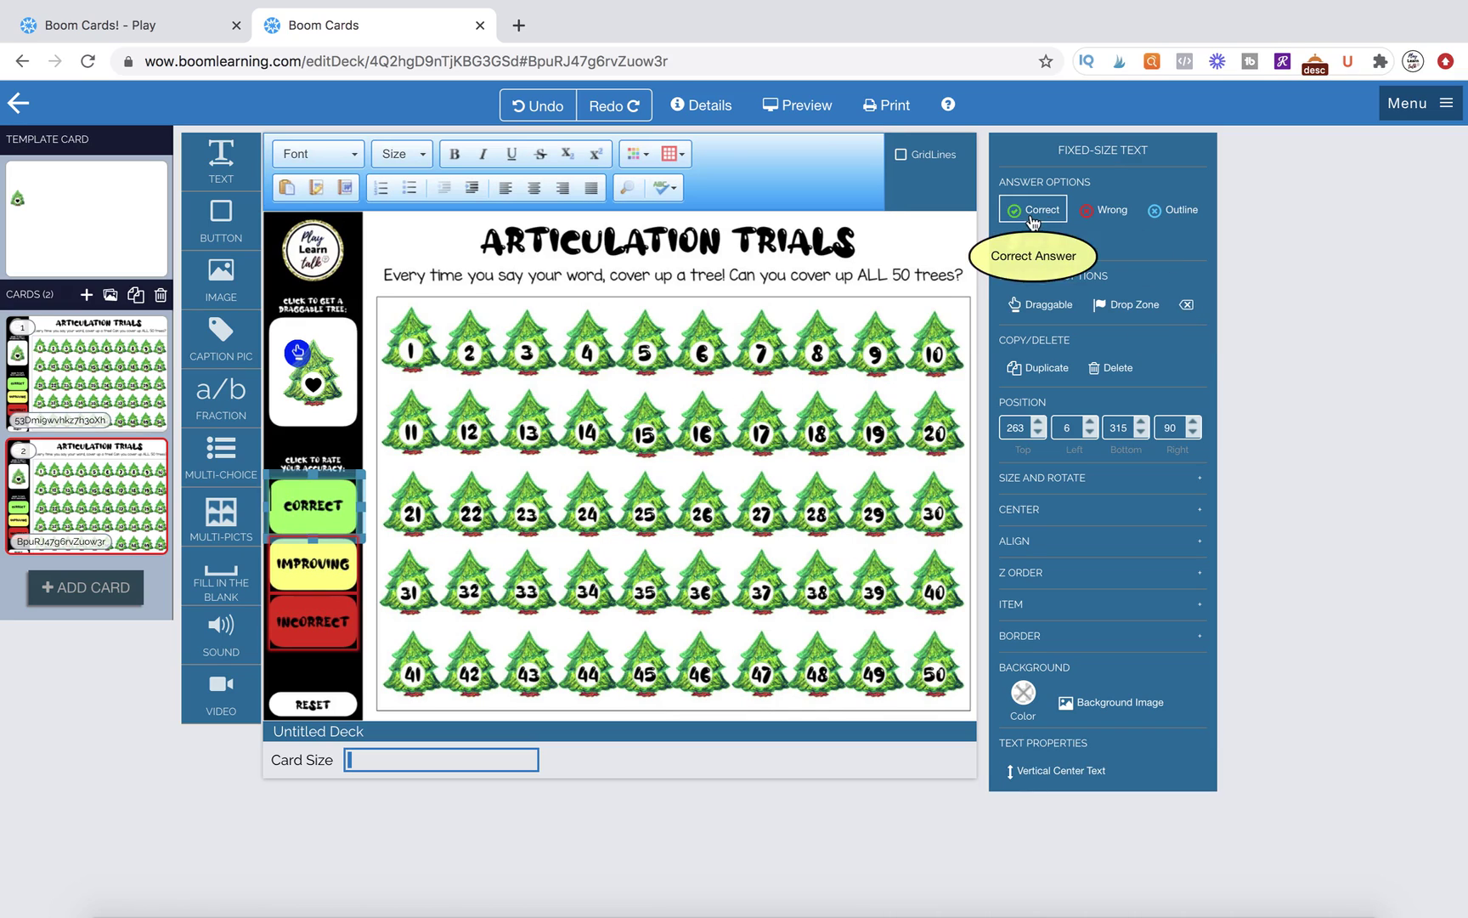
left_click(1187, 304)
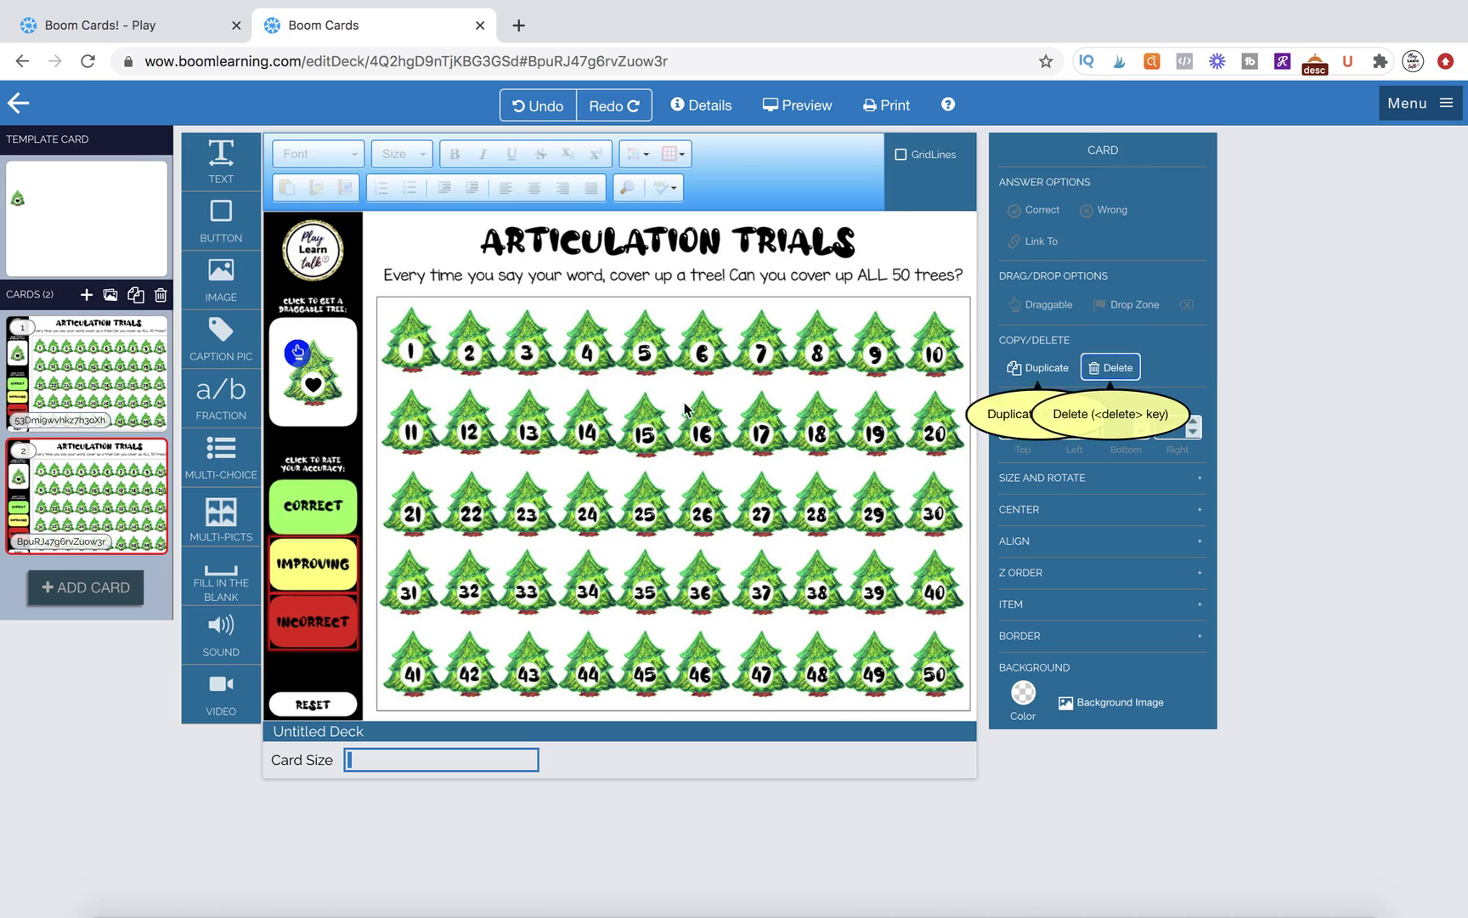
- Add a new empty fixed-size text box over the tree grid and test the card in Preview
left_click_drag(221, 161, 584, 467)
left_click(584, 467)
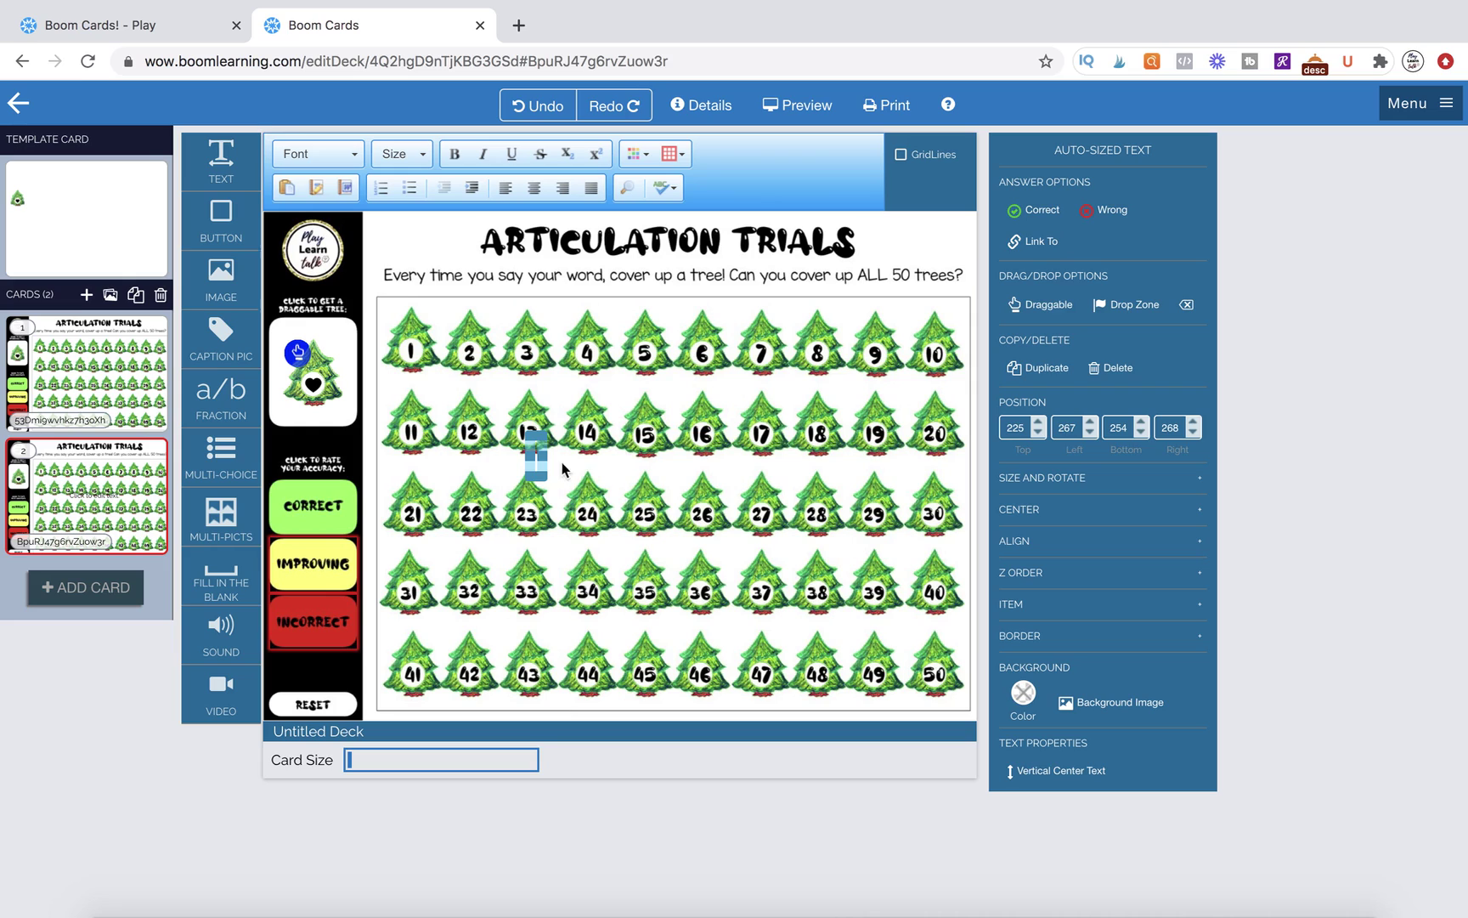
left_click_drag(544, 480, 368, 520)
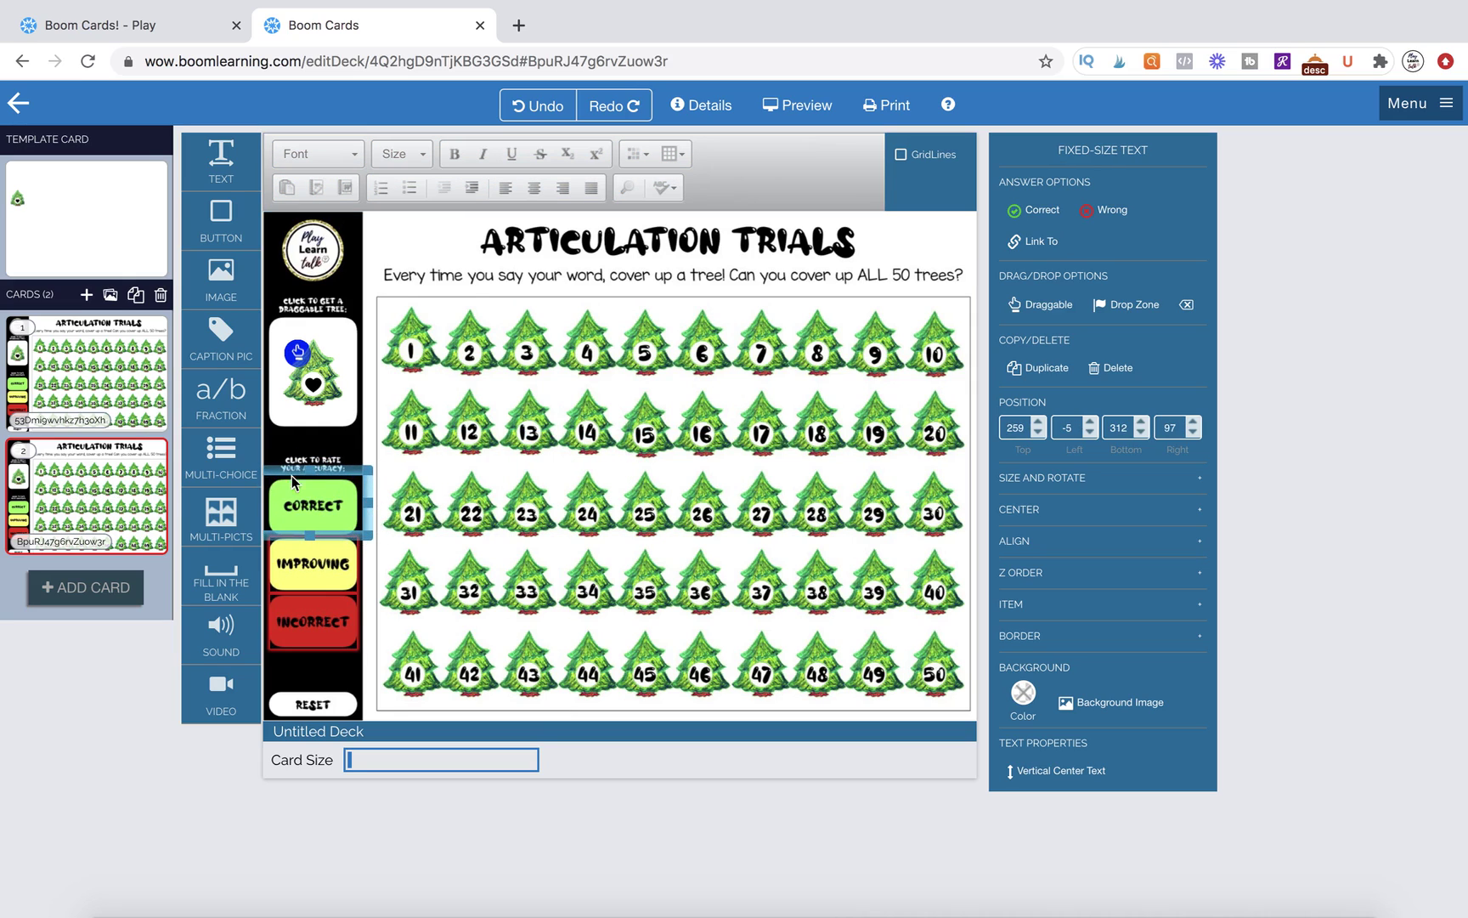
left_click(799, 106)
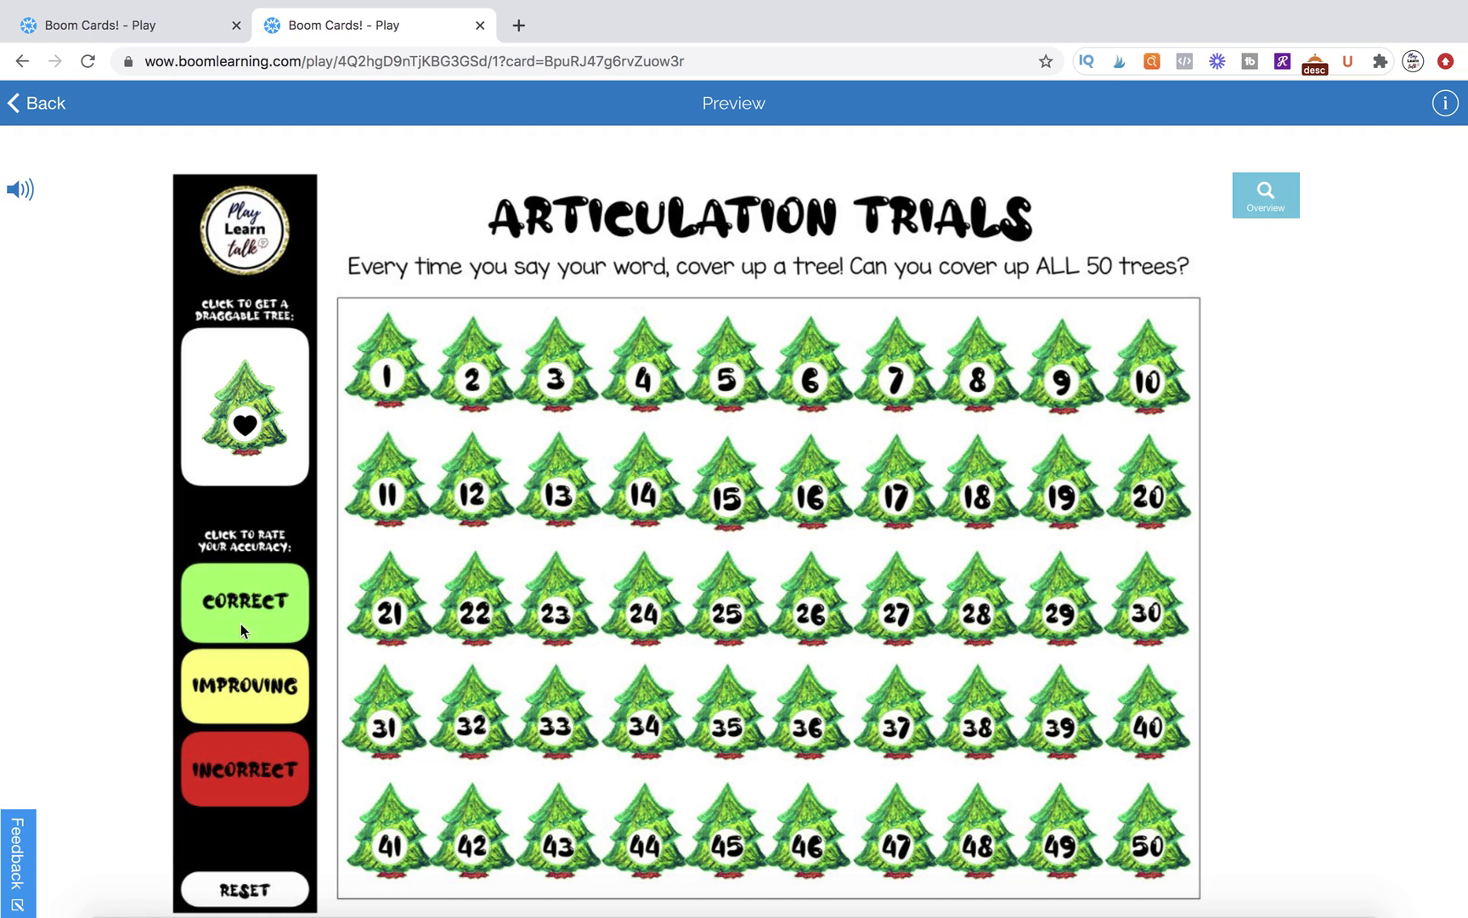
left_click(68, 115)
key("Return")
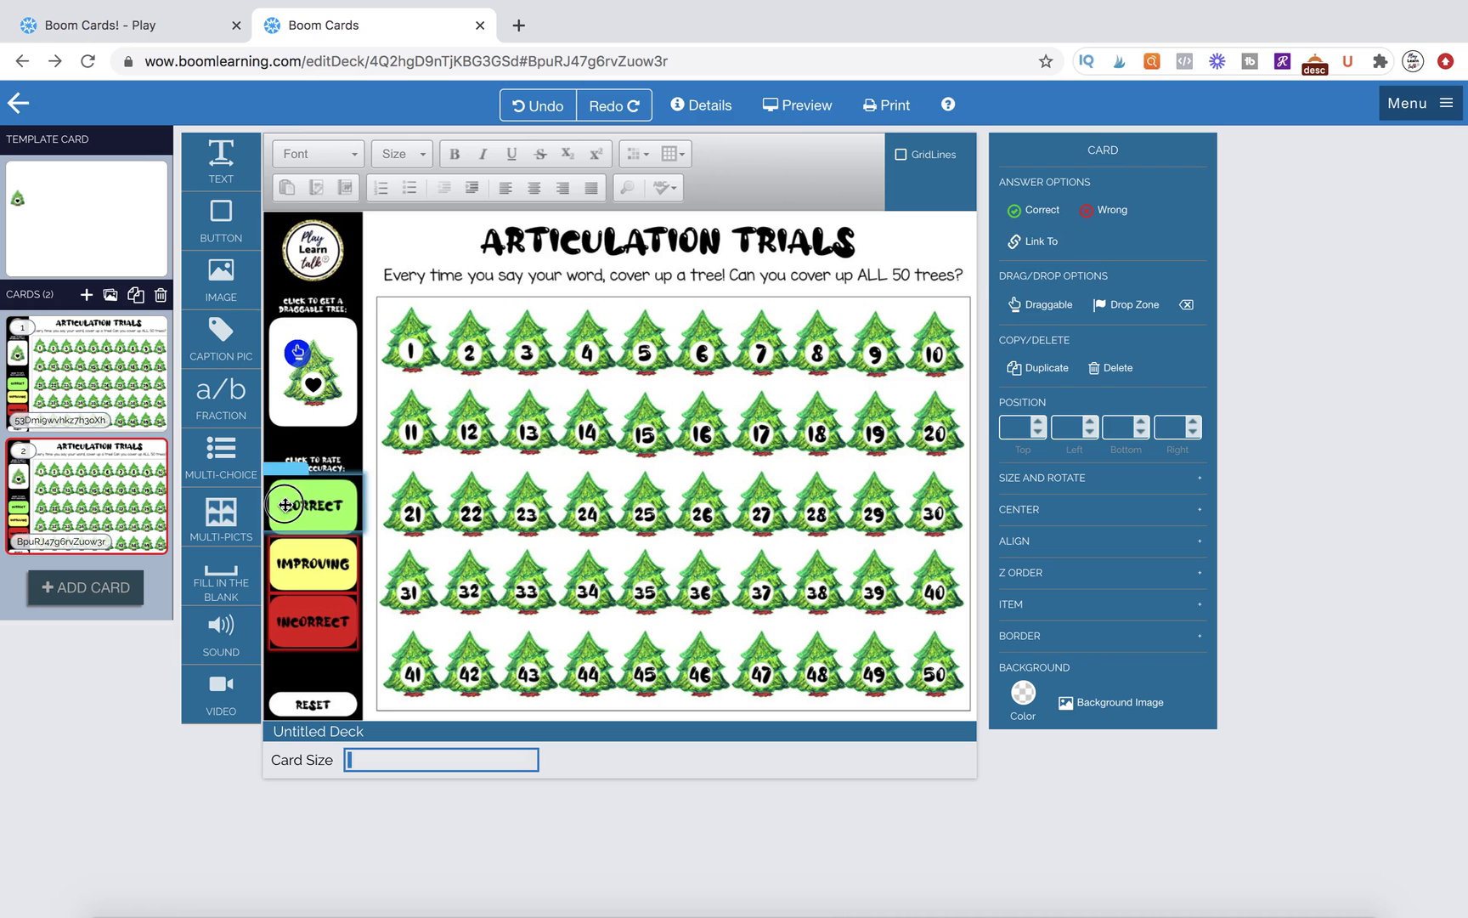
- Set the box over CORRECT to a correct answer and check the deck details
left_click(286, 505)
left_click(1024, 210)
left_click(664, 469)
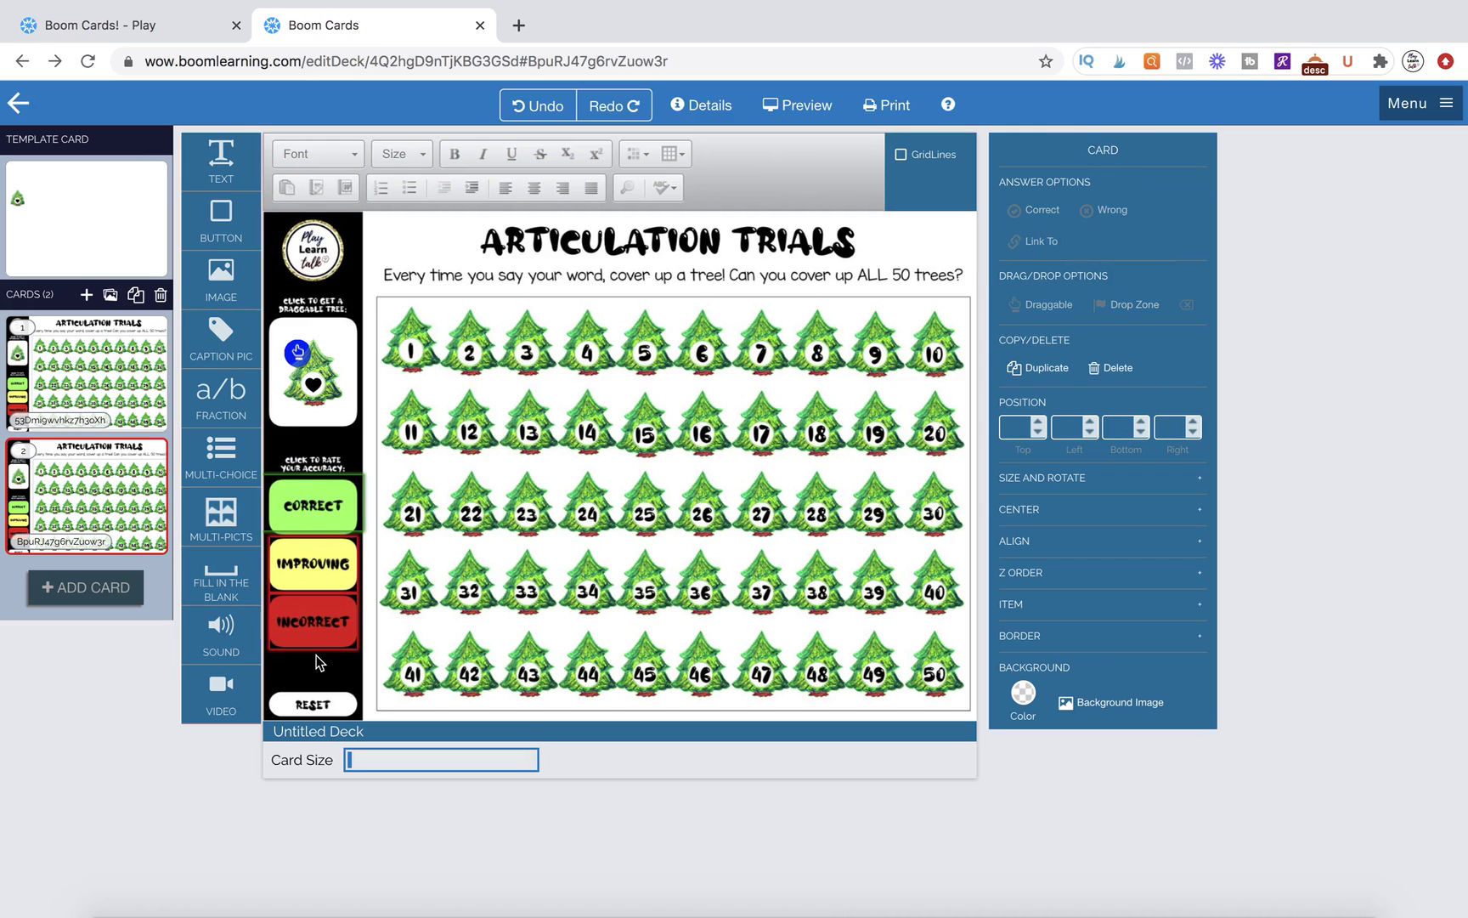
left_click(705, 117)
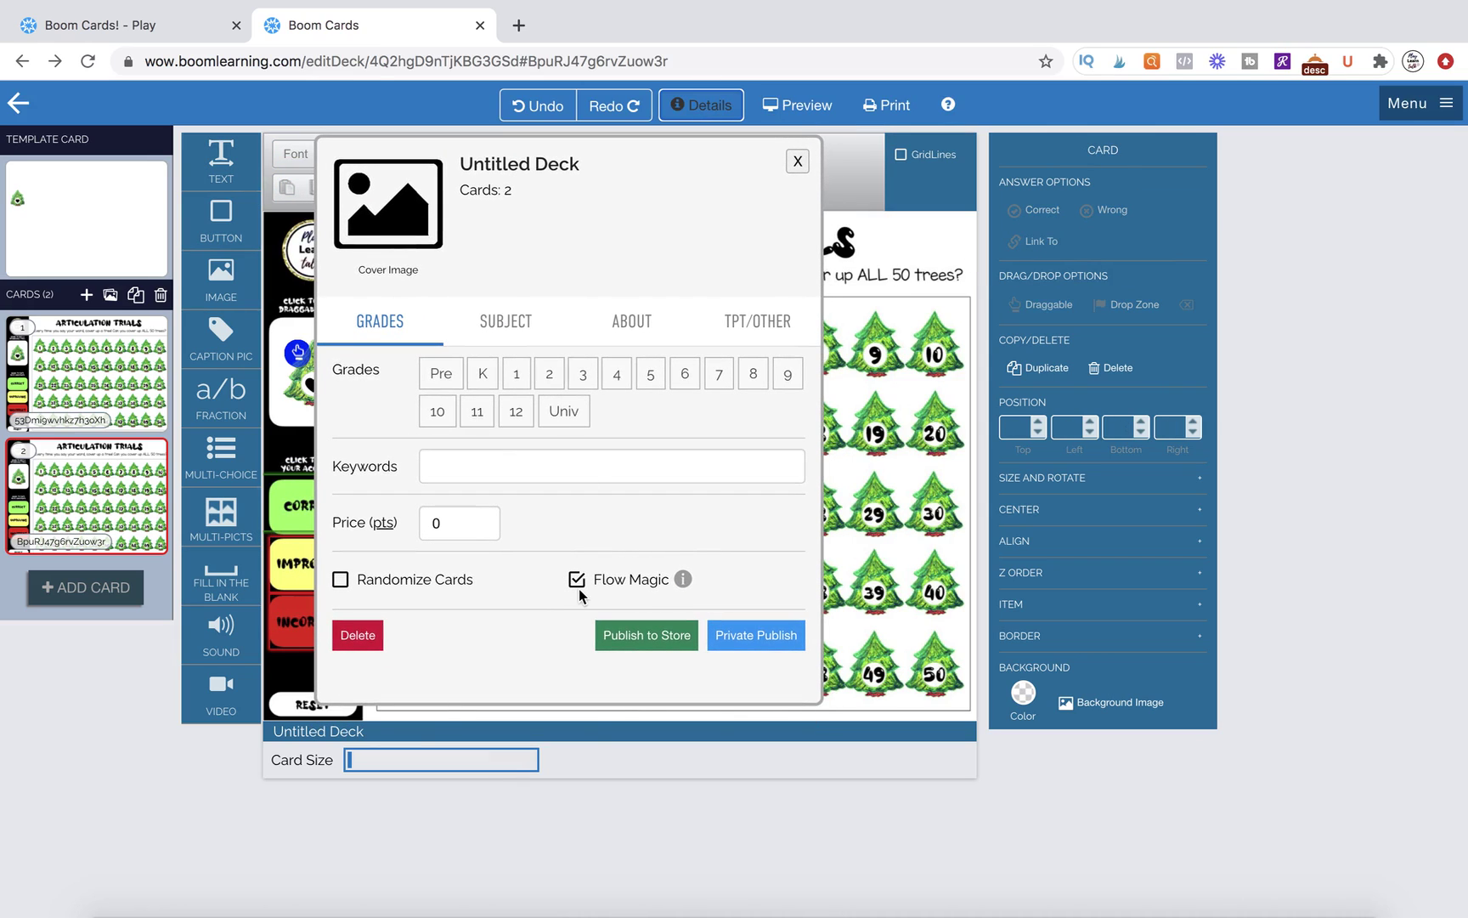
left_click(797, 163)
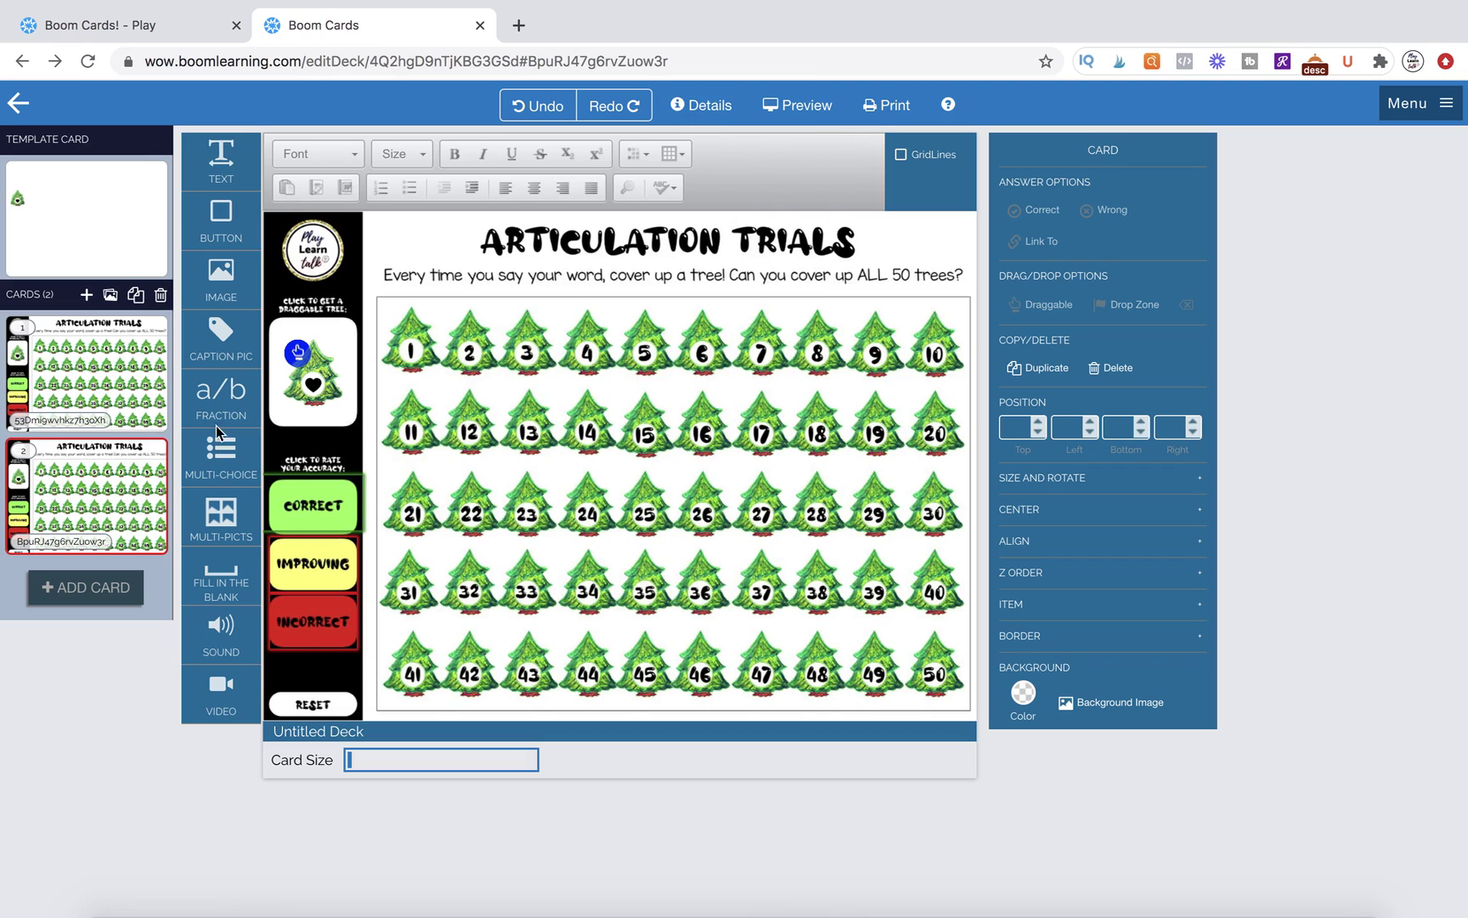
- Add an empty widened text box linked to Next Card and place it over RESET
left_click(80, 474)
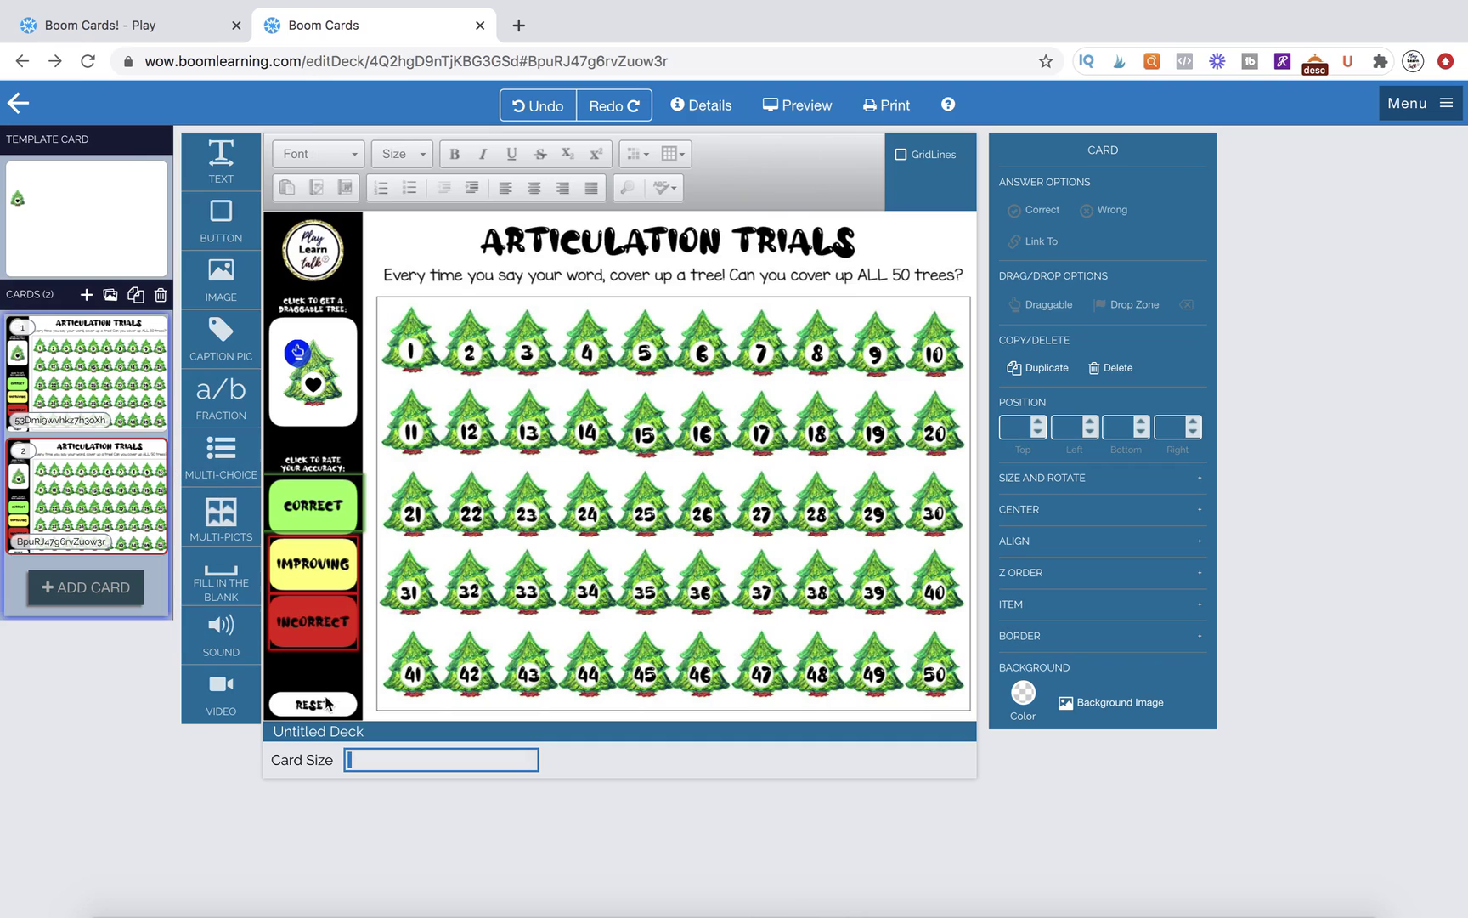
left_click_drag(221, 162, 589, 441)
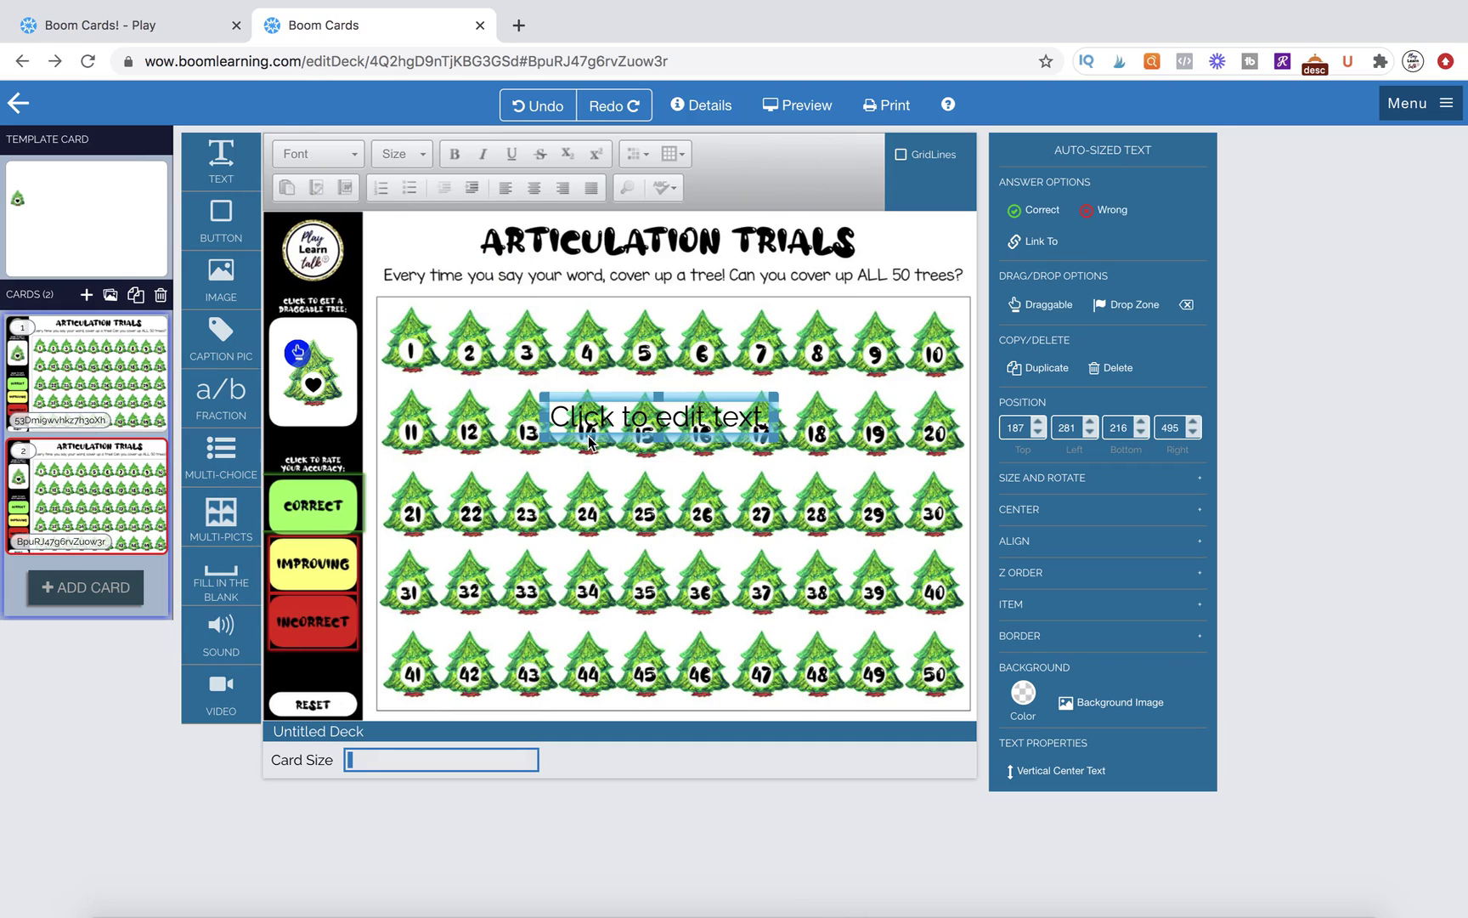
left_click(593, 414)
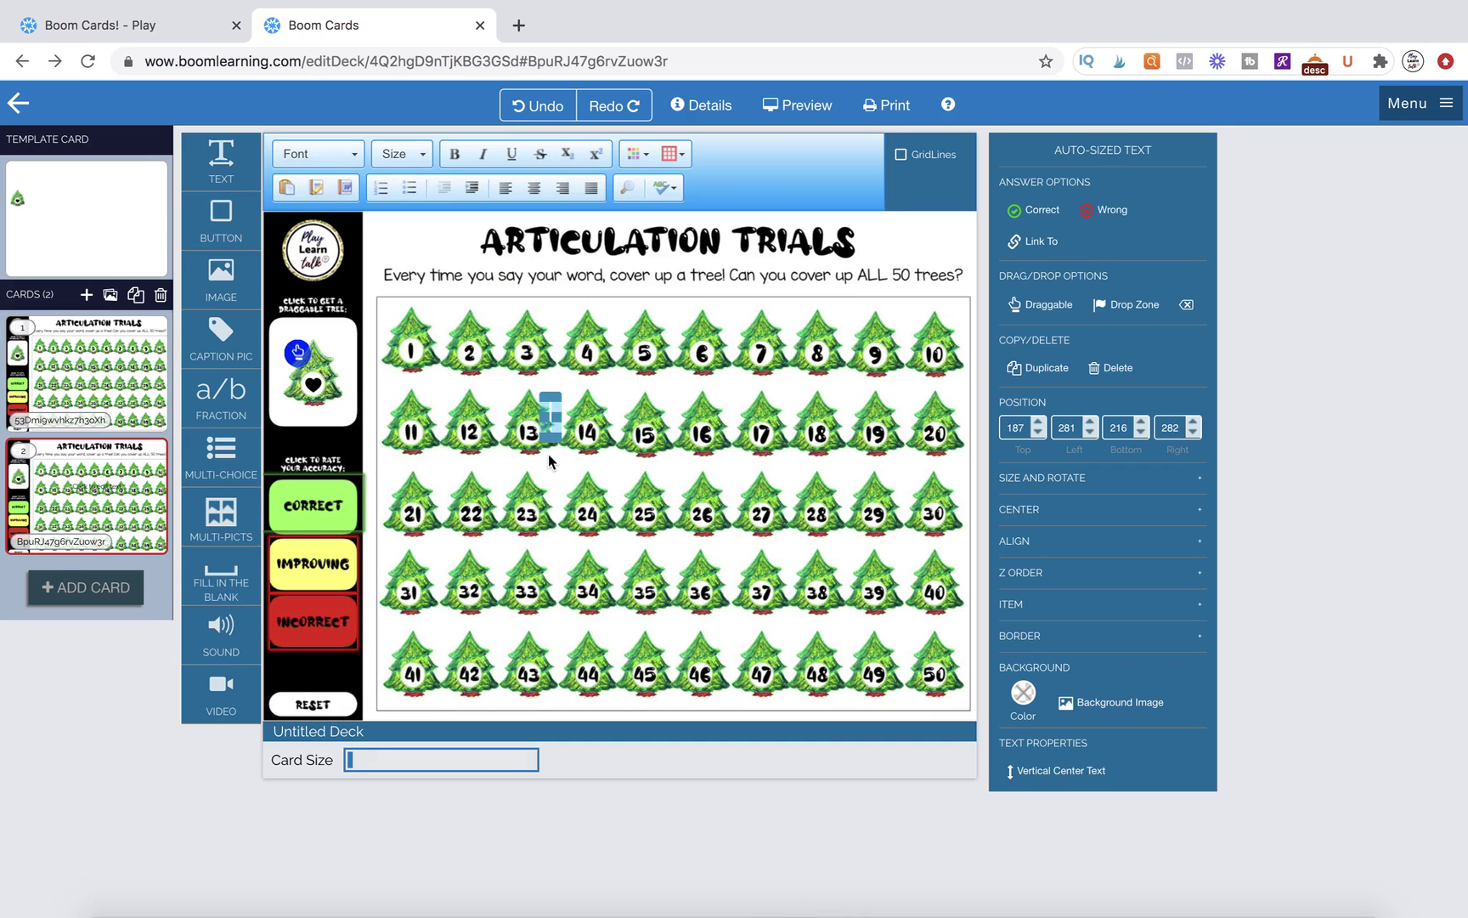
left_click_drag(553, 444, 637, 438)
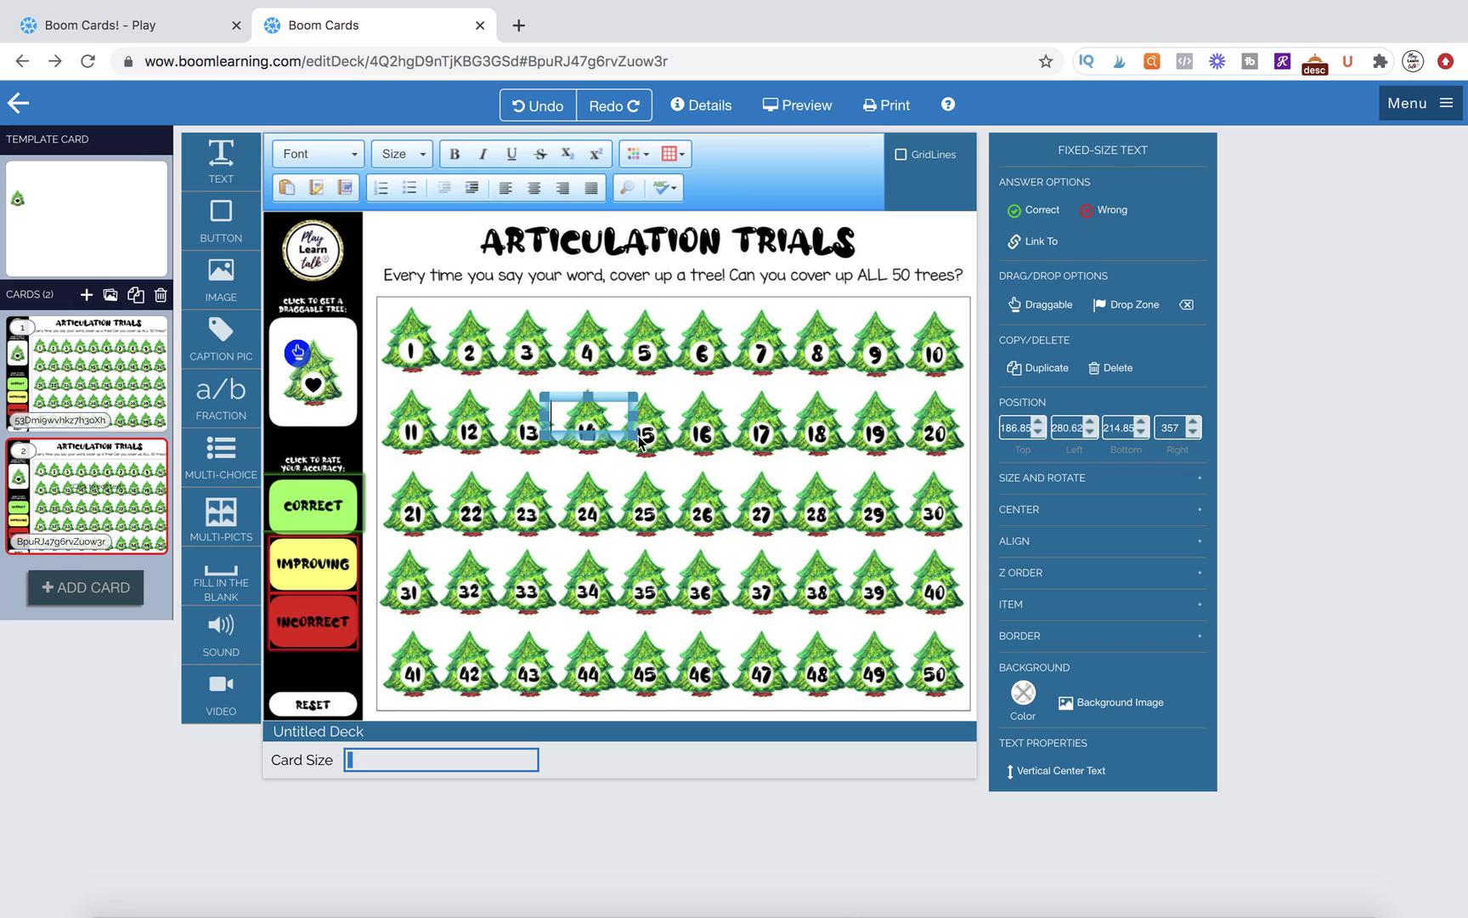
left_click(1045, 243)
left_click(1052, 364)
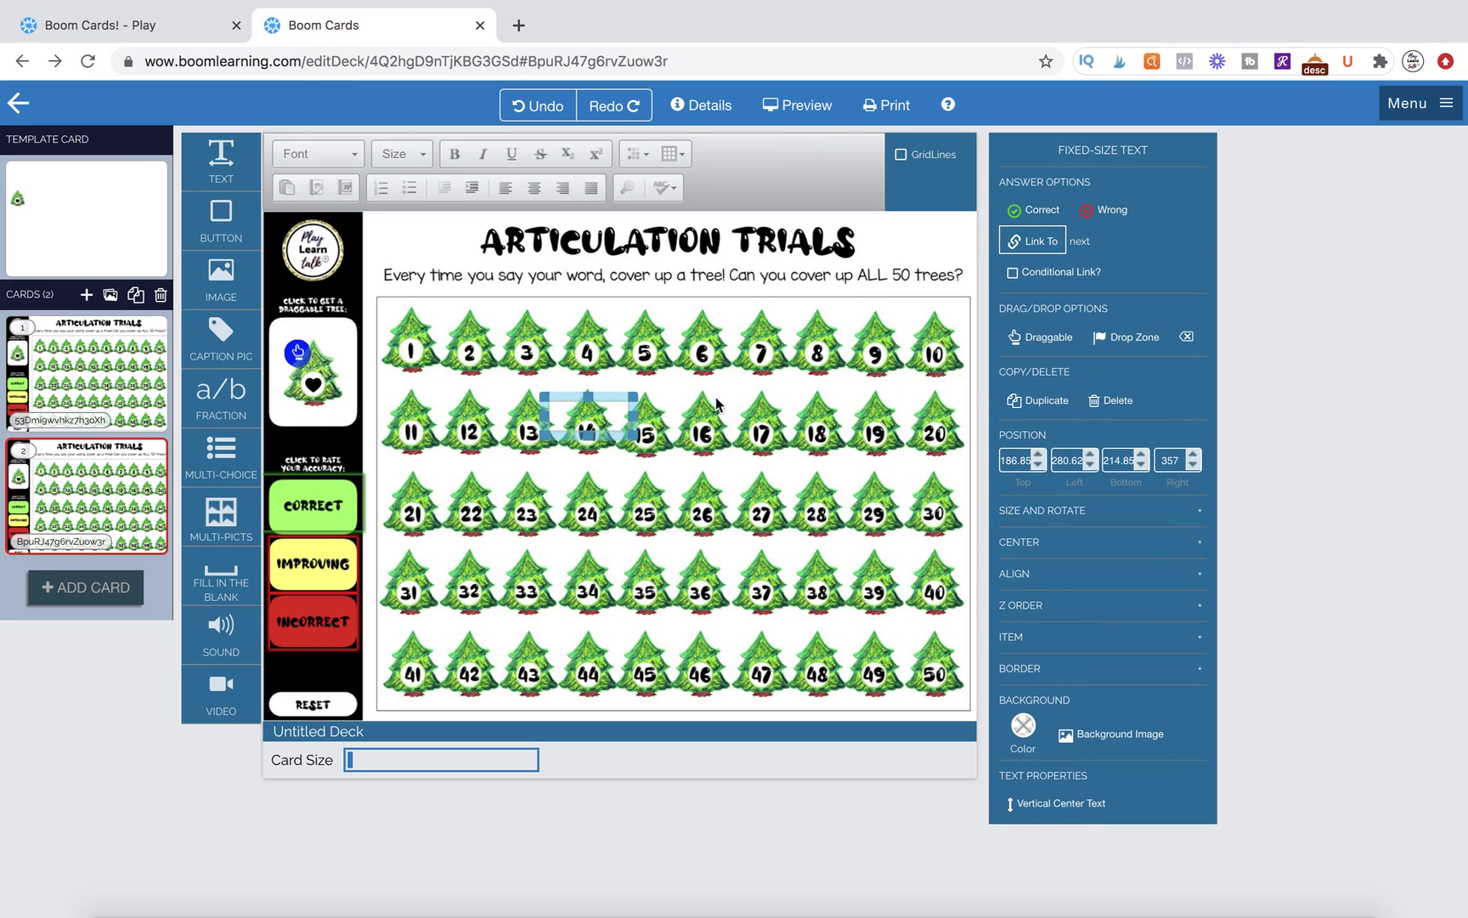
left_click_drag(623, 402, 366, 703)
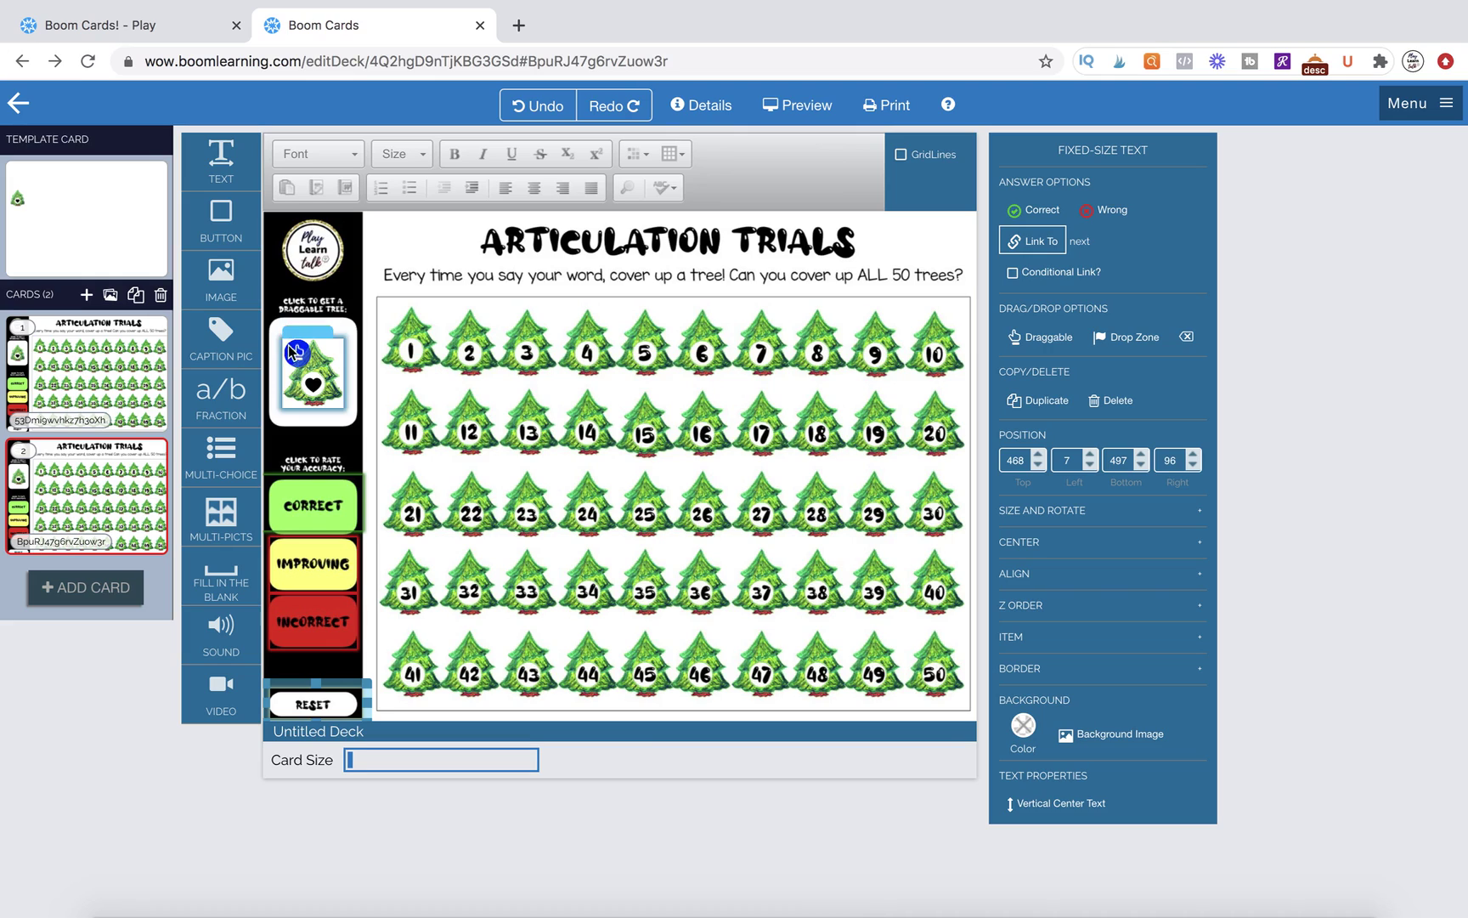
left_click(121, 501)
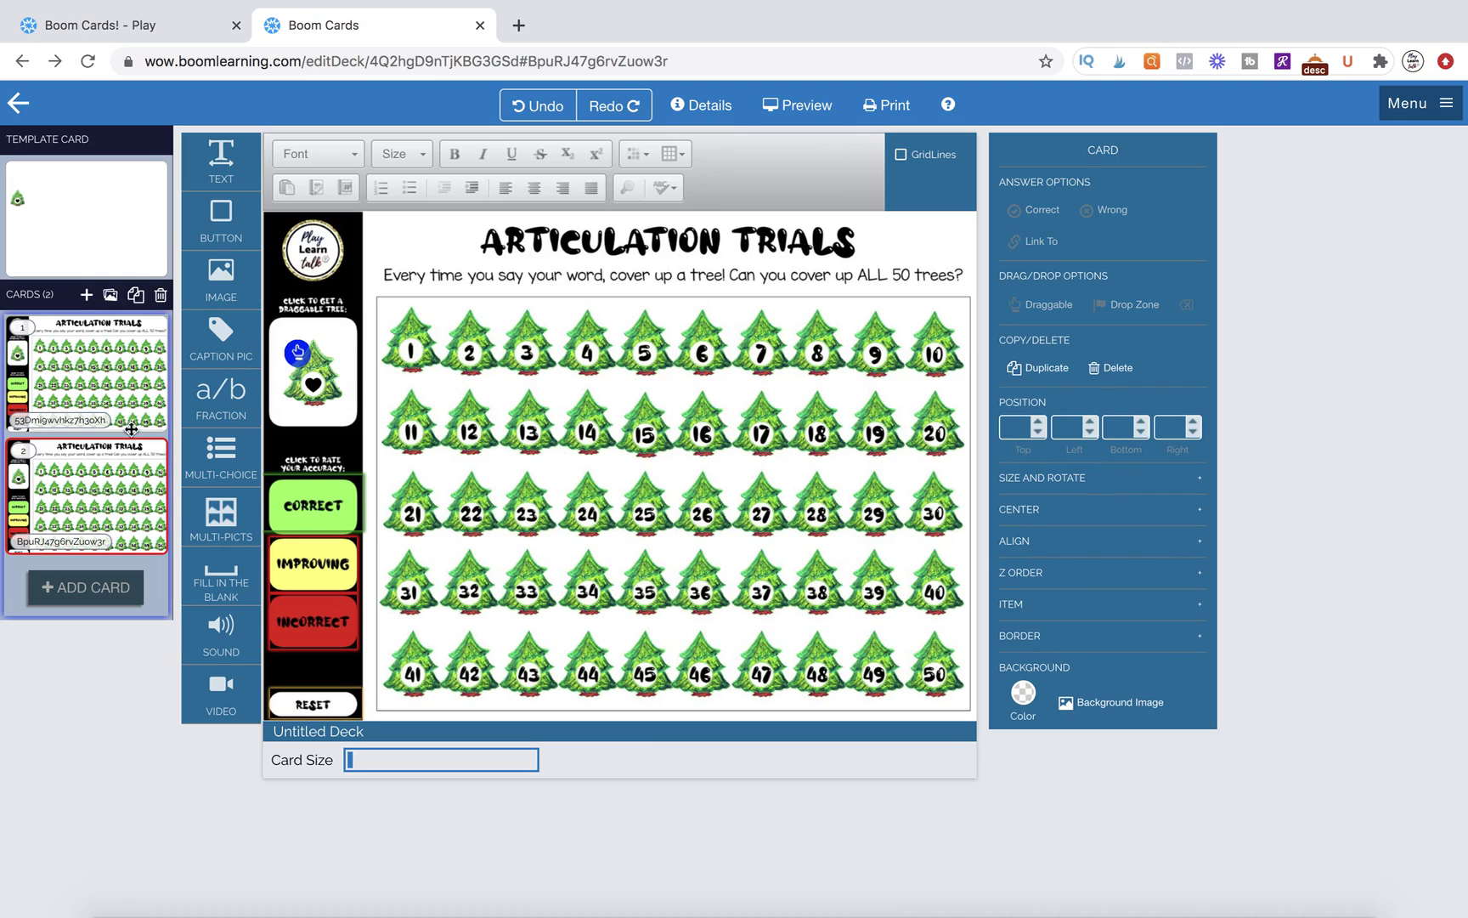
left_click(136, 297)
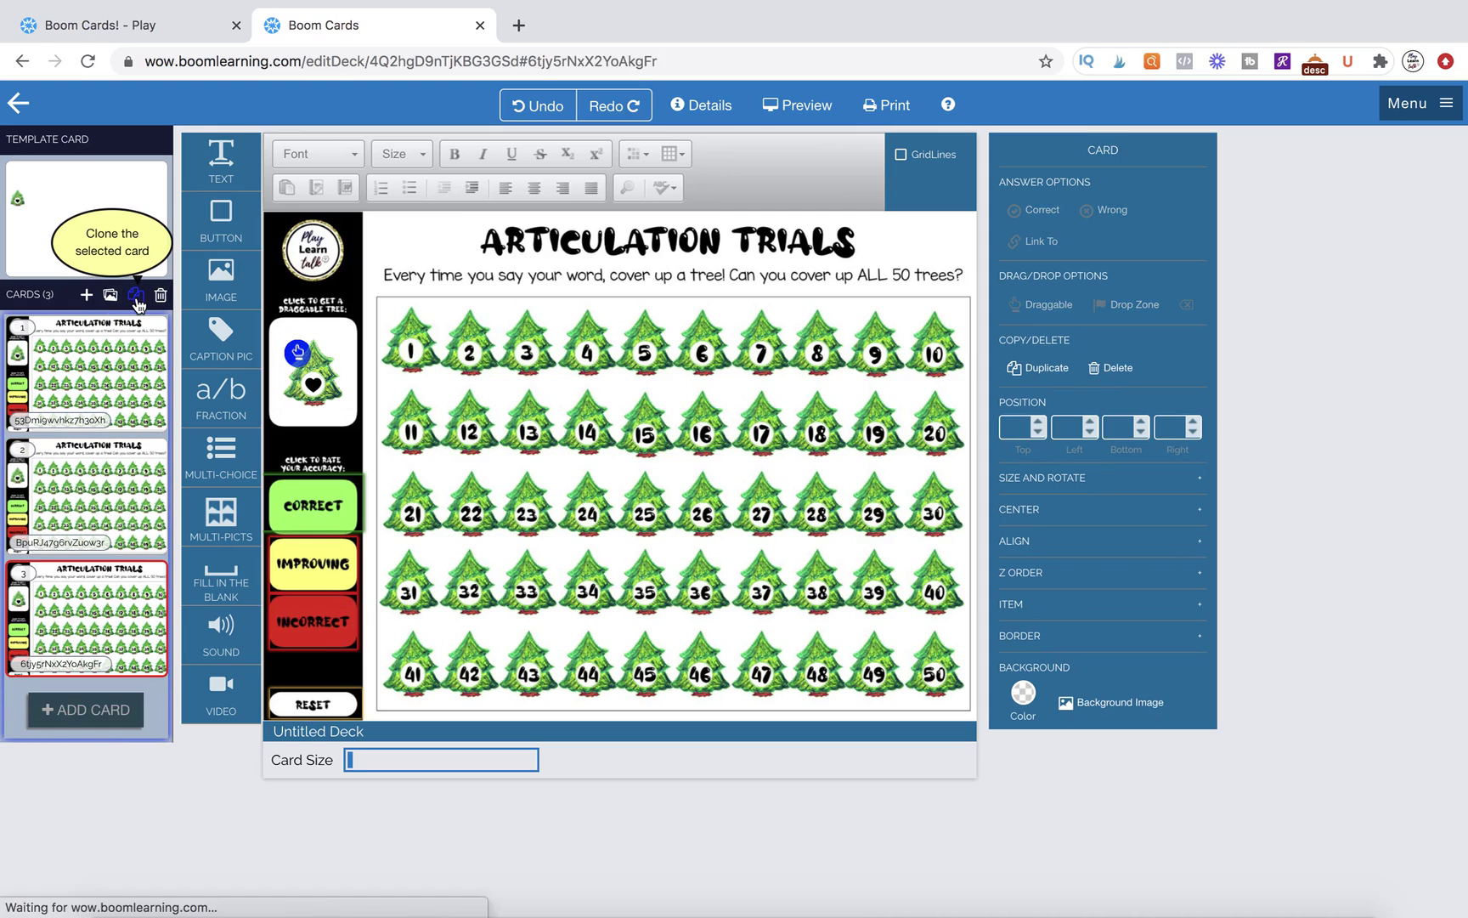
left_click(136, 297)
left_click(136, 300)
left_click(137, 301)
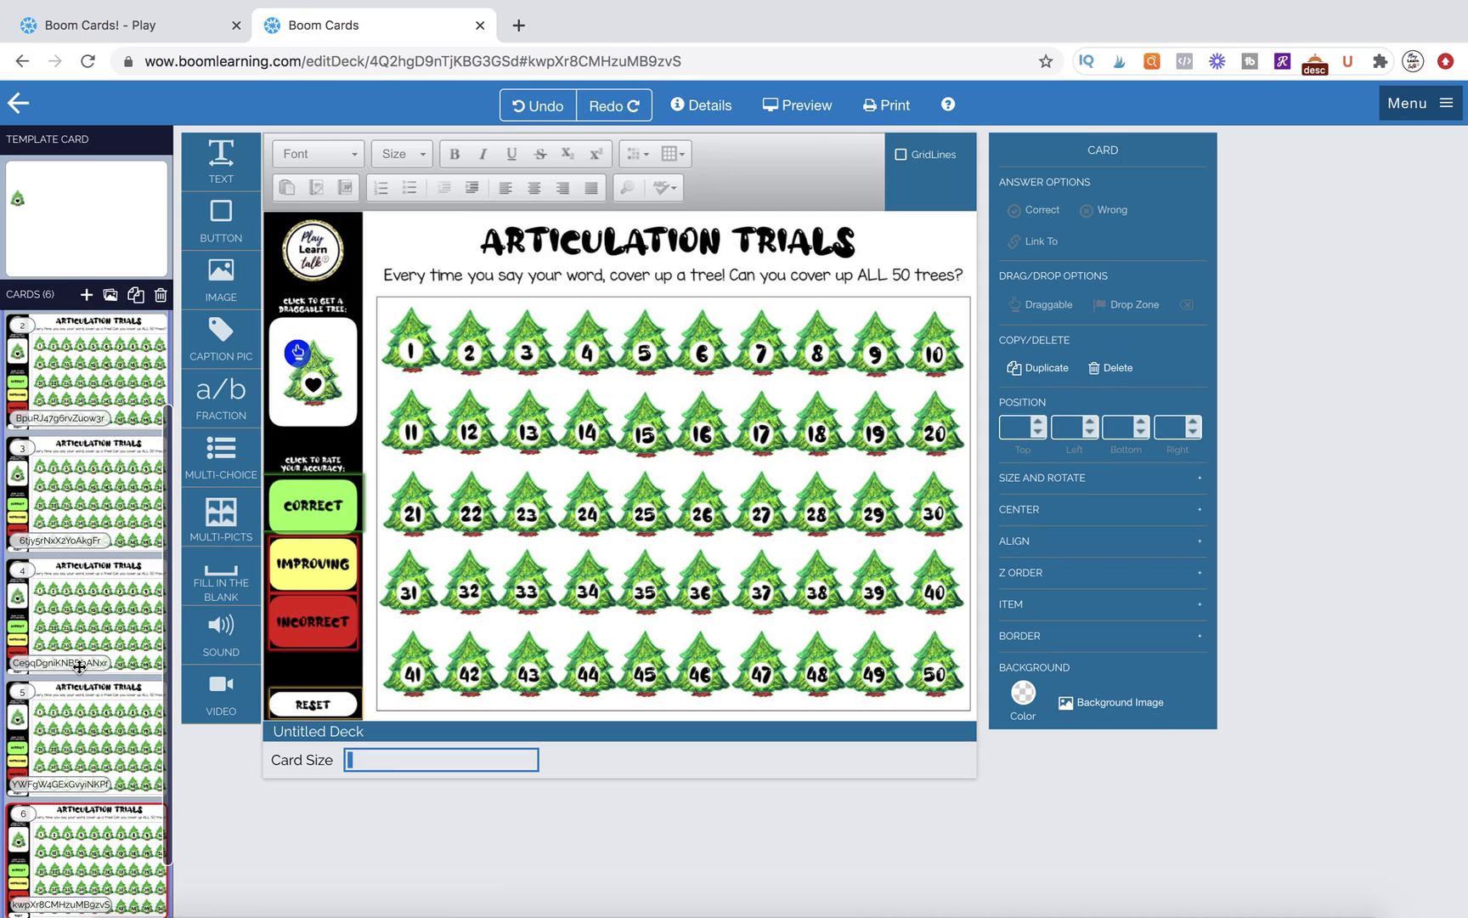
scroll(79, 667, "down", 3)
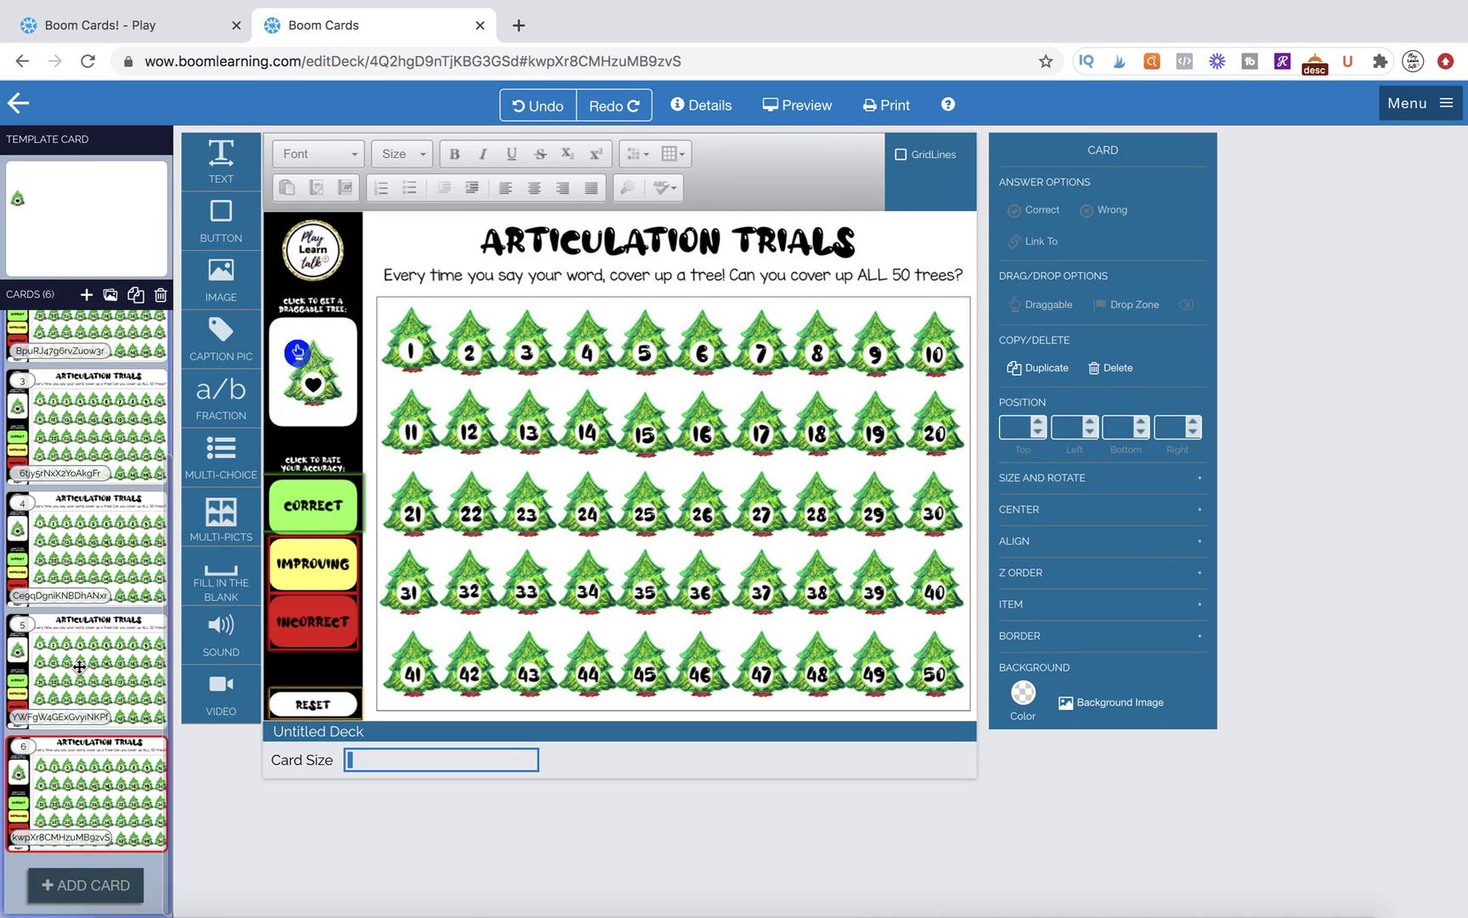
scroll(79, 667, "up", 2)
left_click(83, 438)
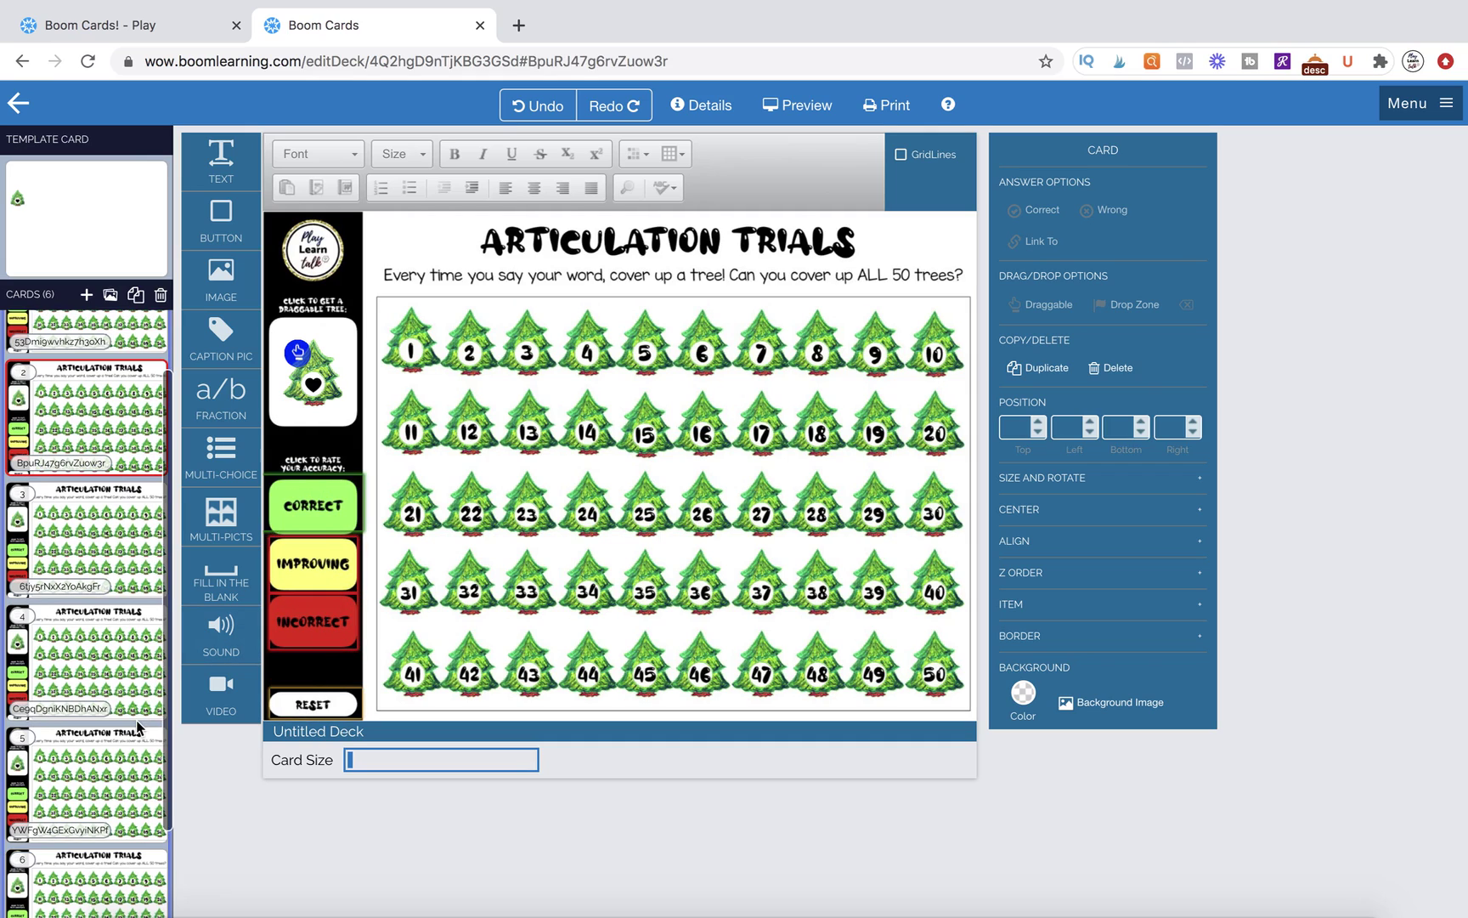
scroll(137, 719, "down", 2)
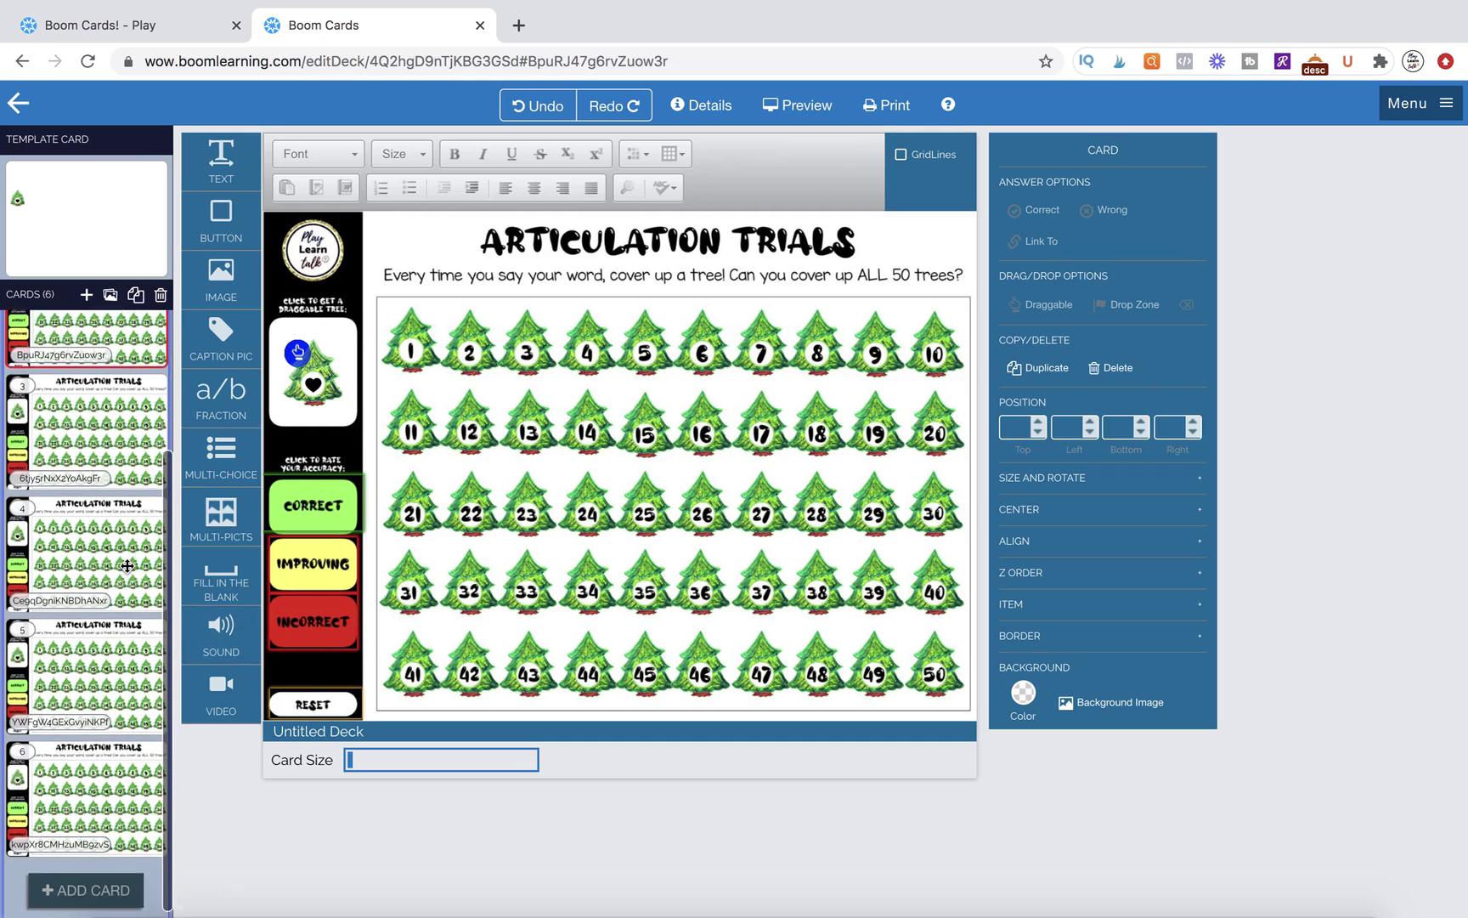
left_click(124, 437)
left_click(161, 294)
left_click(161, 294)
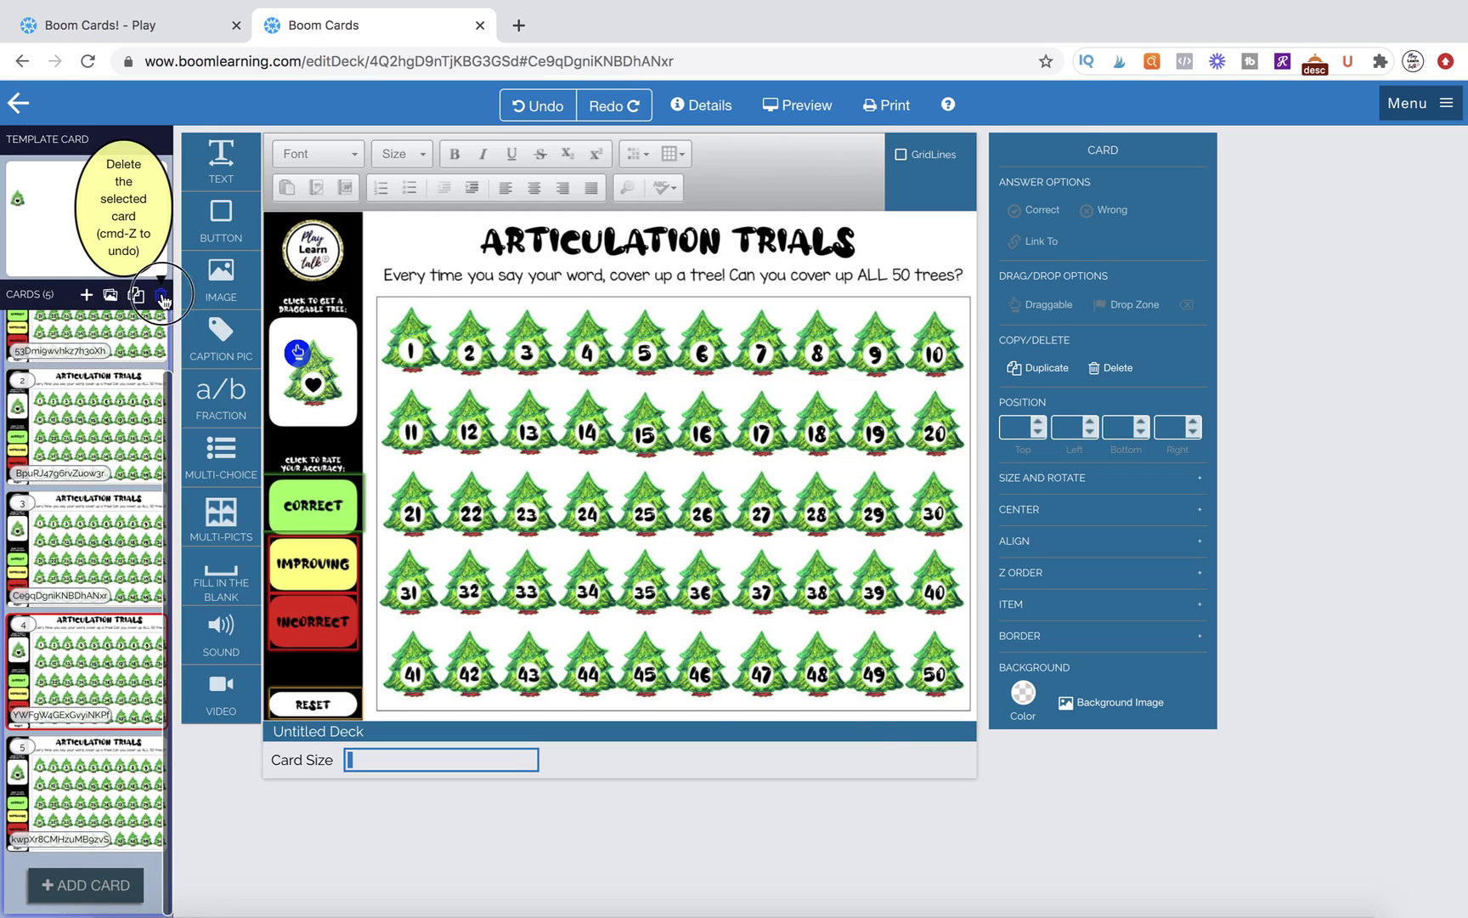
left_click(161, 294)
left_click(160, 294)
left_click(105, 494)
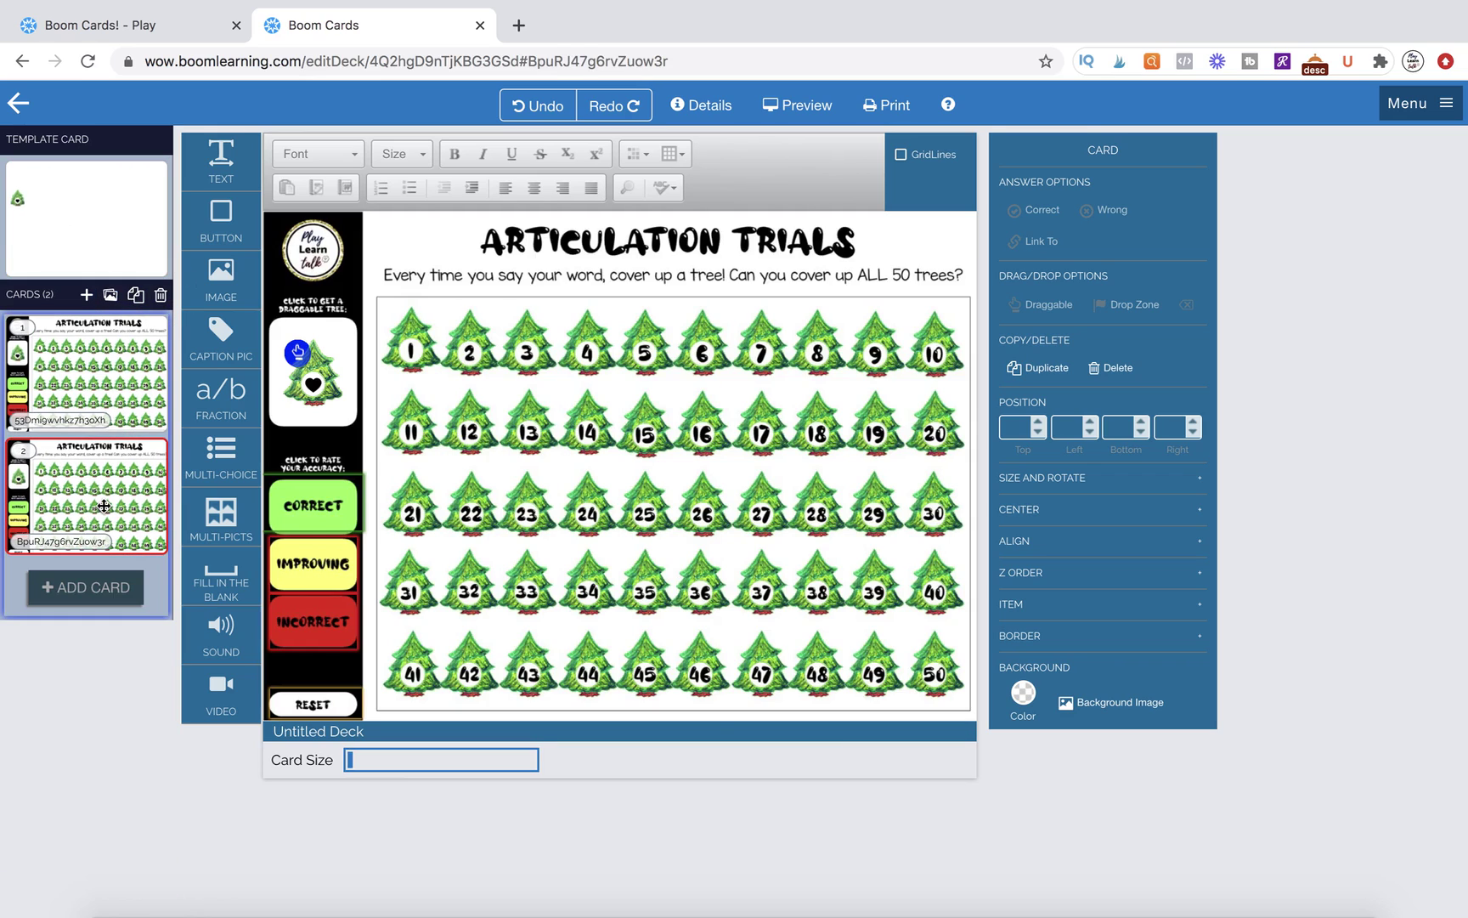
- Check card 2's rating elements and clone card 2 as a new card 3
left_click(307, 512)
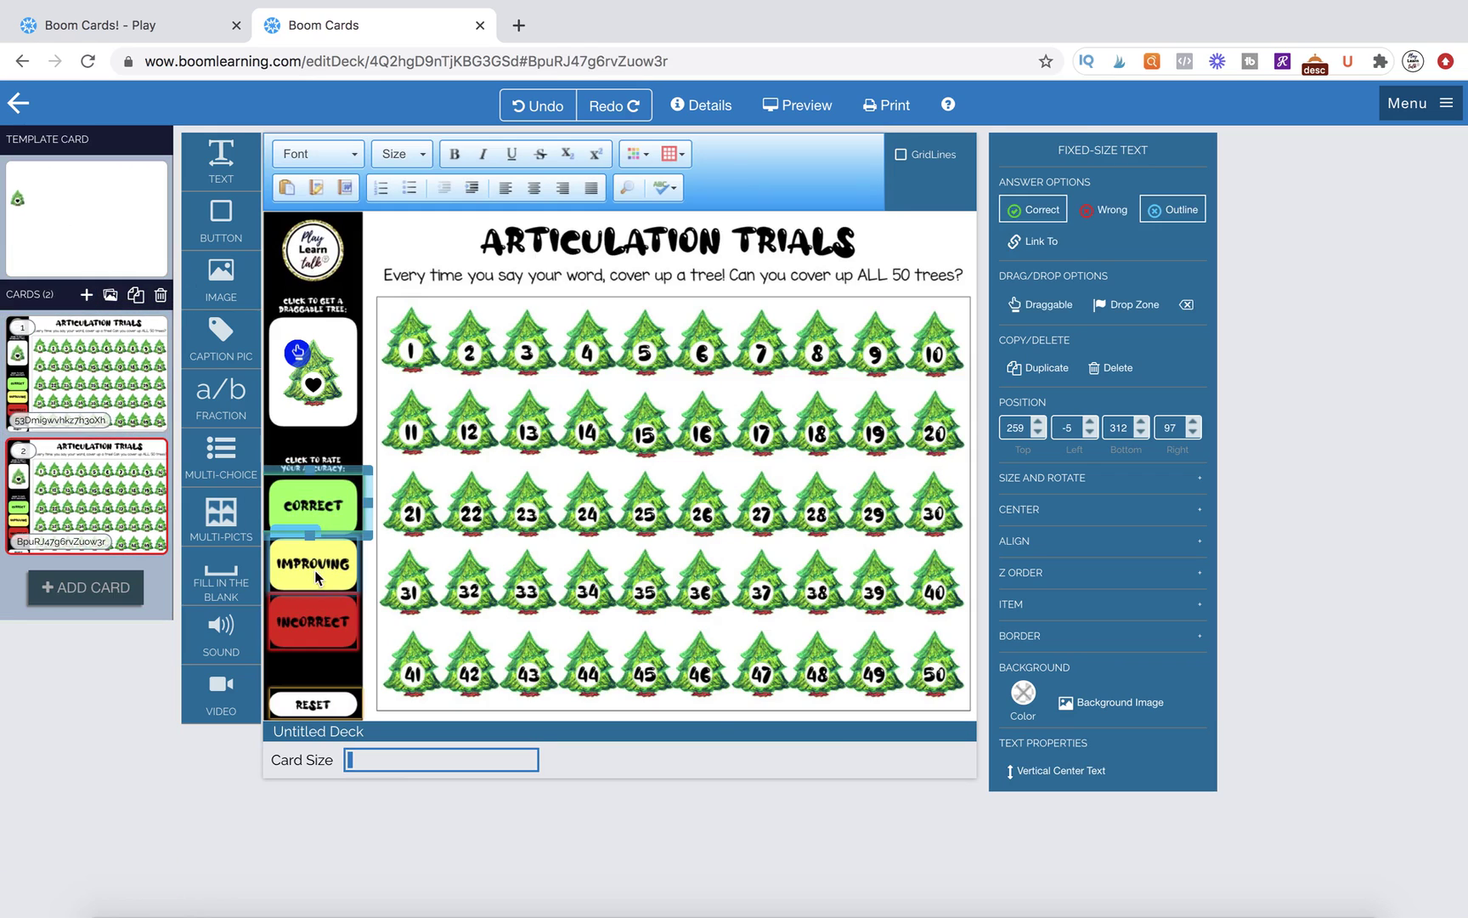
left_click(135, 294)
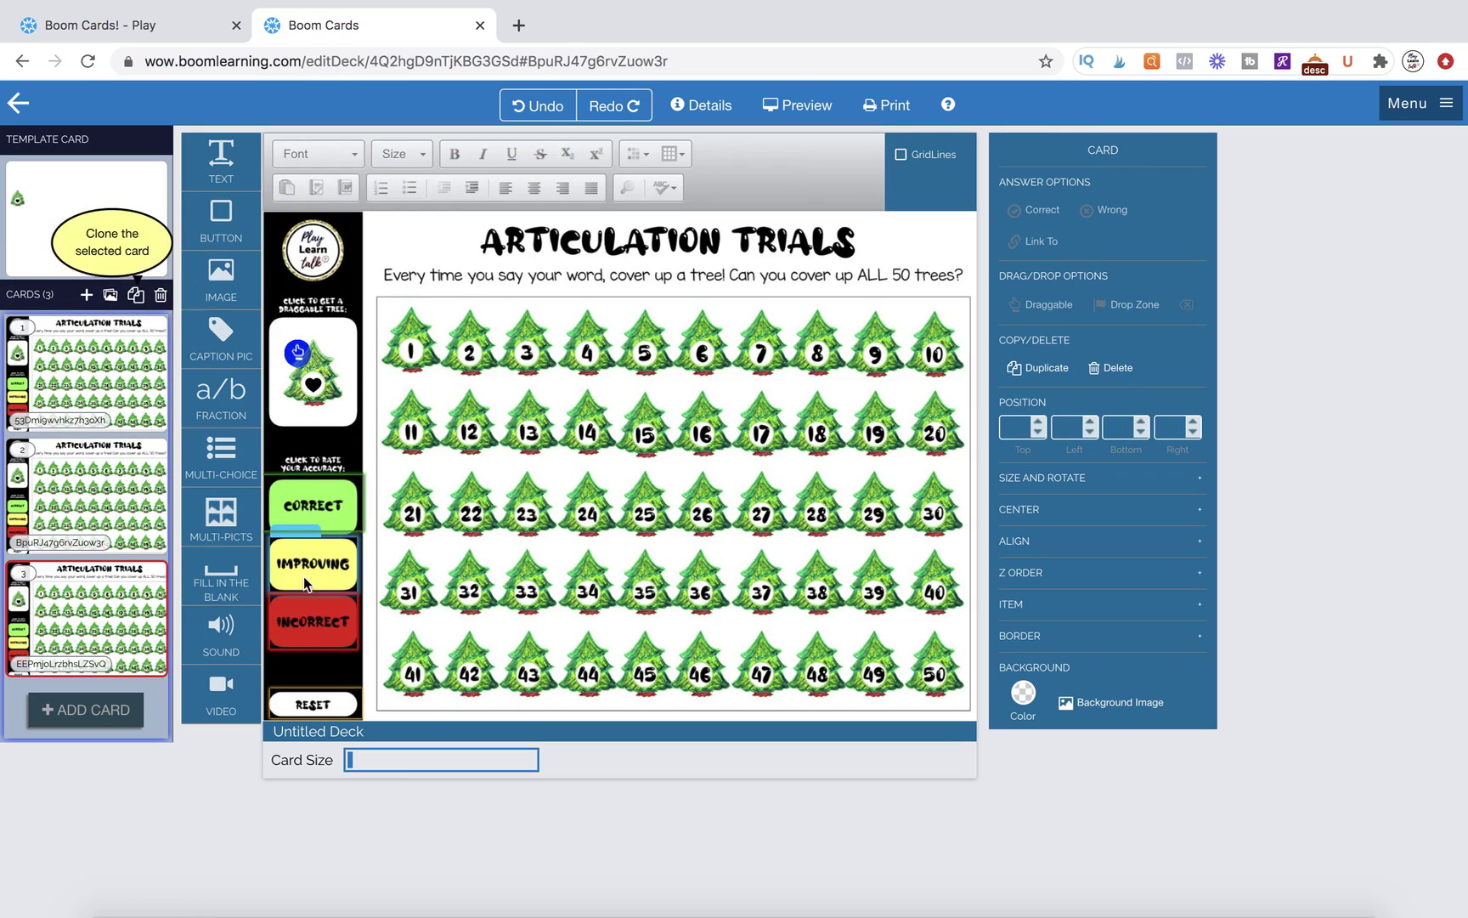
left_click(304, 568)
left_click(307, 513)
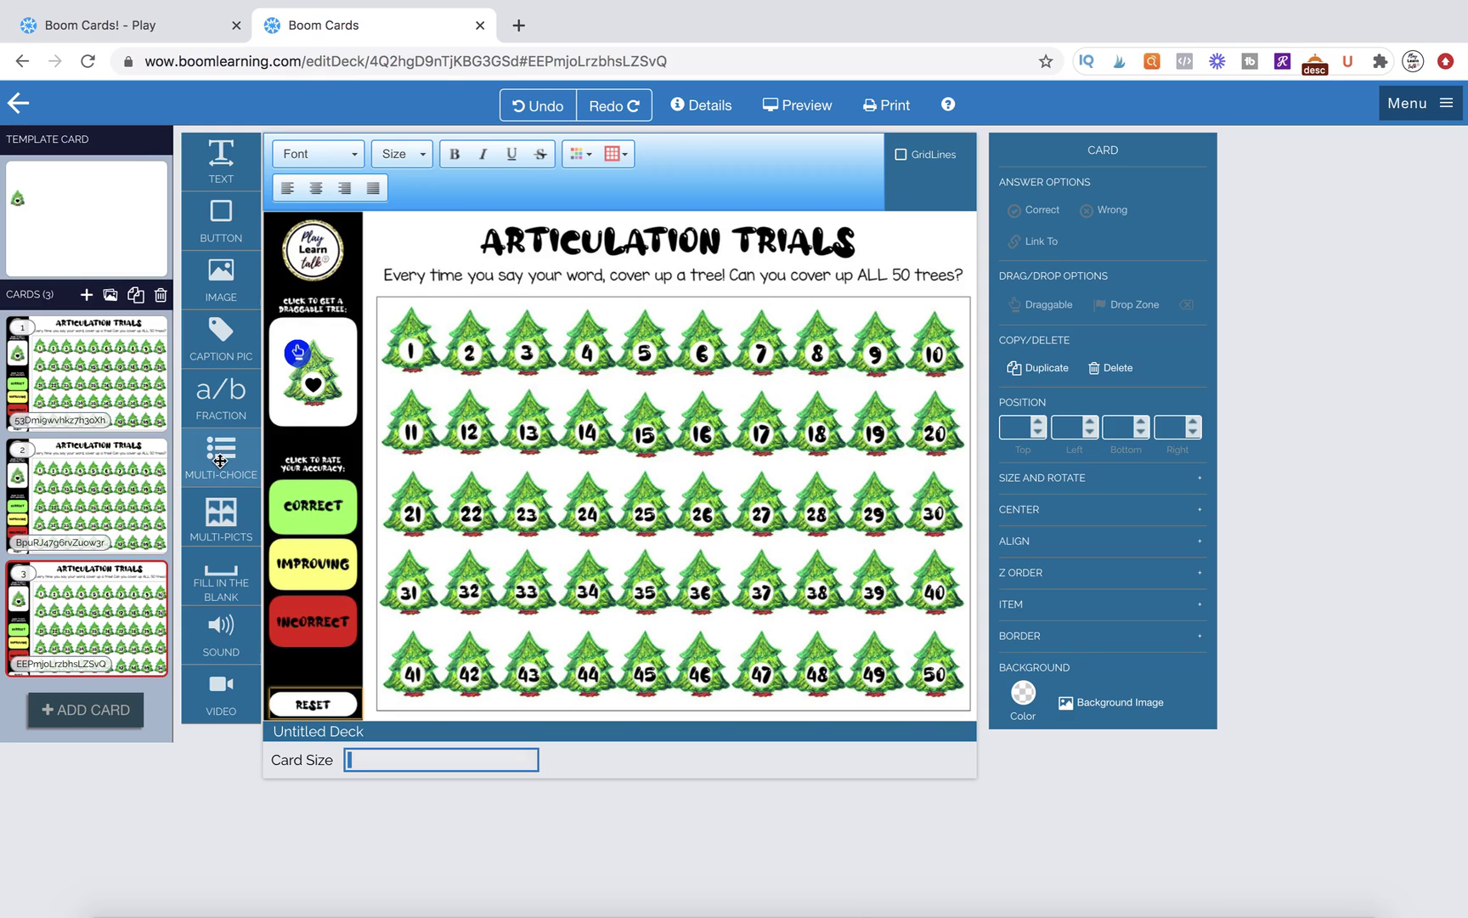
- Add a 3-column multiple-choice set over the trees, delete the fourth choice, and reshape it tall and narrow
left_click_drag(220, 461, 542, 455)
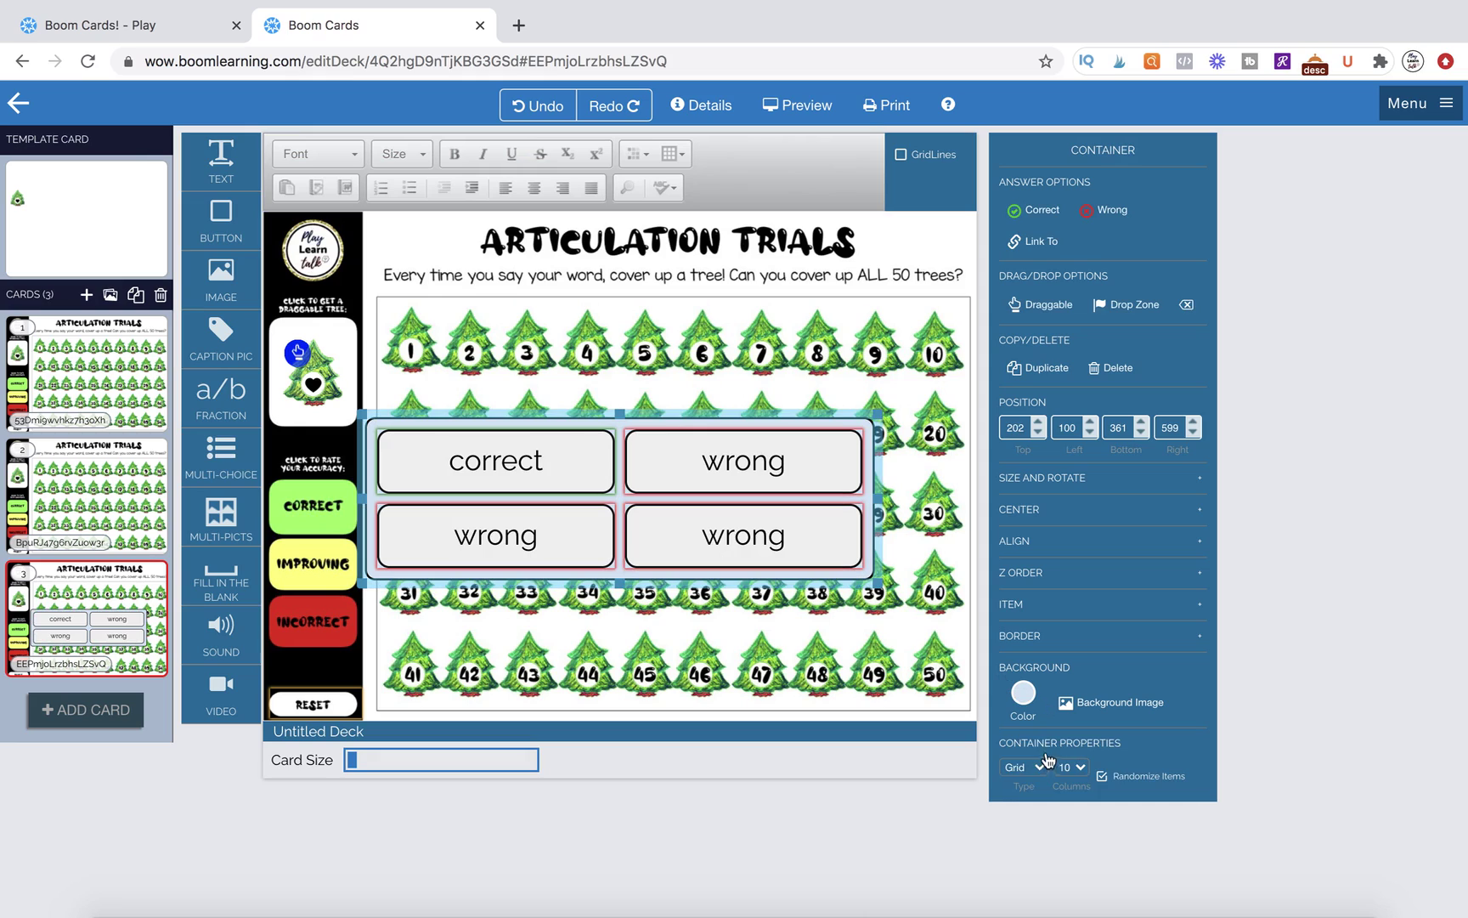
left_click(1044, 773)
left_click(1074, 770)
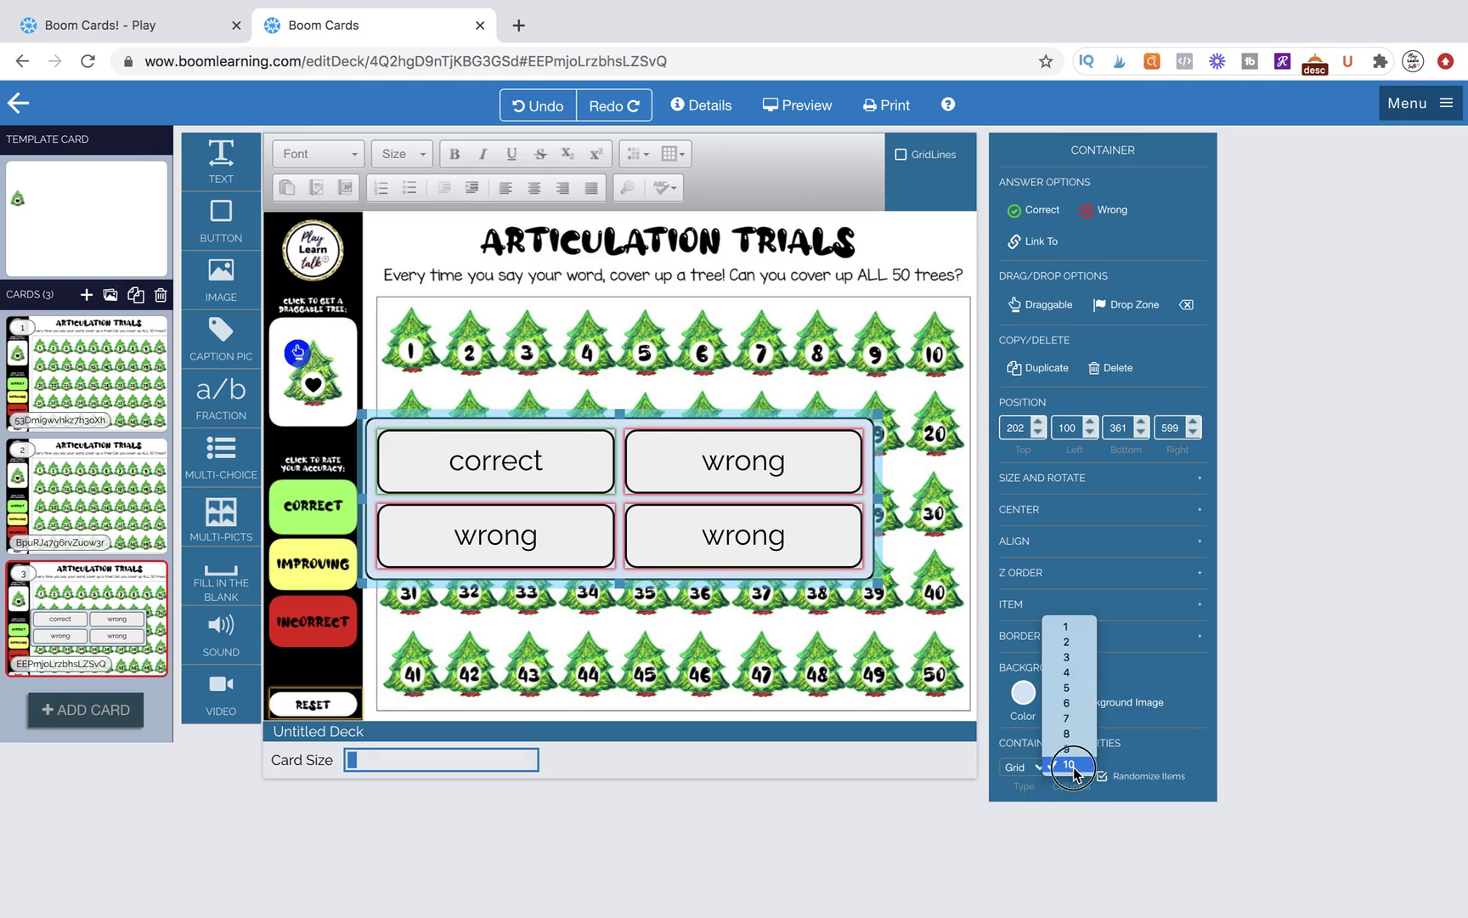
left_click(1080, 655)
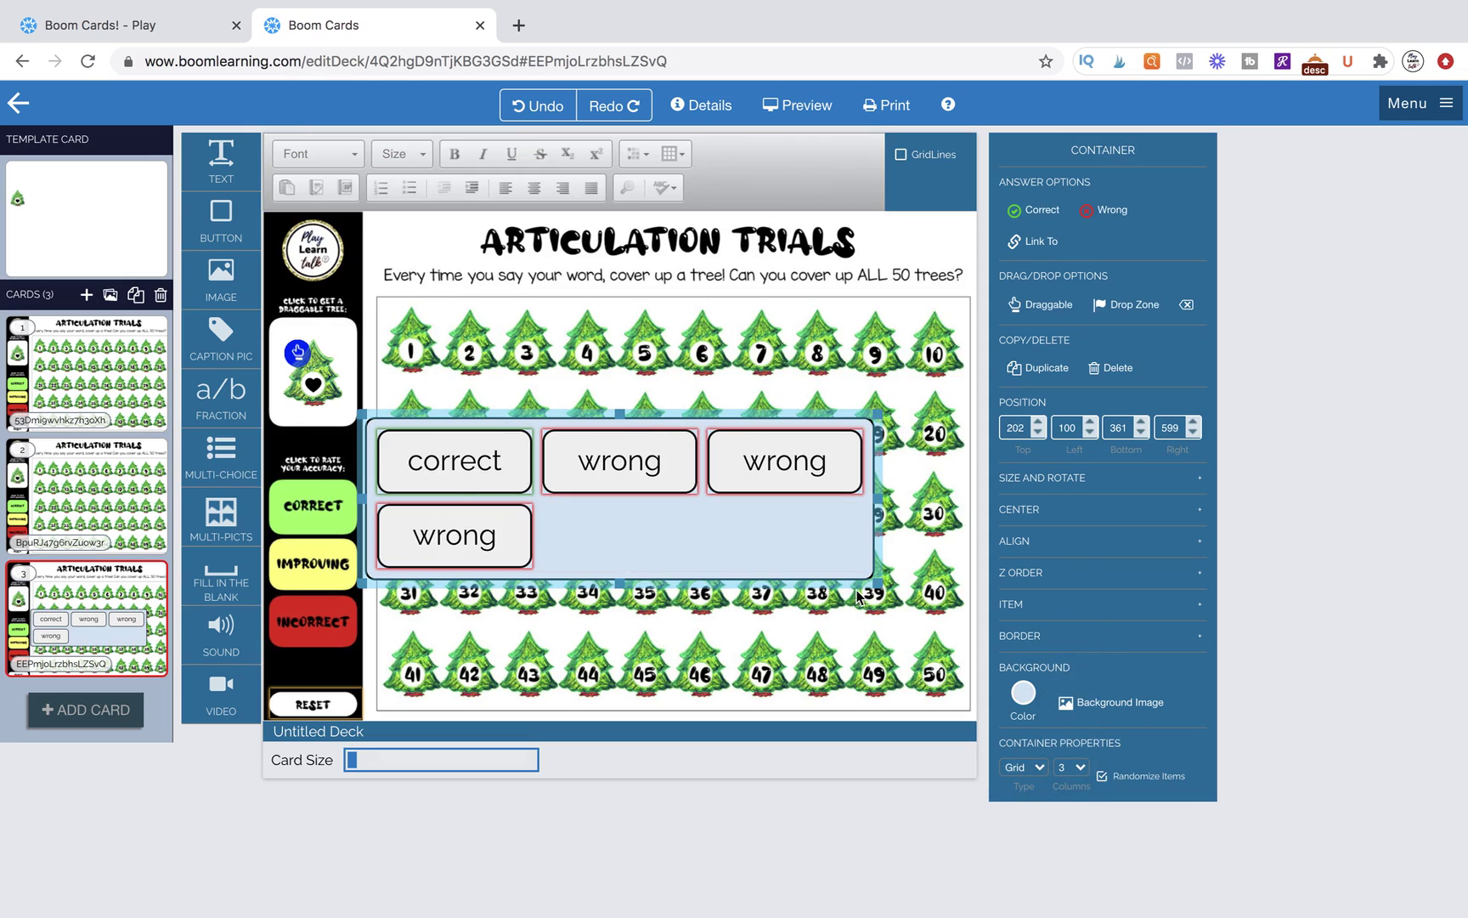
left_click(416, 536)
left_click(1111, 367)
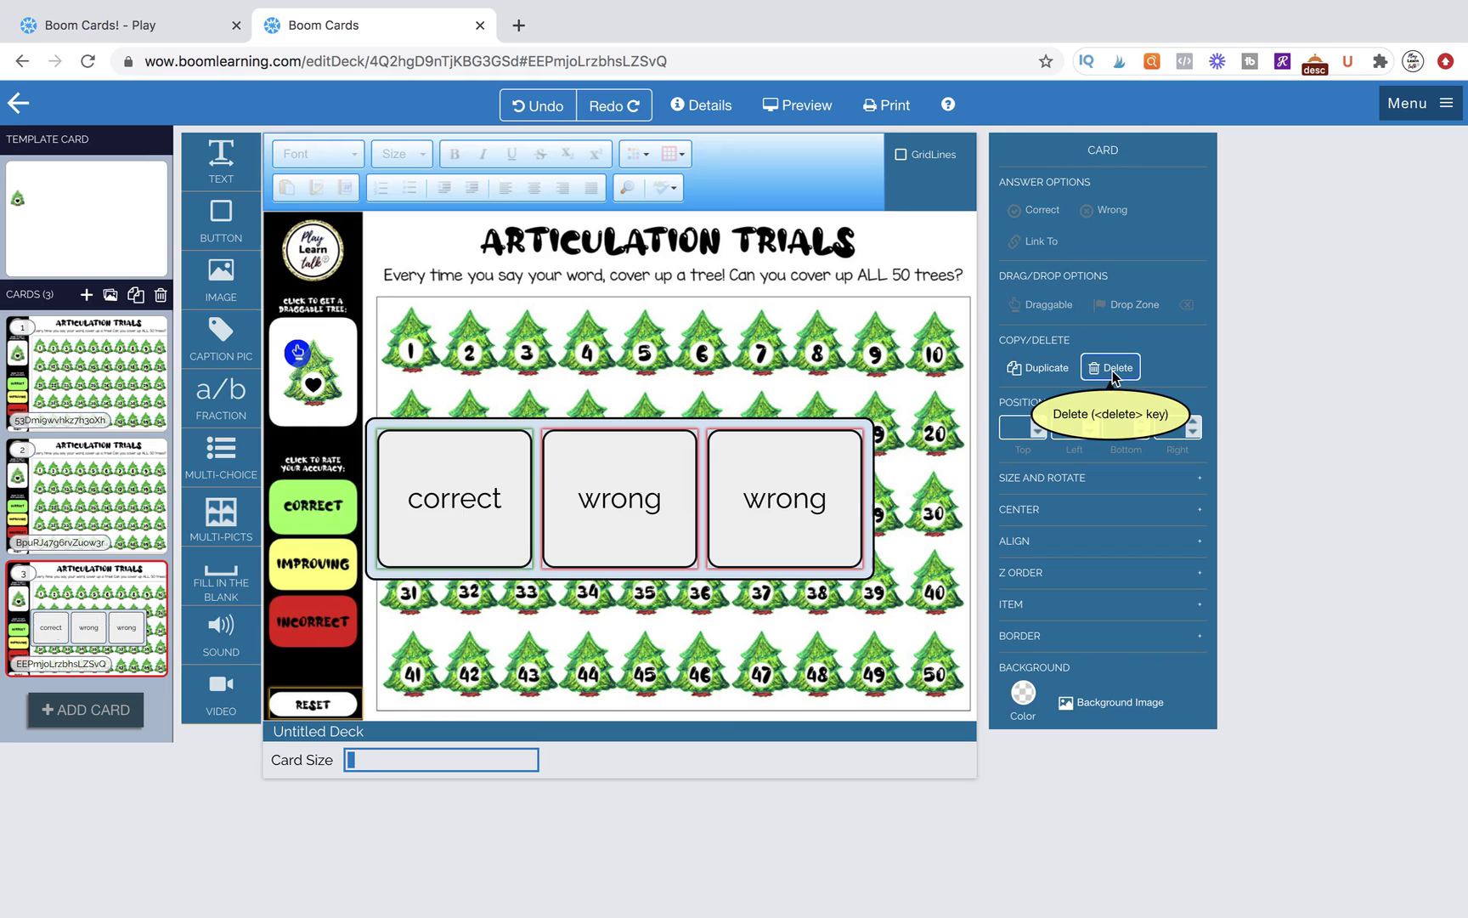
left_click(840, 553)
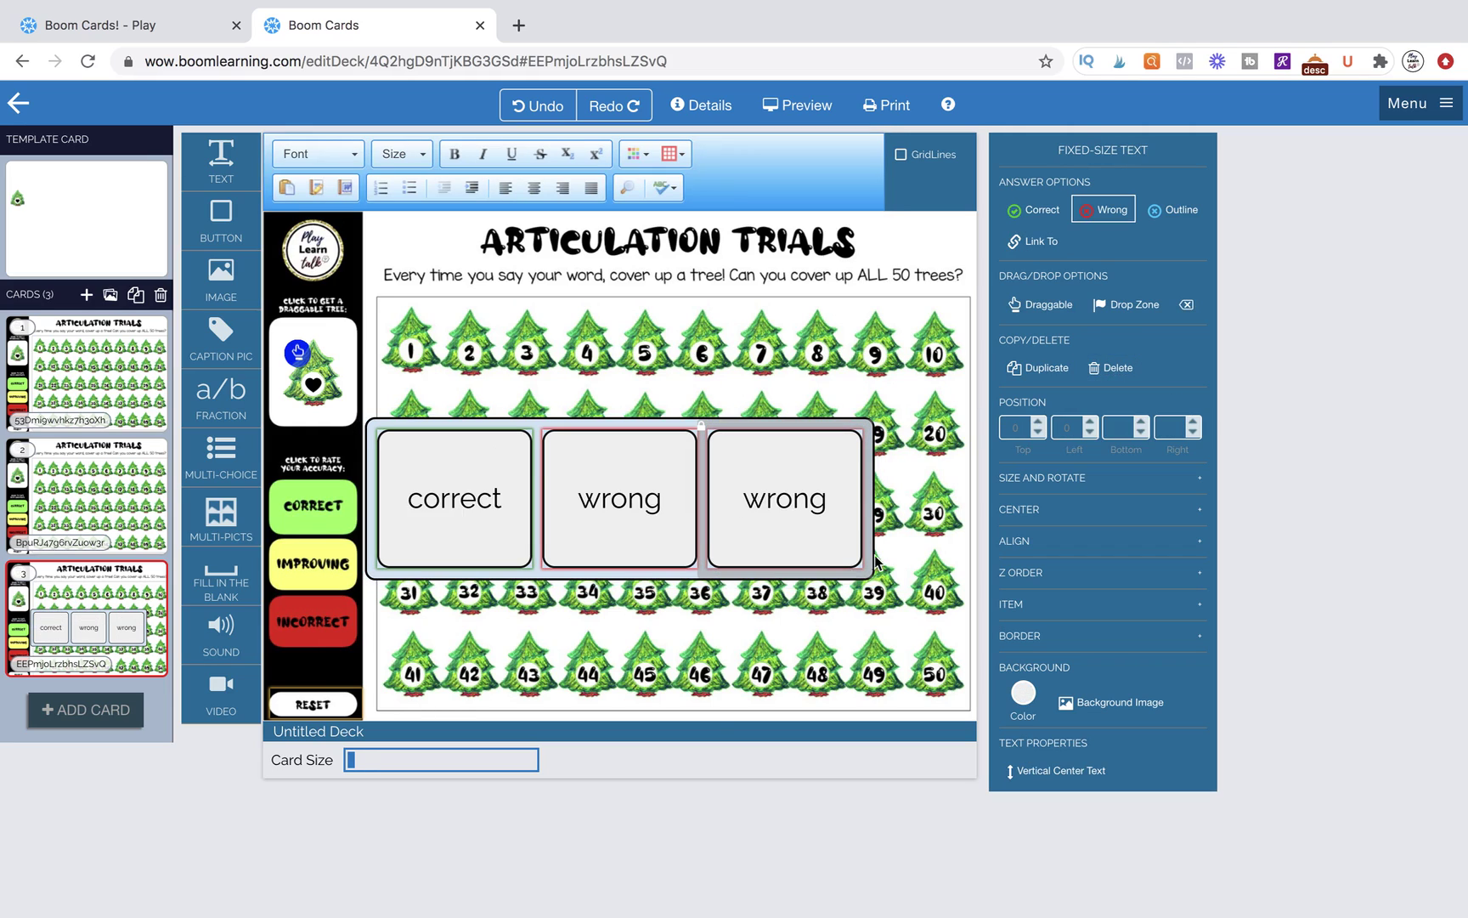
left_click(876, 565)
left_click(865, 577)
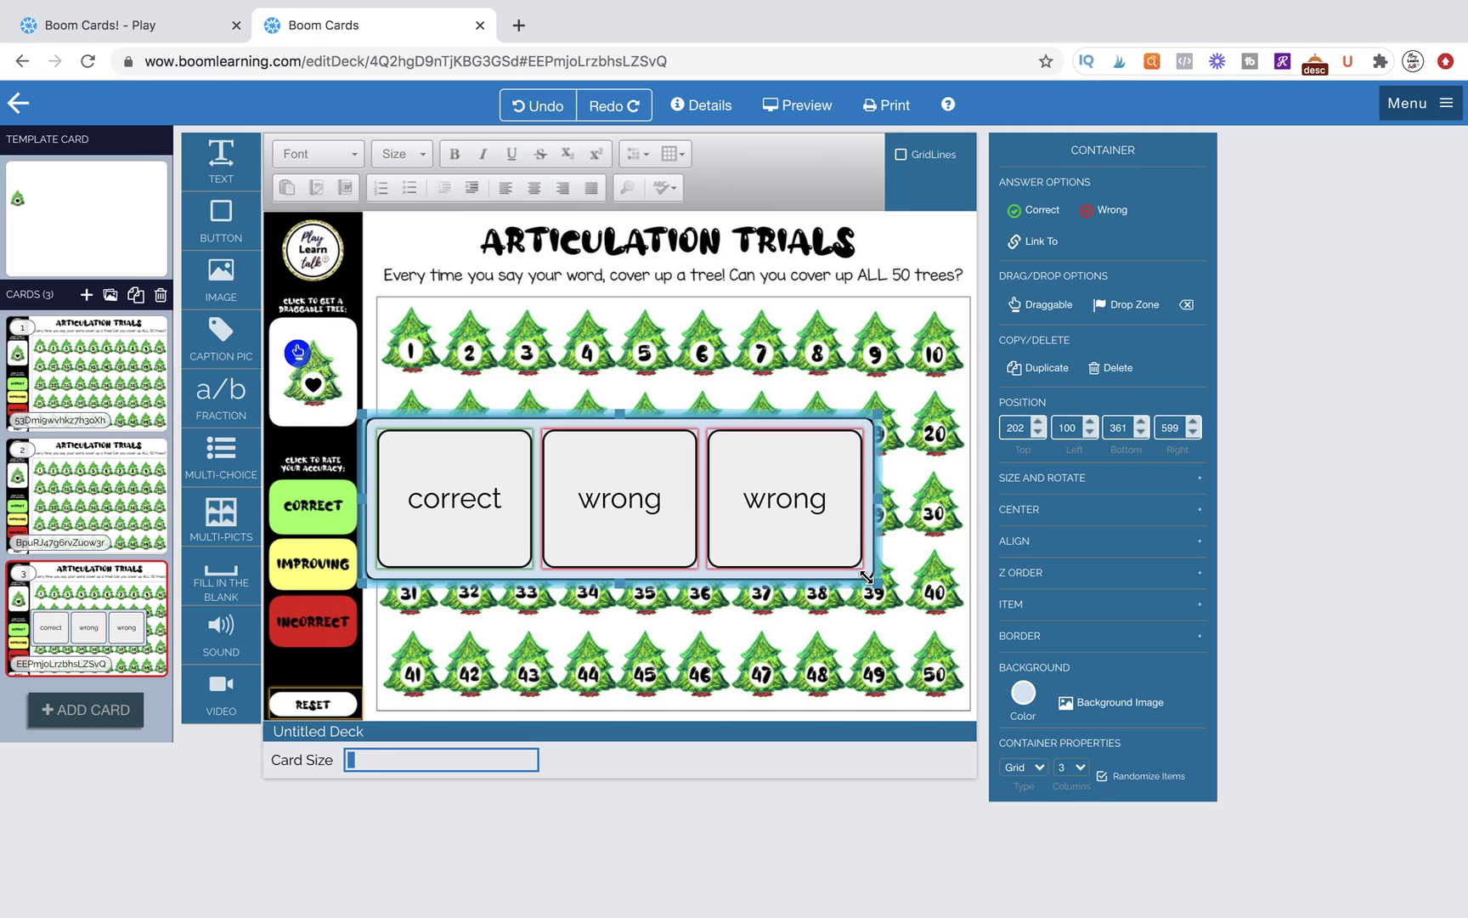
left_click_drag(873, 584, 562, 491)
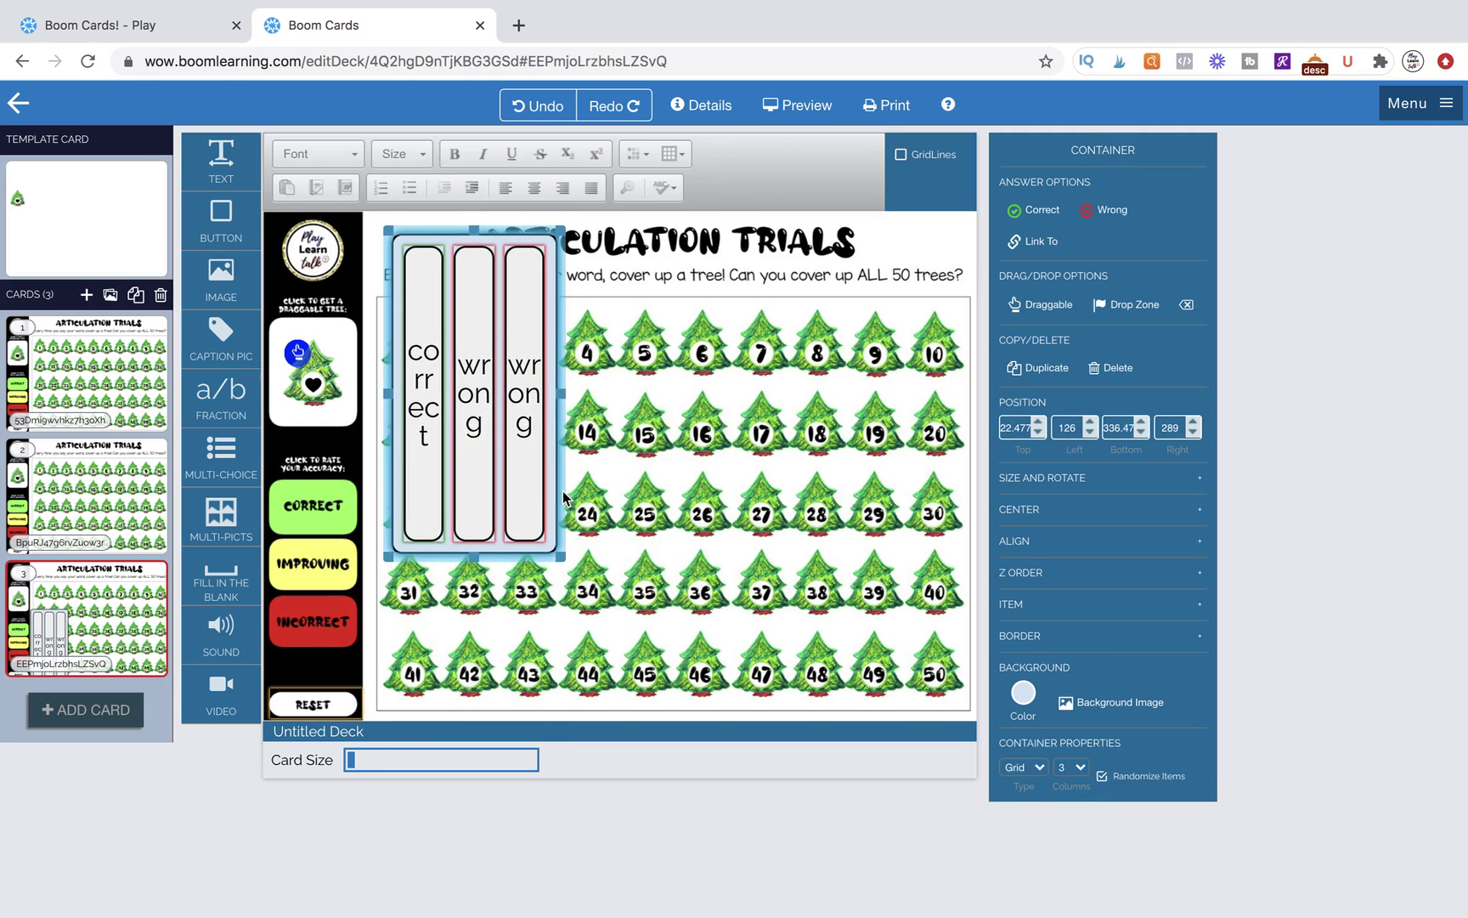
- Try a Flow layout, then set the answer group to Grid with 1 column and narrow it
left_click(1007, 766)
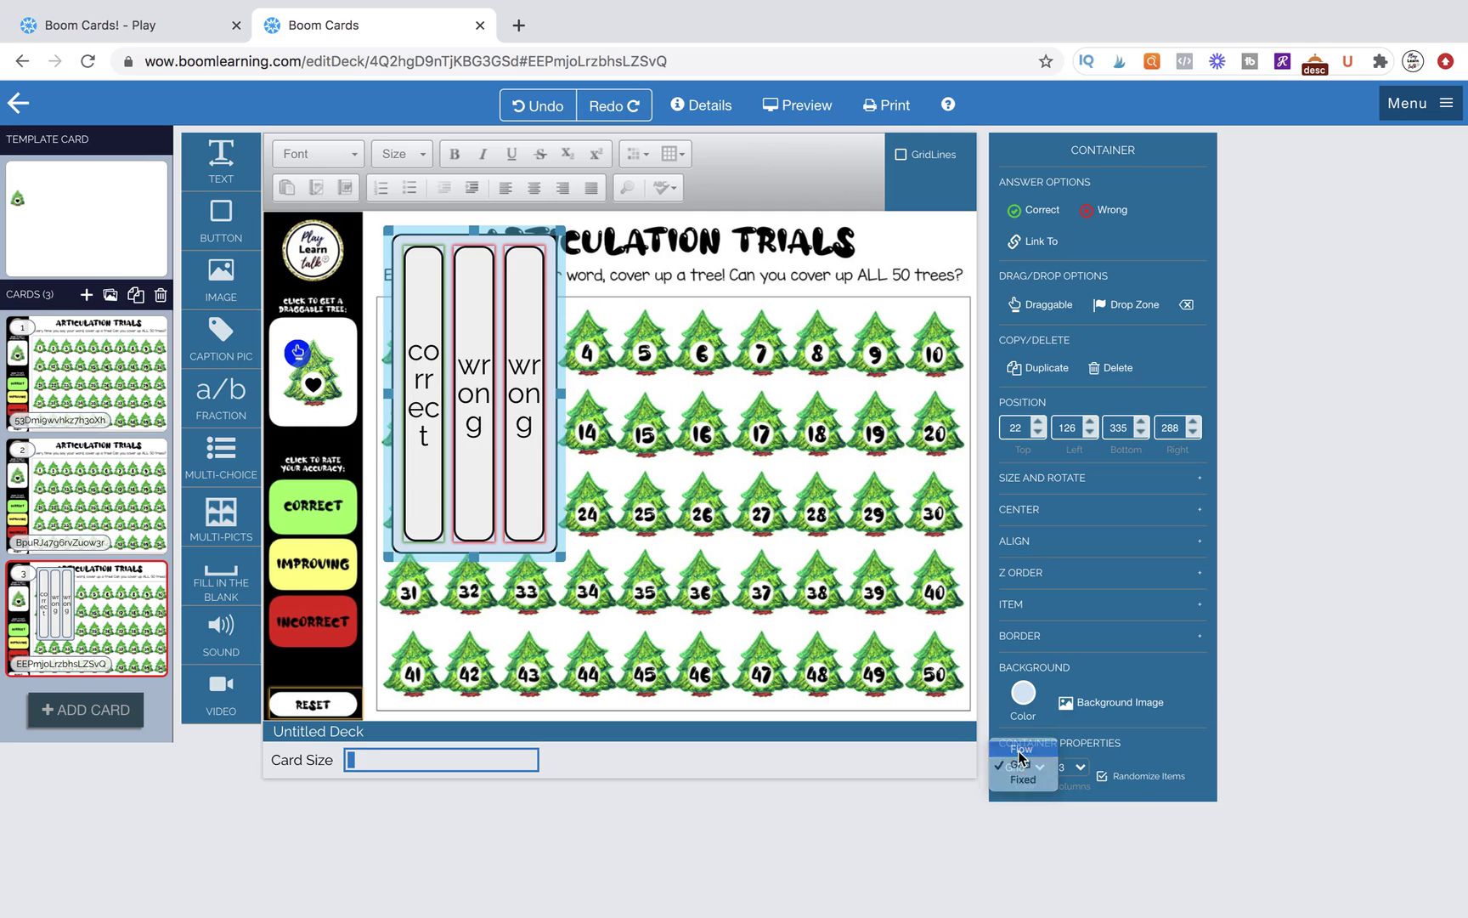
left_click(1022, 749)
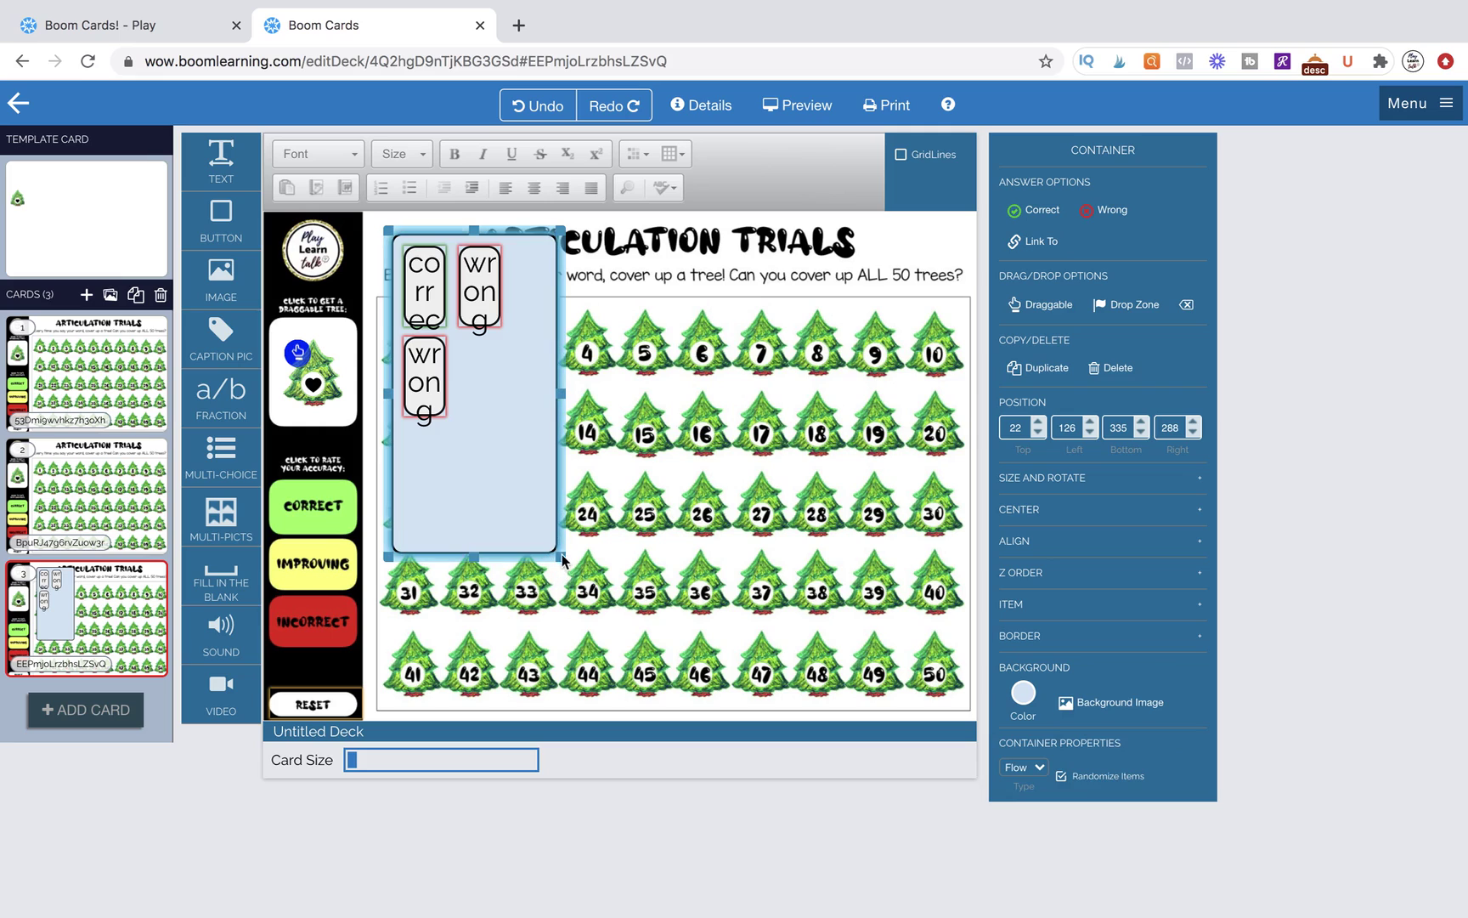
left_click_drag(561, 557, 610, 563)
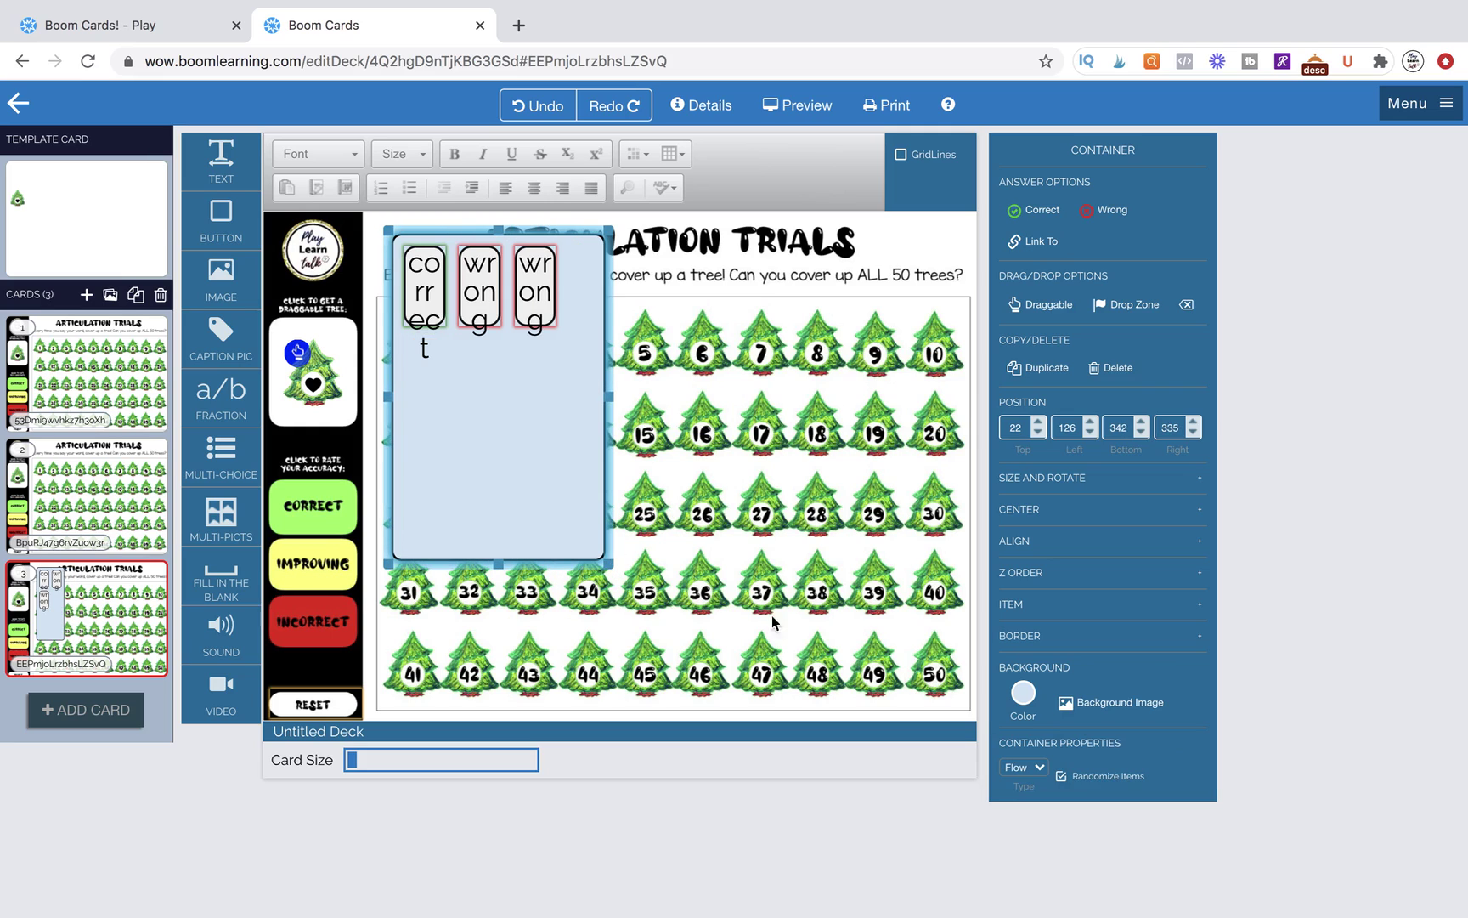
left_click(1035, 769)
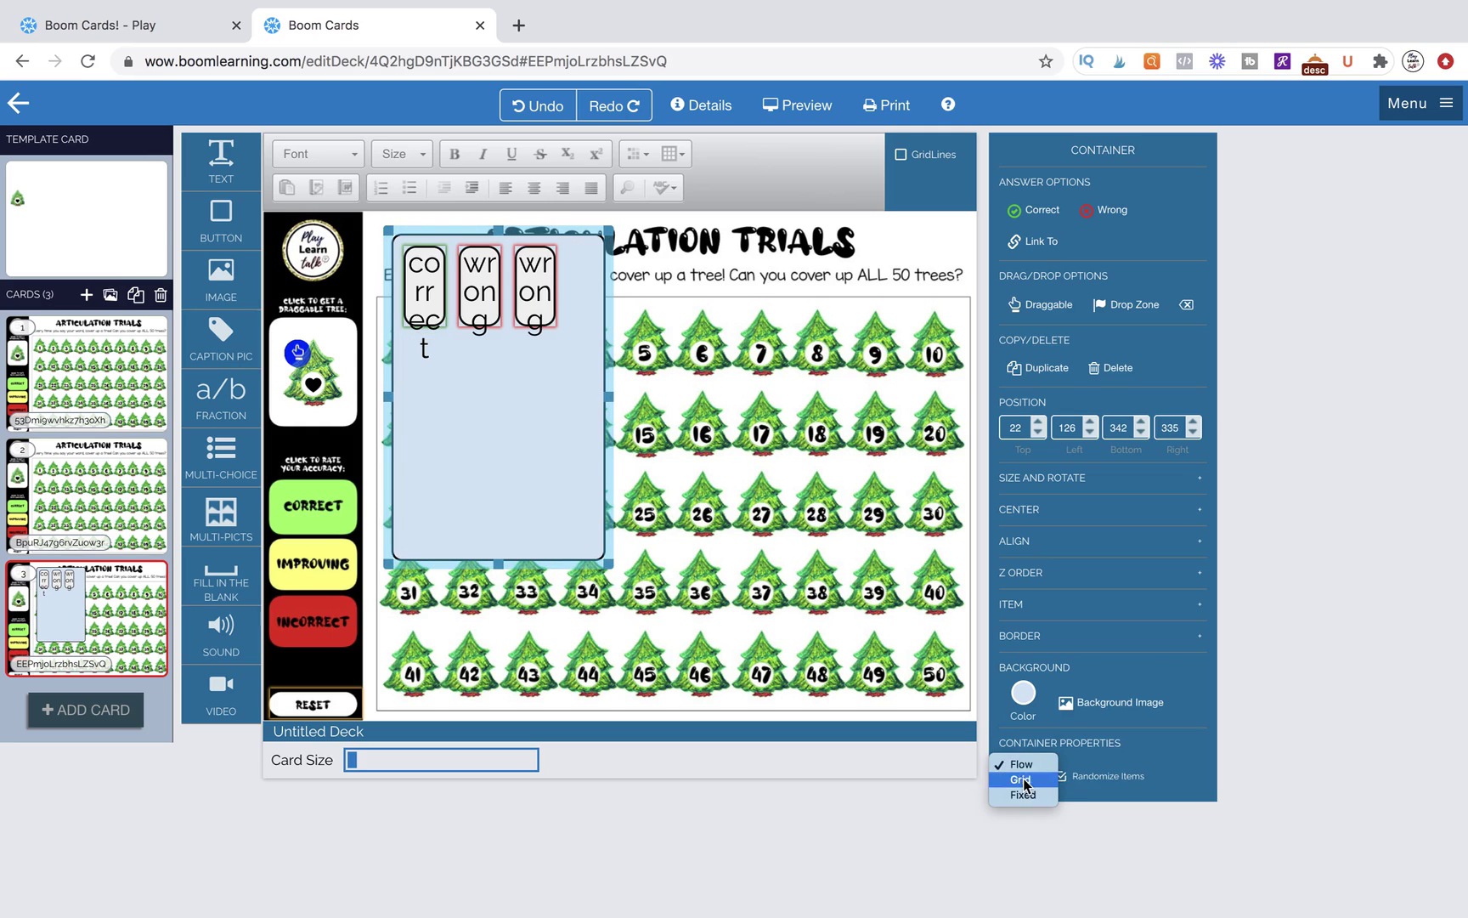
left_click(1019, 785)
left_click(1069, 769)
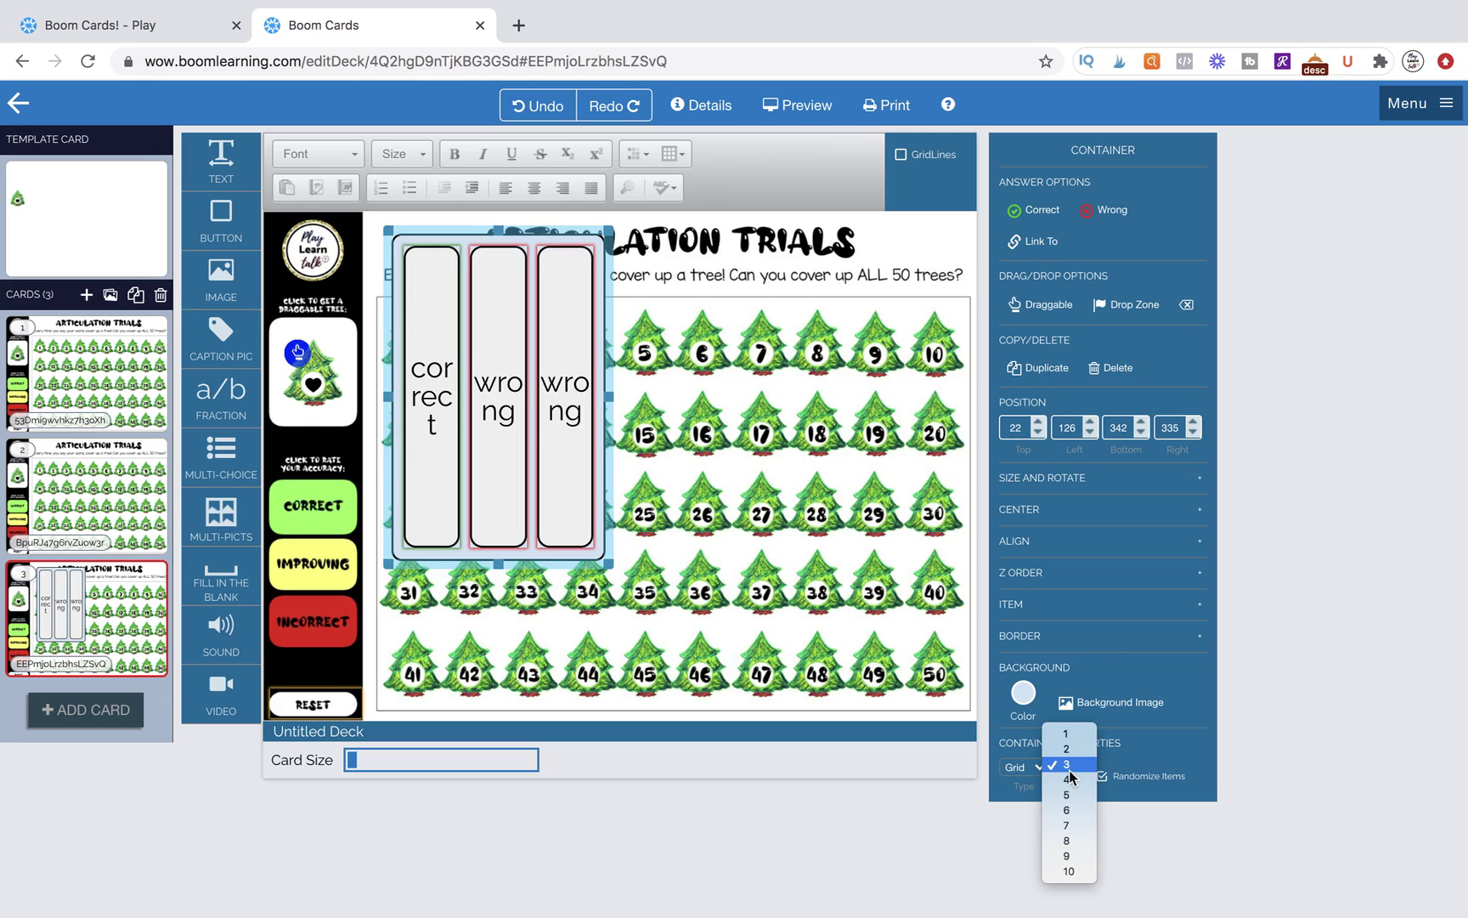
left_click(1062, 724)
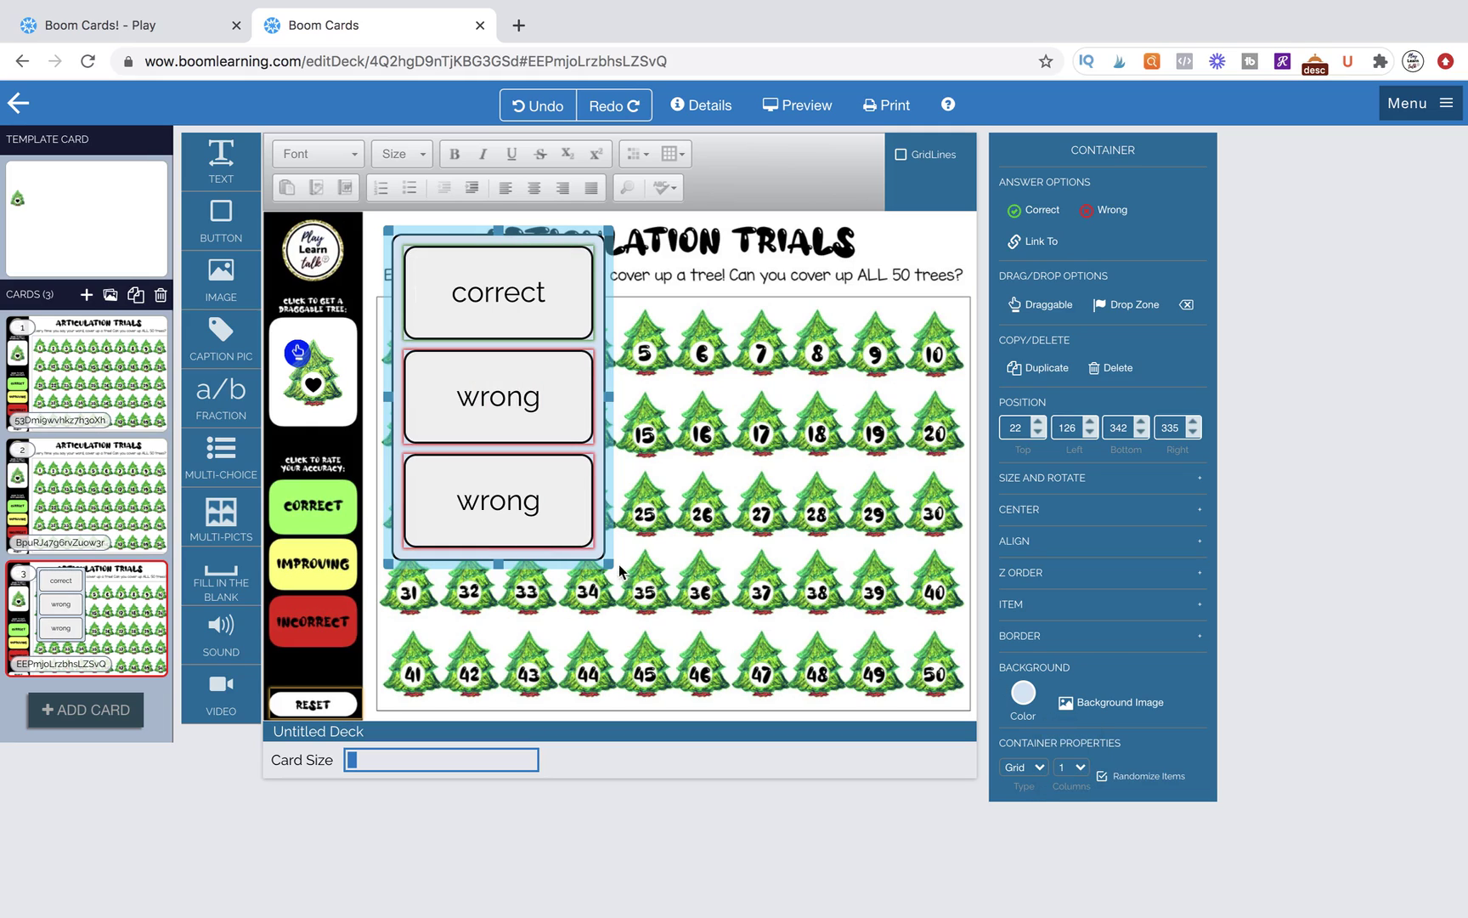
left_click_drag(612, 564, 530, 605)
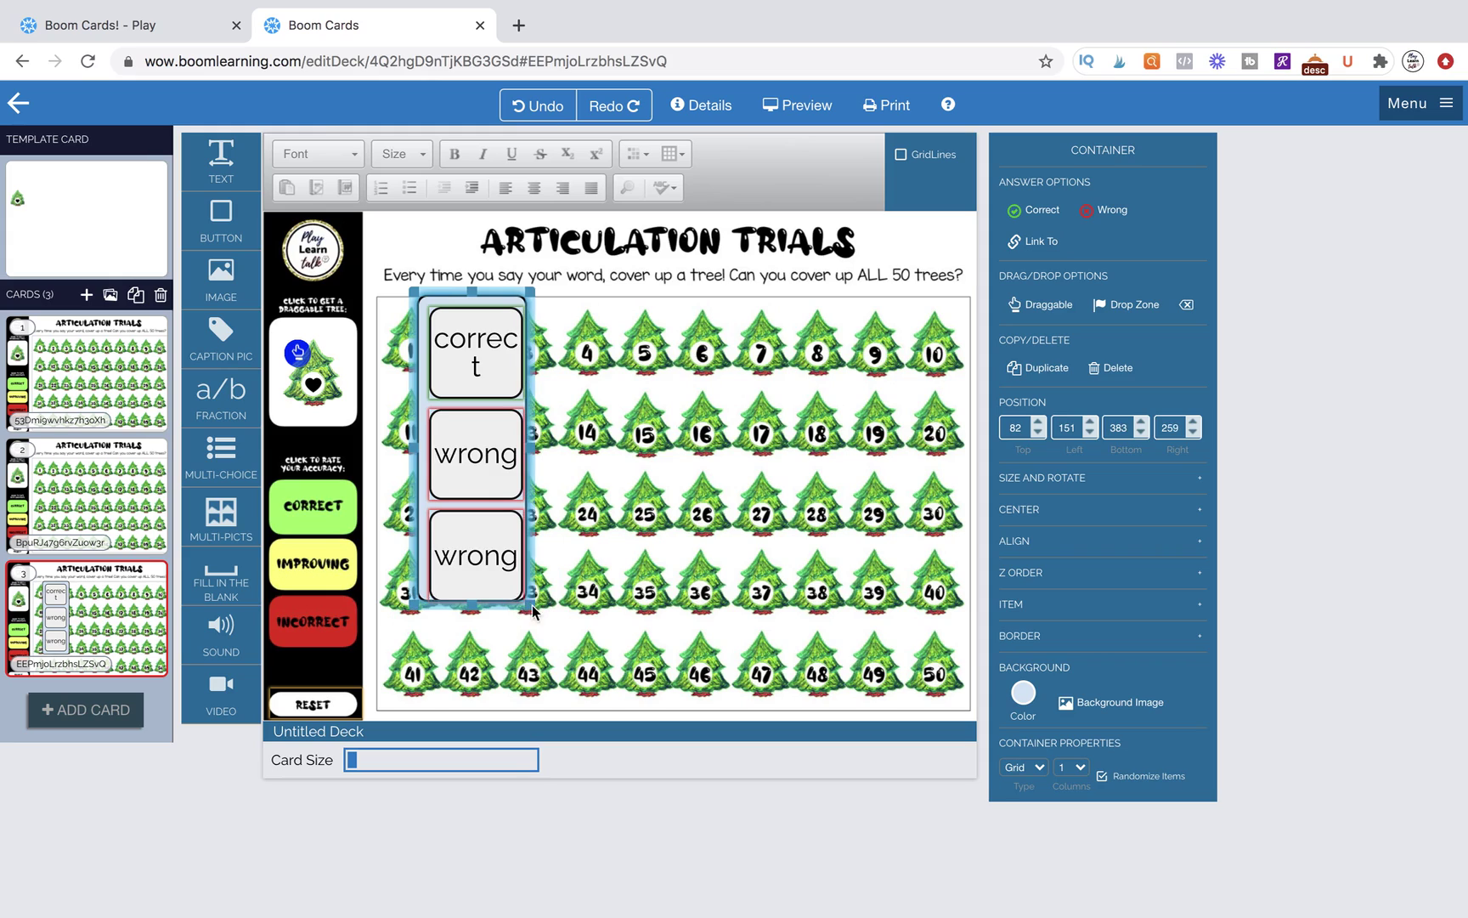
- Make the answer group's background and the answer boxes' fill transparent
left_click(1023, 693)
left_click(1155, 469)
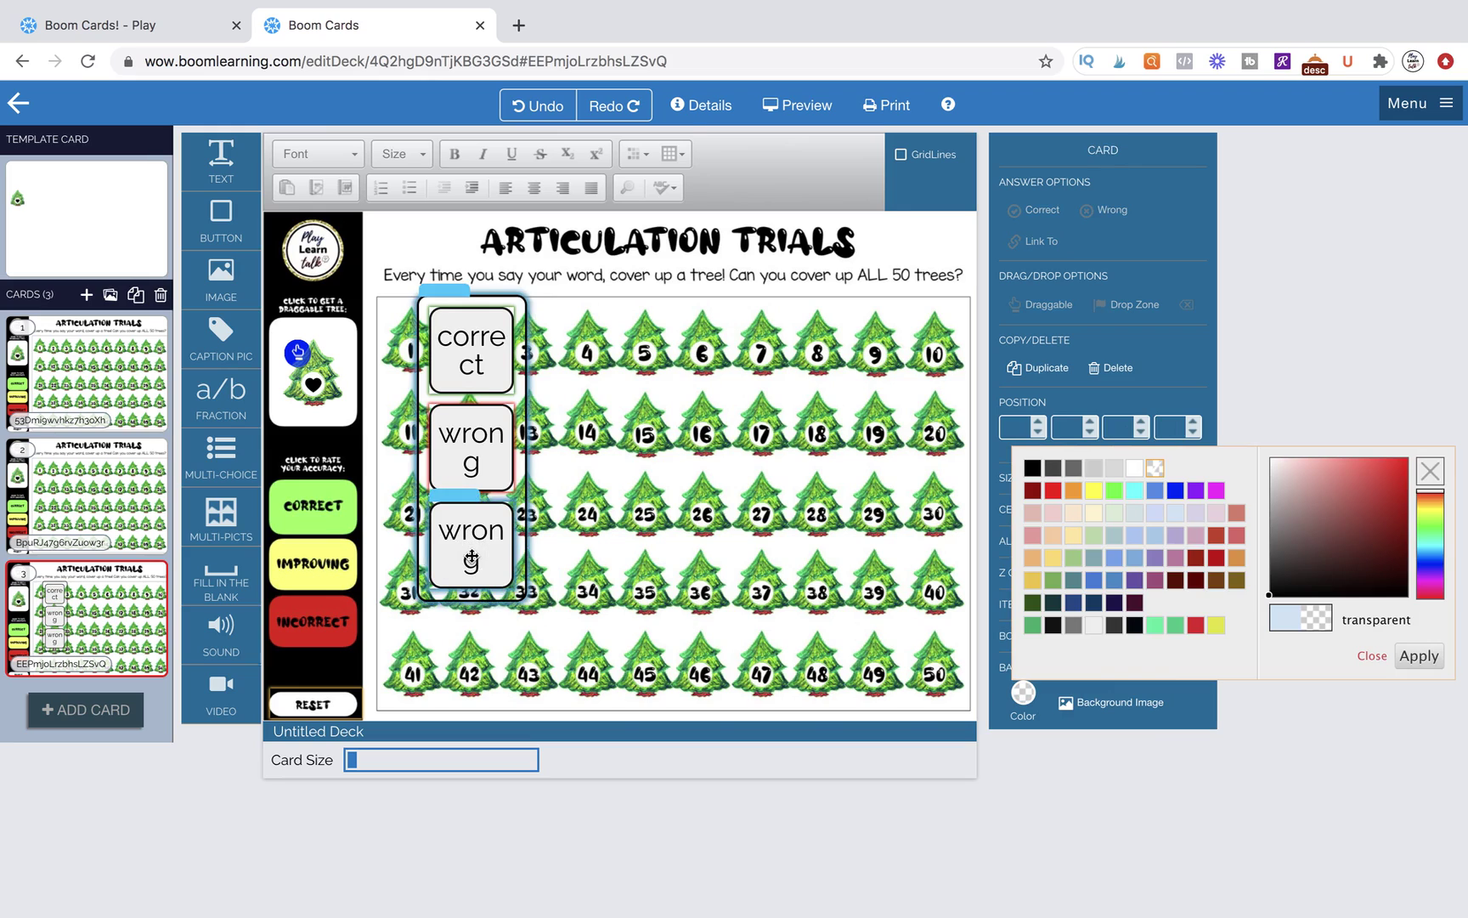
left_click(472, 442)
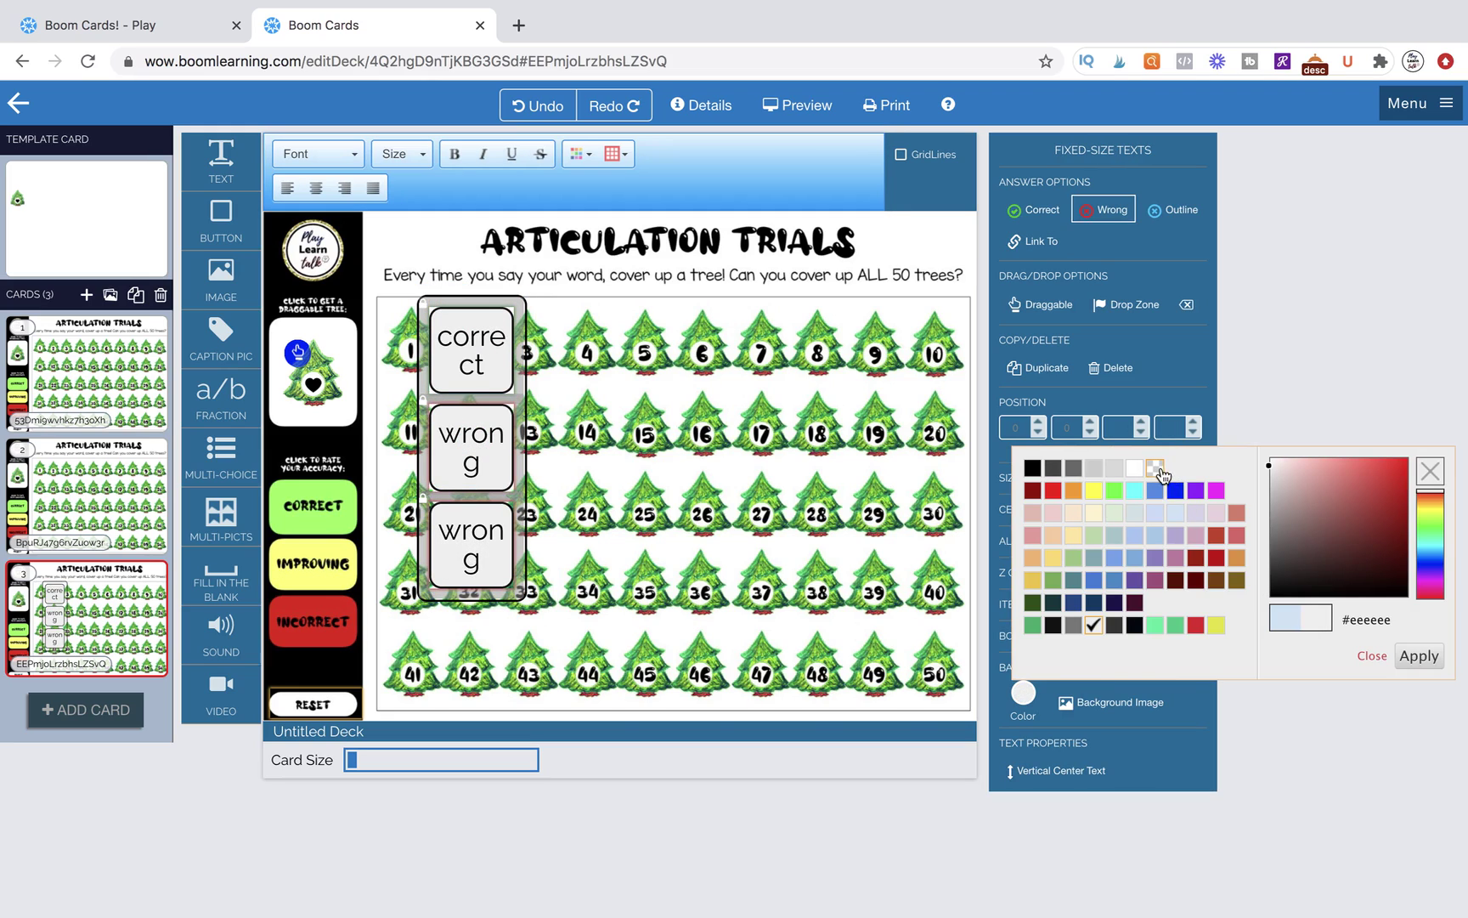
left_click(1155, 469)
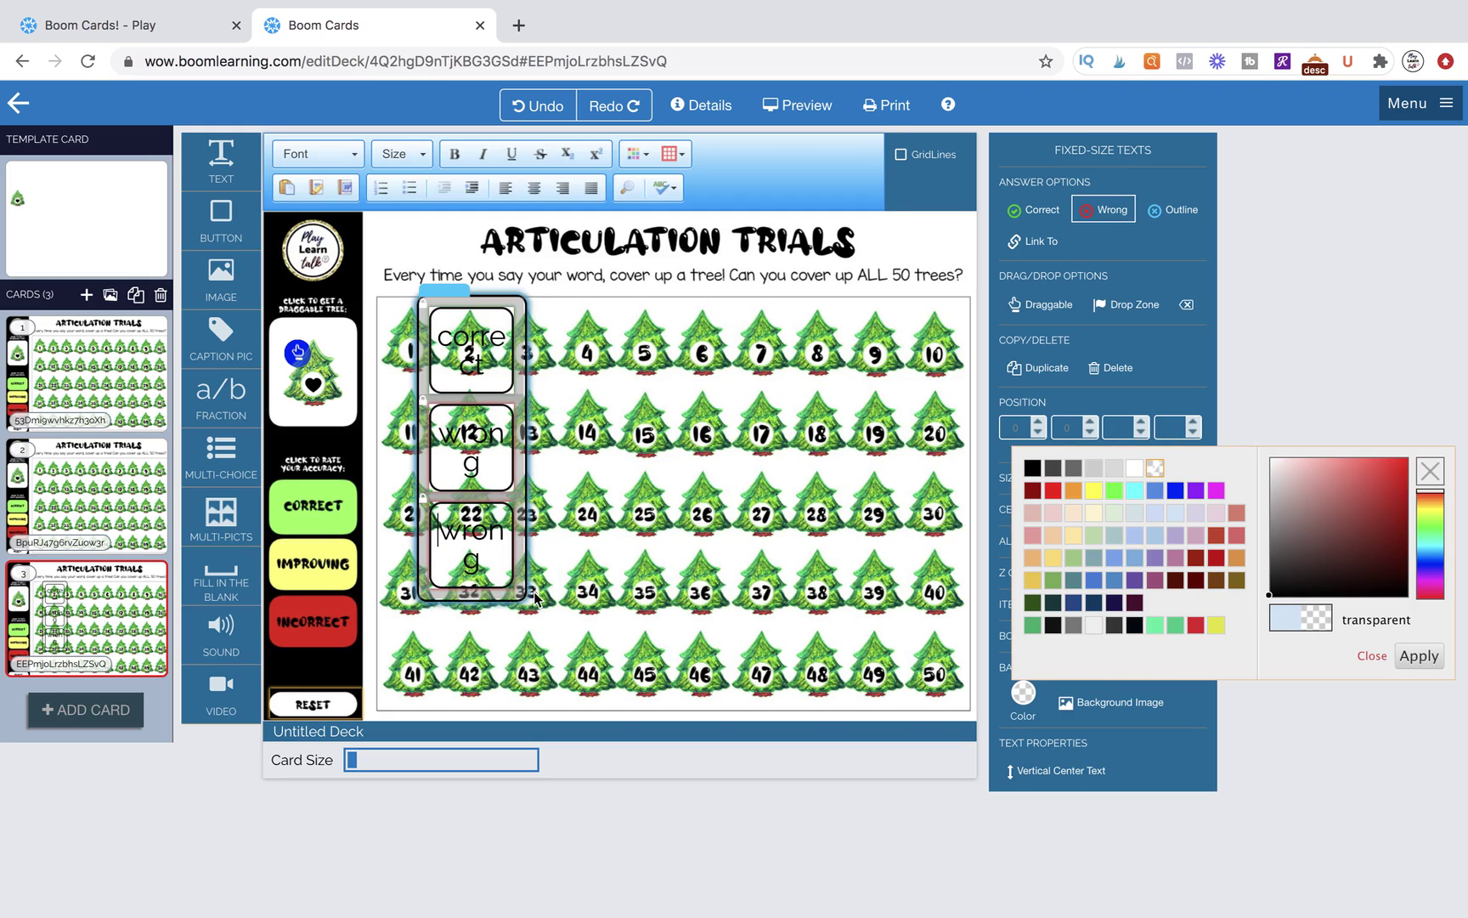
left_click(629, 622)
- Move the answer group over the CORRECT, IMPROVING and INCORRECT rating buttons
left_click(478, 587)
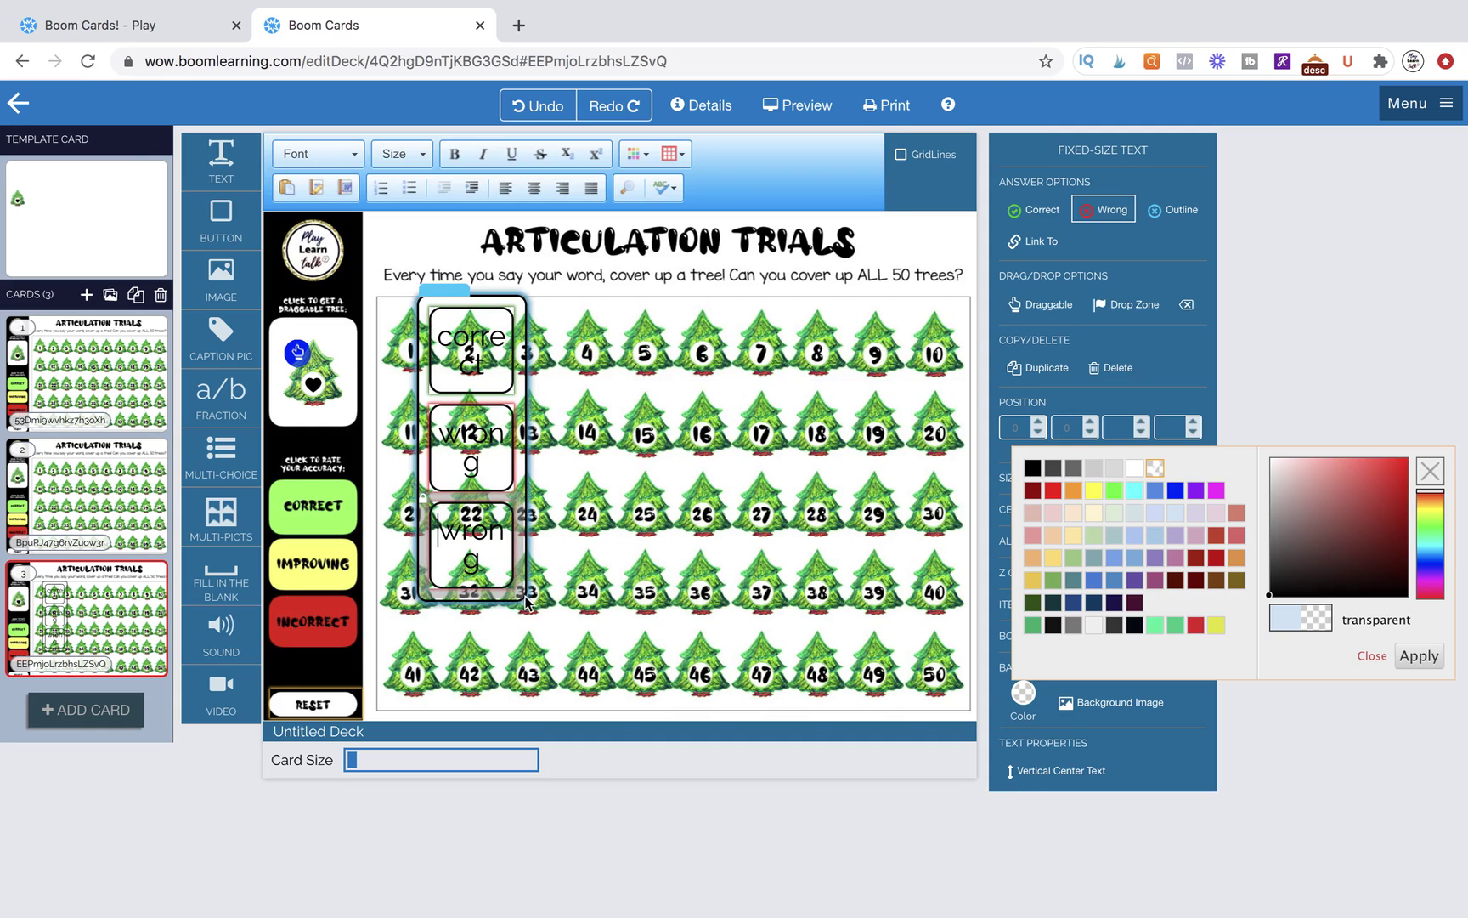
left_click(422, 310)
left_click(430, 292)
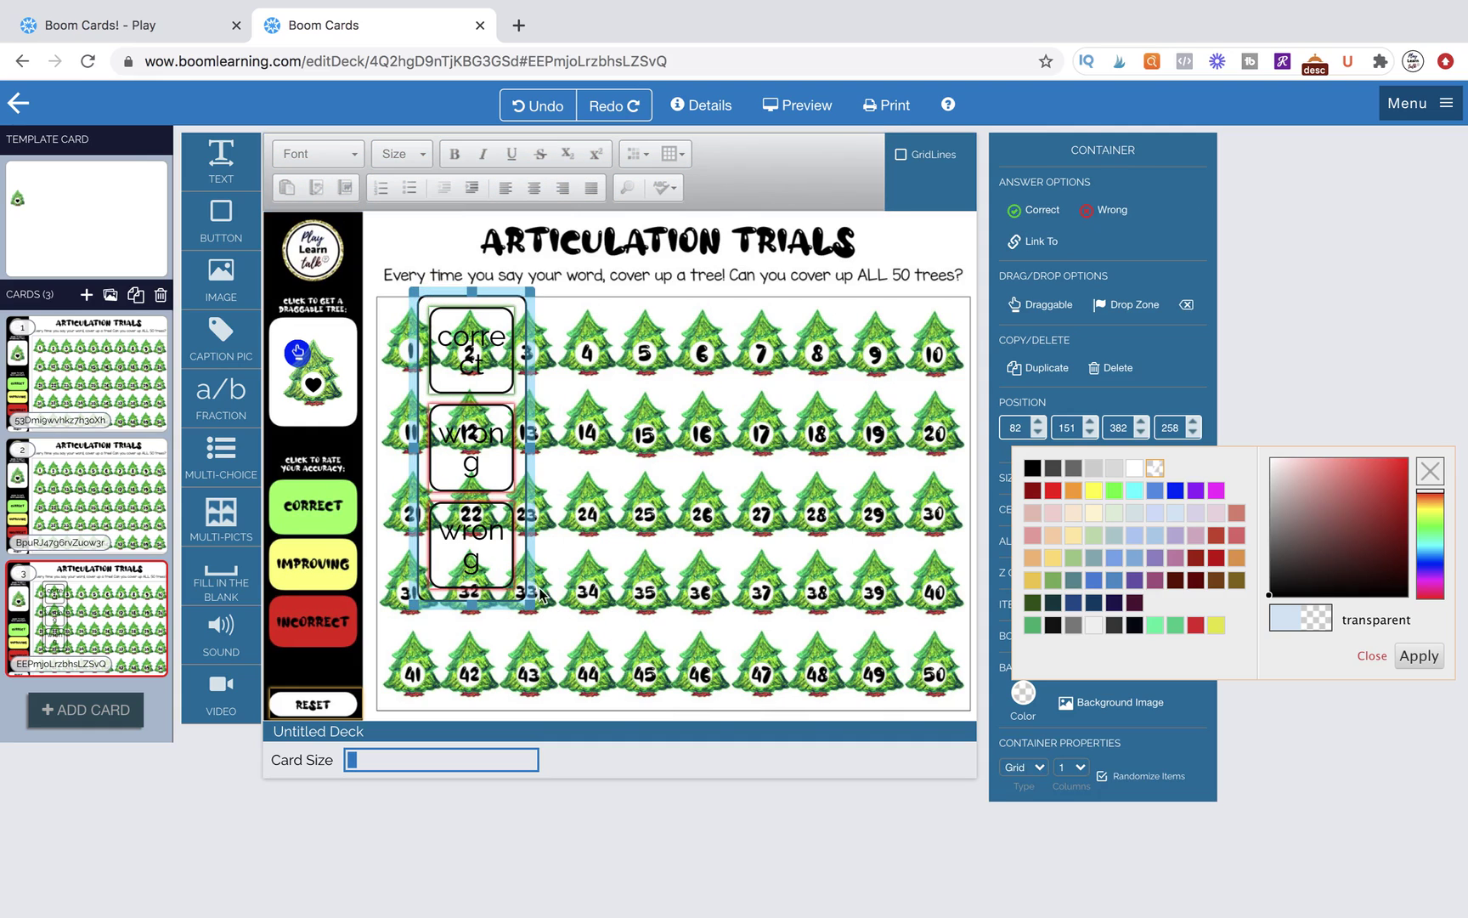
left_click_drag(524, 600, 366, 640)
- Make all three answer boxes transparent with Border Style None, then preview card 3
left_click(311, 504)
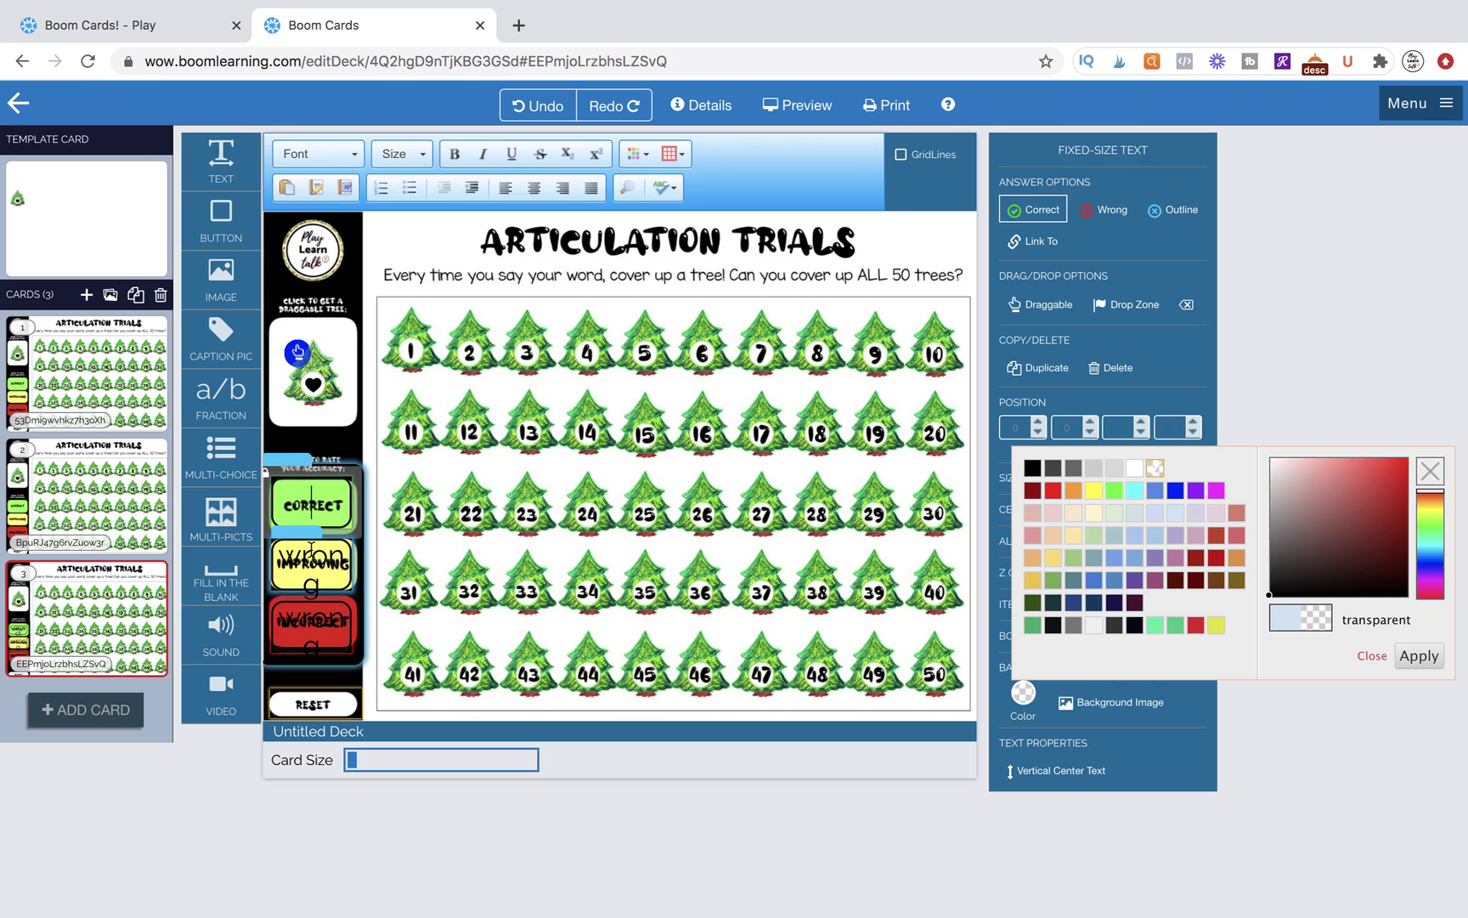
left_click(311, 549)
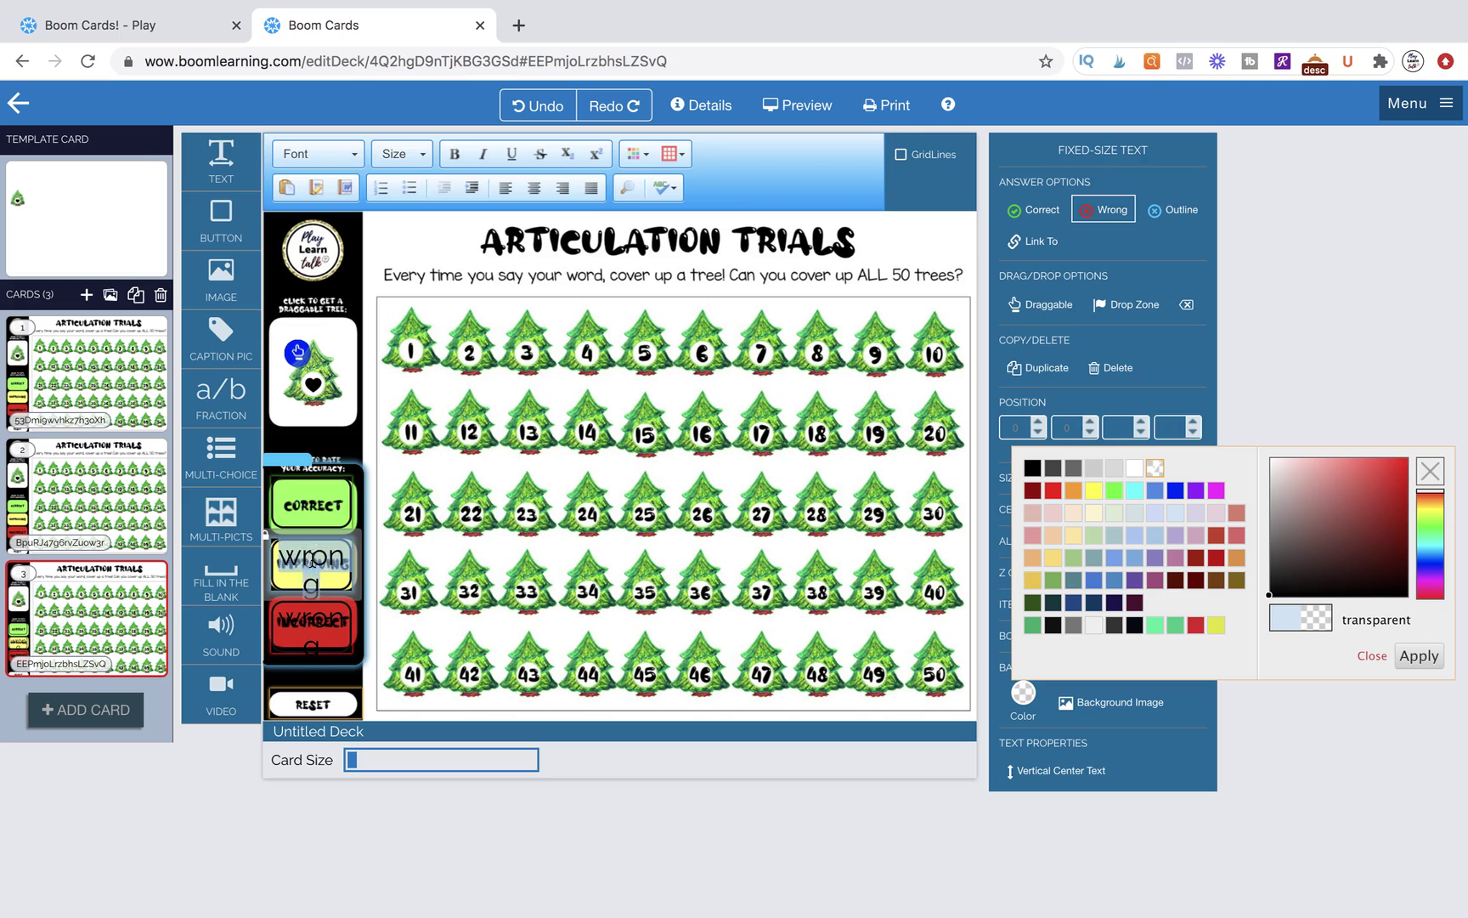
left_click(323, 629)
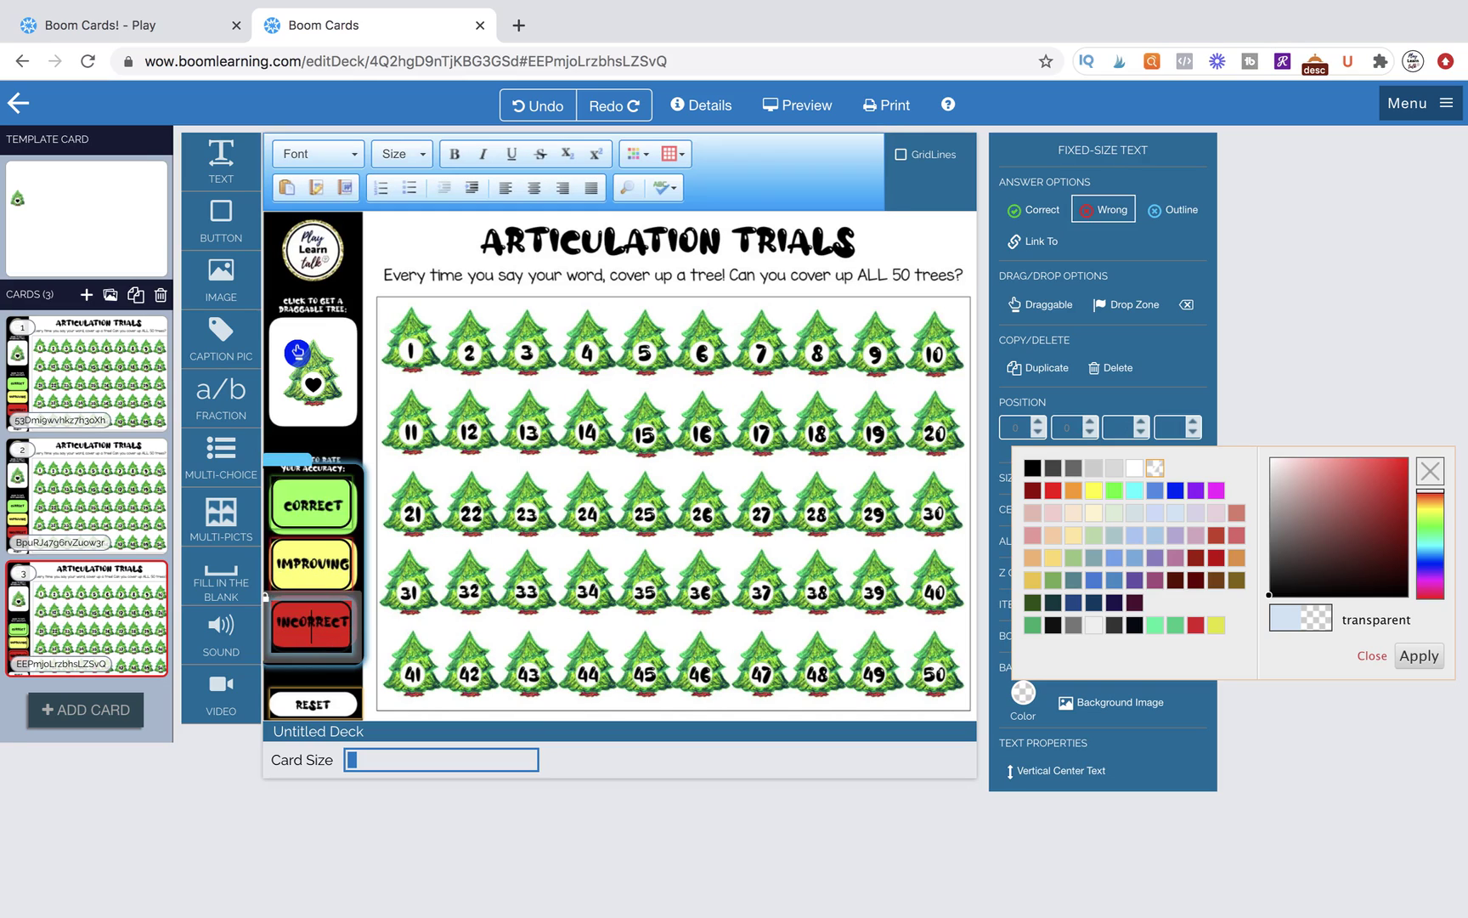
left_click_drag(265, 457, 365, 667)
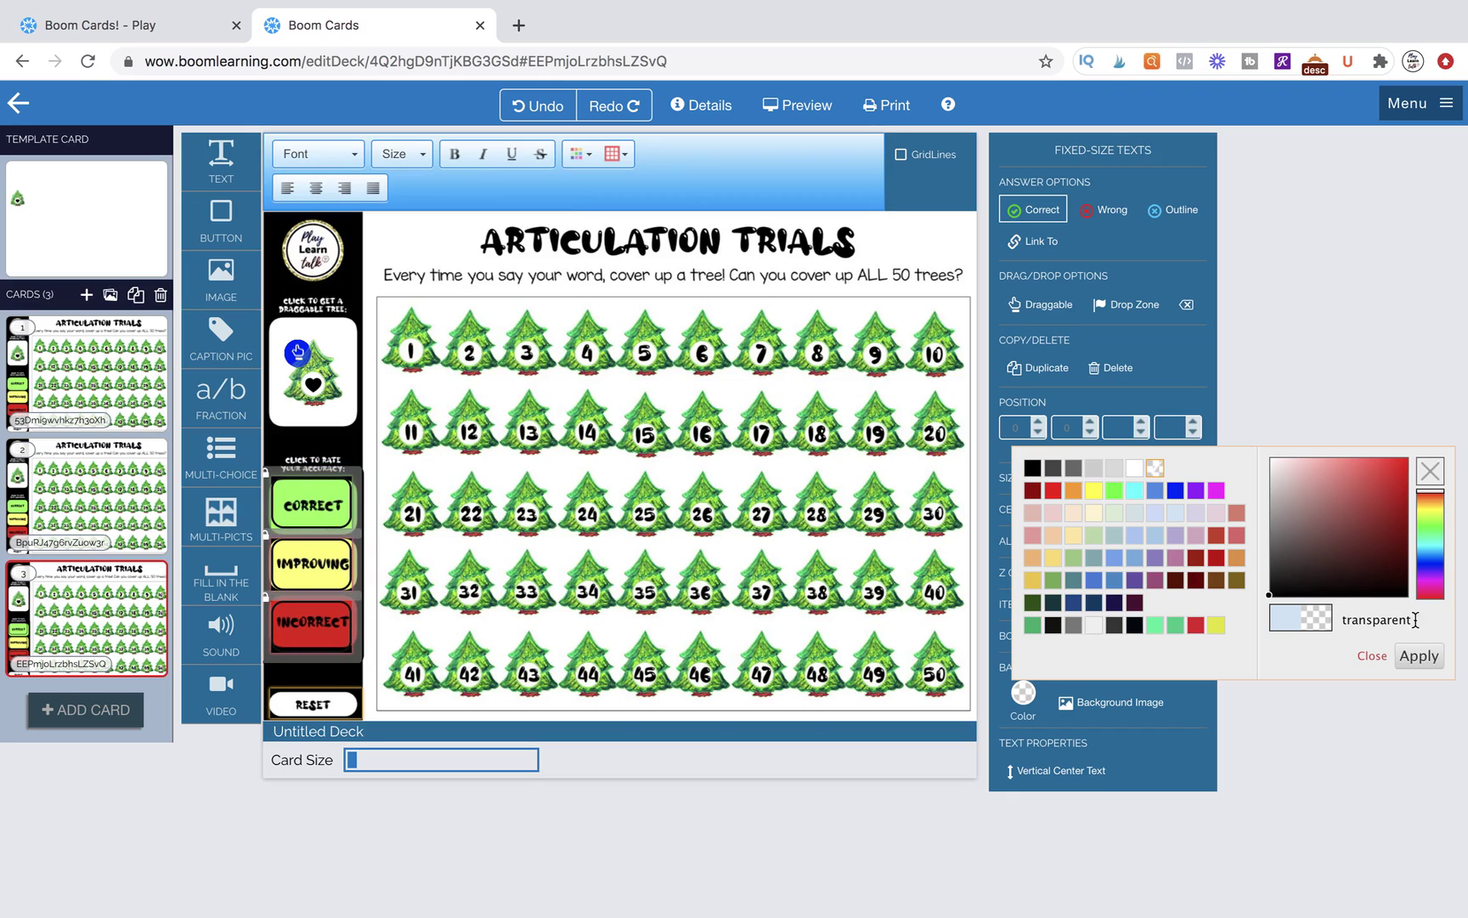
left_click(1419, 655)
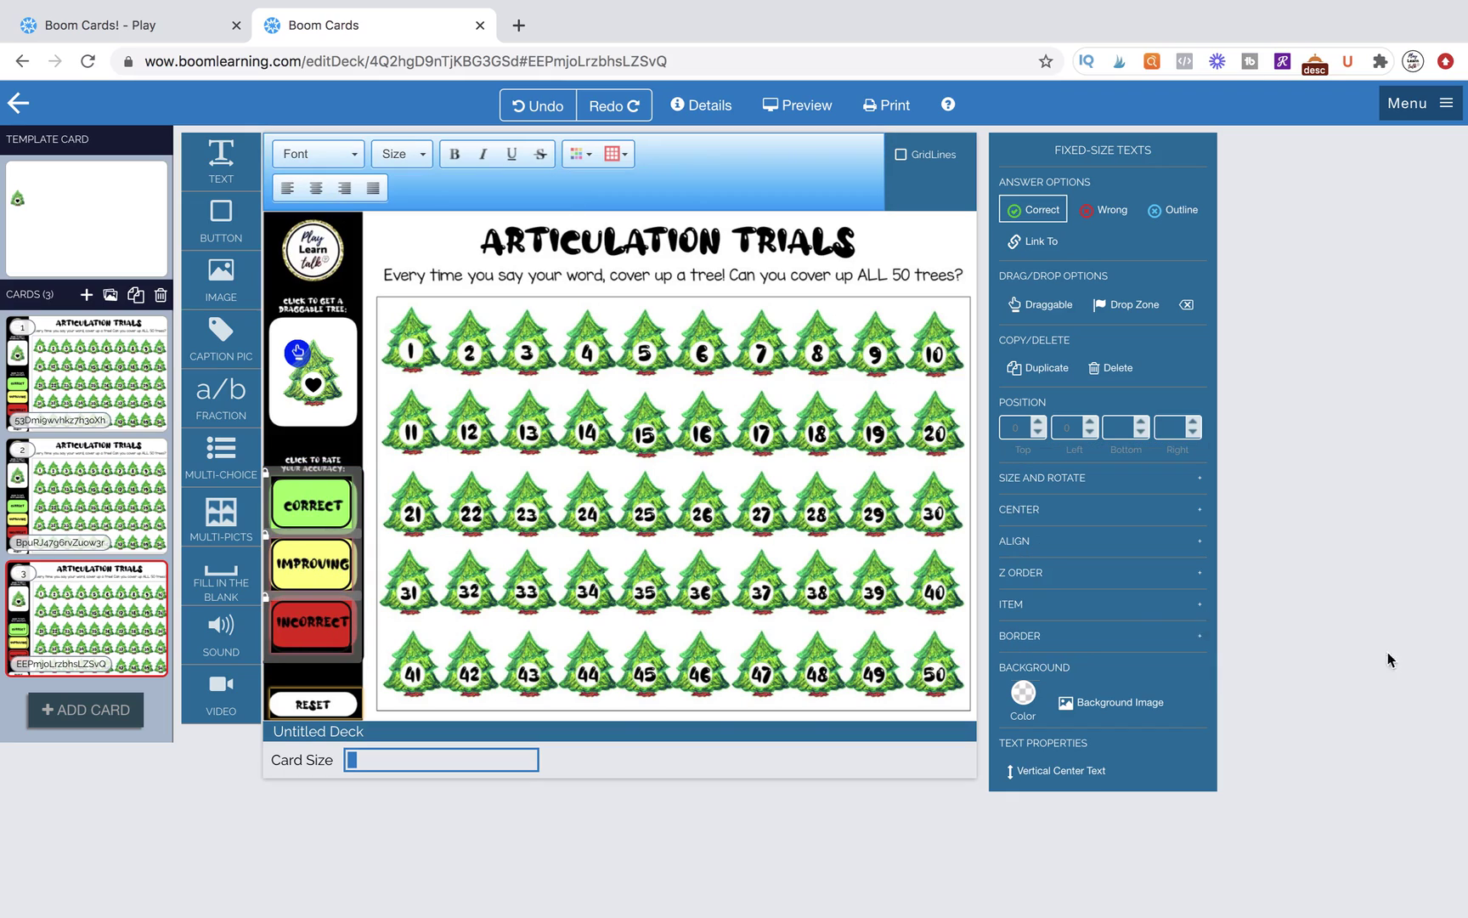
left_click(1027, 636)
left_click(1186, 644)
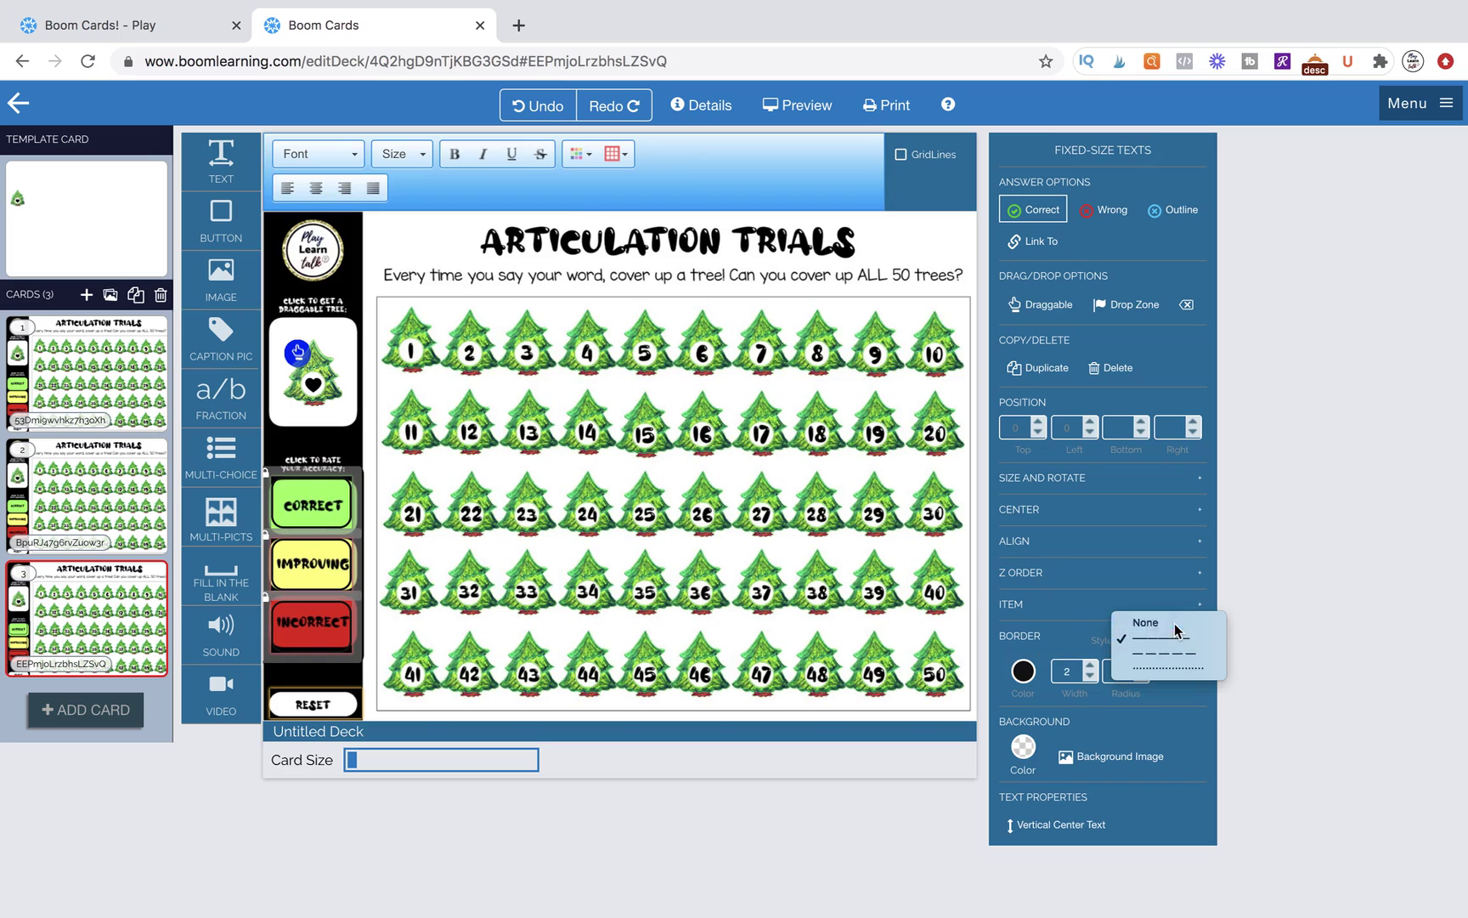
left_click(1139, 620)
left_click(363, 509)
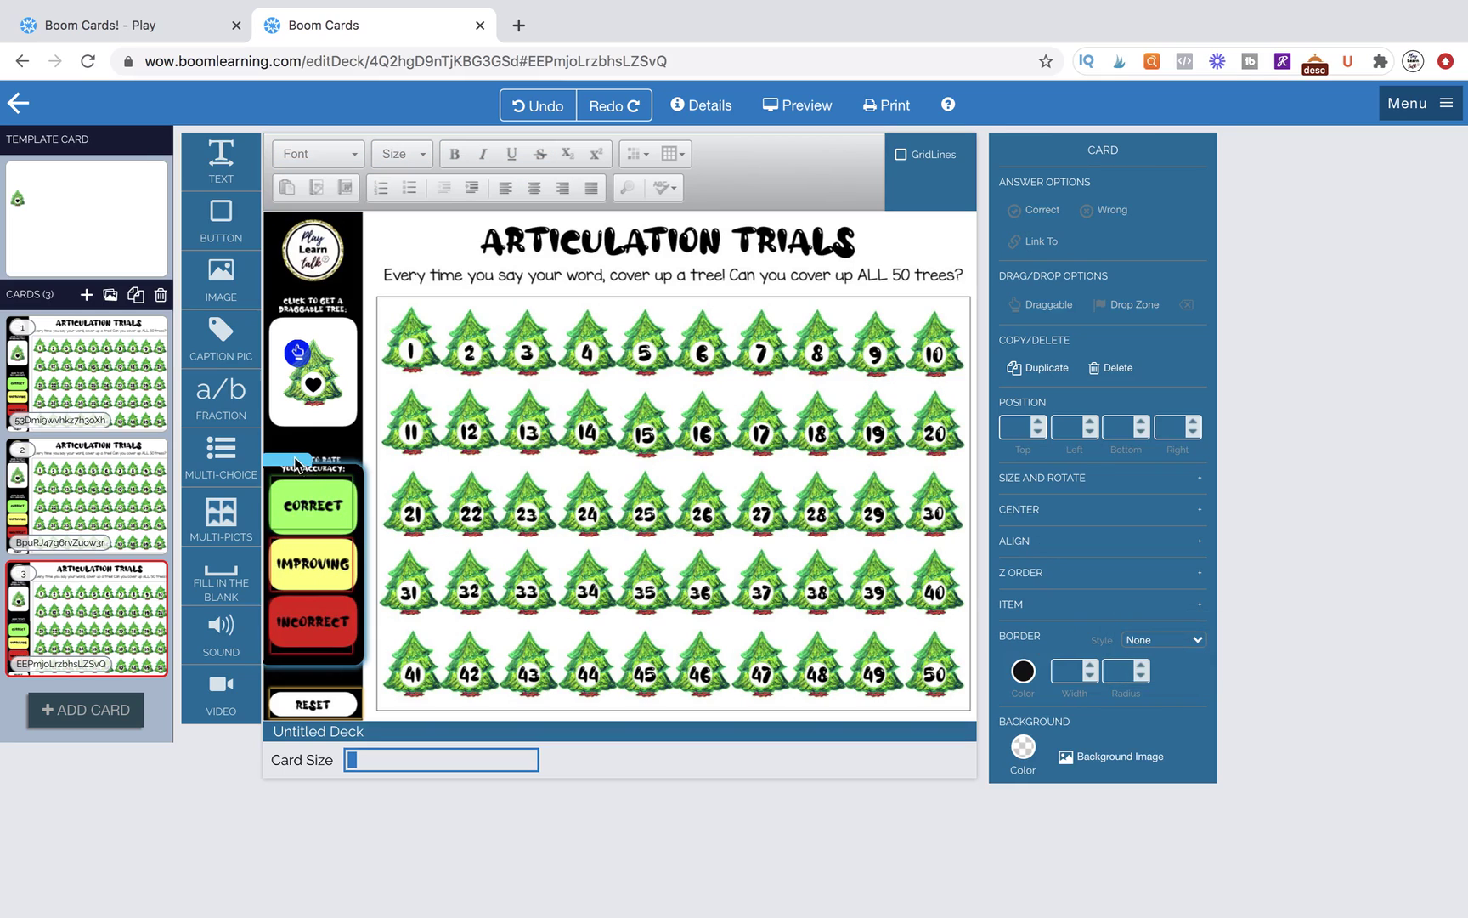
left_click(296, 460)
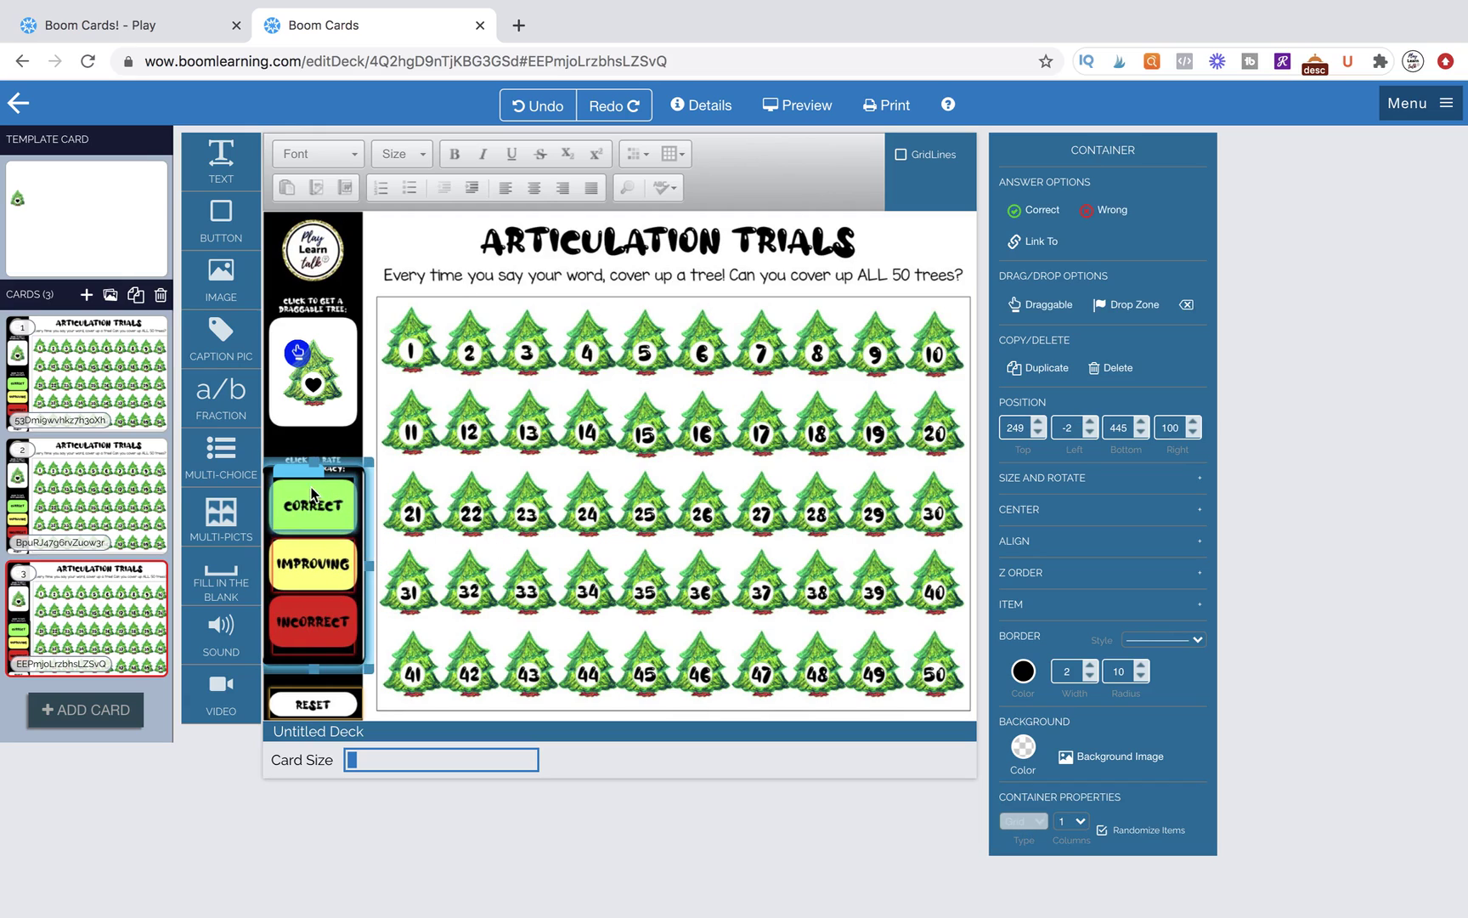
left_click(807, 112)
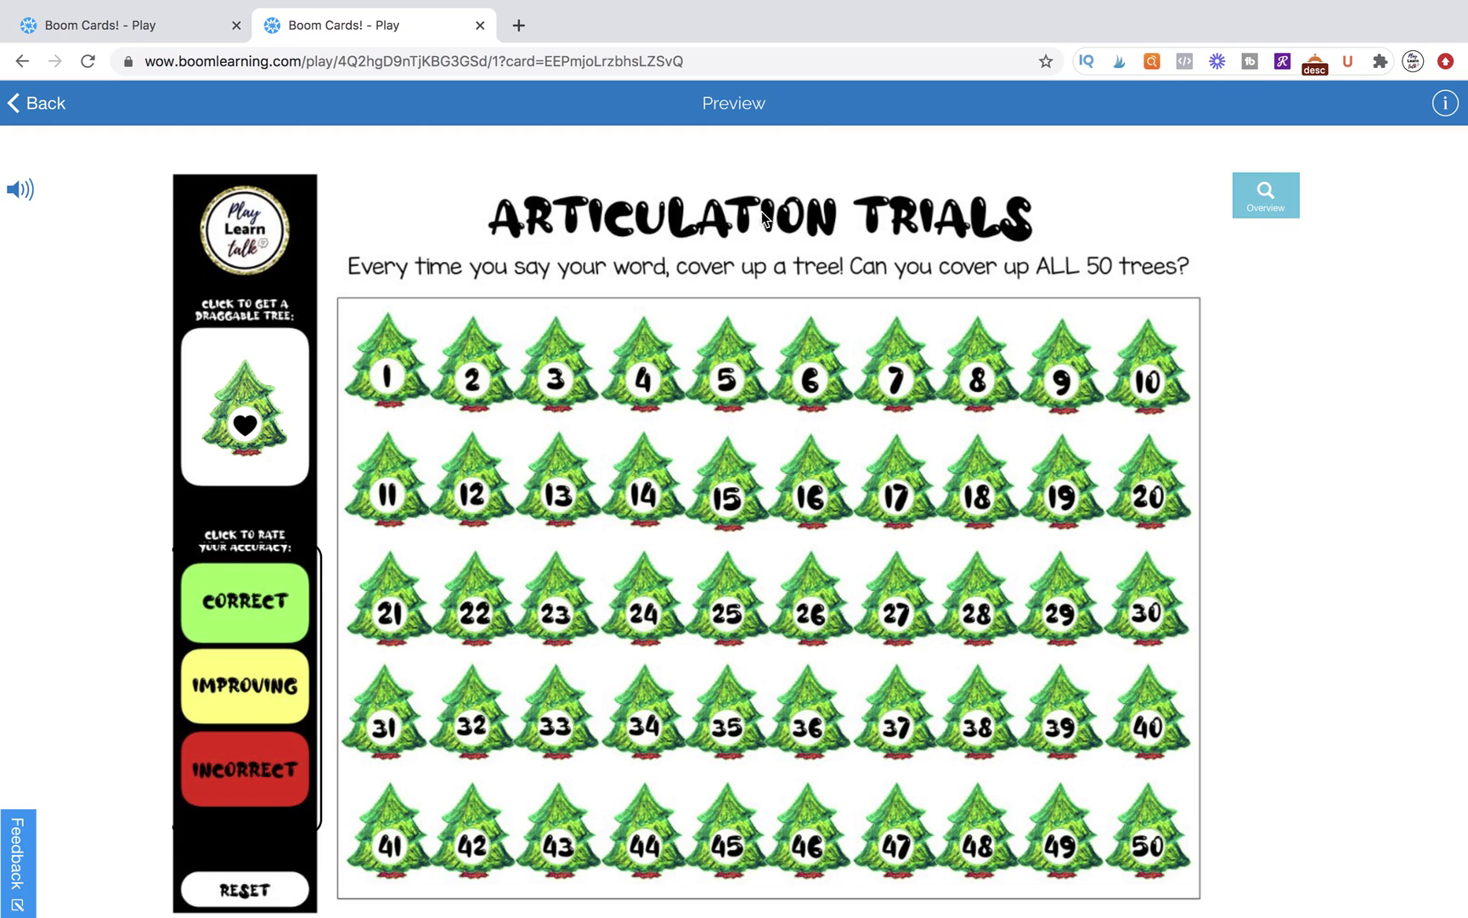
- Test the CORRECT, IMPROVING and INCORRECT rating buttons in preview, then go back to the editor
left_click(281, 597)
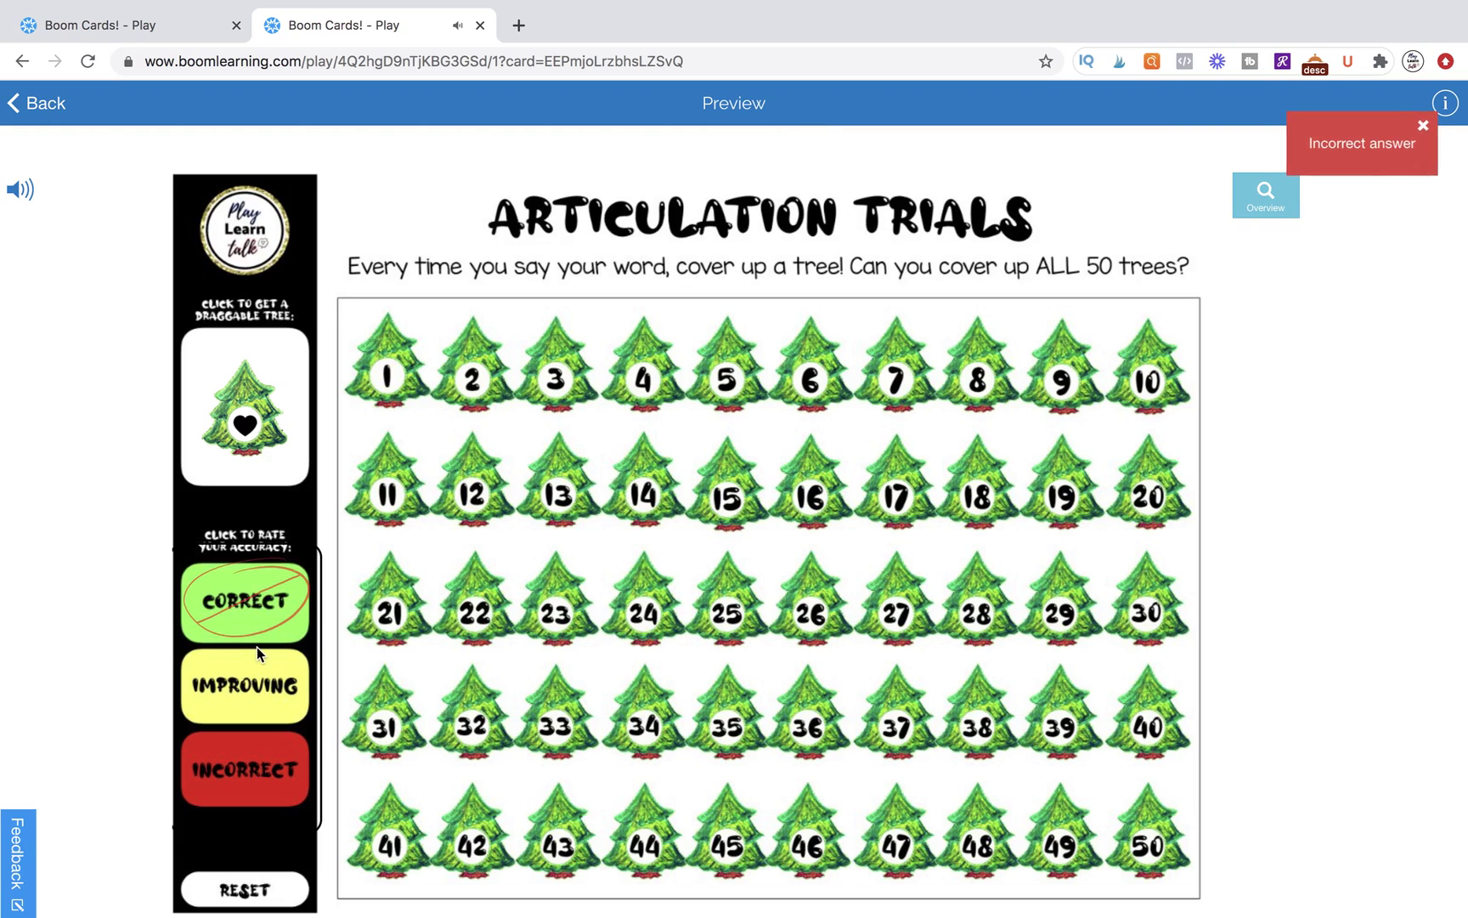
left_click(237, 676)
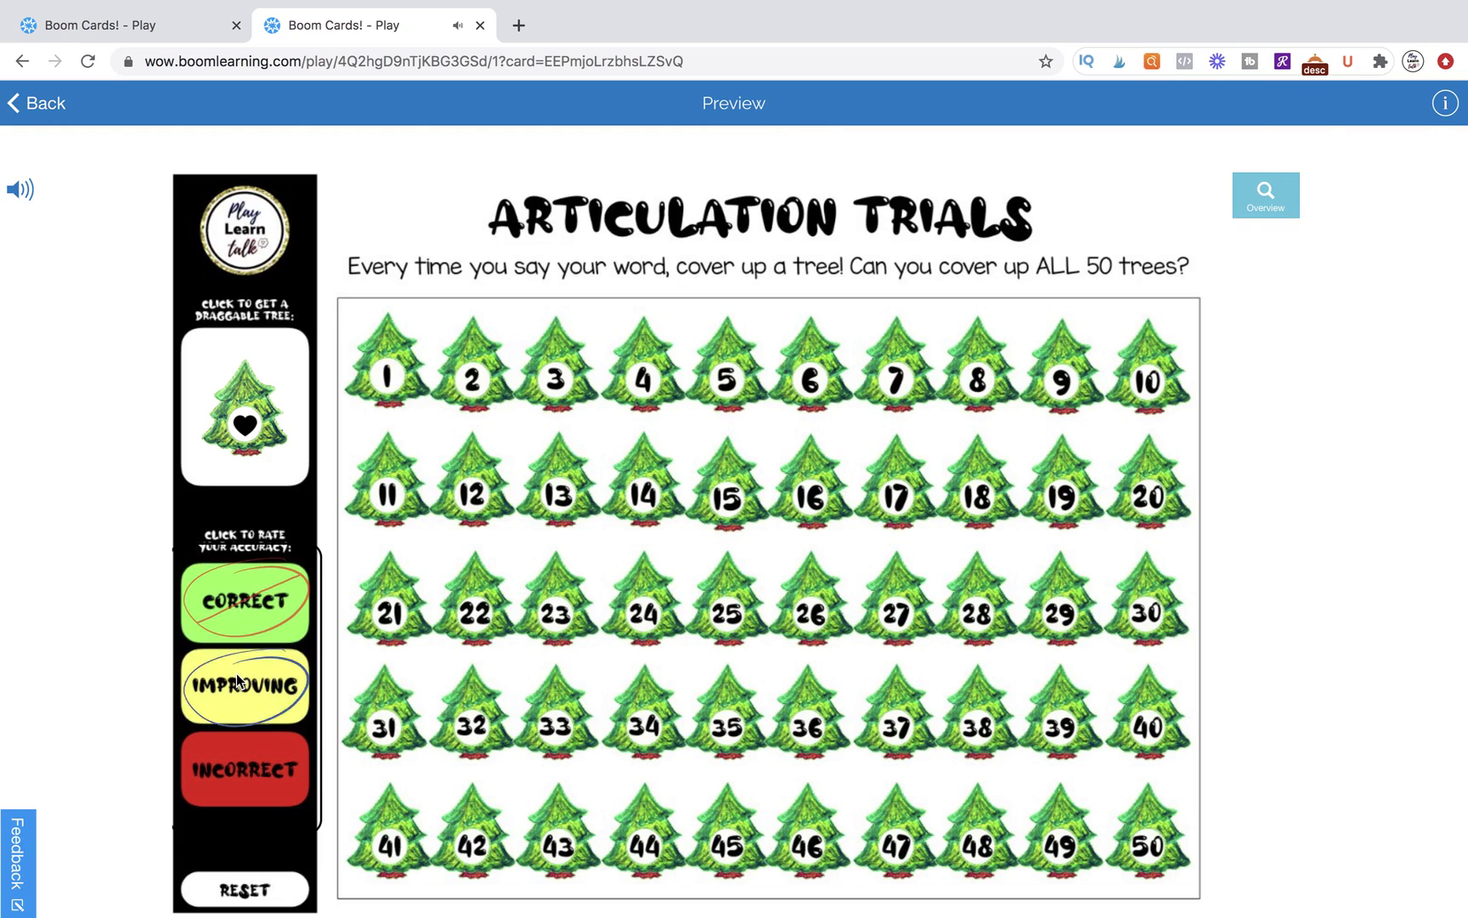
left_click(247, 788)
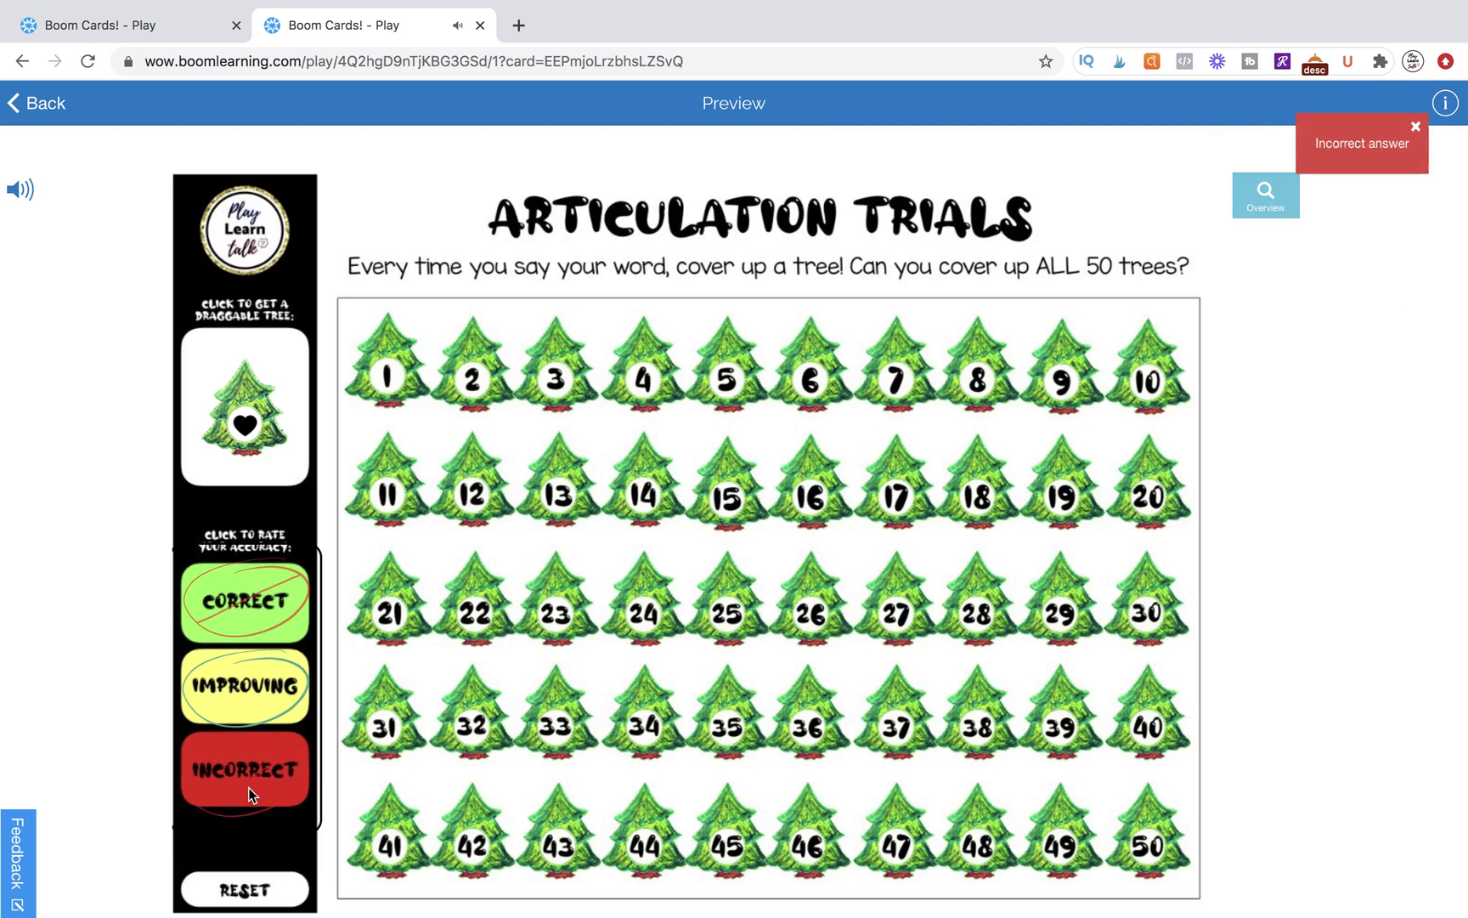
left_click(50, 102)
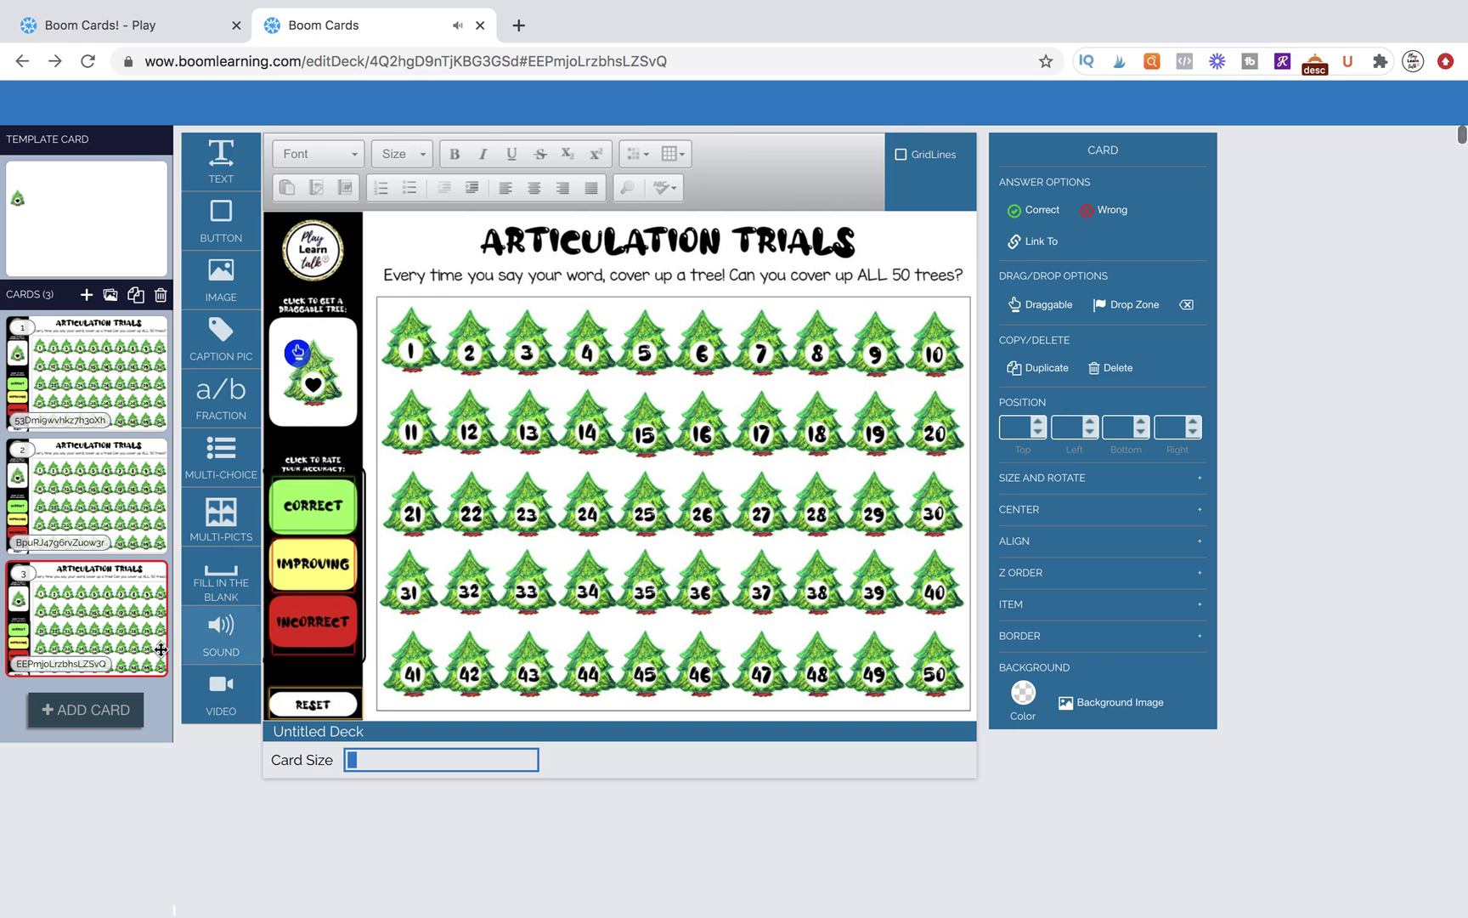
- Inspect the answer settings of the CORRECT and INCORRECT rating labels on card 3
left_click(324, 551)
left_click(323, 551)
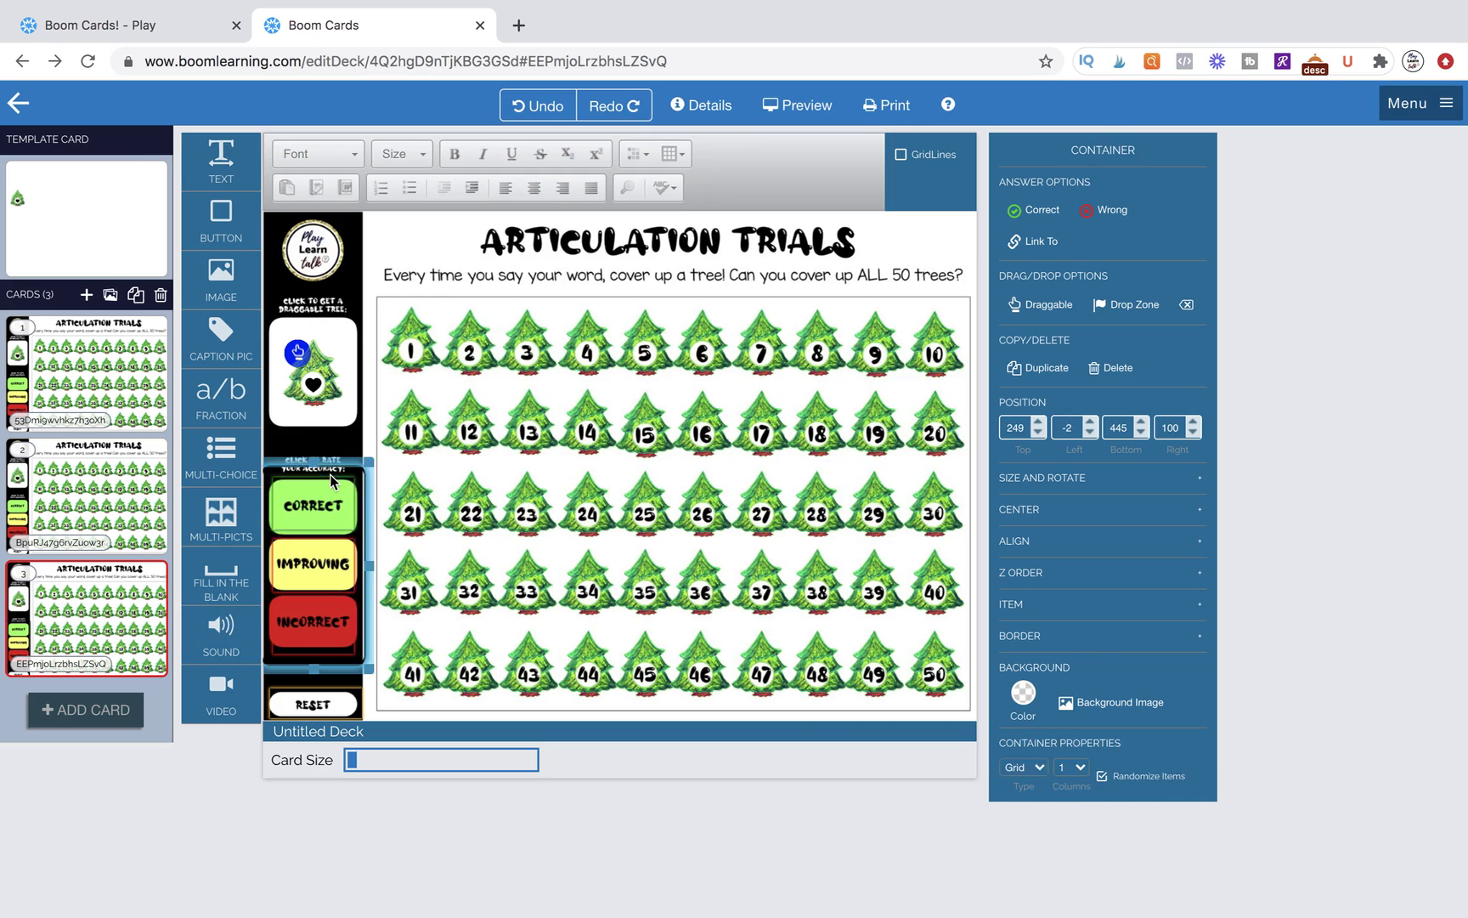
left_click(313, 505)
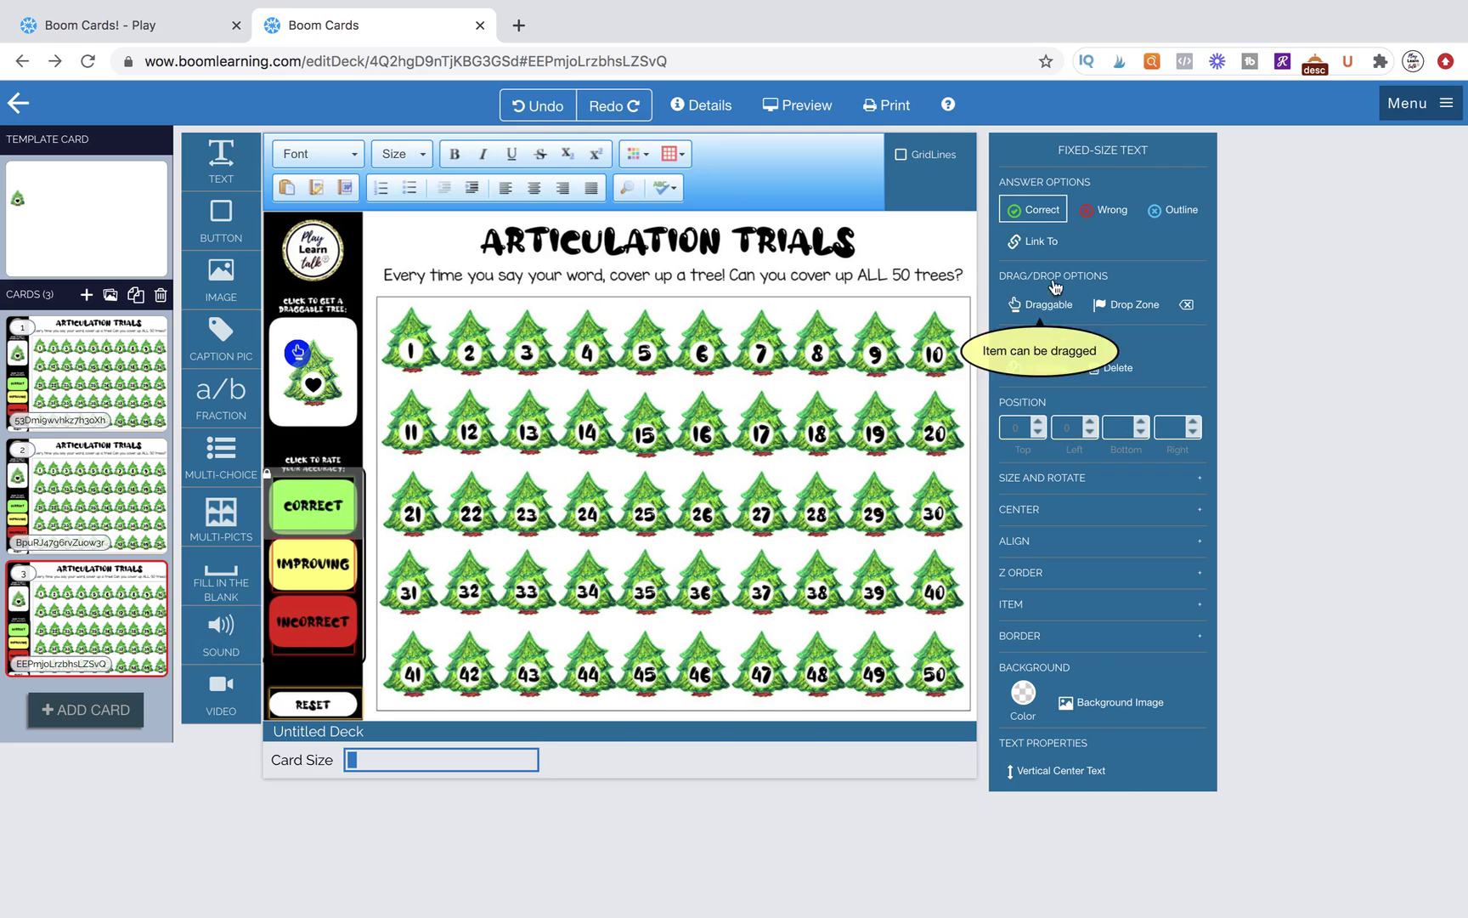
left_click(1033, 209)
left_click(322, 571)
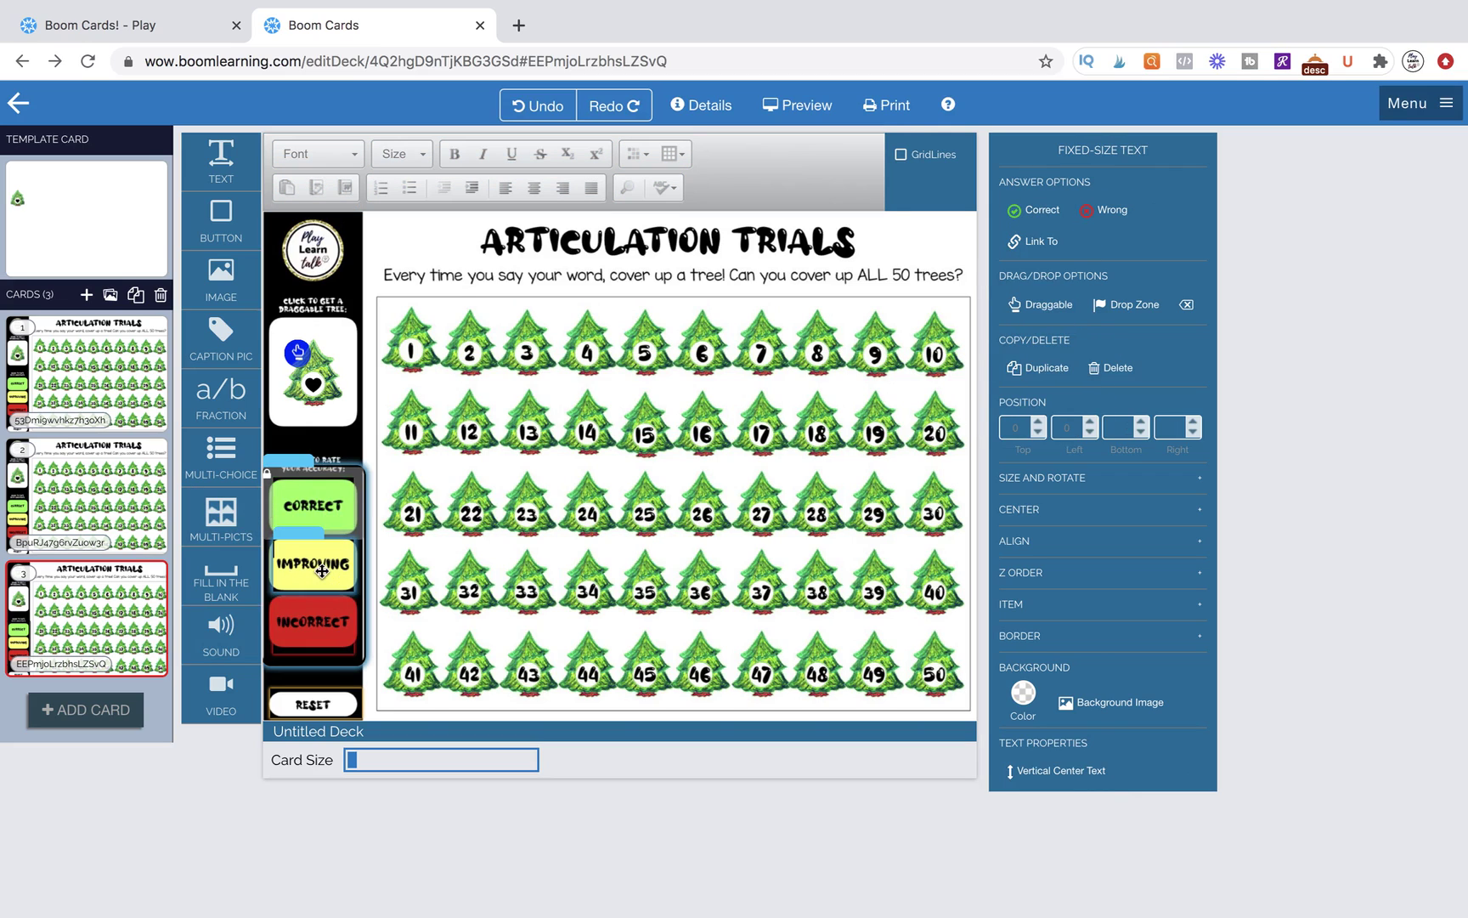
left_click(330, 625)
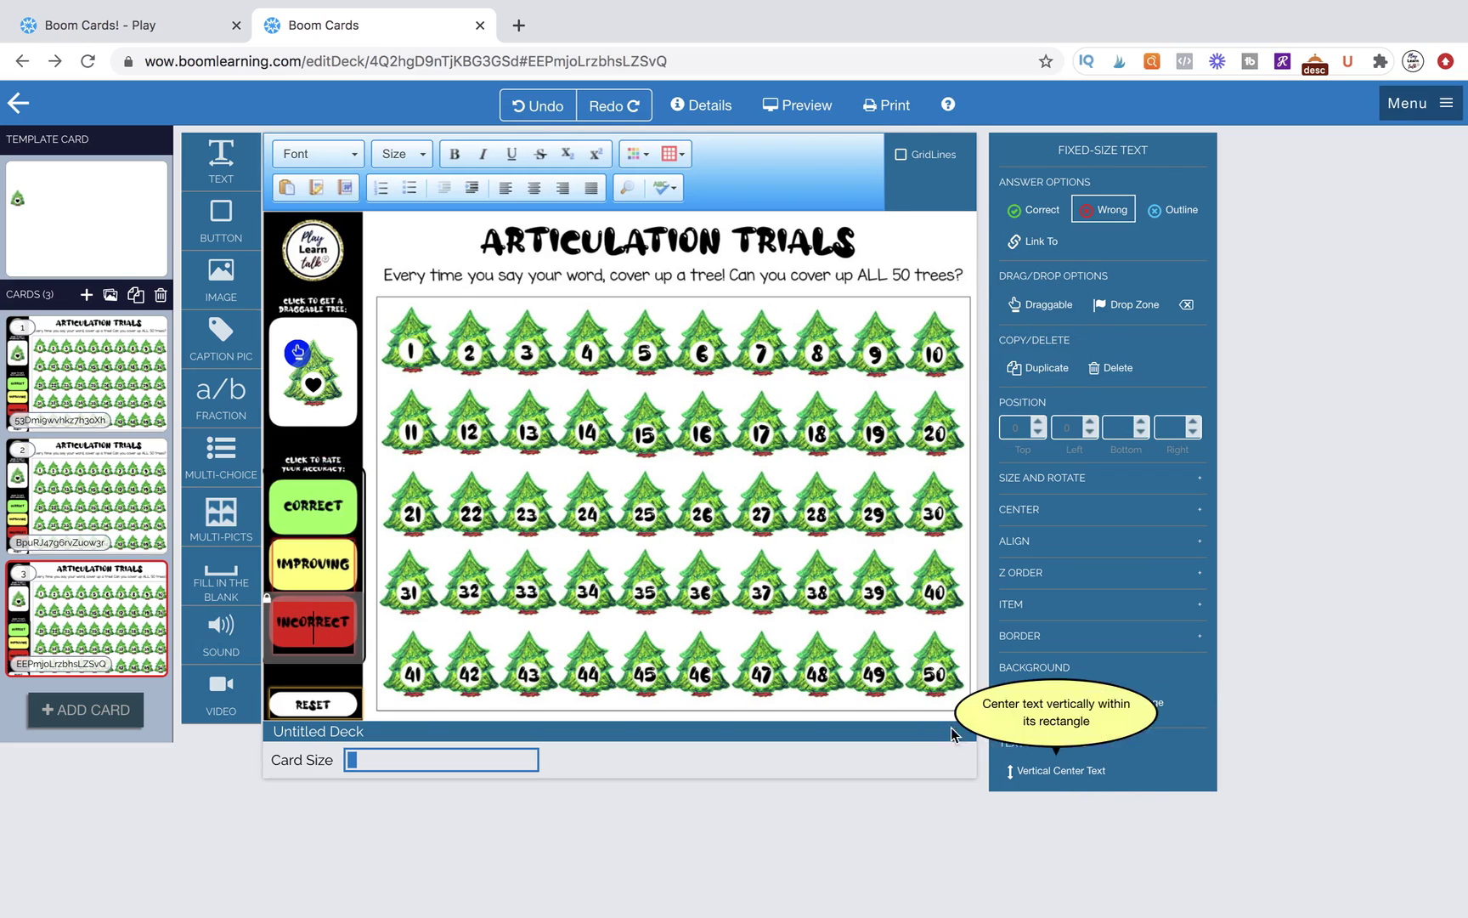
left_click(435, 546)
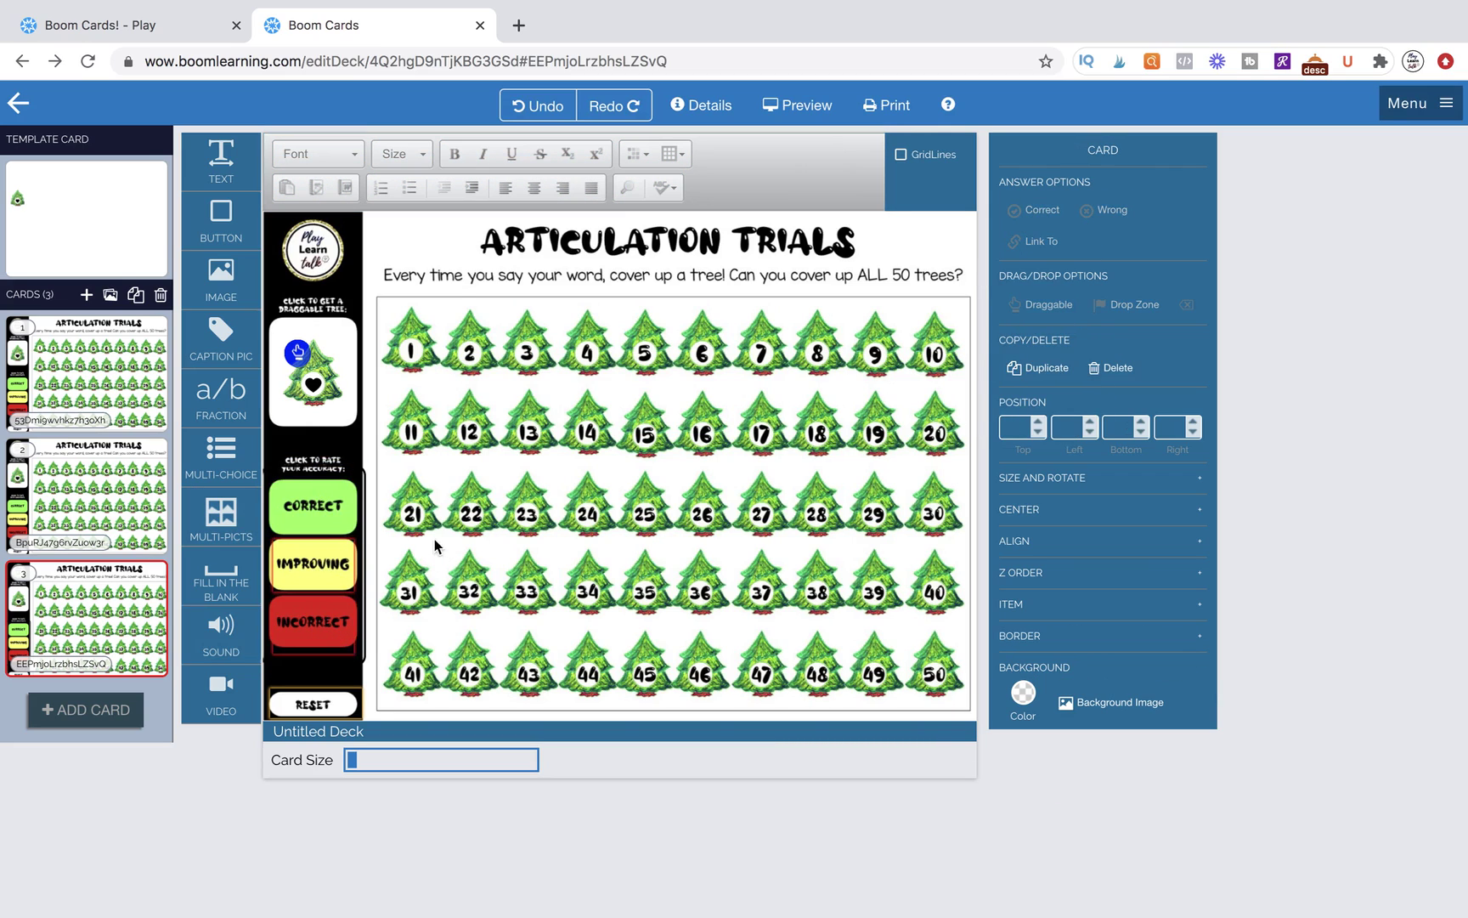
- Uncheck Randomize Items on the rating-button container, review its lock, opacity and border settings, and preview
left_click(289, 472)
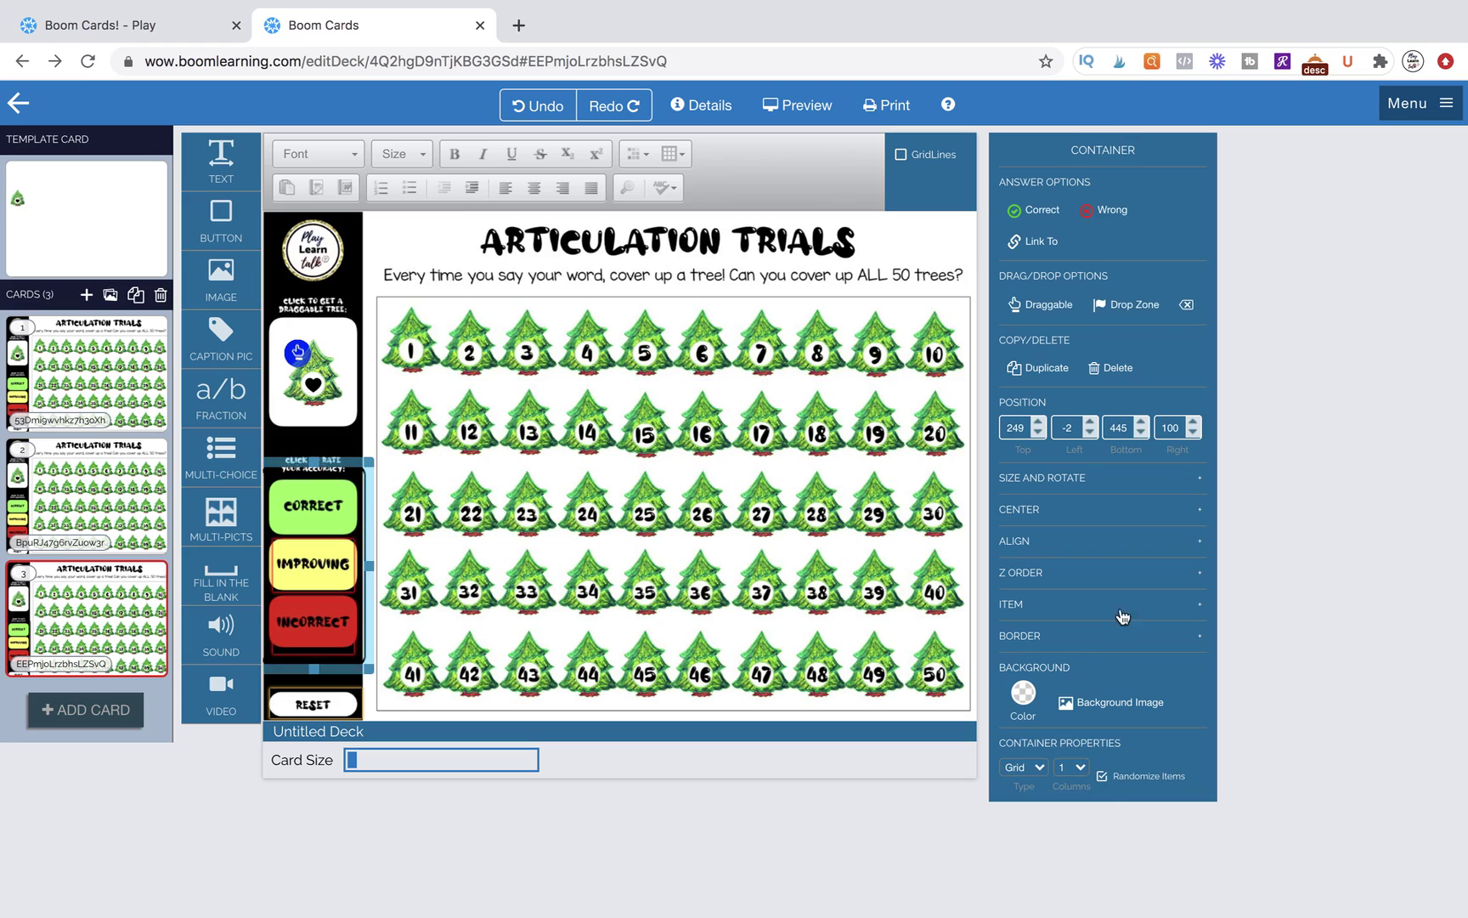
left_click(1103, 776)
left_click(502, 614)
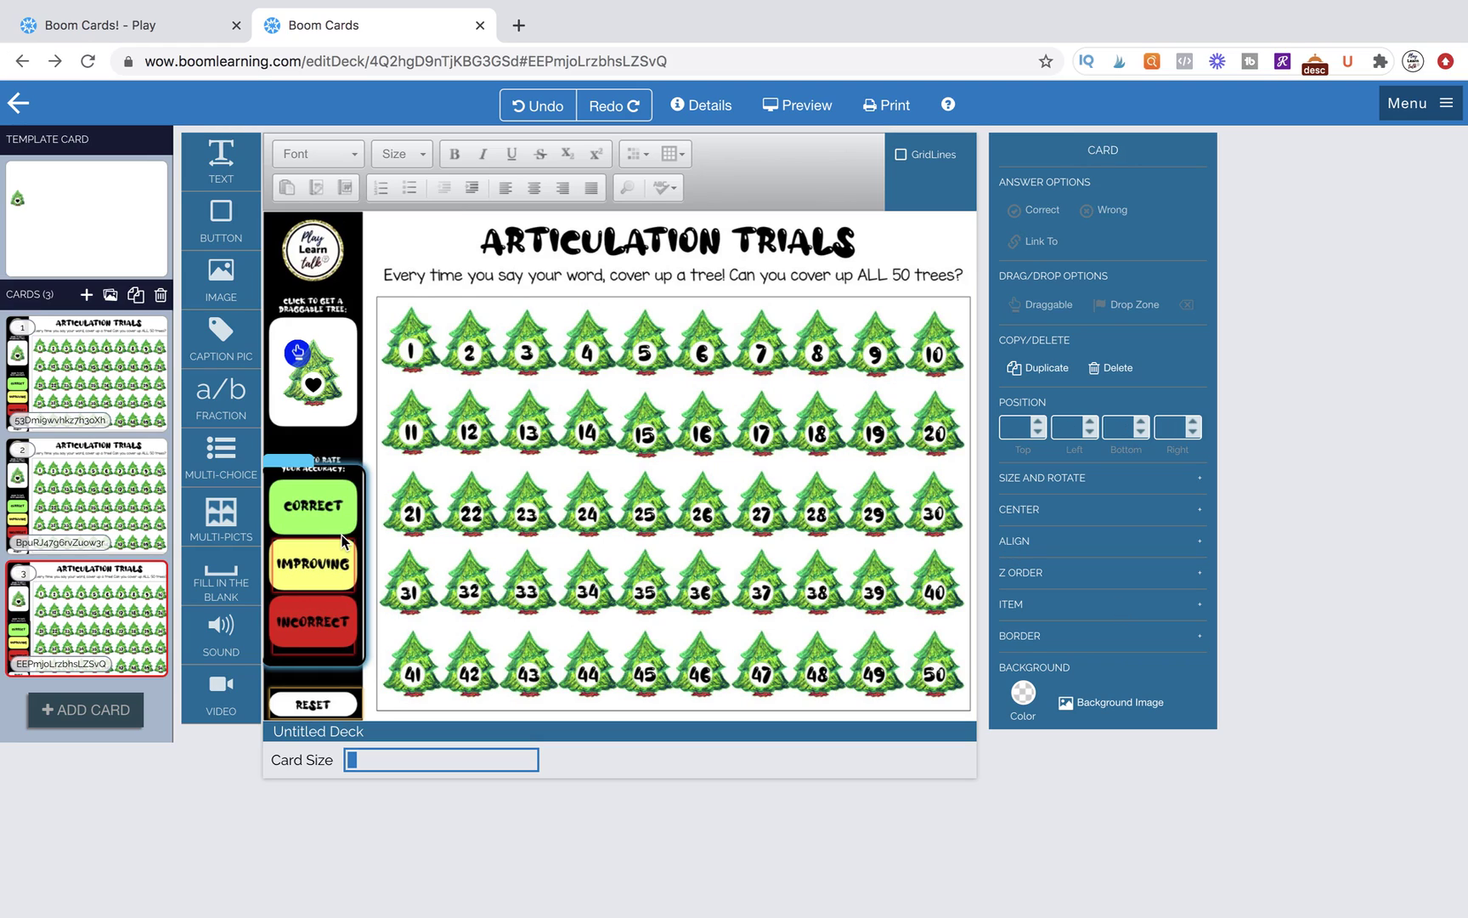
left_click(277, 454)
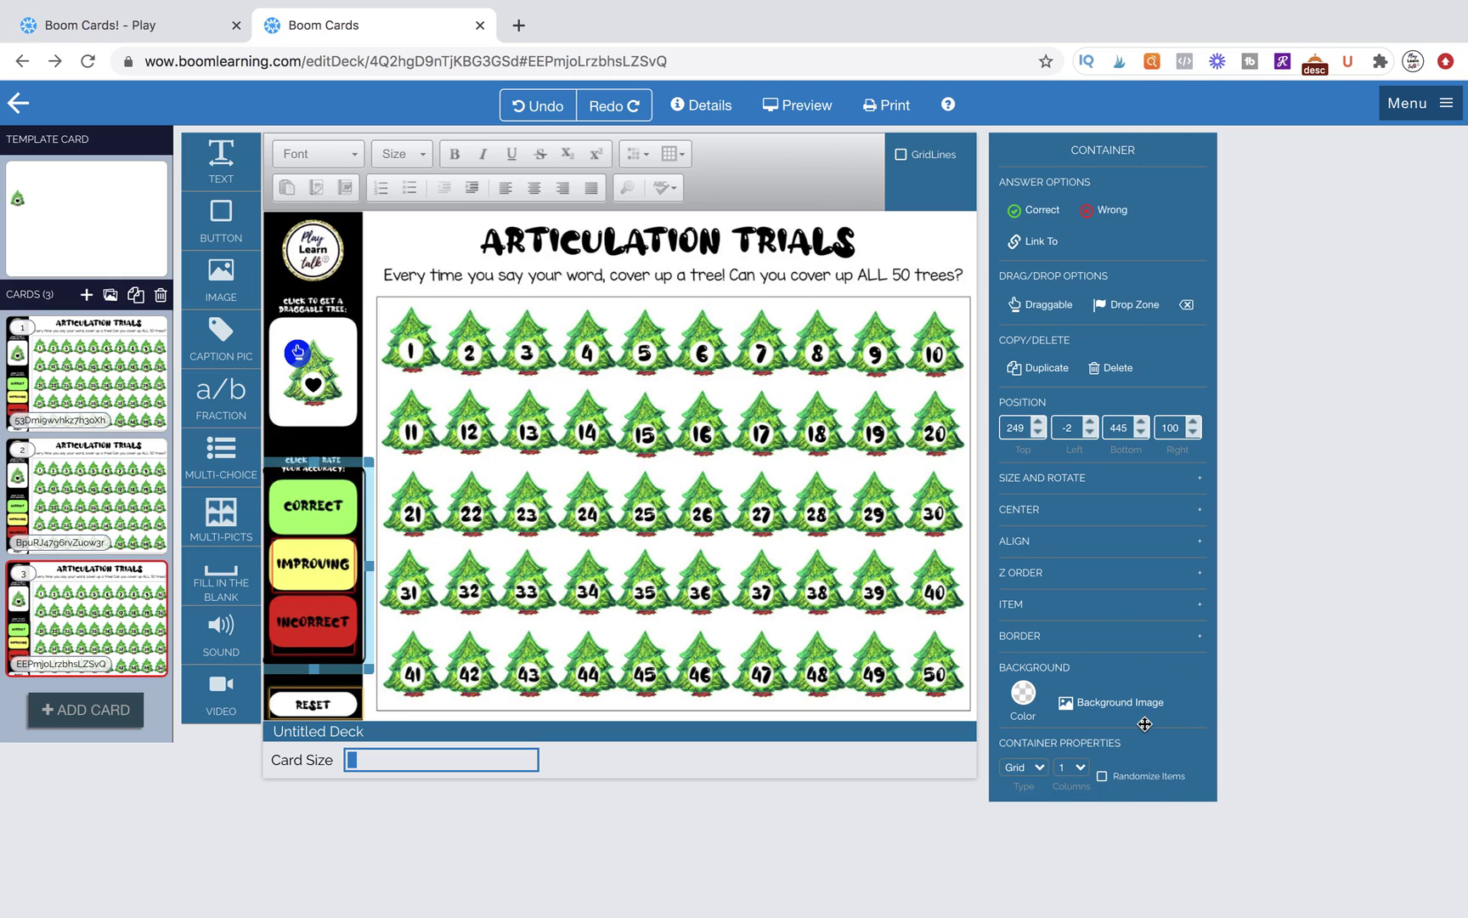
left_click(1037, 612)
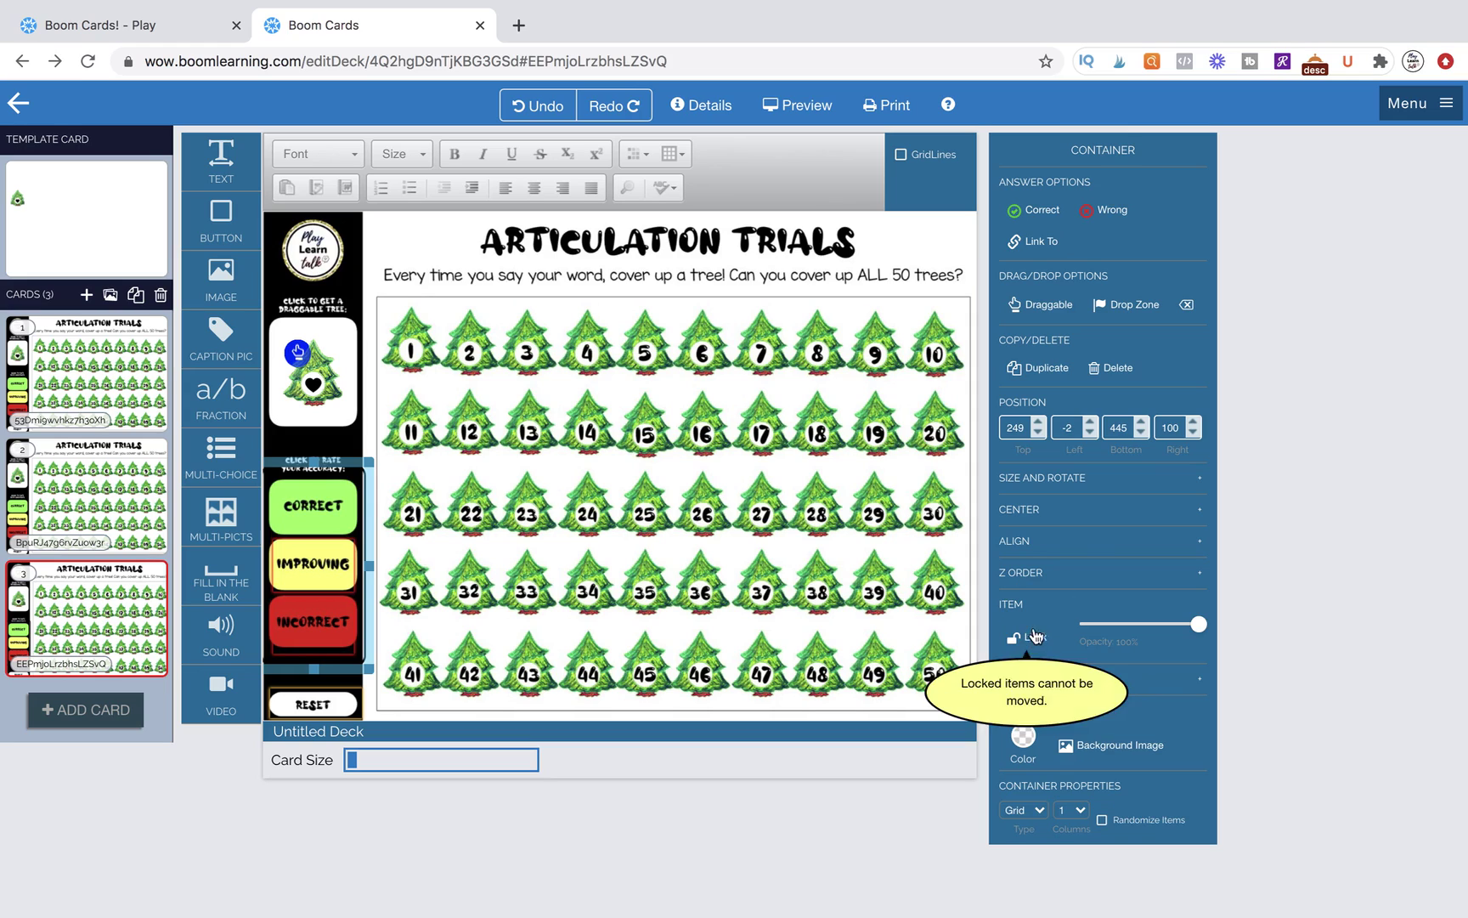
left_click(1052, 685)
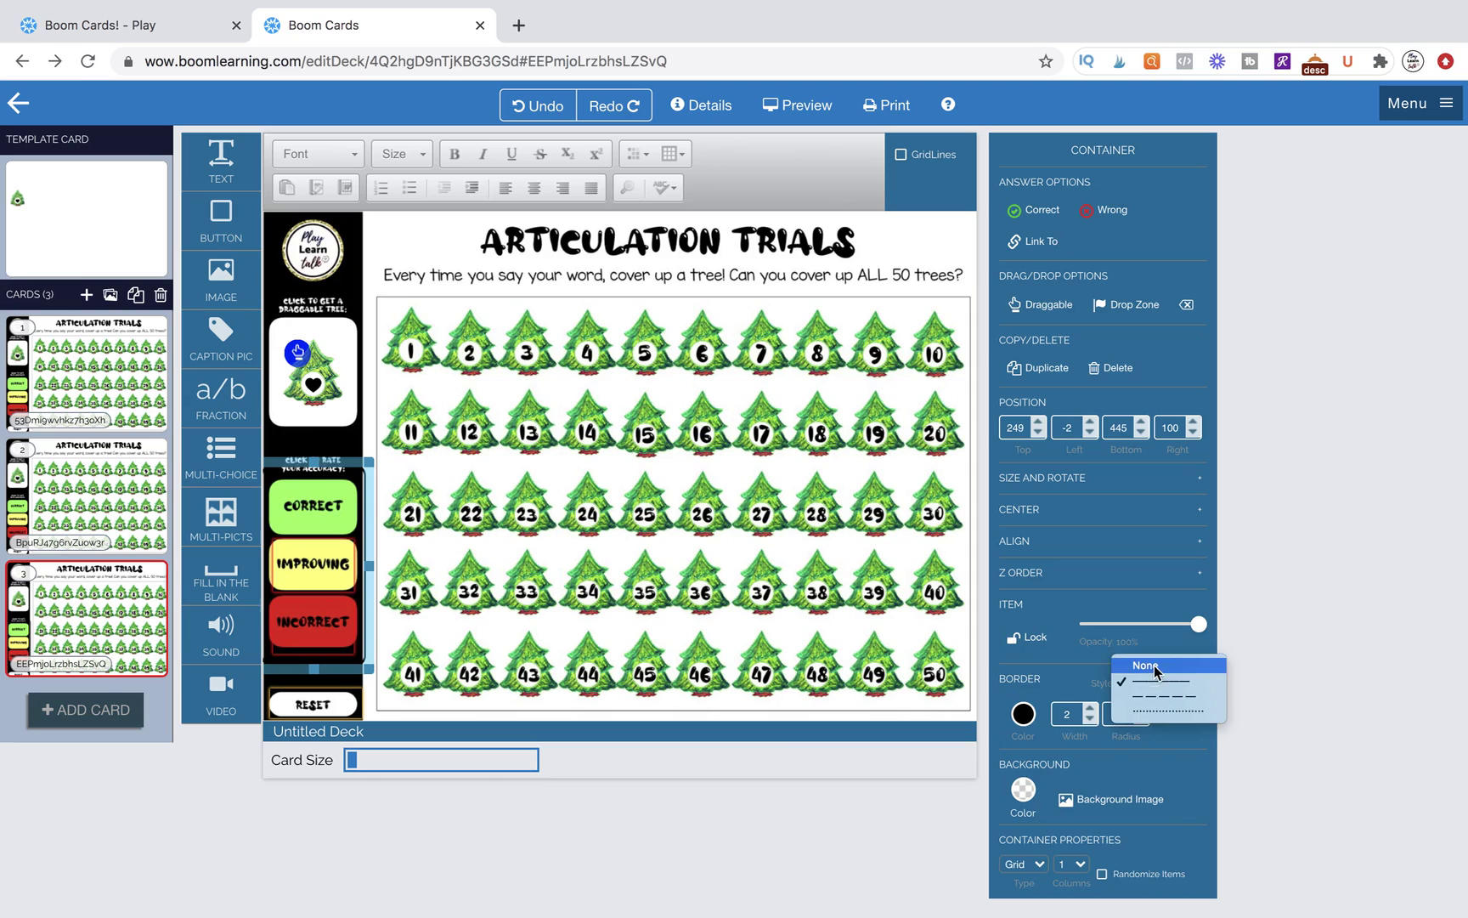
left_click(806, 105)
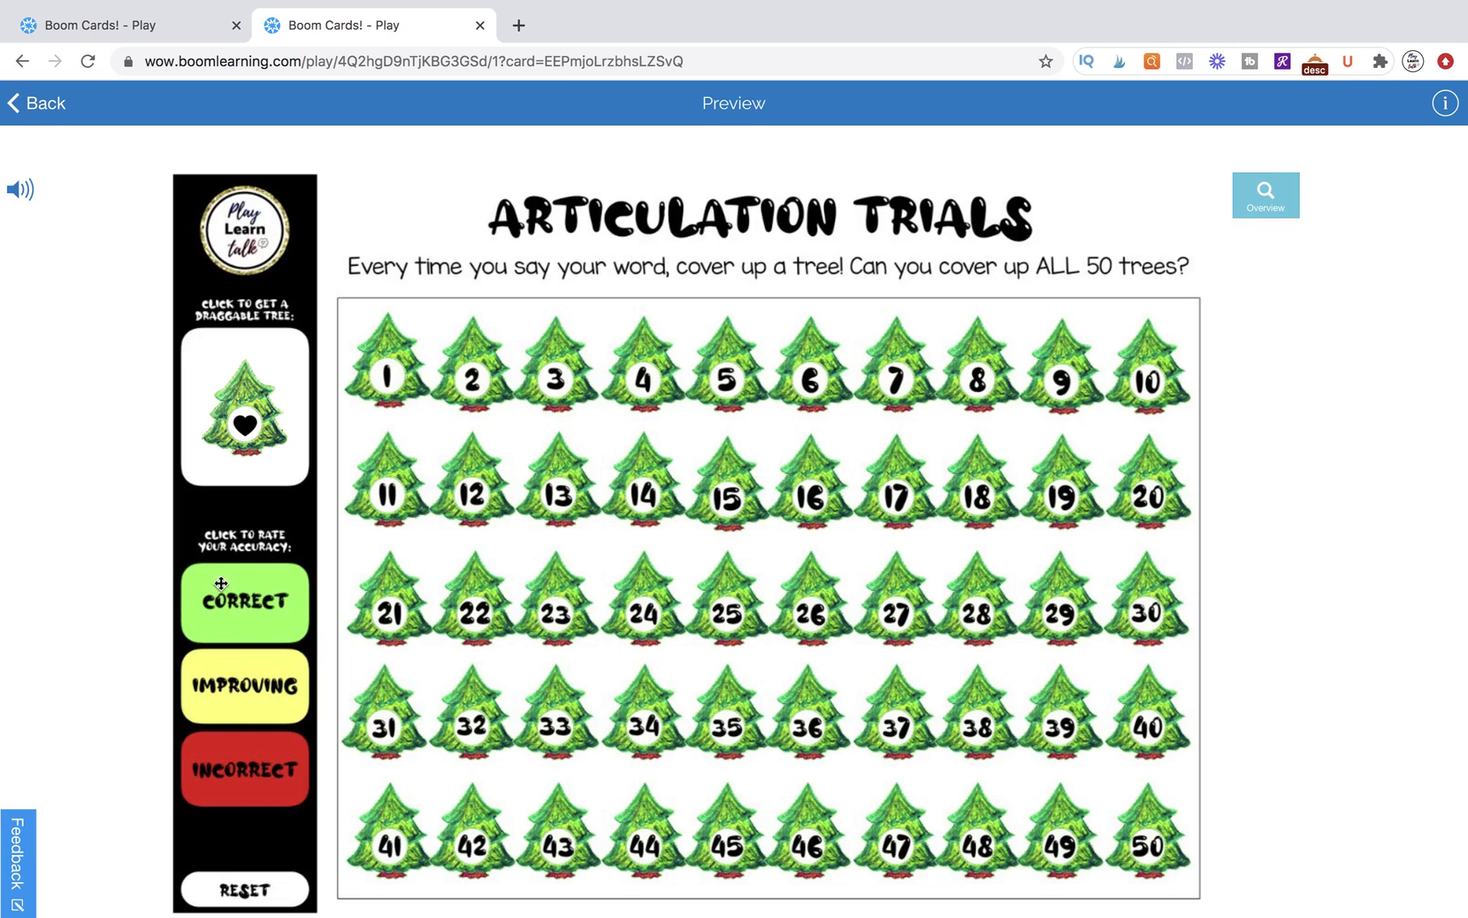
- Test the IMPROVING and INCORRECT buttons, then quit the preview back to the editor
left_click(244, 683)
left_click(244, 772)
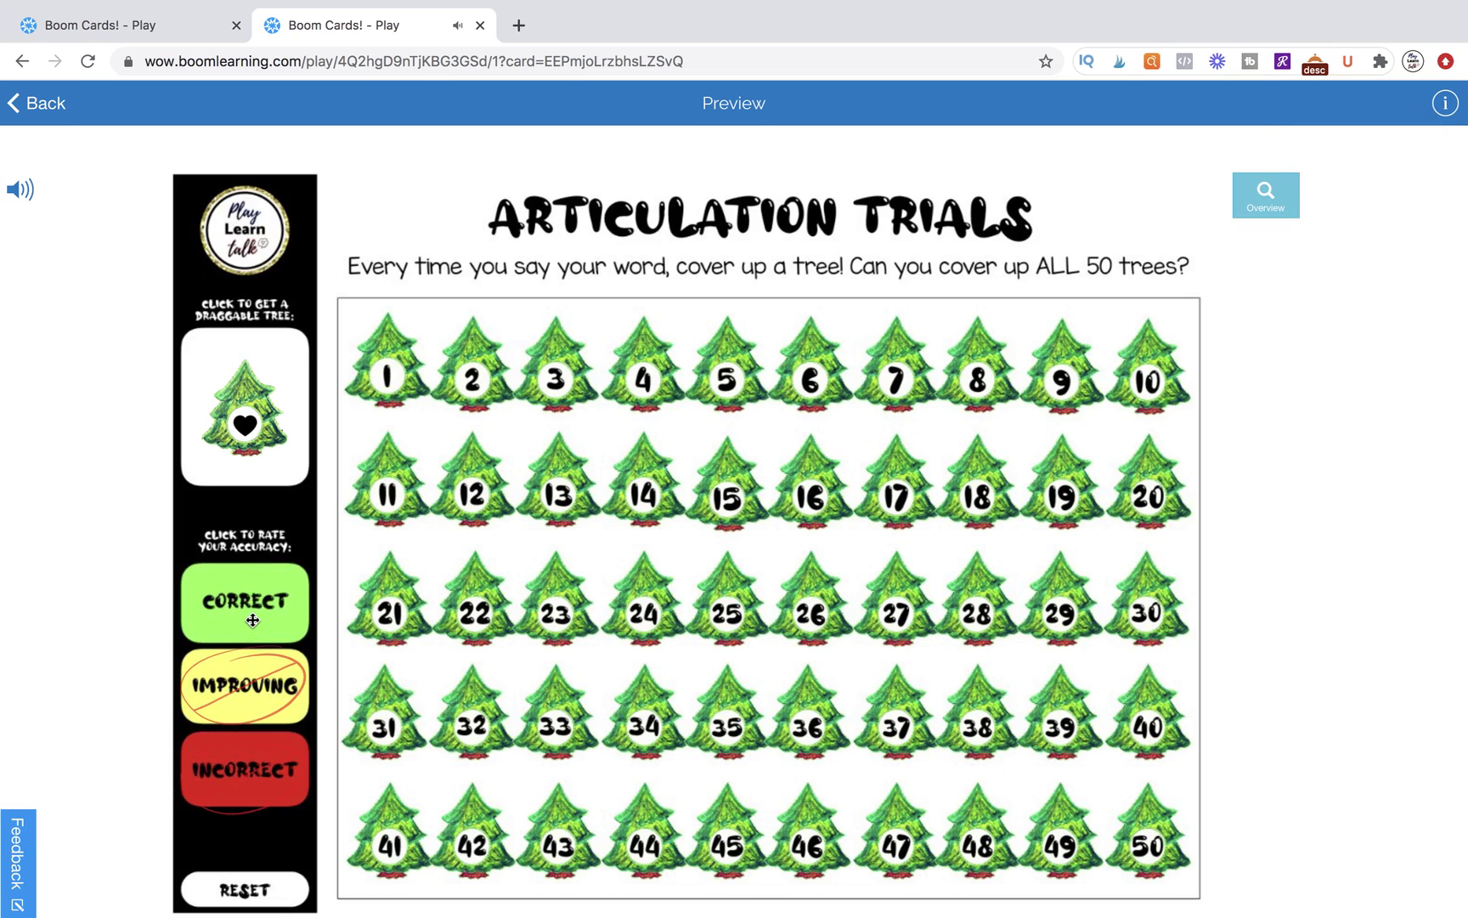
left_click(35, 103)
key("Return")
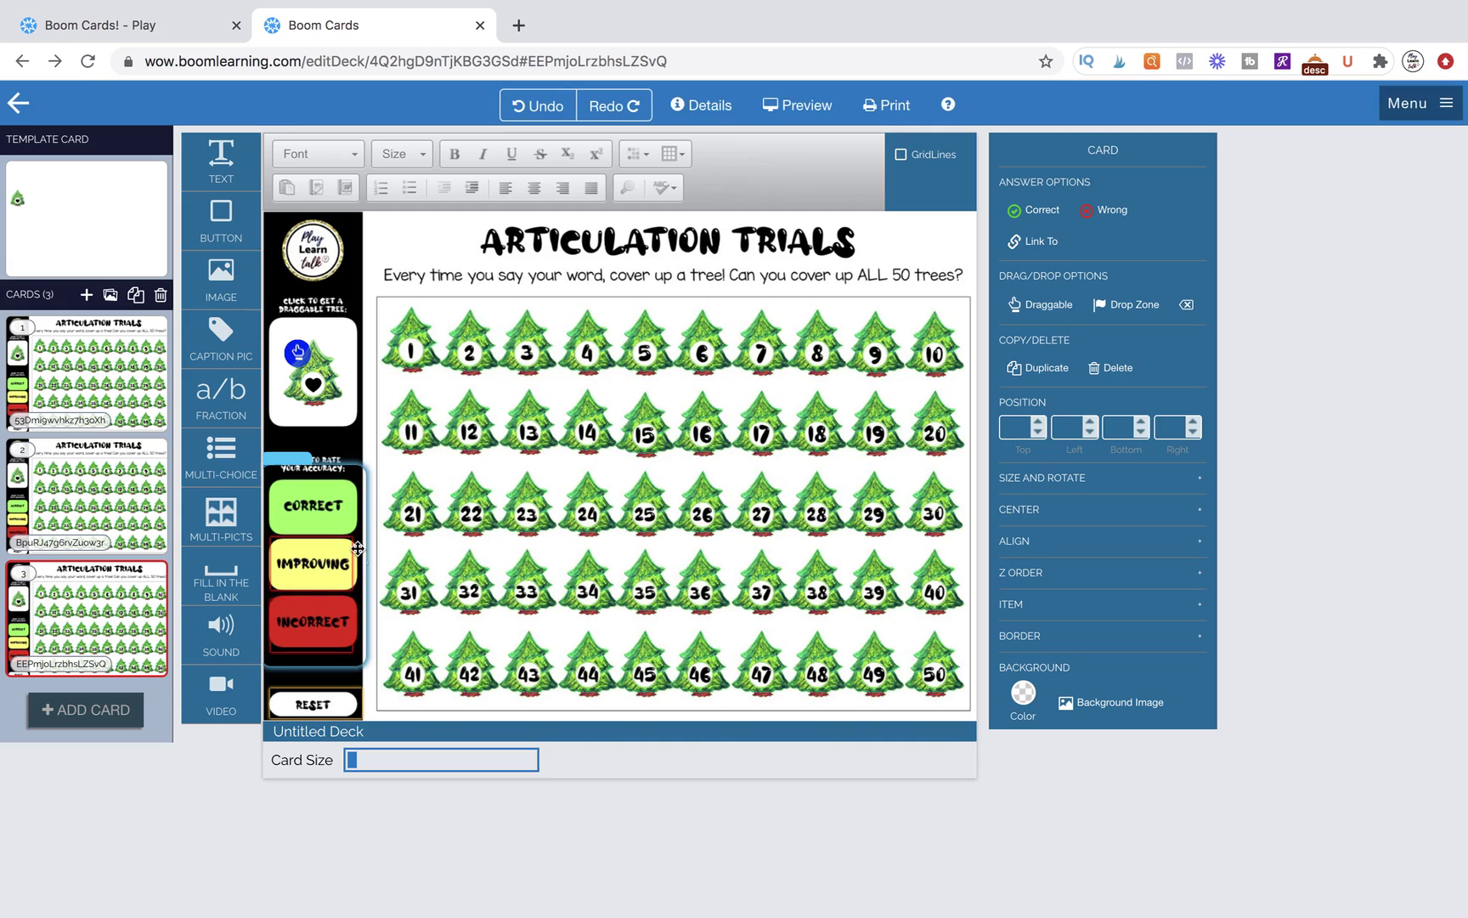
- Mark the CORRECT label as a correct answer and preview the card again
left_click(326, 514)
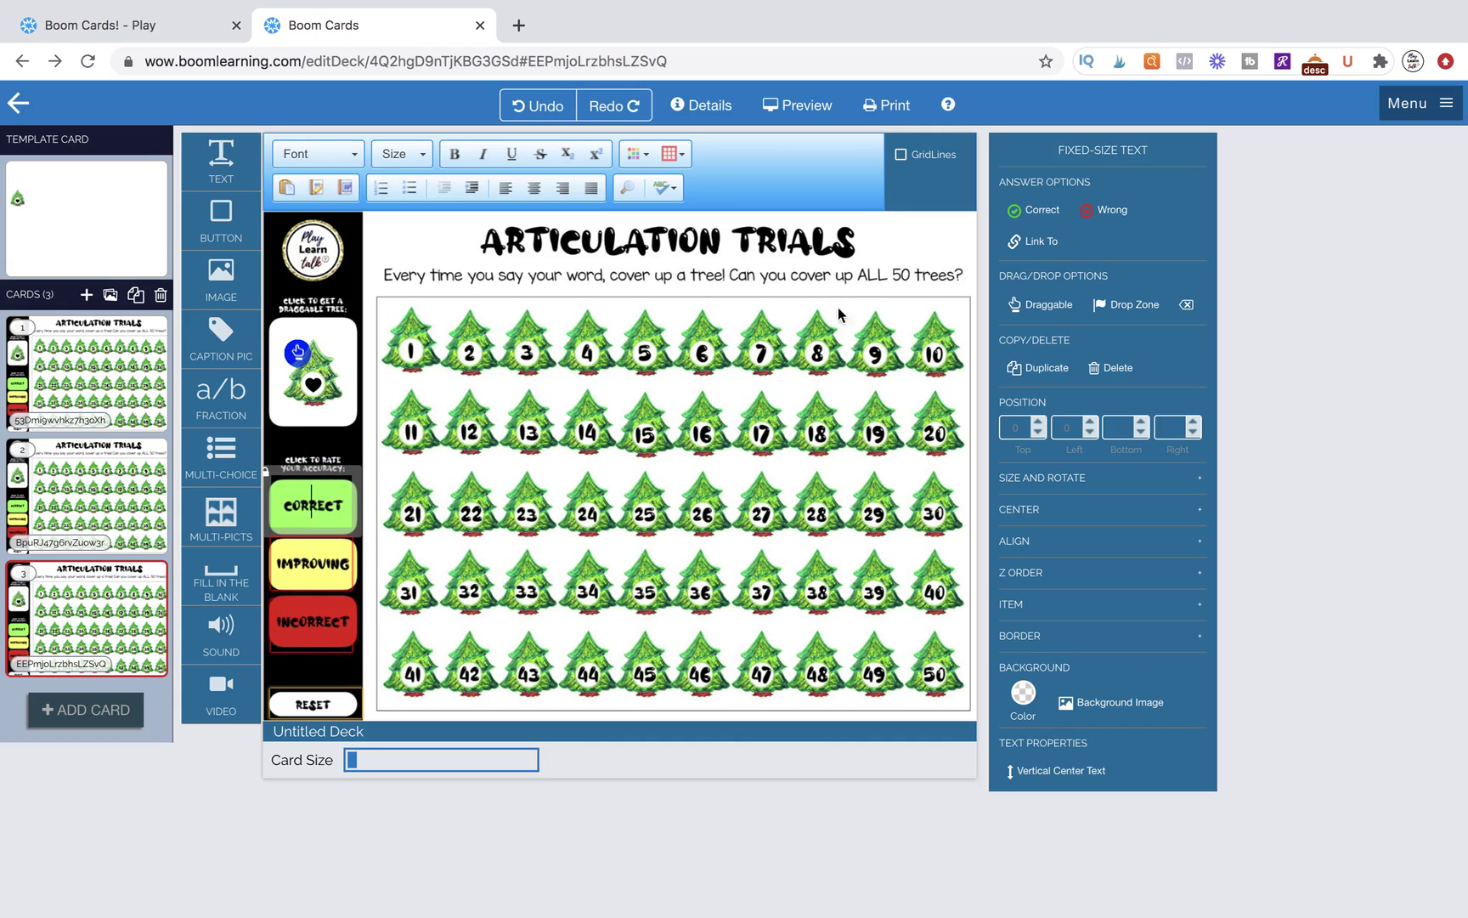
left_click(1036, 210)
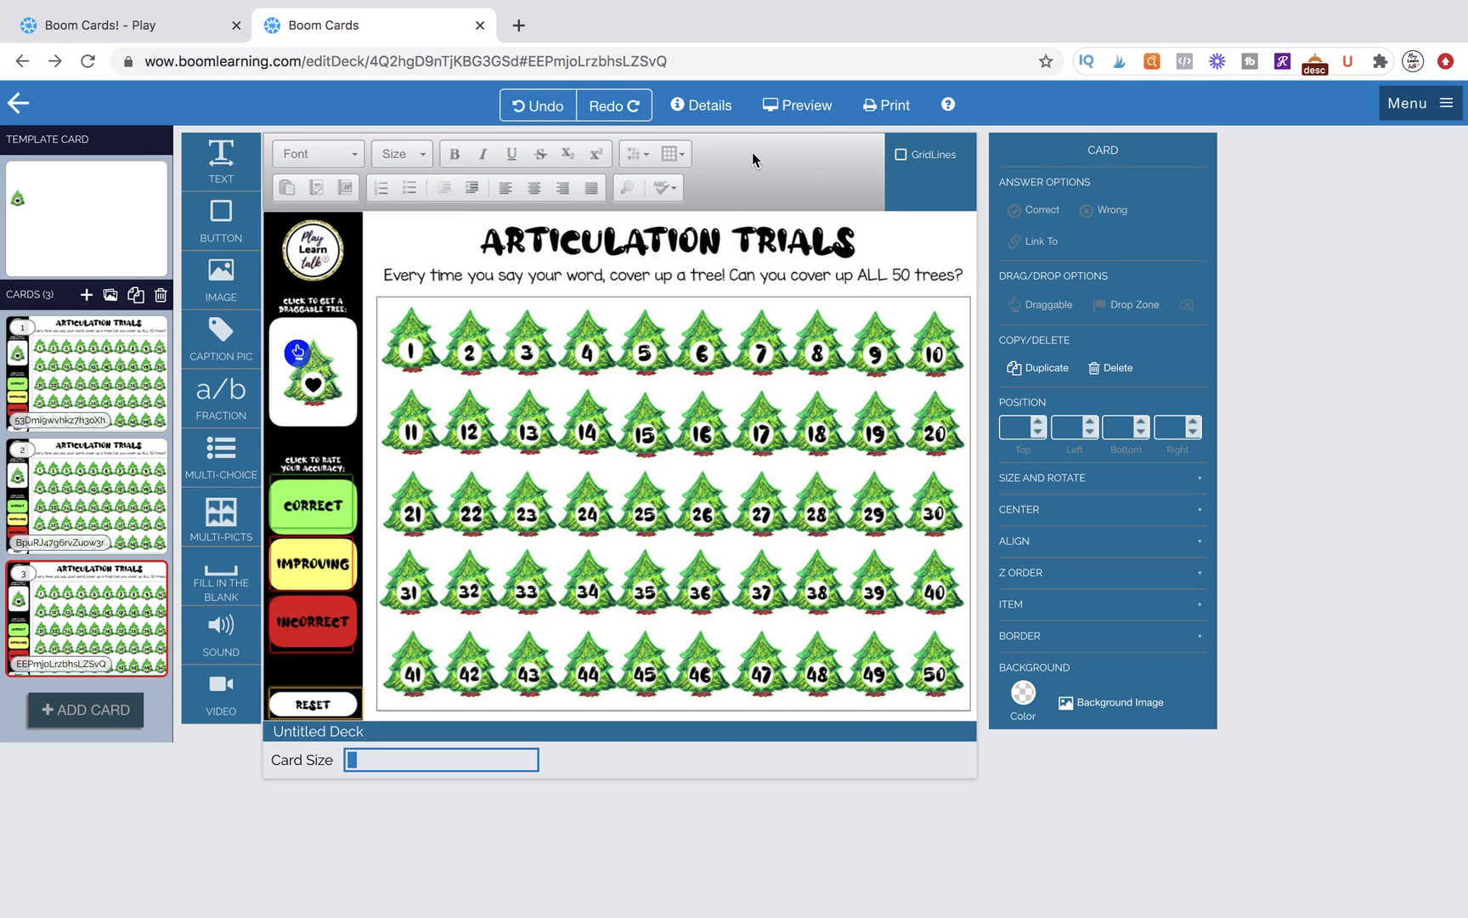
left_click(803, 106)
- Test all three rating buttons, cover trees 1 and 2 with heart trees, then reset the card
left_click(243, 567)
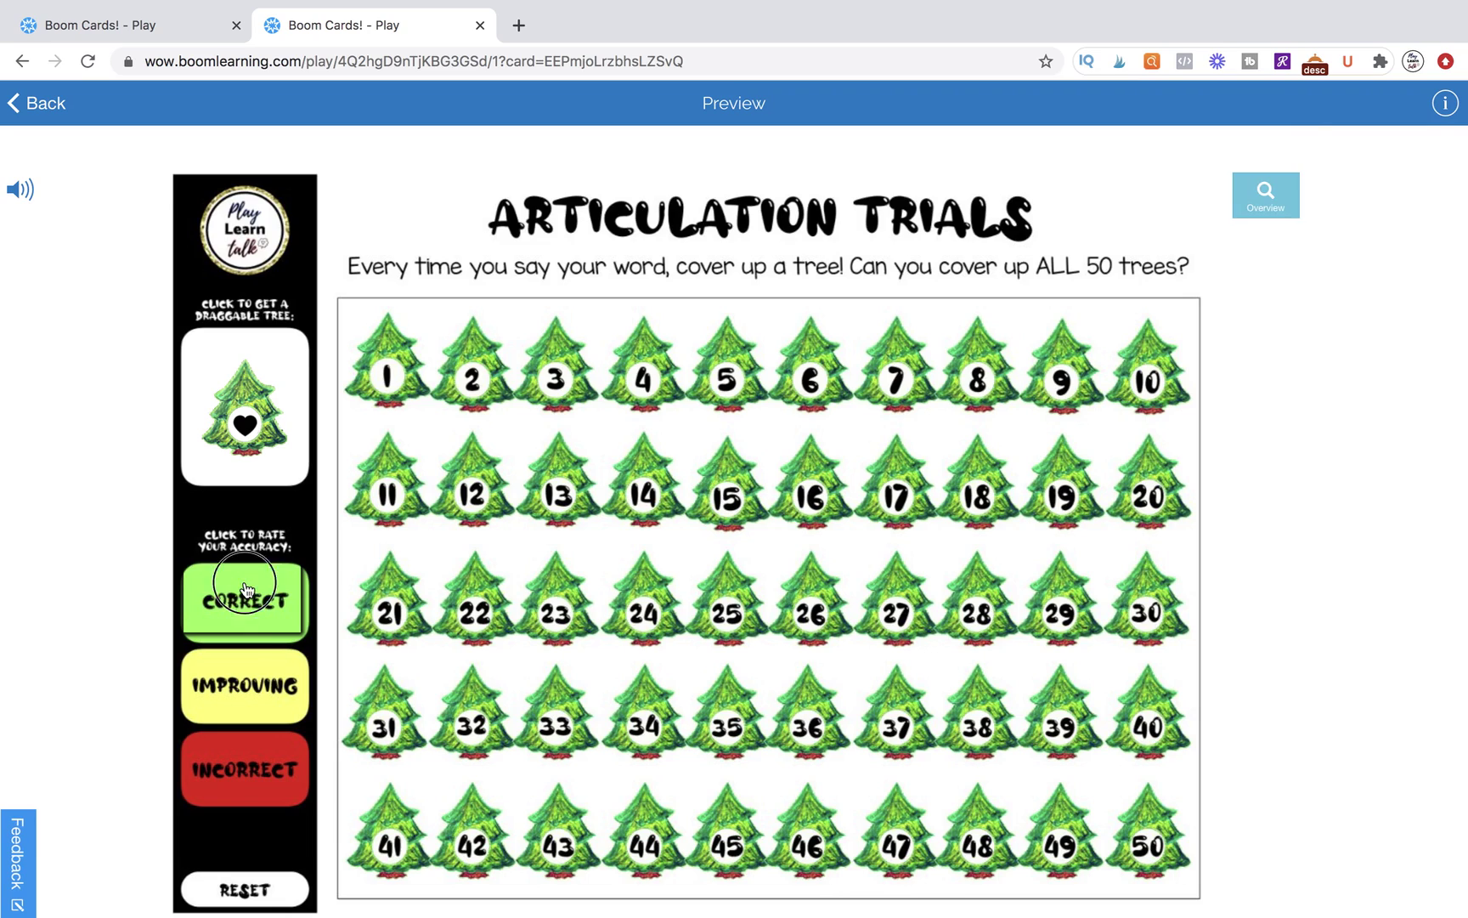
left_click(238, 687)
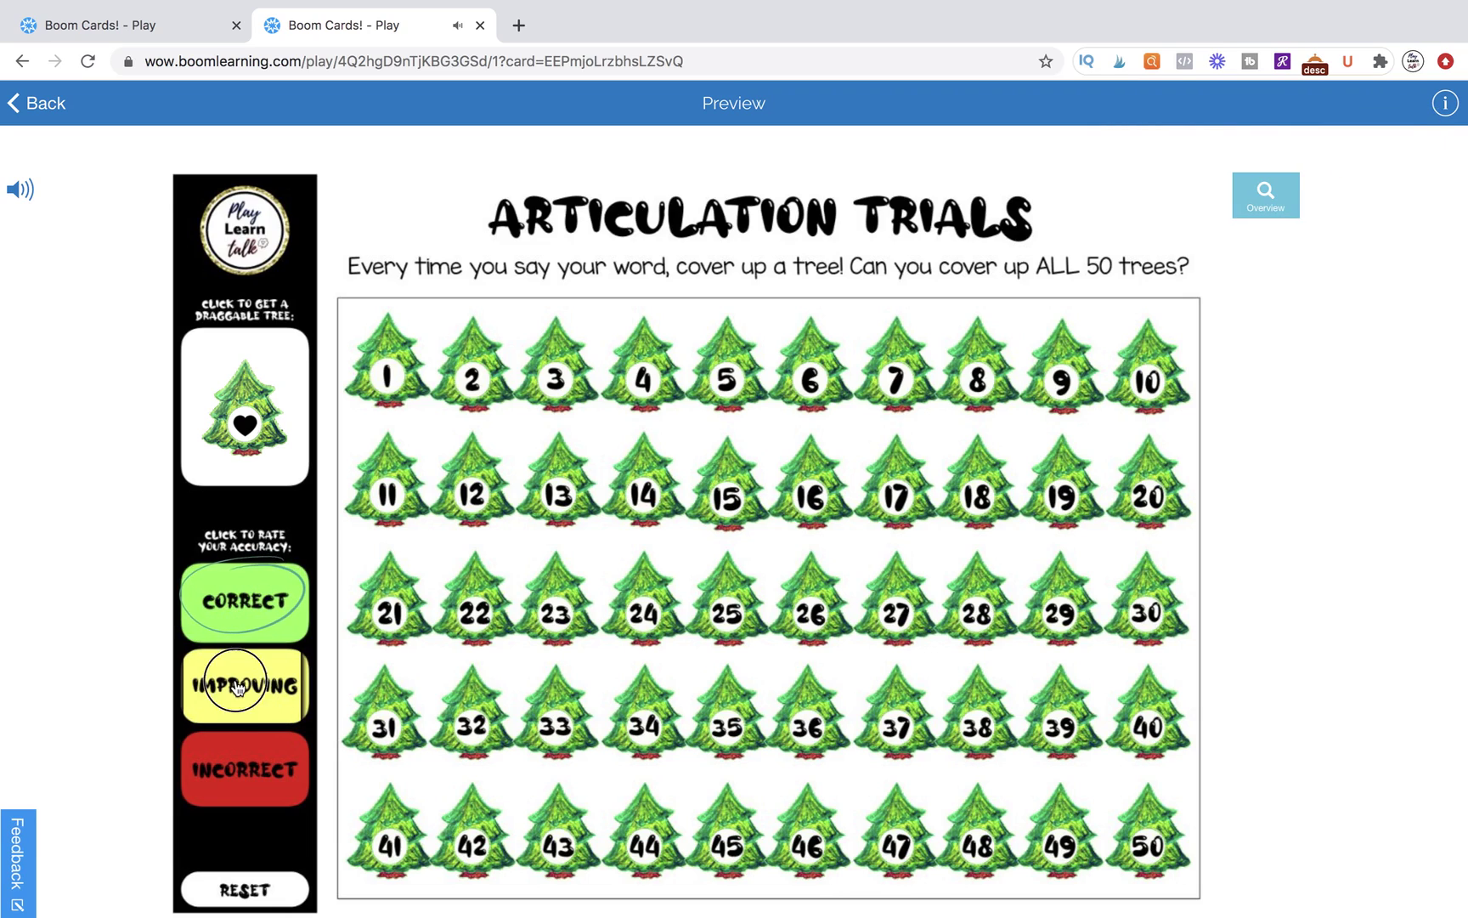
left_click(242, 775)
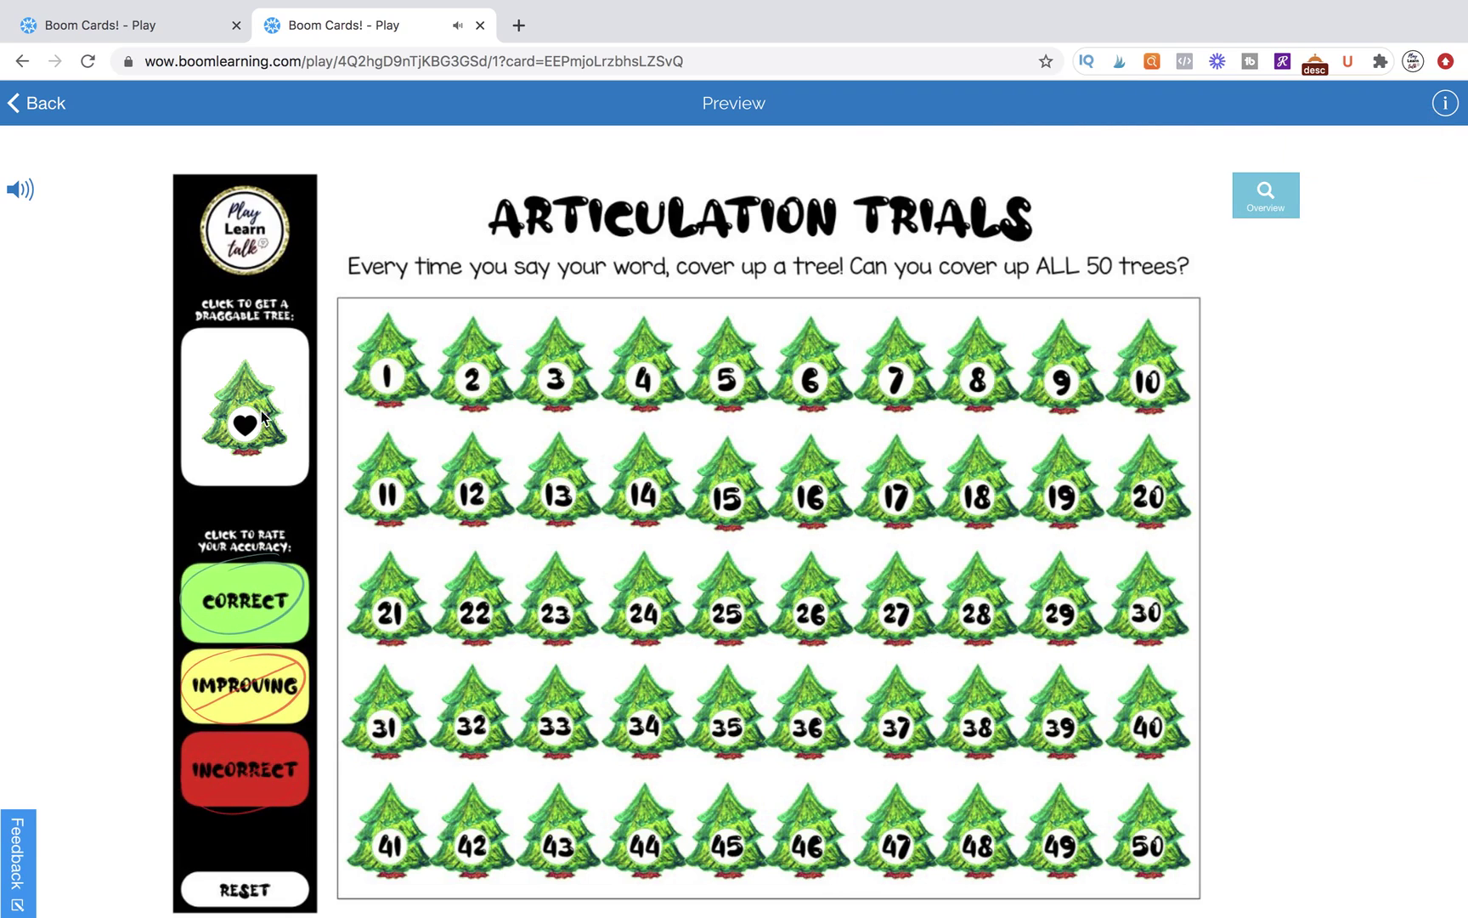
left_click_drag(245, 416, 368, 380)
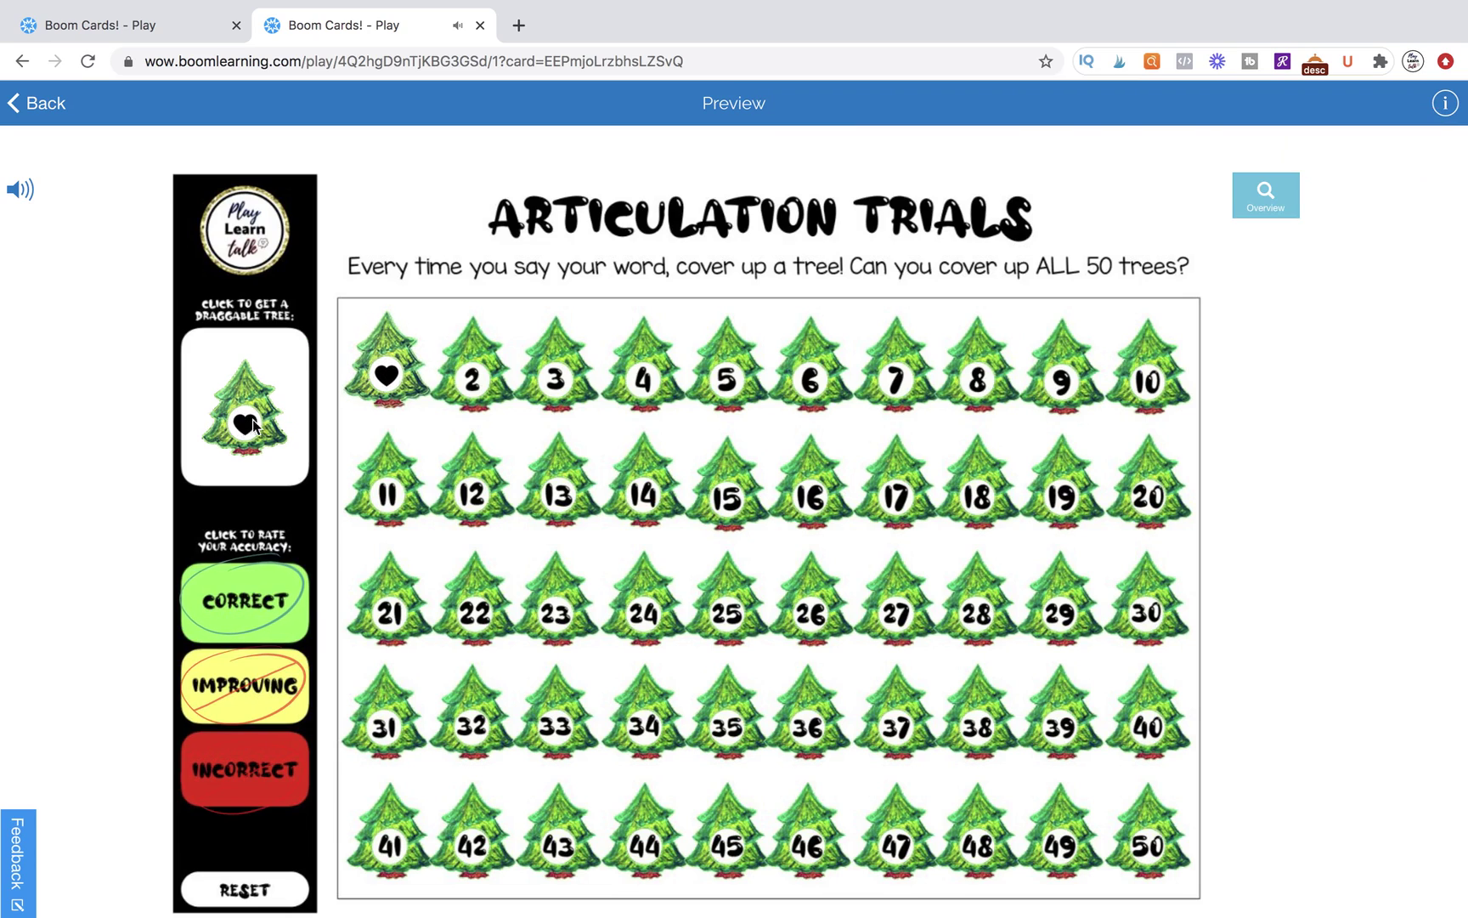
left_click_drag(252, 419, 469, 384)
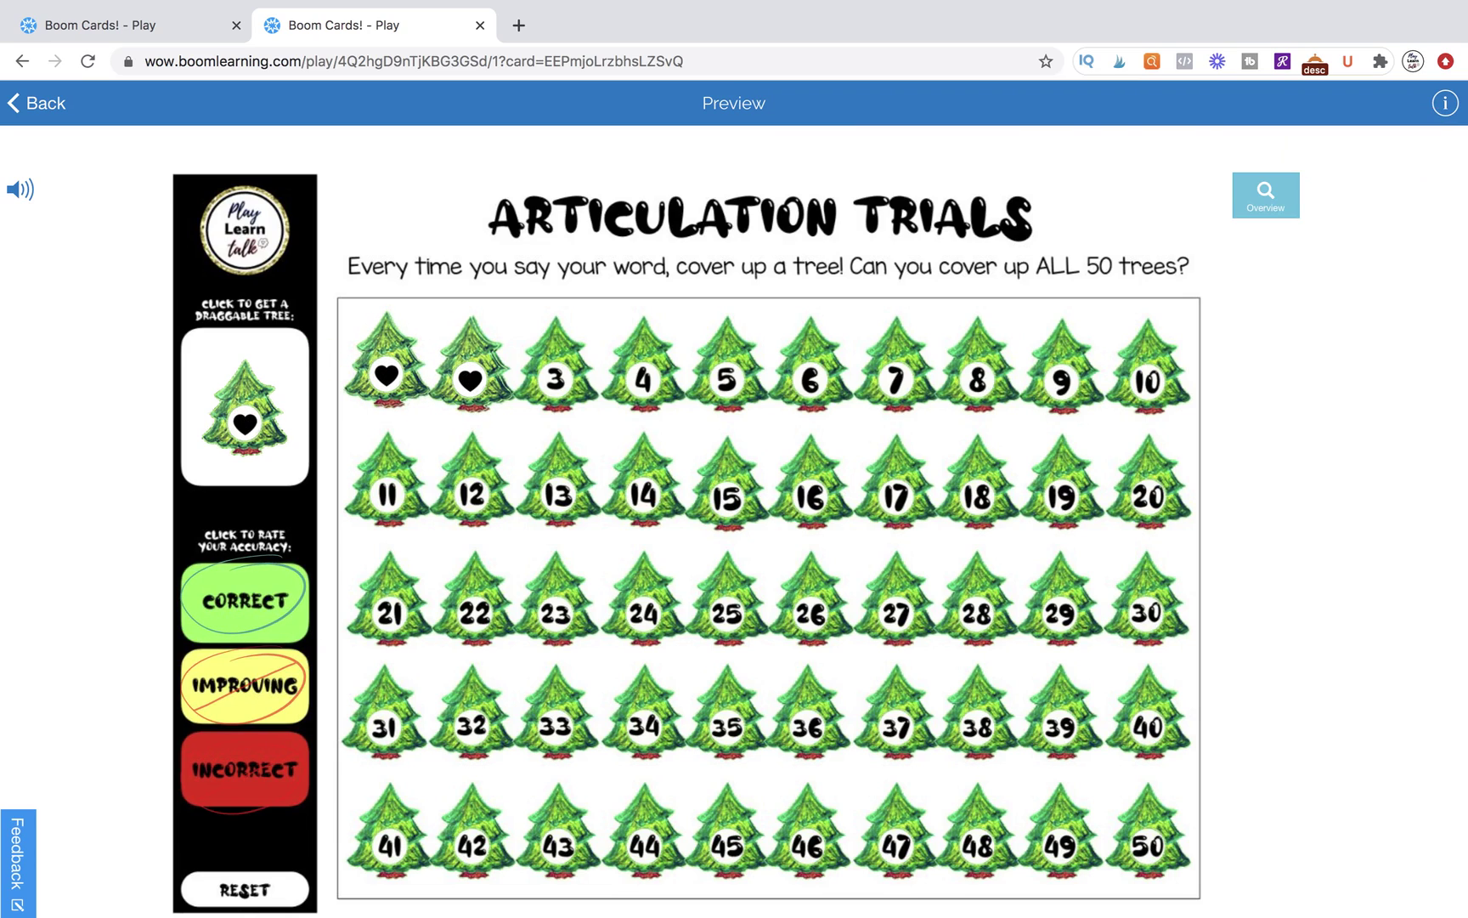
left_click(265, 864)
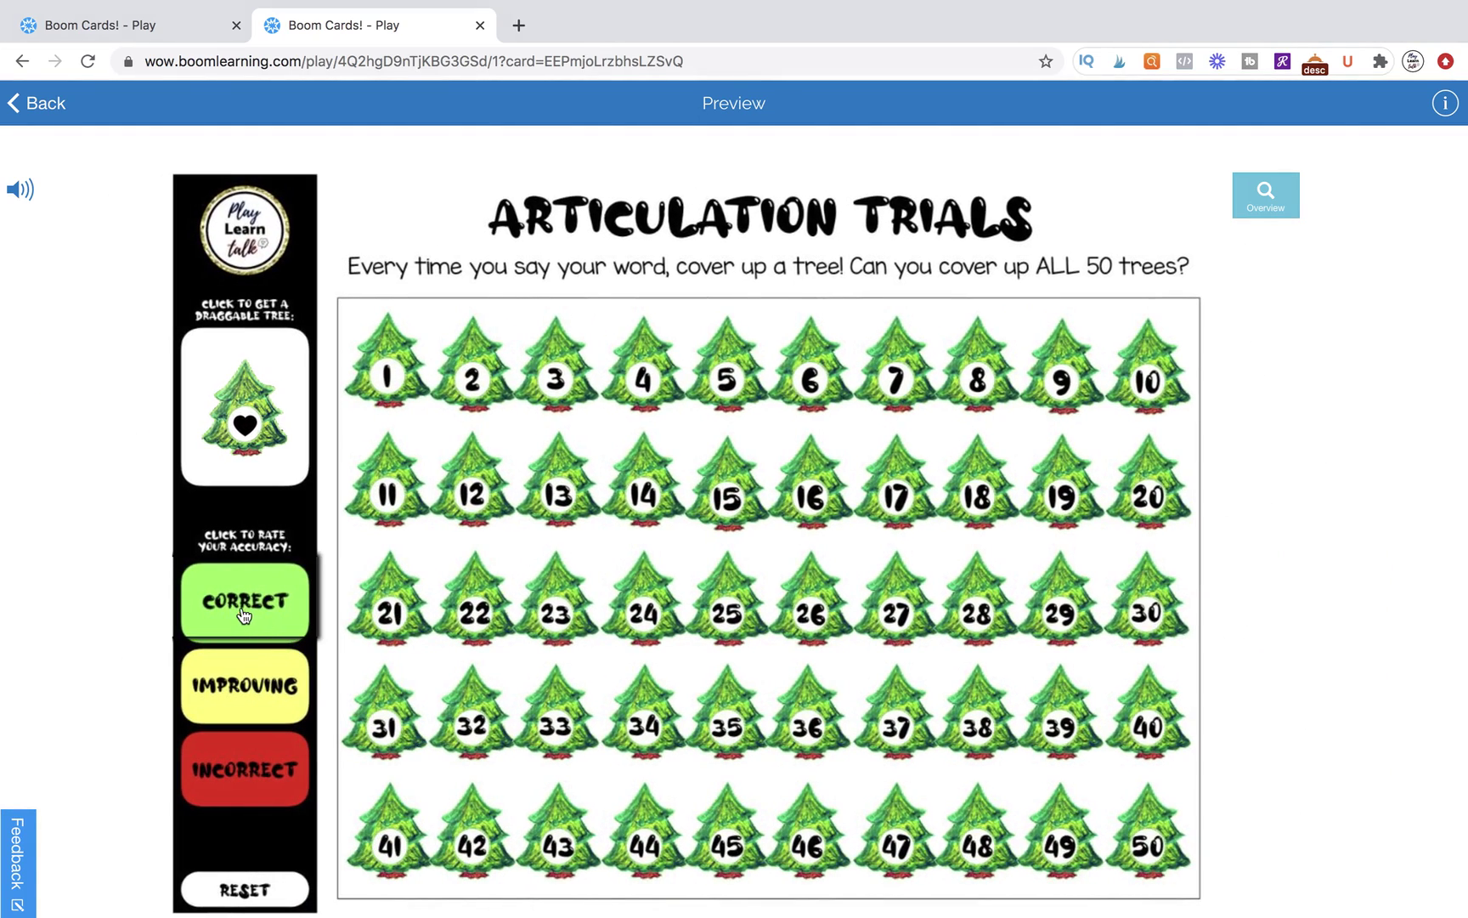
- Retest CORRECT, IMPROVING and INCORRECT, then drag a heart tree onto tree 1
left_click(247, 612)
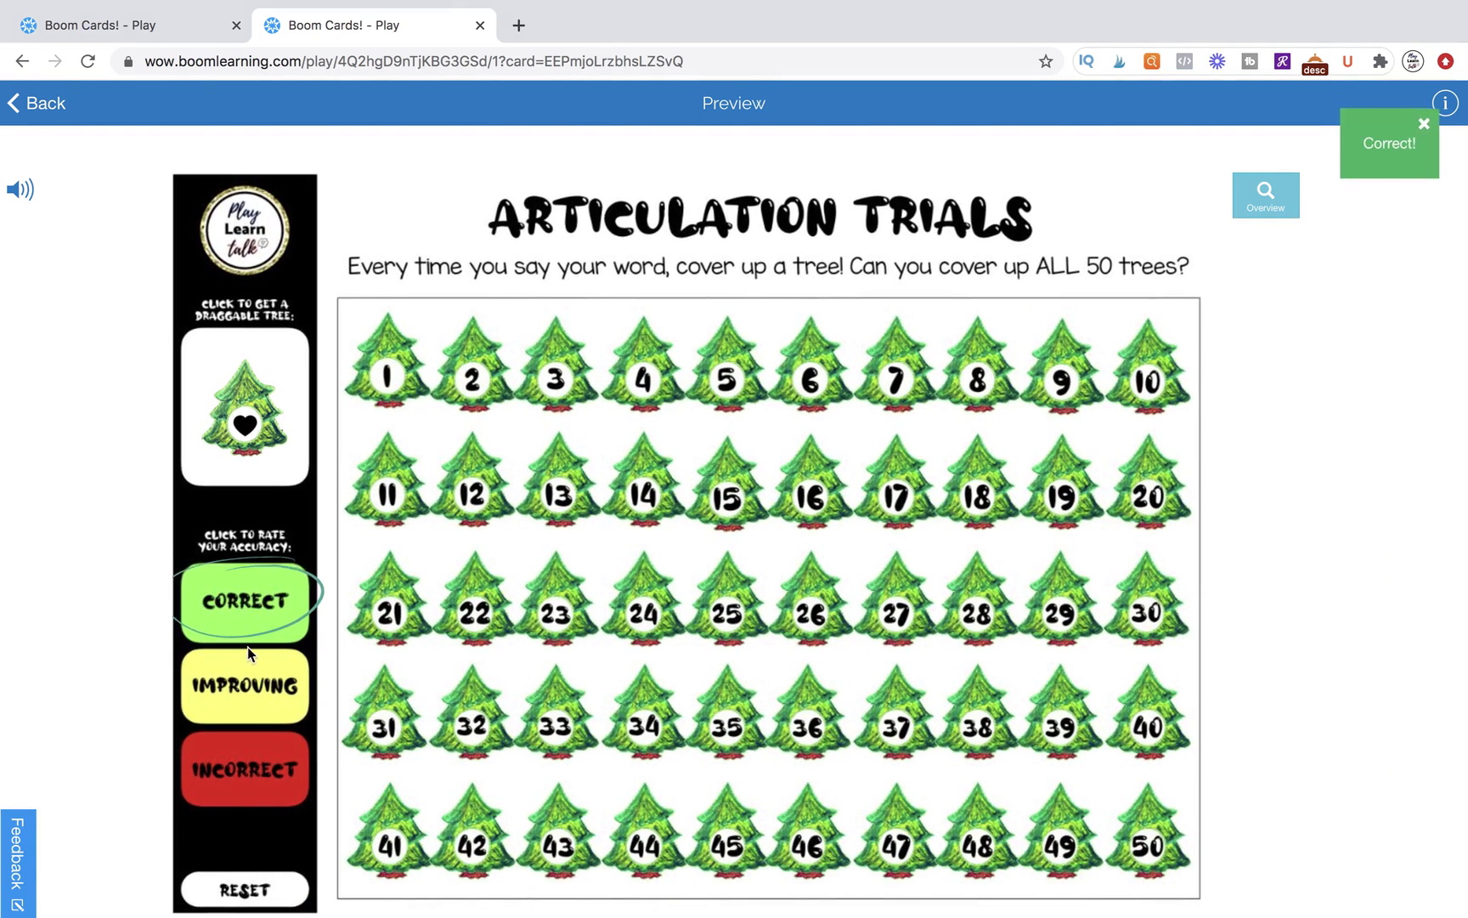
left_click(256, 715)
left_click(259, 769)
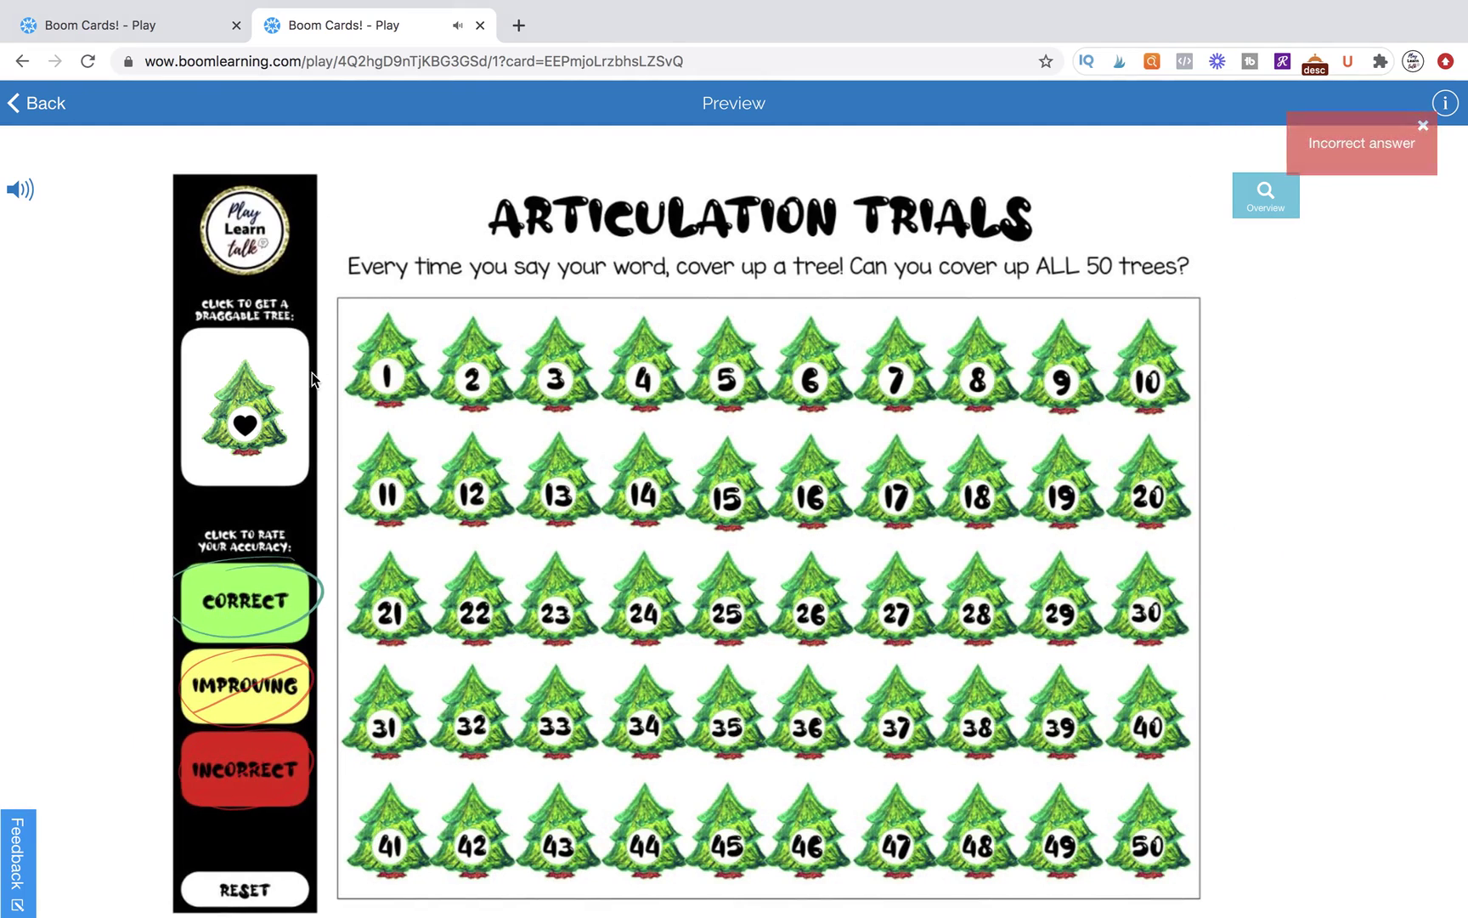
left_click(289, 410)
left_click_drag(289, 410, 390, 376)
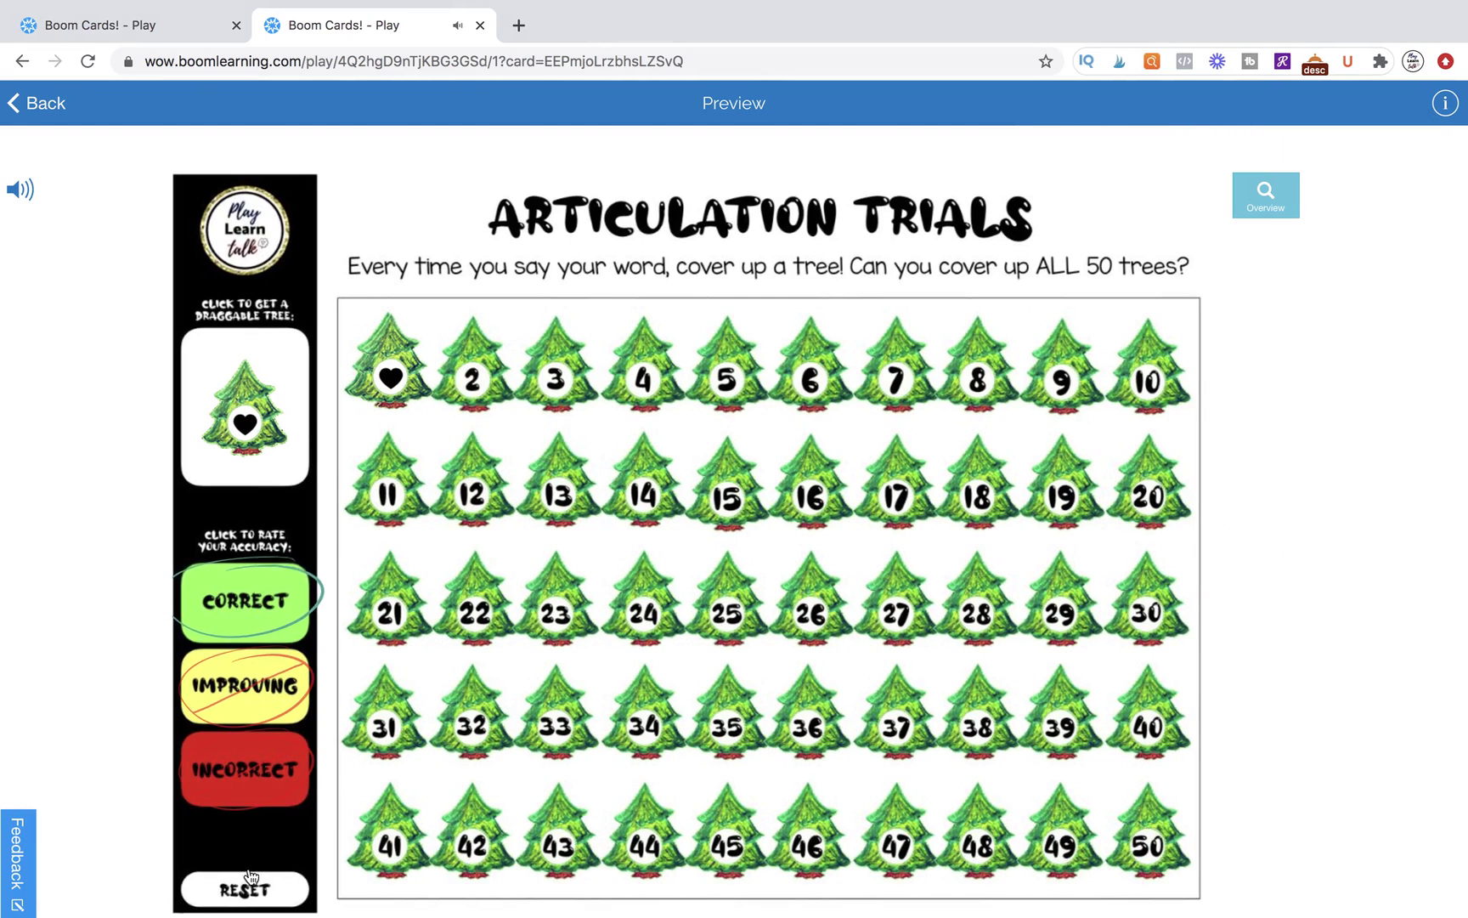